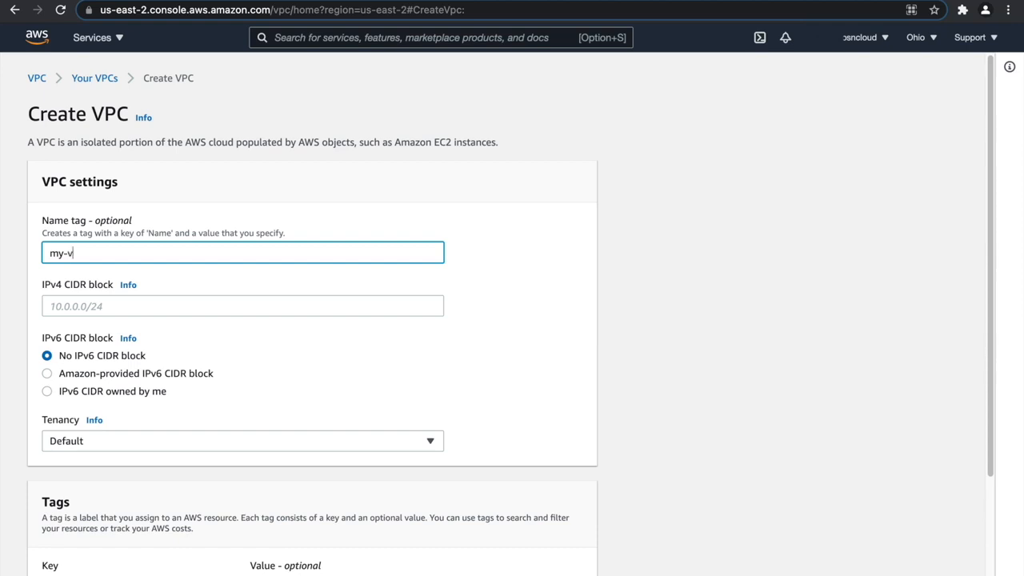
# Set the new VPC's IPv4 CIDR block to 172.20.0.0/20, keep default tenancy, and create the VPC.
pyautogui.click(156, 302)
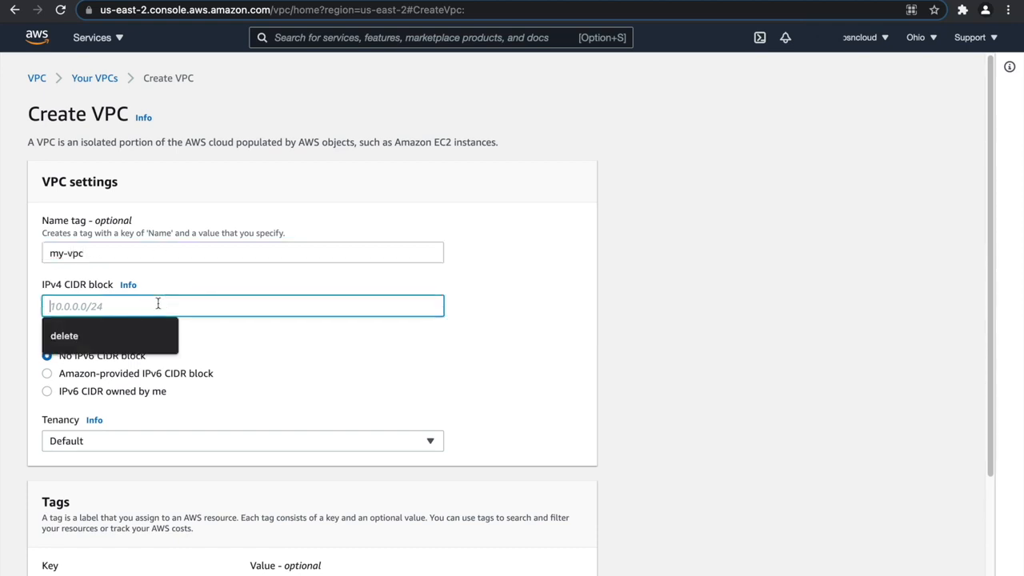
pyautogui.write('172.20.0.0/20')
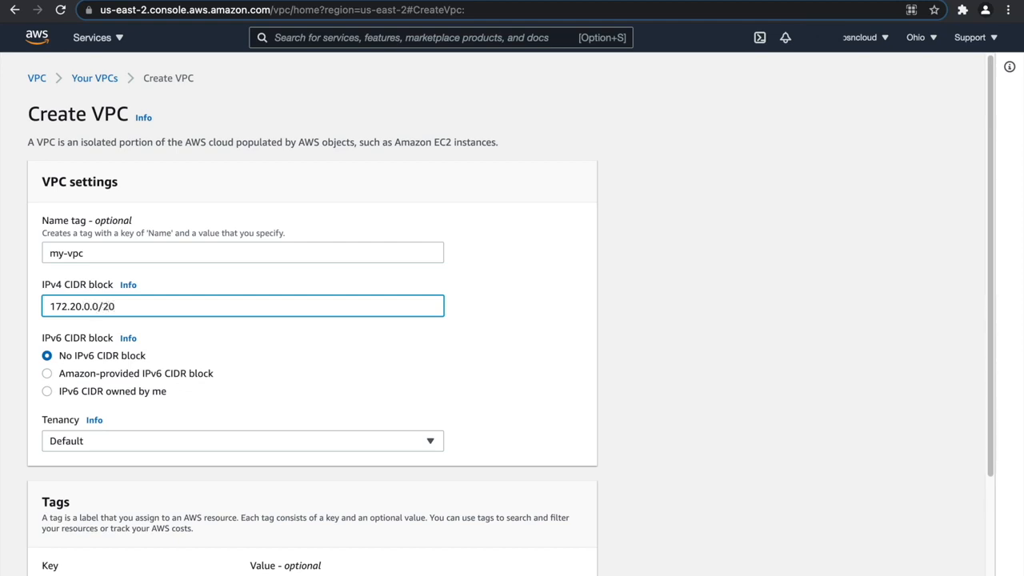
pyautogui.click(148, 440)
pyautogui.click(149, 440)
pyautogui.scroll(-3, 214, 391)
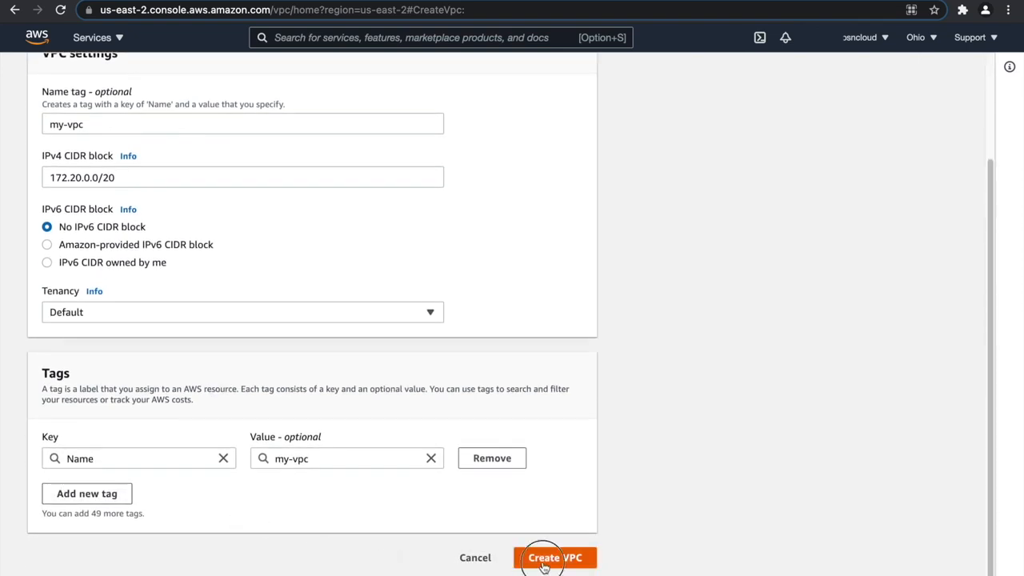
pyautogui.click(542, 562)
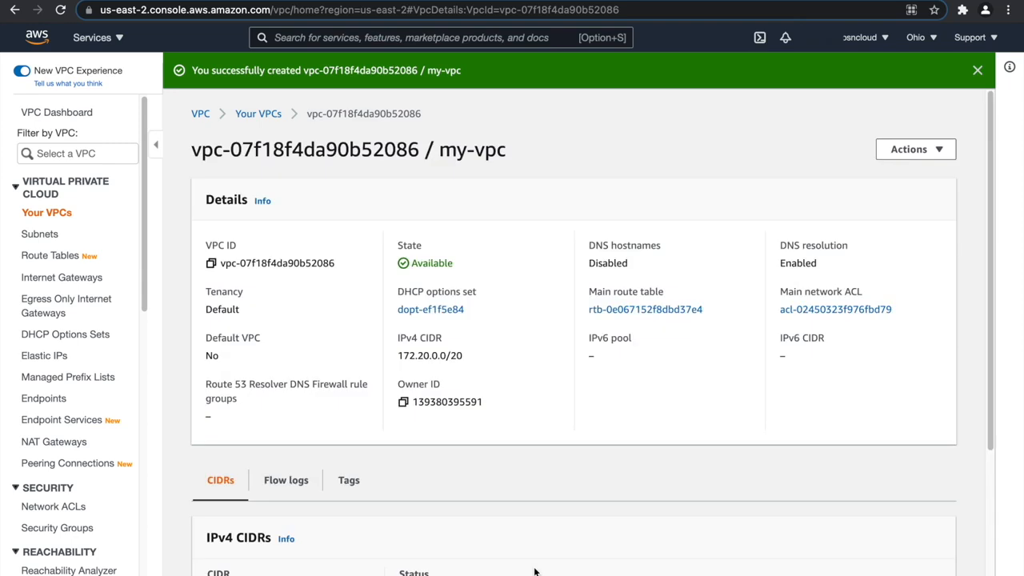
pyautogui.click(976, 71)
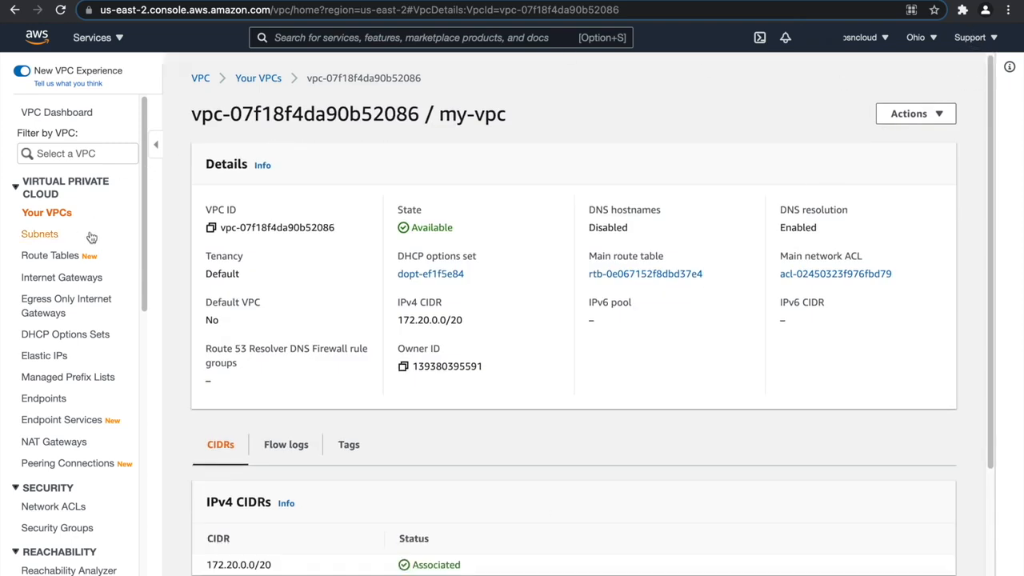
# Start creating subnets and choose my-vpc as the VPC they belong to.
pyautogui.click(52, 214)
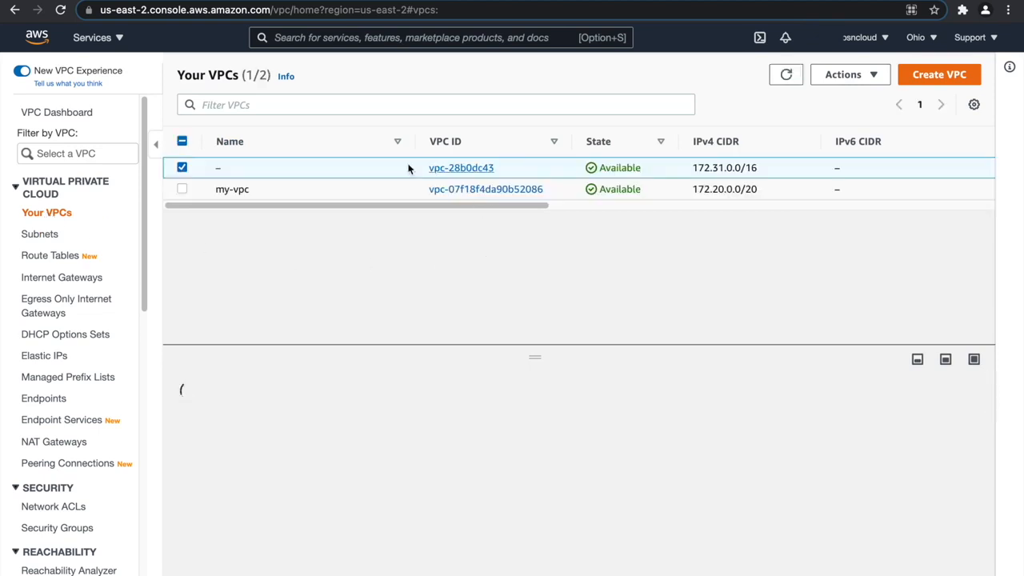
pyautogui.click(44, 235)
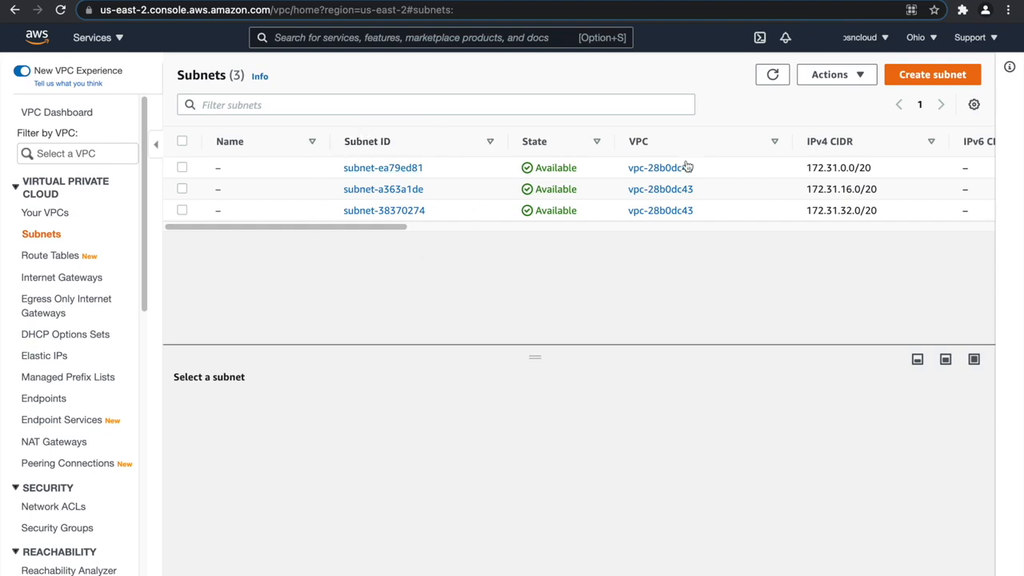
pyautogui.click(927, 74)
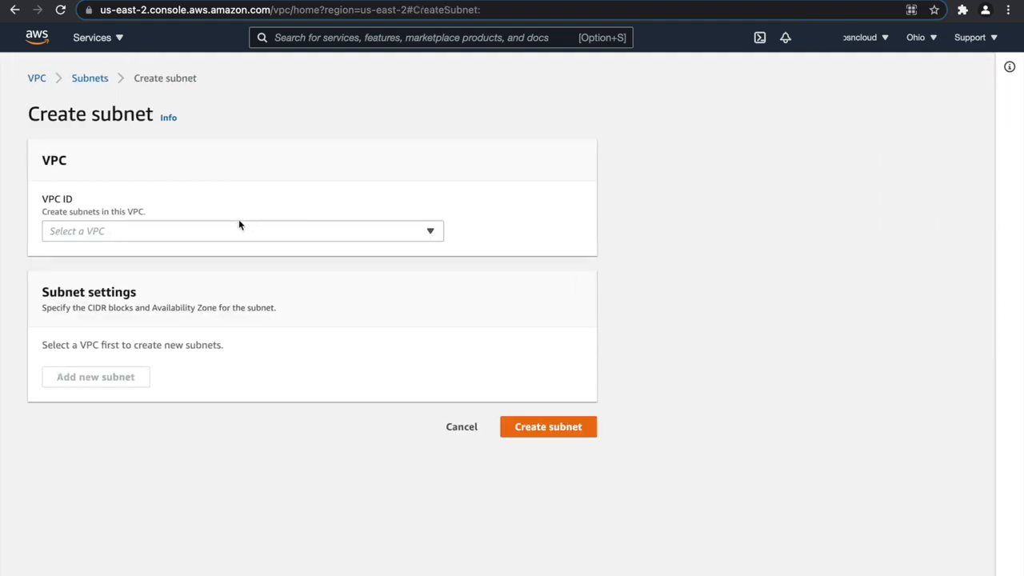
pyautogui.click(239, 227)
pyautogui.click(200, 306)
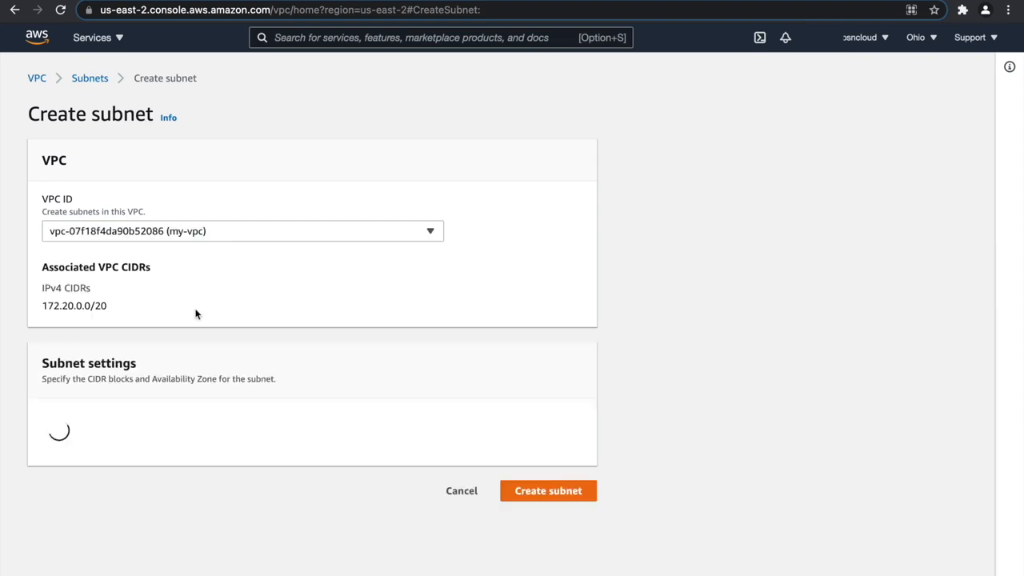
# Name the first subnet my-public-web-subnet-1 and place it in availability zone us-east-2a.
pyautogui.scroll(-3, 187, 480)
pyautogui.click(169, 374)
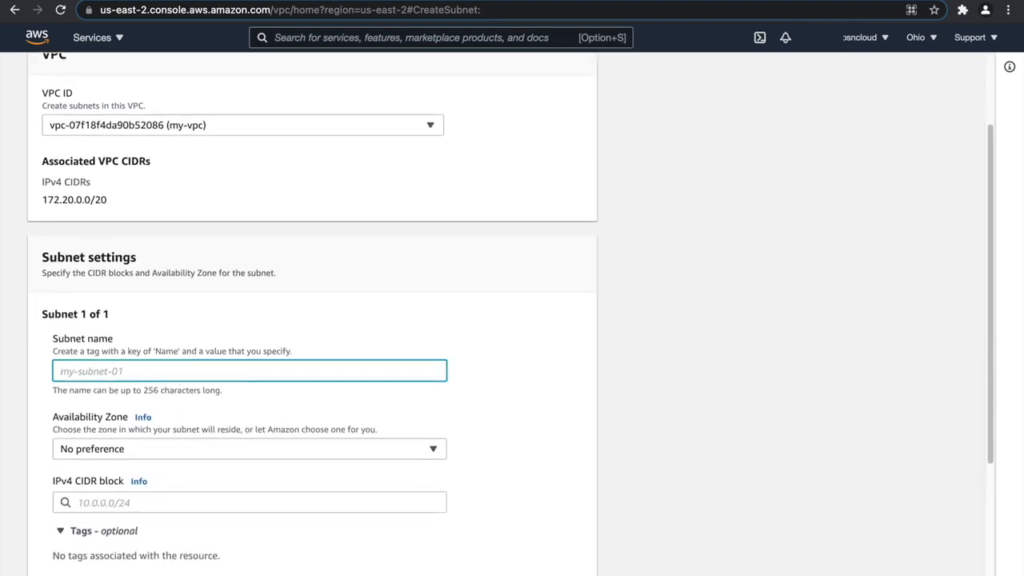
pyautogui.write('my-public-web-subnet-1')
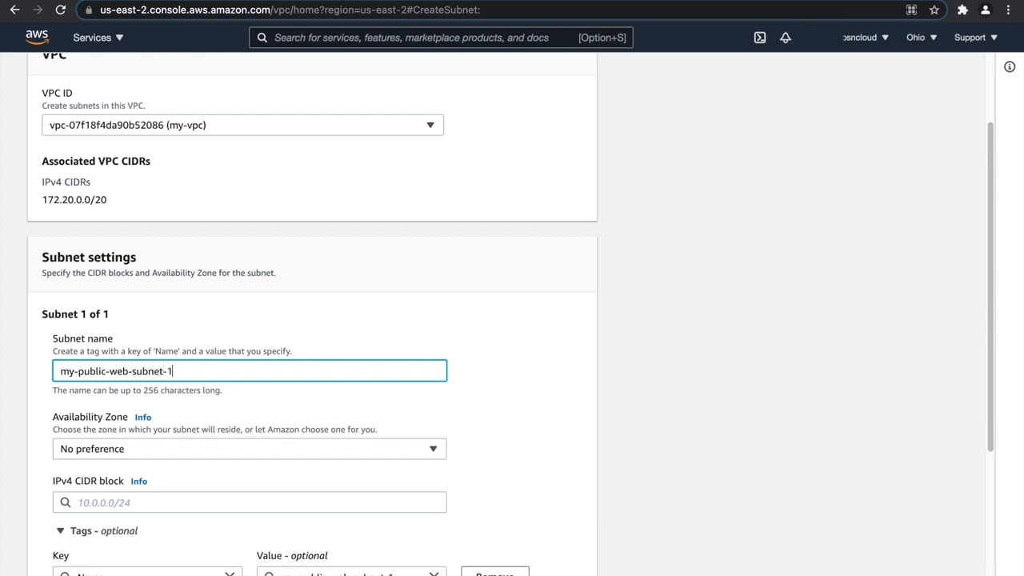
pyautogui.click(162, 449)
pyautogui.click(192, 364)
# Set the first subnet's IPv4 CIDR block to 172.20.1.0/24.
pyautogui.scroll(-1, 184, 400)
pyautogui.click(152, 465)
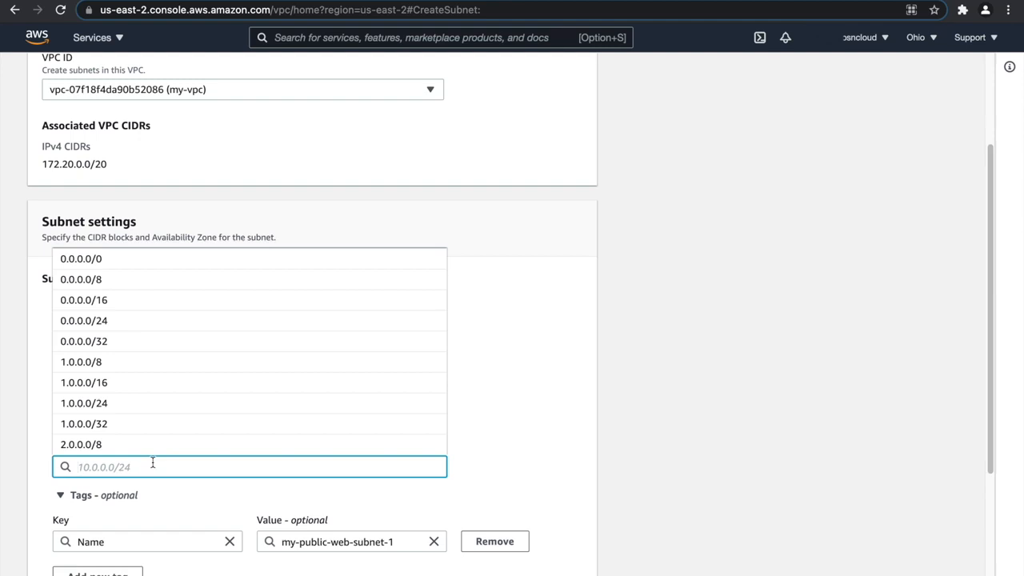
pyautogui.write('172.20.1.0/24')
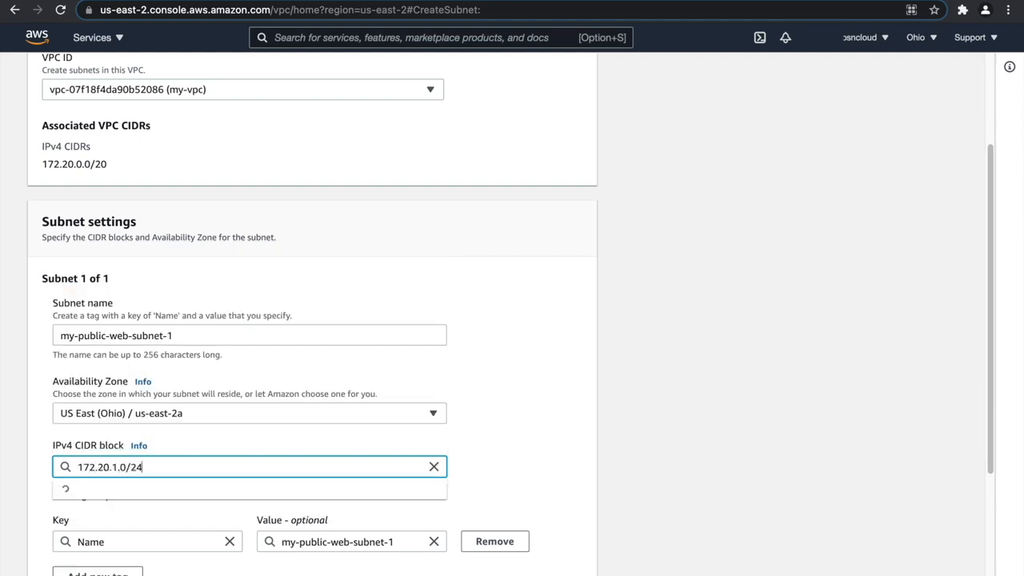
pyautogui.click(524, 407)
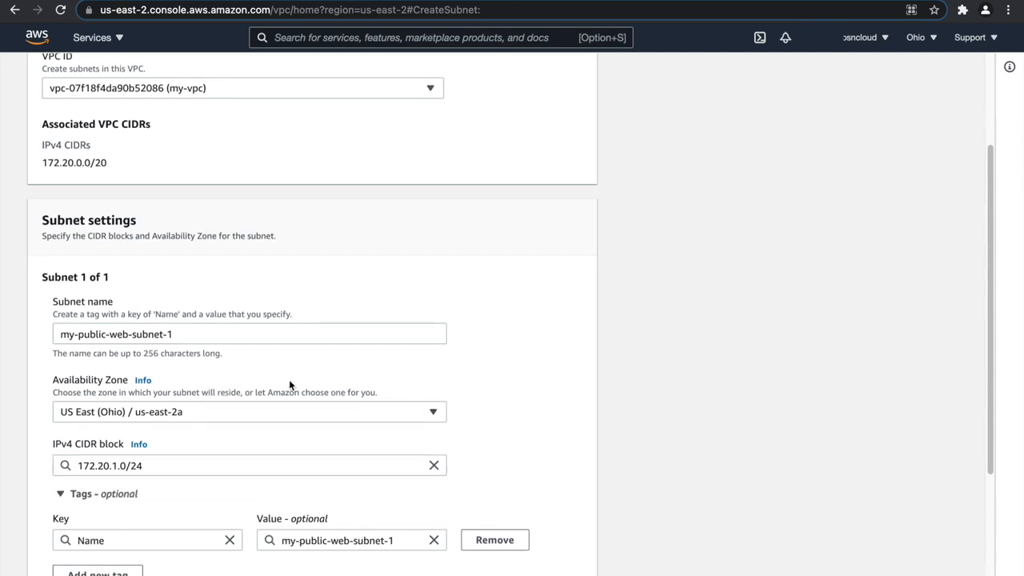
# Add a second subnet named my-public-web-subnet-2 in availability zone us-east-2b.
pyautogui.scroll(-3, 289, 379)
pyautogui.click(93, 504)
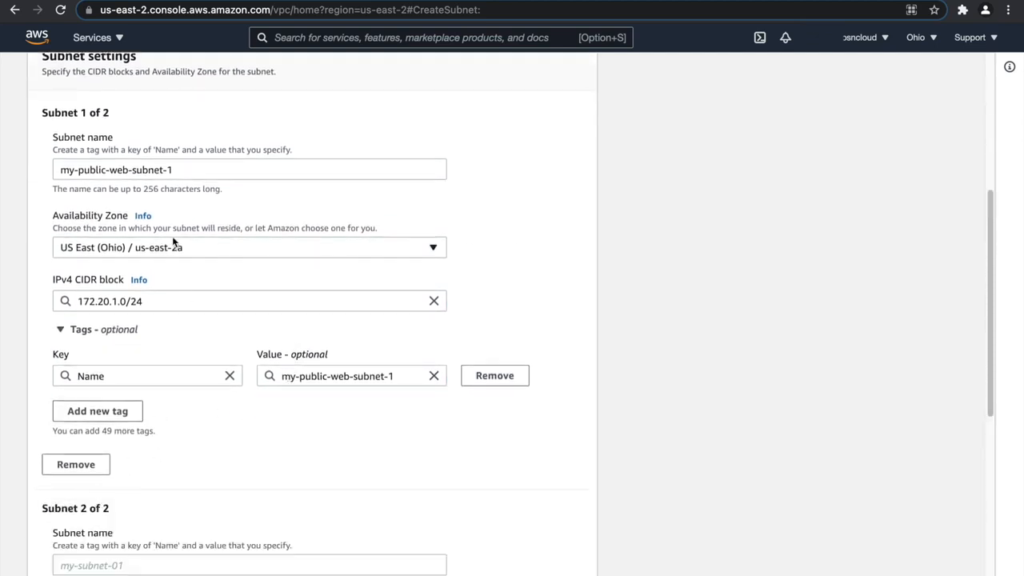
pyautogui.moveTo(187, 169); pyautogui.dragTo(57, 172)
pyautogui.press('super+c')
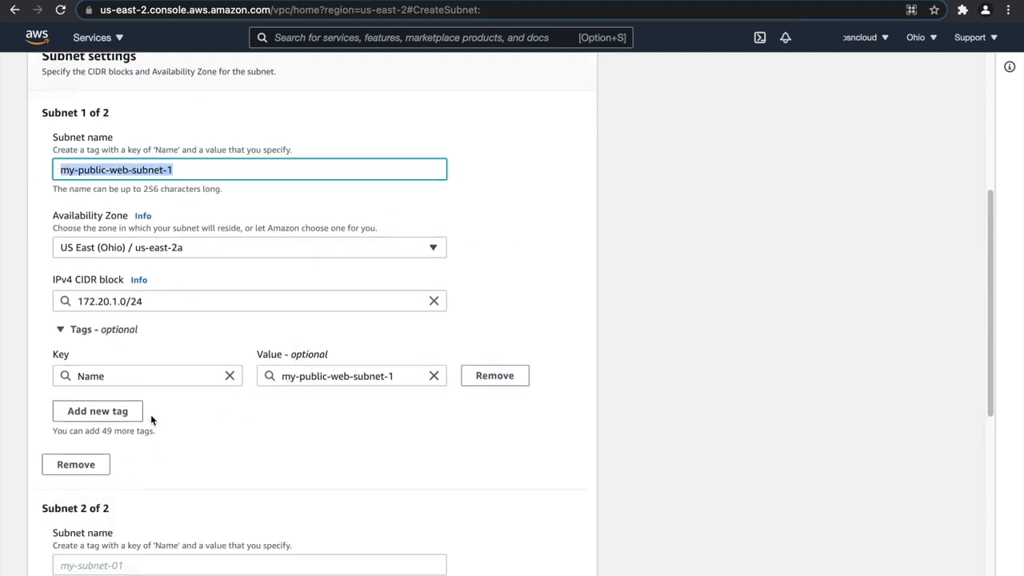
pyautogui.scroll(-2, 144, 496)
pyautogui.click(126, 504)
pyautogui.press('super+v')
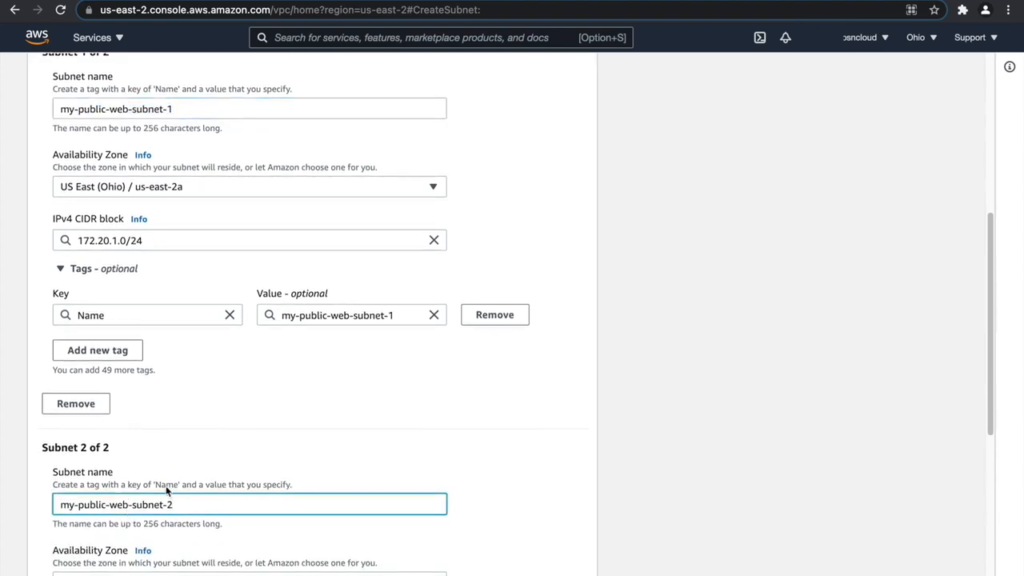
pyautogui.scroll(-5, 166, 486)
pyautogui.click(137, 369)
pyautogui.click(154, 466)
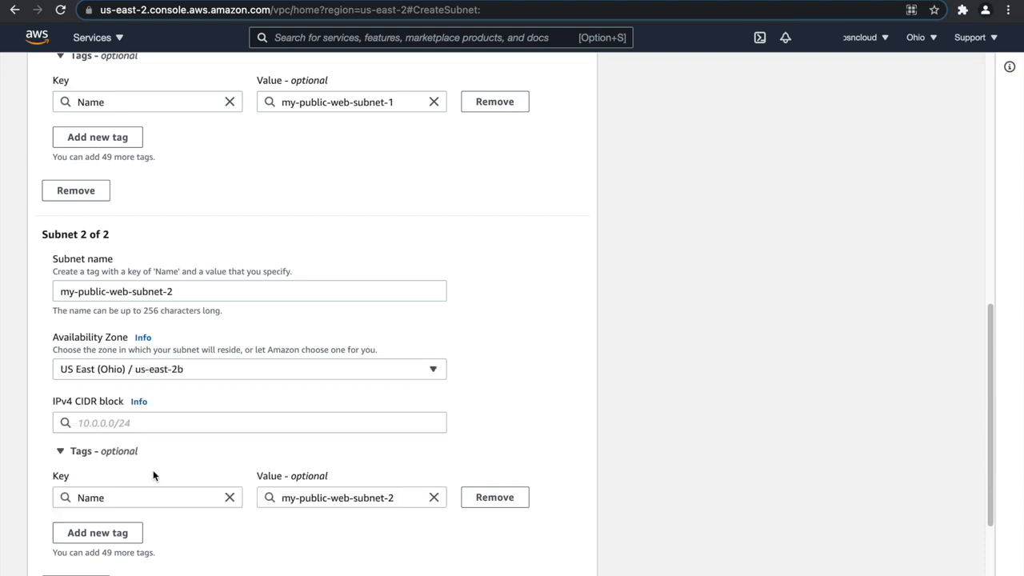
# Reuse the first subnet's IPv4 CIDR block for the second subnet, changing it to 172.20.2.0/24.
pyautogui.scroll(10, 168, 315)
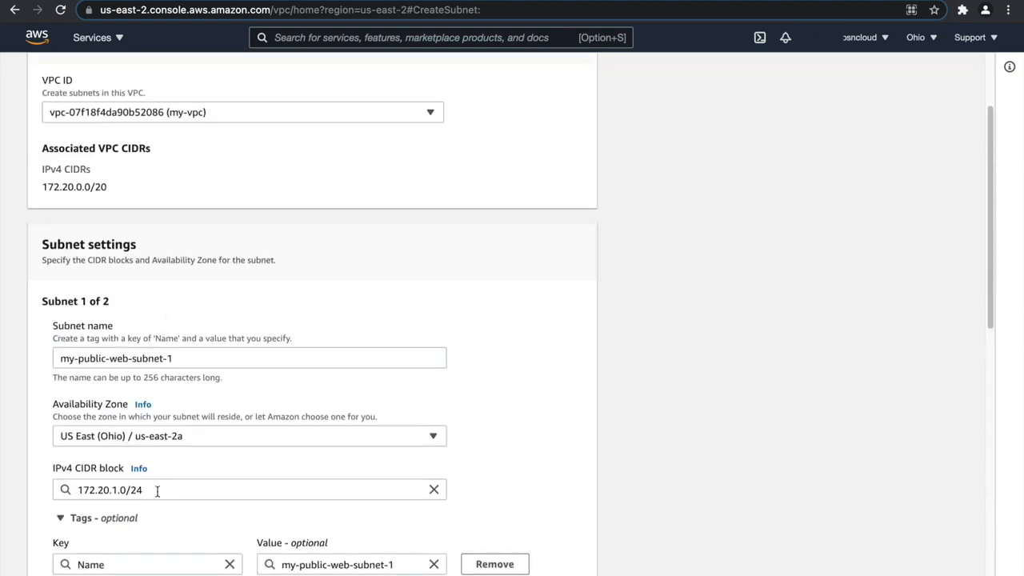
pyautogui.moveTo(157, 491); pyautogui.dragTo(64, 490)
pyautogui.hotkey('ctrl', 'c')
pyautogui.scroll(-12, 203, 416)
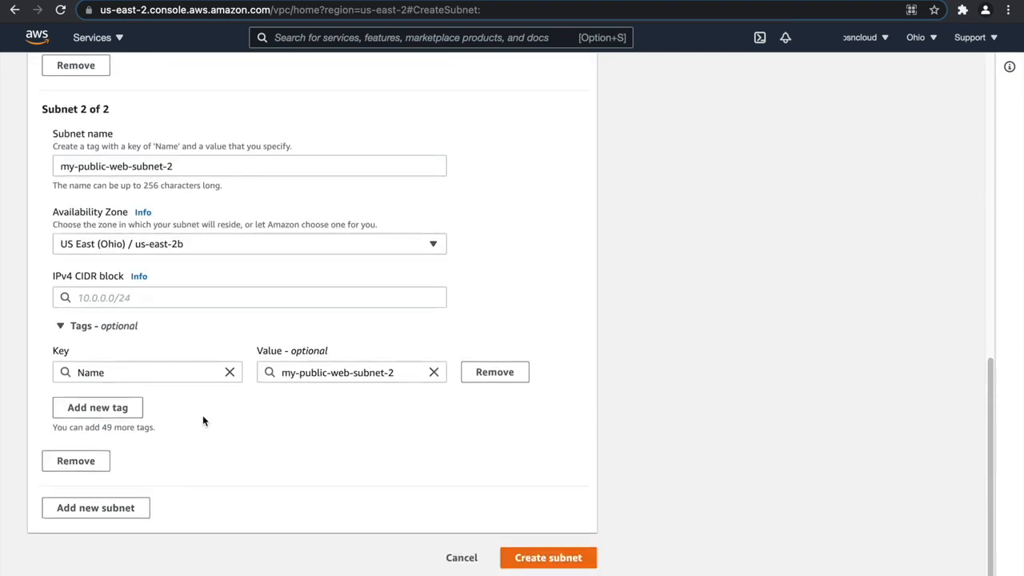
pyautogui.click(123, 298)
pyautogui.hotkey('ctrl', 'v')
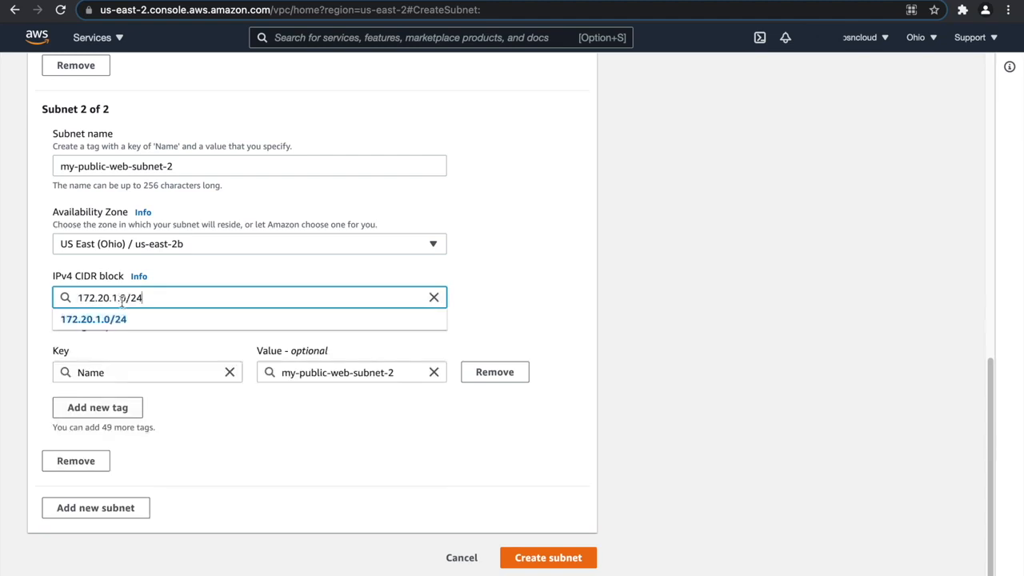
pyautogui.press('BackSpace')
pyautogui.write('2')
pyautogui.click(242, 503)
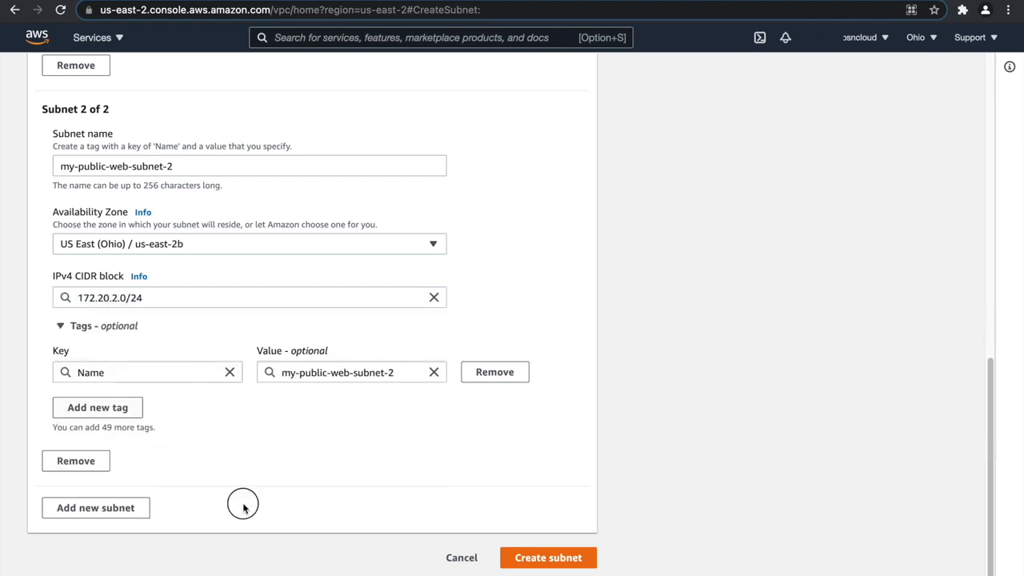
# Add a third subnet and name it my-public-web-subnet-3, reusing the second subnet's name.
pyautogui.click(110, 512)
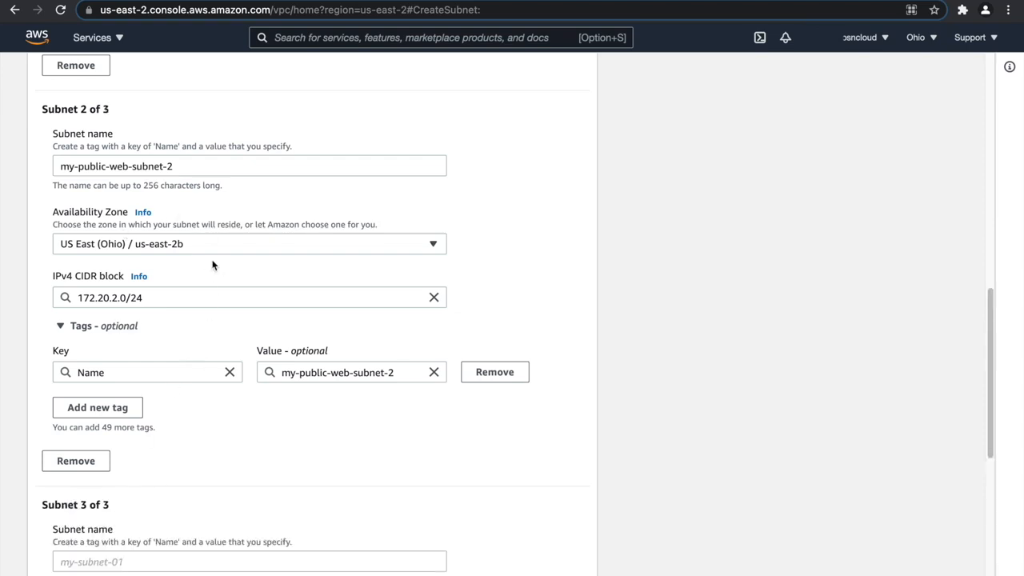
pyautogui.click(193, 160)
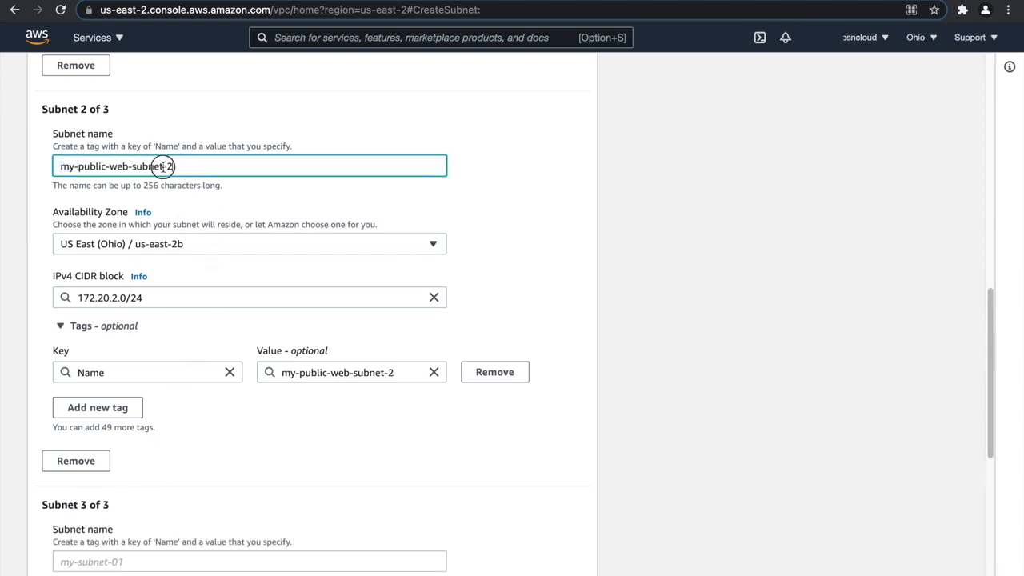
pyautogui.moveTo(178, 165); pyautogui.dragTo(28, 170)
pyautogui.press('super+c')
pyautogui.scroll(-2, 105, 389)
pyautogui.click(109, 496)
pyautogui.press('super+v')
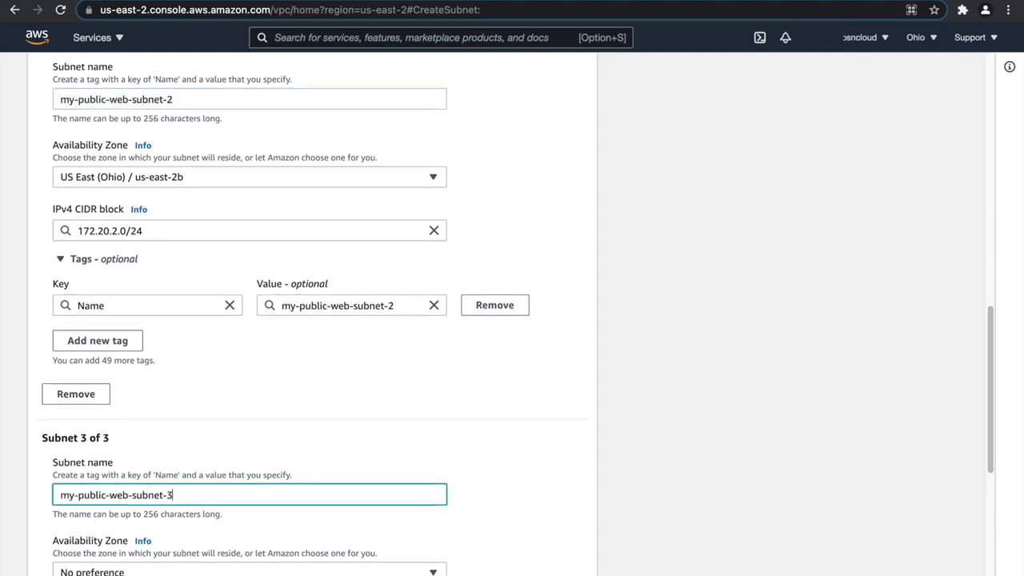
# Place the third subnet in availability zone us-east-2c and set its IPv4 CIDR block to 172.20.3.0/24.
pyautogui.click(171, 230)
pyautogui.moveTo(171, 230); pyautogui.dragTo(39, 231)
pyautogui.press('super+c')
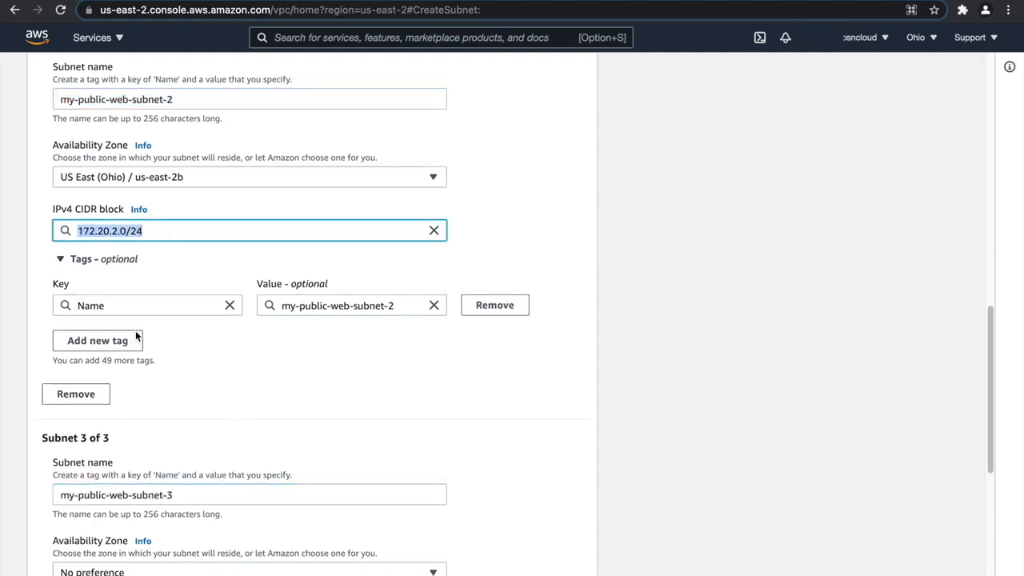
pyautogui.scroll(-4, 194, 400)
pyautogui.click(142, 413)
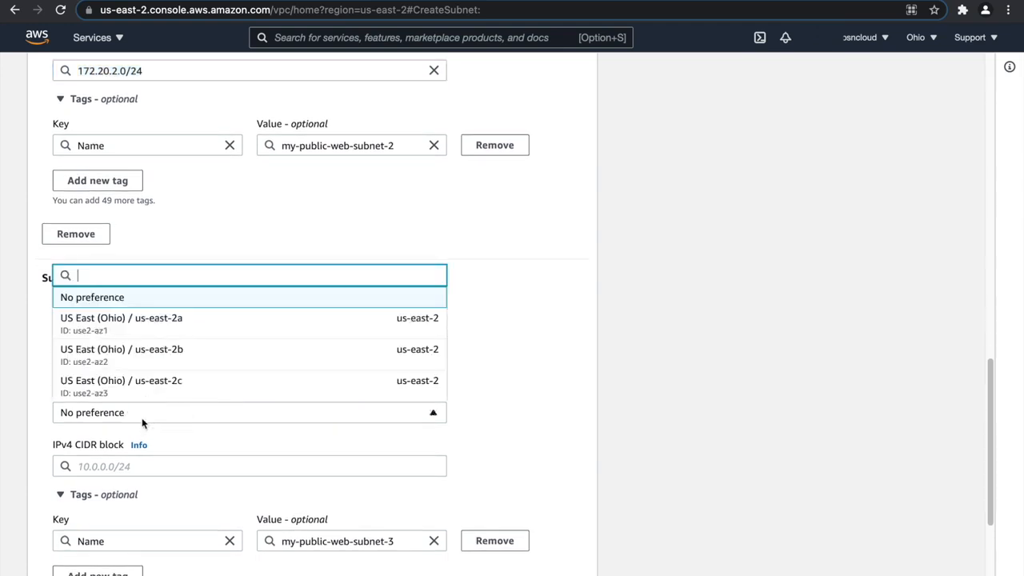
pyautogui.click(176, 381)
pyautogui.click(157, 471)
pyautogui.press('super+v')
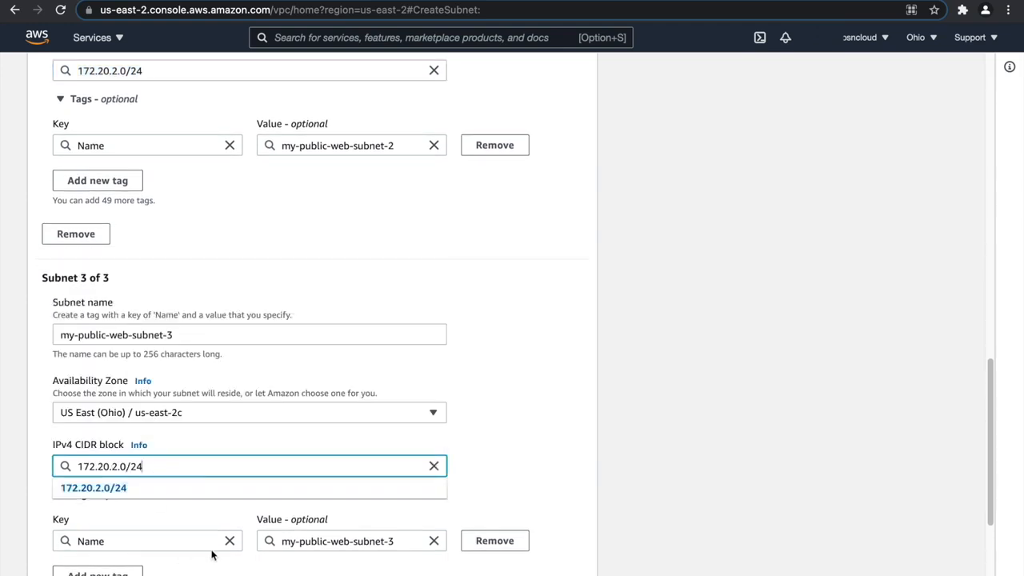
pyautogui.press('BackSpace')
pyautogui.write('3')
pyautogui.click(340, 496)
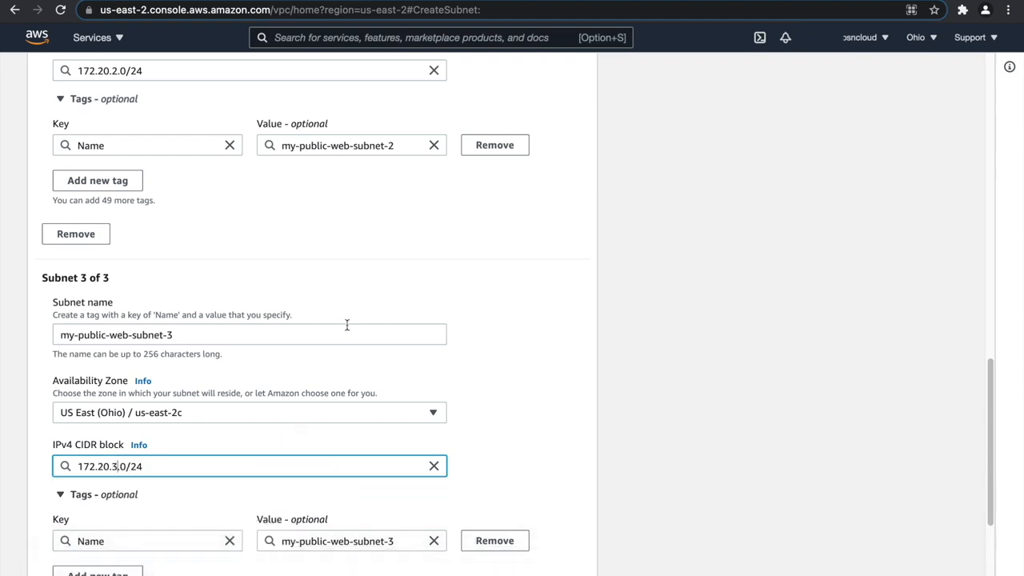
# Review the names, availability zones and IPv4 CIDR blocks of the three public web subnets.
pyautogui.scroll(6, 340, 322)
pyautogui.scroll(5, 194, 268)
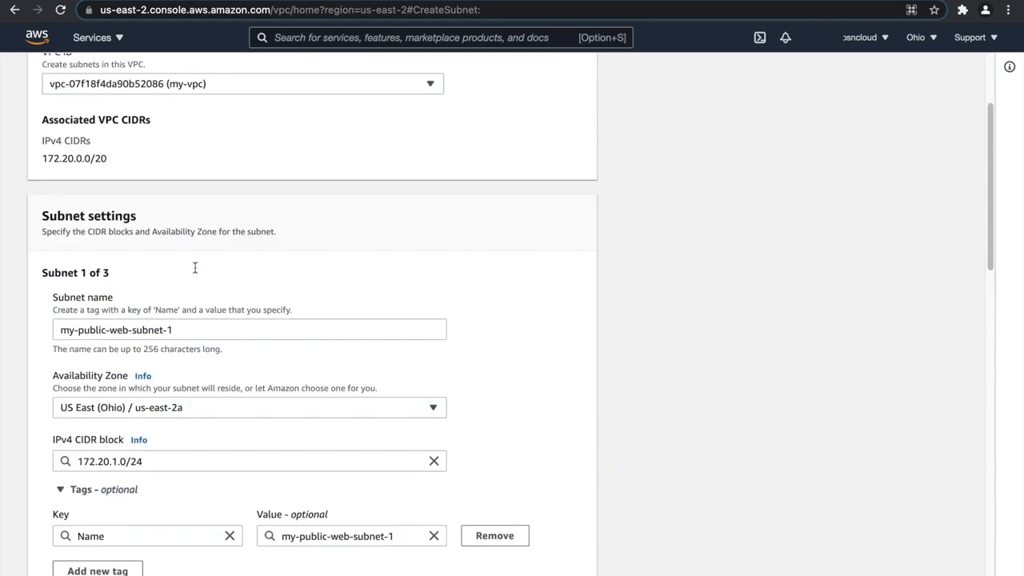
pyautogui.scroll(-2, 187, 277)
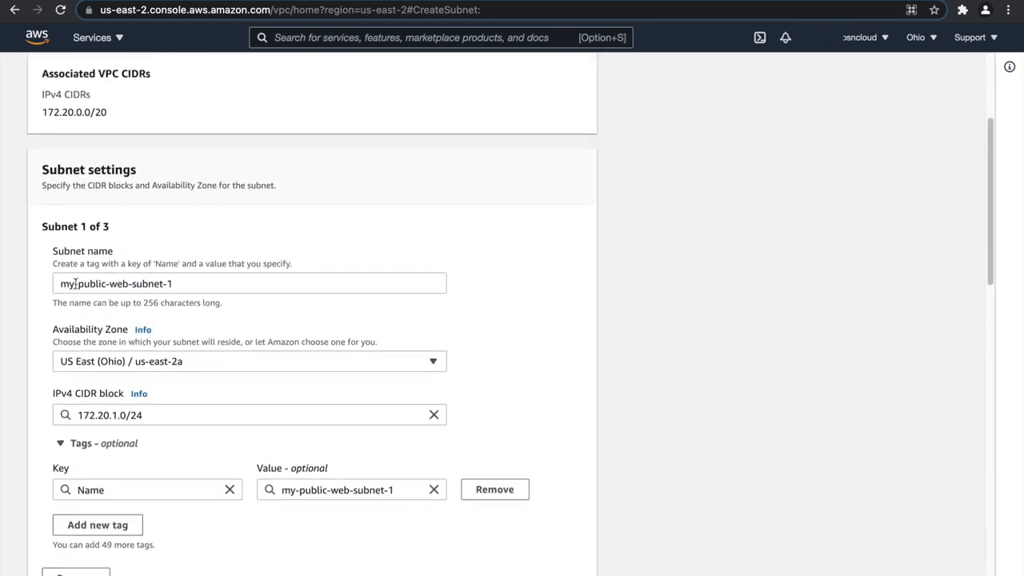
pyautogui.scroll(-5, 120, 357)
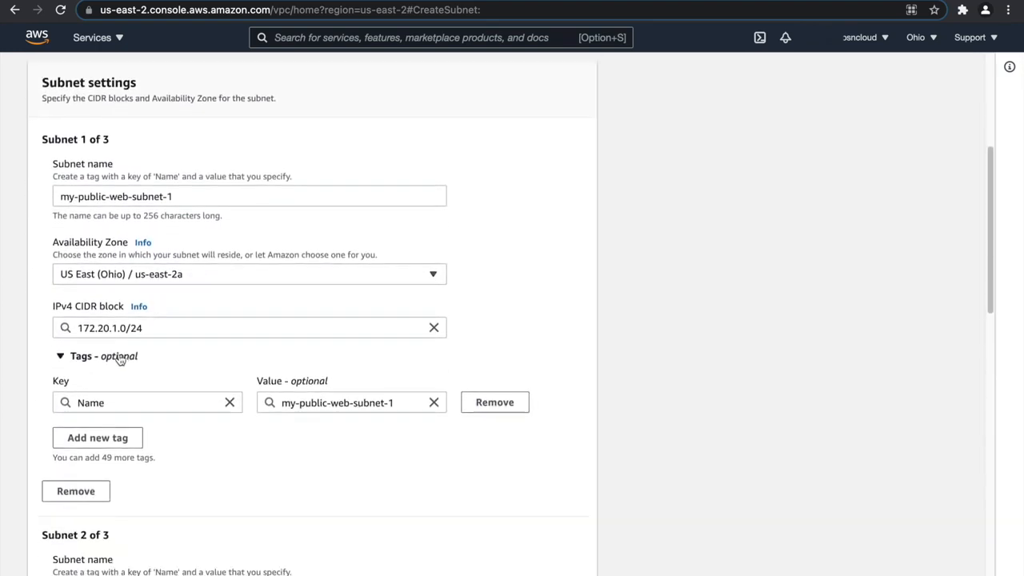
pyautogui.scroll(-3, 114, 357)
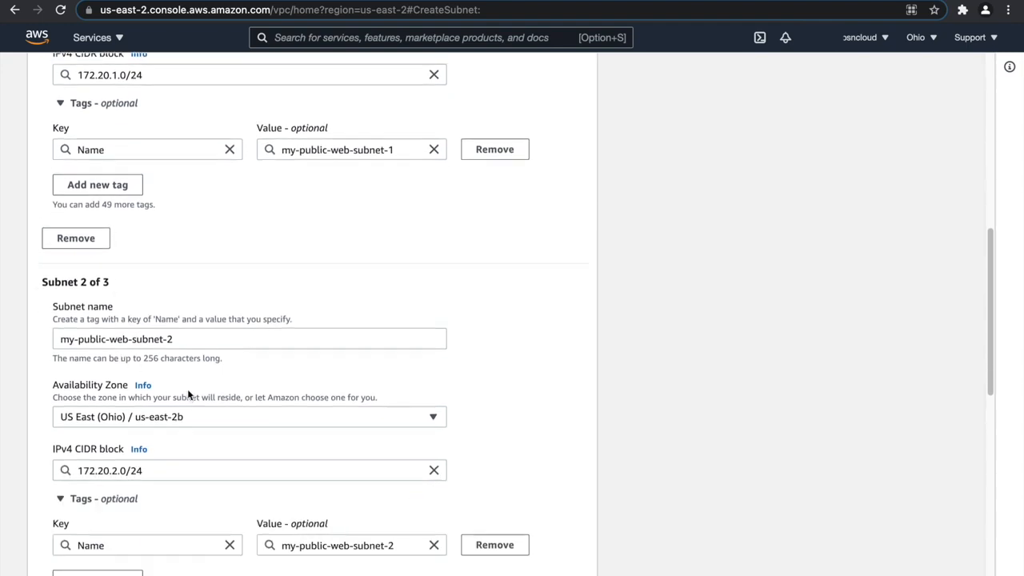
pyautogui.scroll(-2, 164, 428)
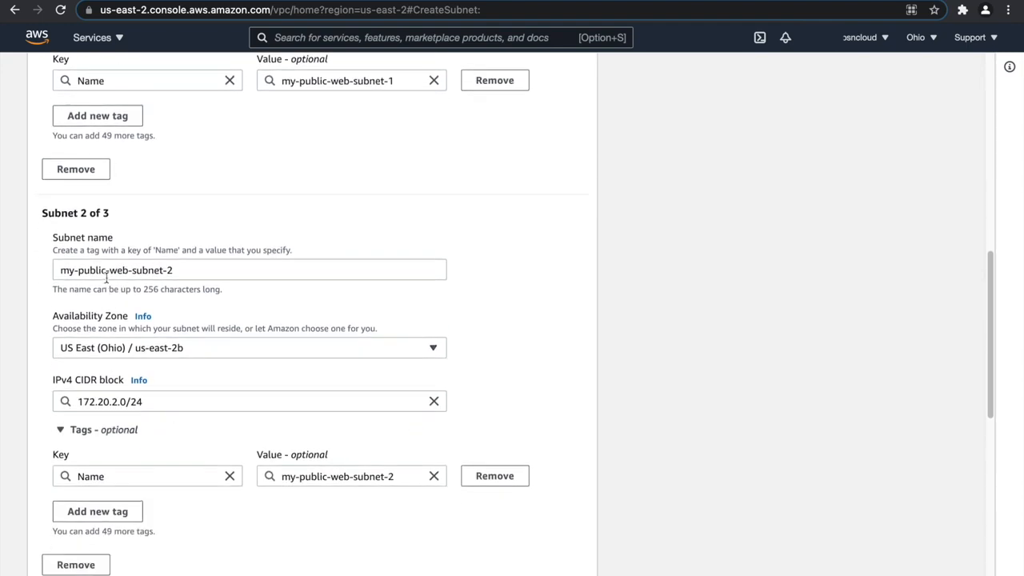
pyautogui.scroll(-5, 136, 410)
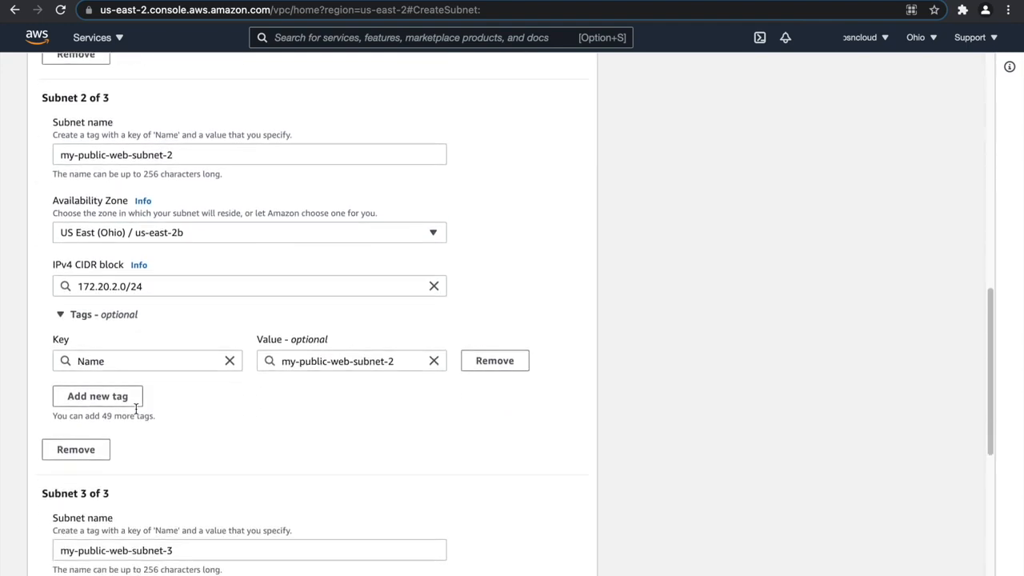
pyautogui.scroll(-7, 136, 414)
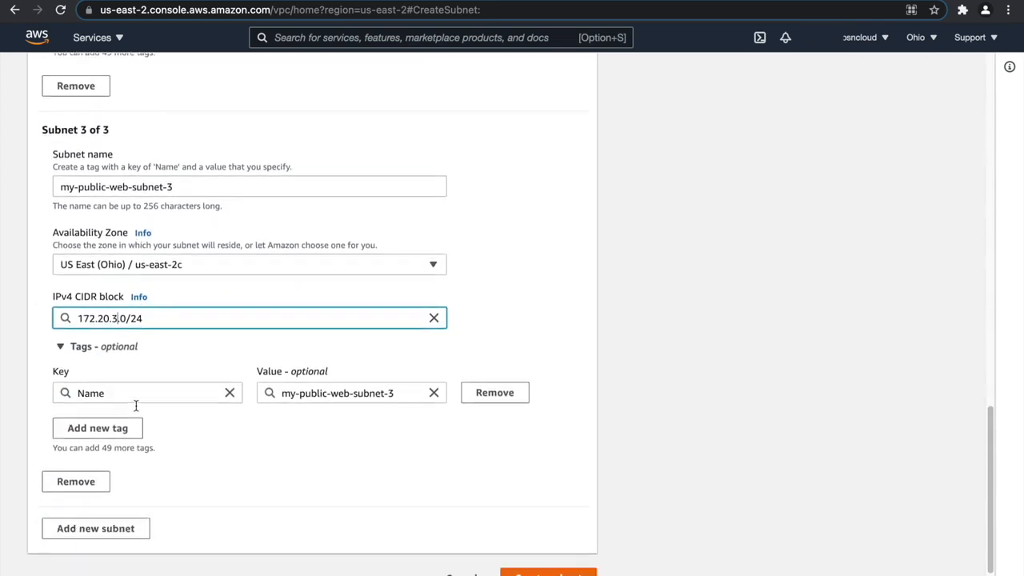
# Add a fourth subnet and name it my-private-app-subnet-1, adapting the third subnet's name.
pyautogui.click(120, 507)
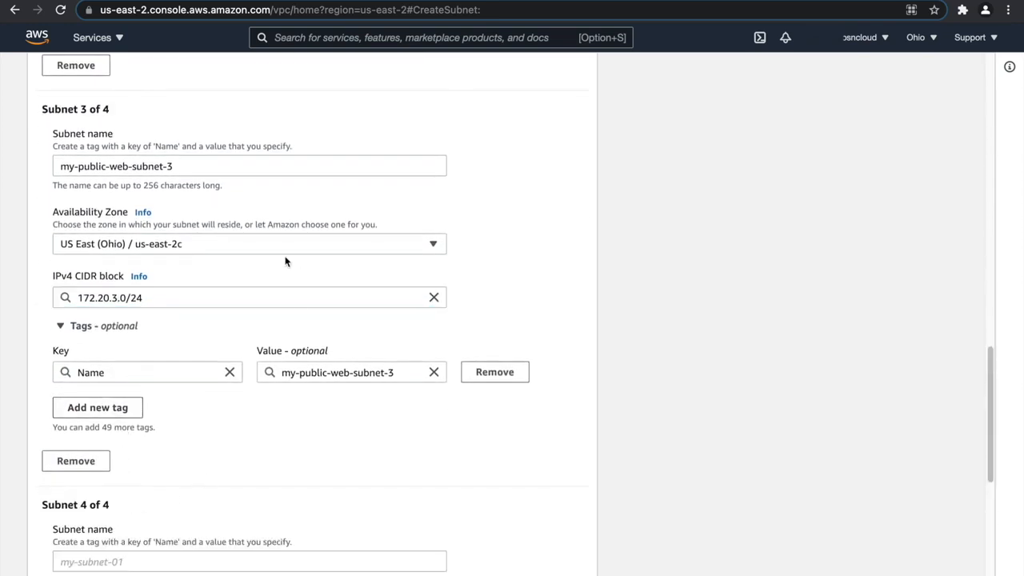
pyautogui.scroll(-2, 272, 265)
pyautogui.moveTo(196, 89); pyautogui.dragTo(27, 85)
pyautogui.press('super+c')
pyautogui.click(112, 484)
pyautogui.press('super+v')
pyautogui.doubleClick(95, 484)
pyautogui.write('privat')
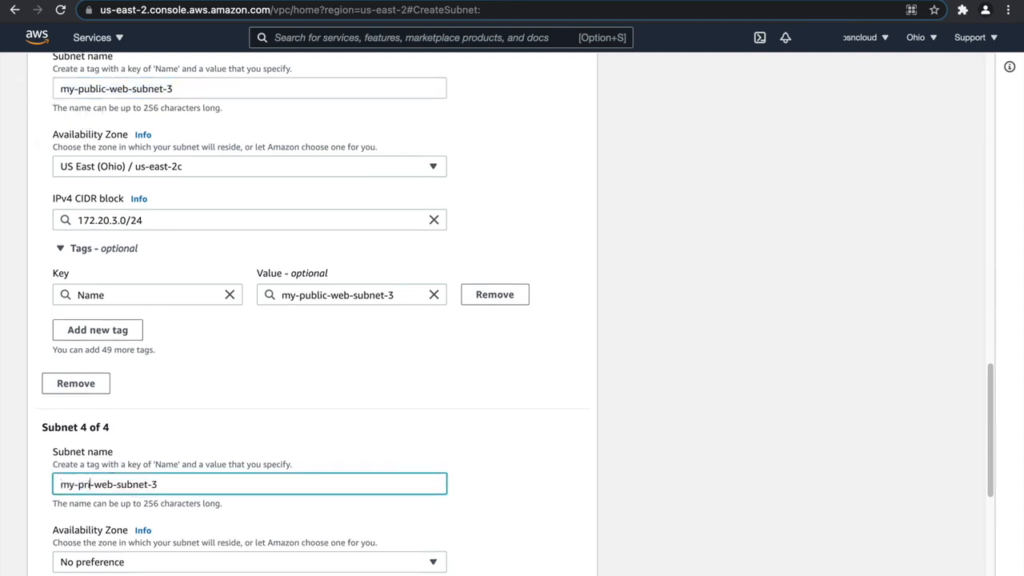
pyautogui.write('e-')
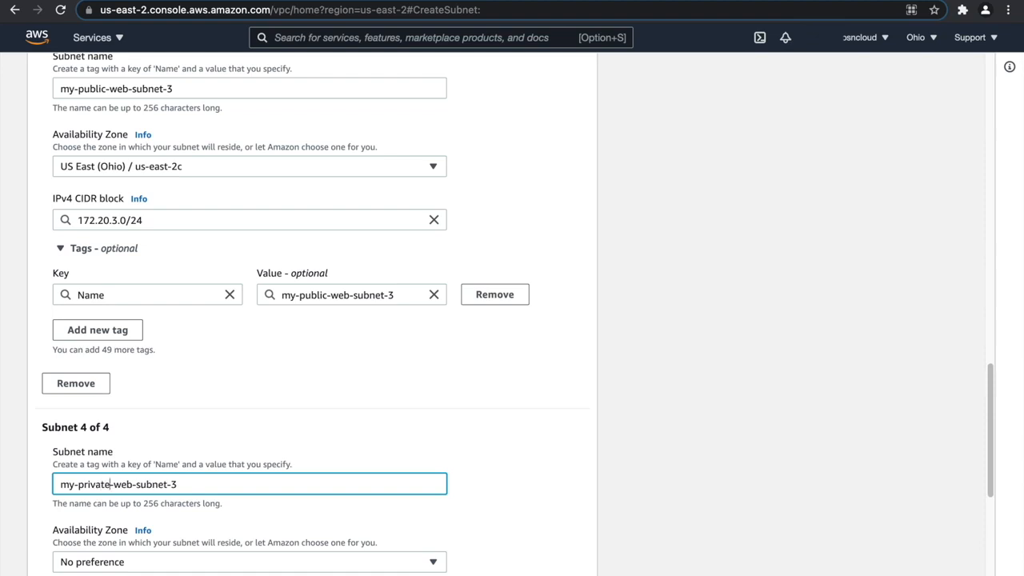
pyautogui.write('app-subnet-1')
# Place the fourth subnet in availability zone us-east-2a and set its IPv4 CIDR block to 172.20.4.0/24.
pyautogui.scroll(-1, 119, 477)
pyautogui.click(132, 493)
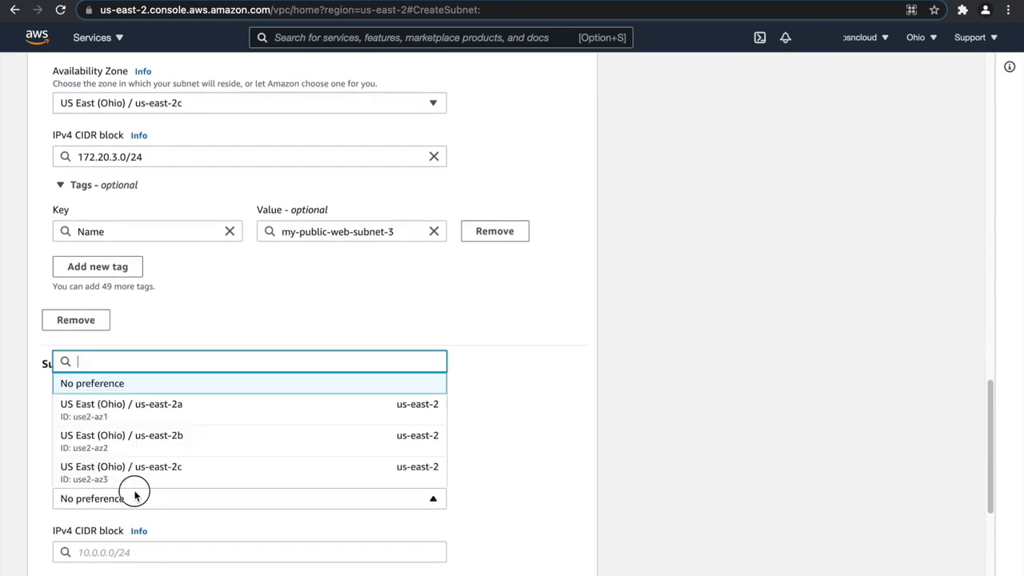
pyautogui.click(148, 414)
pyautogui.scroll(-3, 184, 423)
pyautogui.click(128, 370)
pyautogui.write('172.20.')
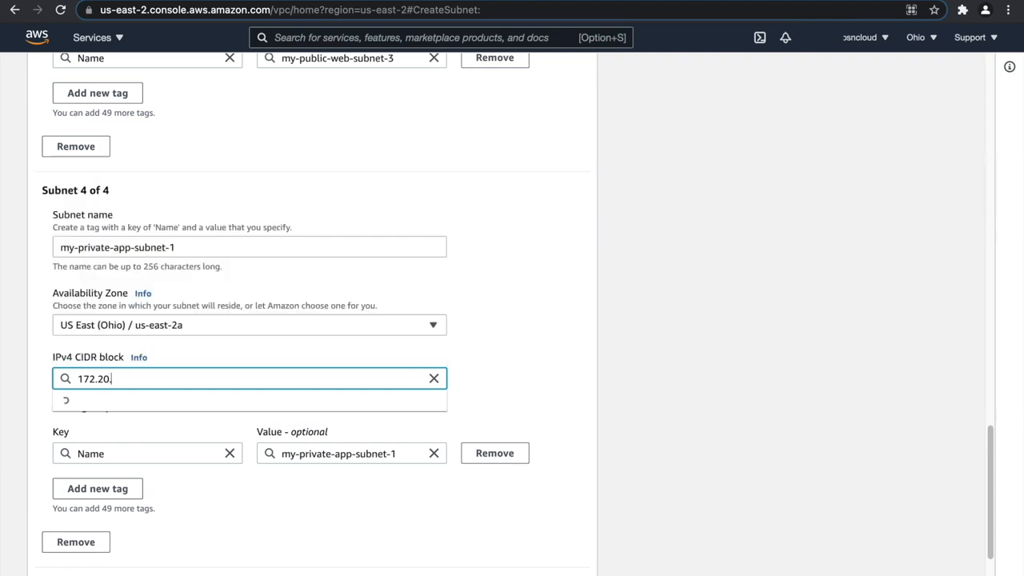
pyautogui.write('4.0/24')
pyautogui.click(152, 405)
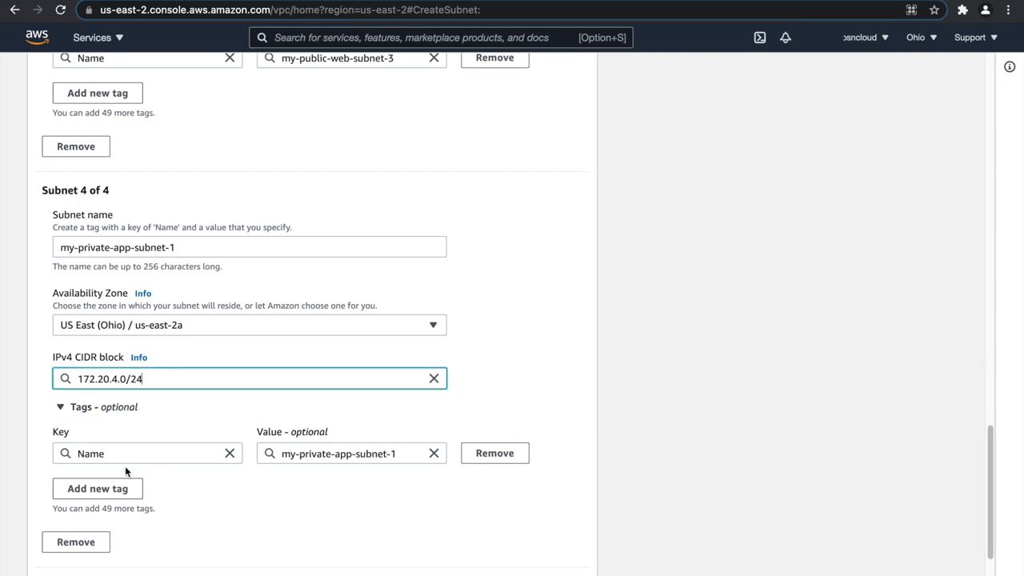
# Add a fifth subnet and name it my-private-app-subnet-2, reusing the fourth subnet's name.
pyautogui.scroll(-1, 125, 466)
pyautogui.click(71, 546)
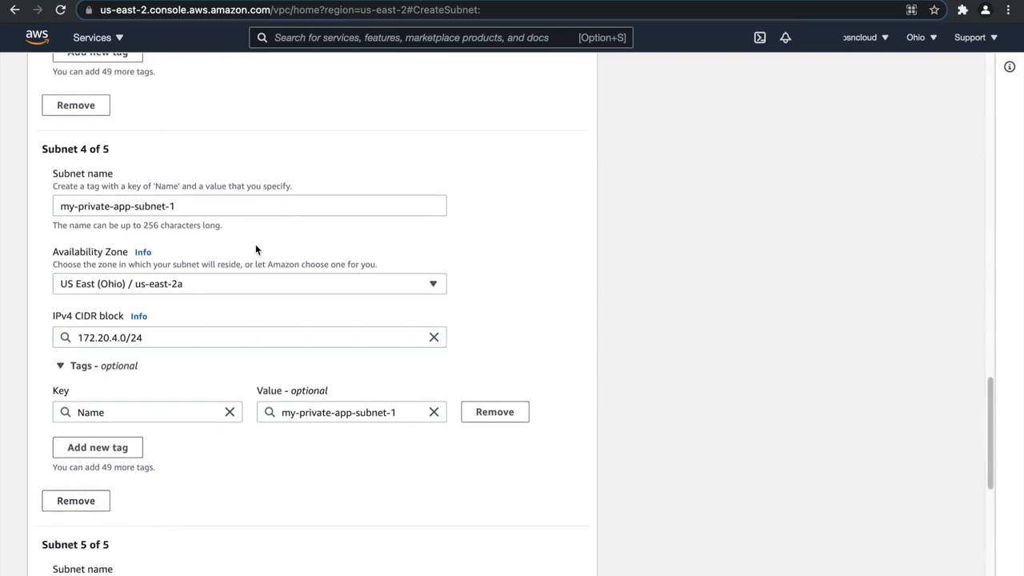
pyautogui.moveTo(199, 204); pyautogui.dragTo(44, 207)
pyautogui.press('super+c')
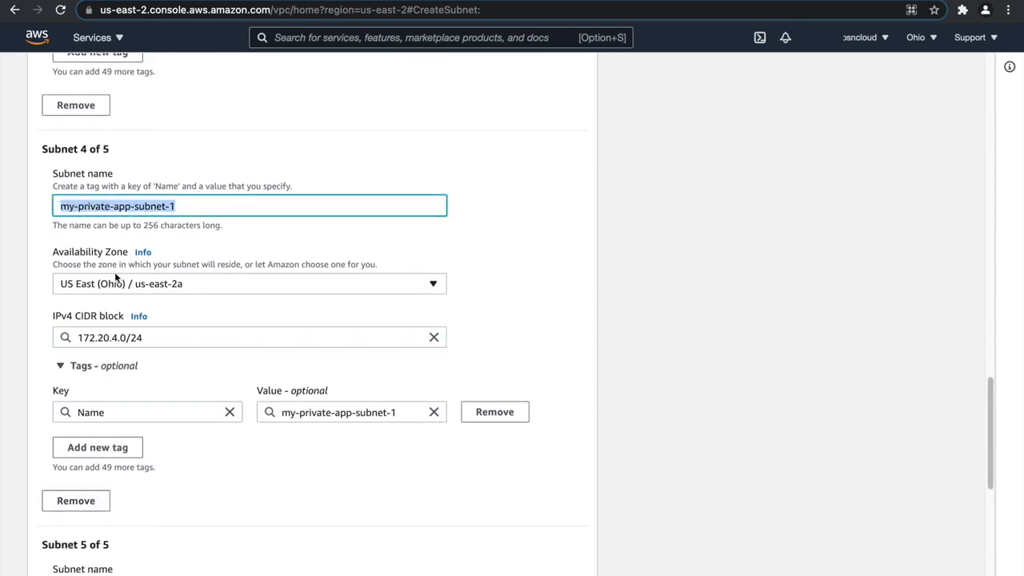
pyautogui.scroll(-5, 197, 347)
pyautogui.click(126, 396)
pyautogui.press('super+v')
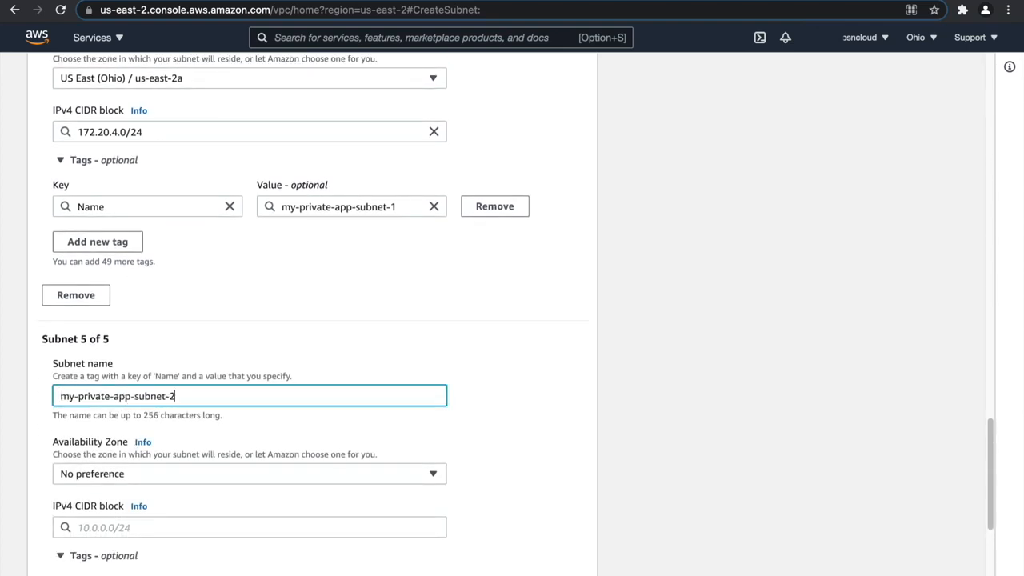
# Place the fifth subnet in availability zone us-east-2b and set its IPv4 CIDR block to 172.20.5.0/24, adapting the fourth subnet's block.
pyautogui.click(148, 476)
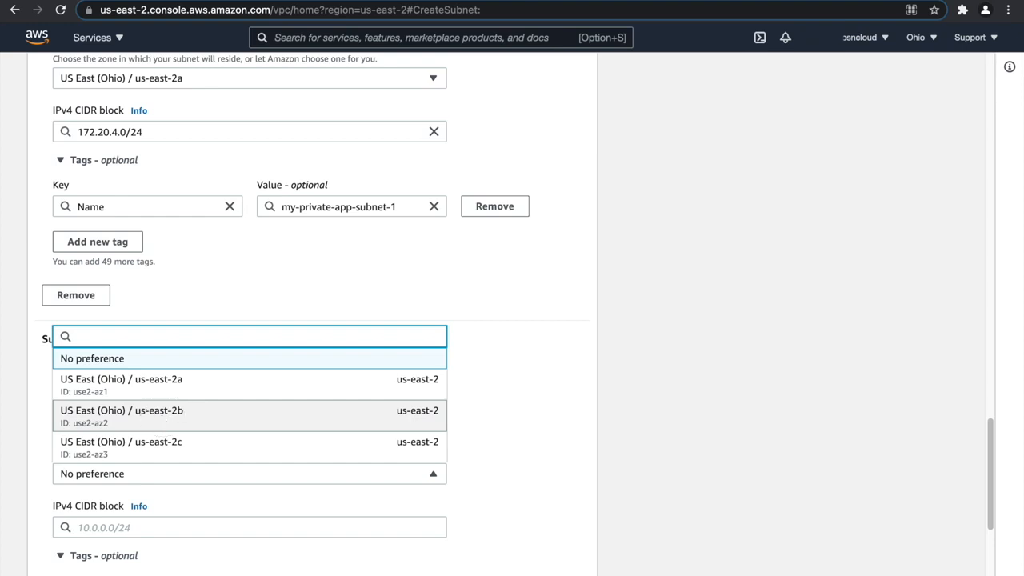
pyautogui.click(163, 420)
pyautogui.click(128, 526)
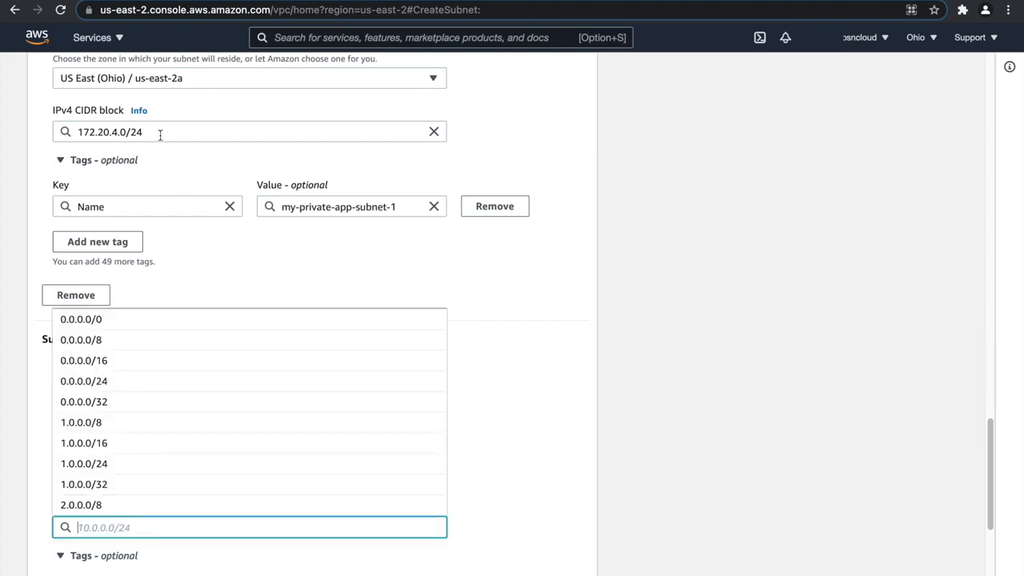
pyautogui.moveTo(158, 132); pyautogui.dragTo(80, 131)
pyautogui.press('super+c')
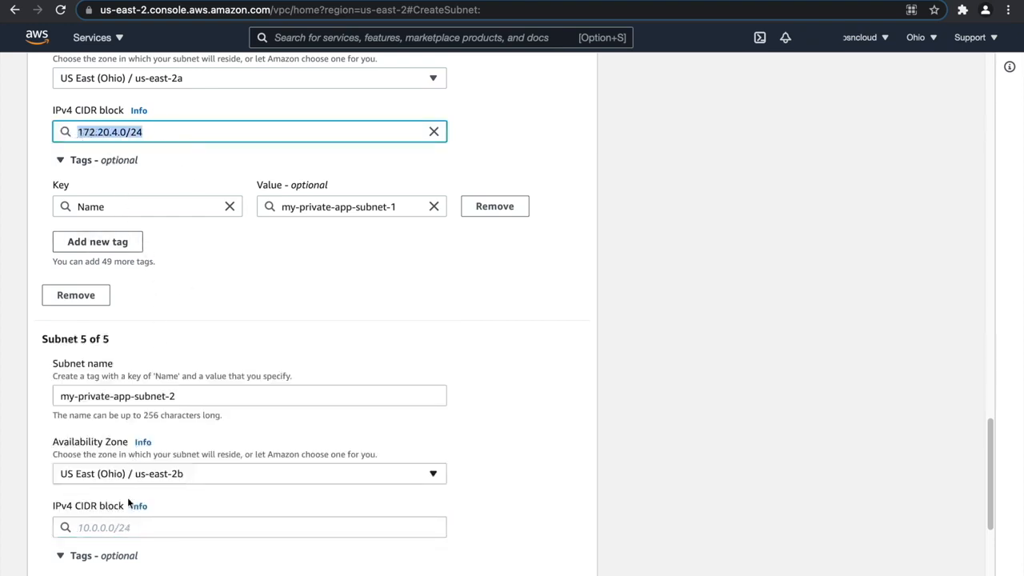
pyautogui.click(128, 527)
pyautogui.press('super+v')
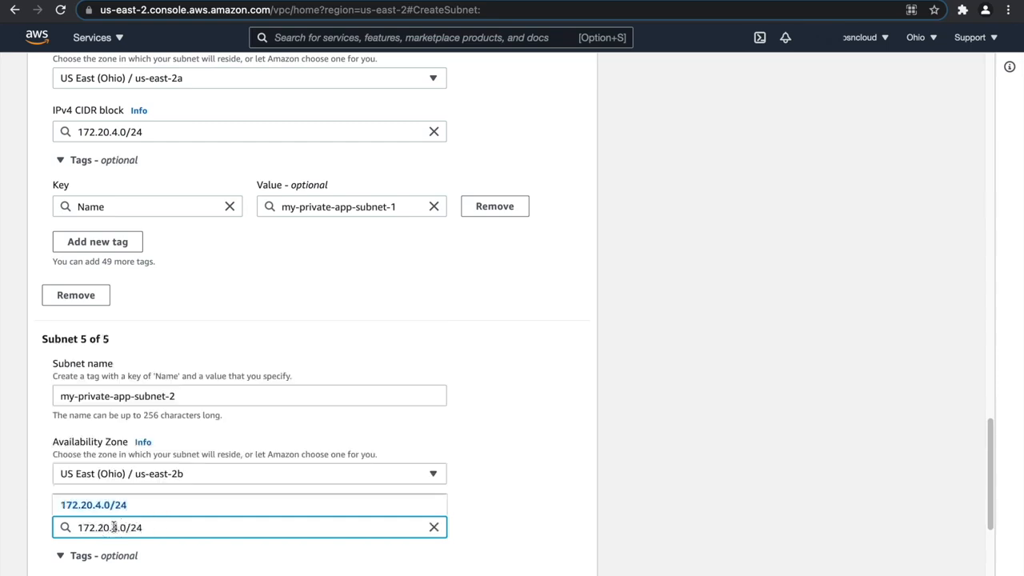
pyautogui.write('5')
pyautogui.click(523, 345)
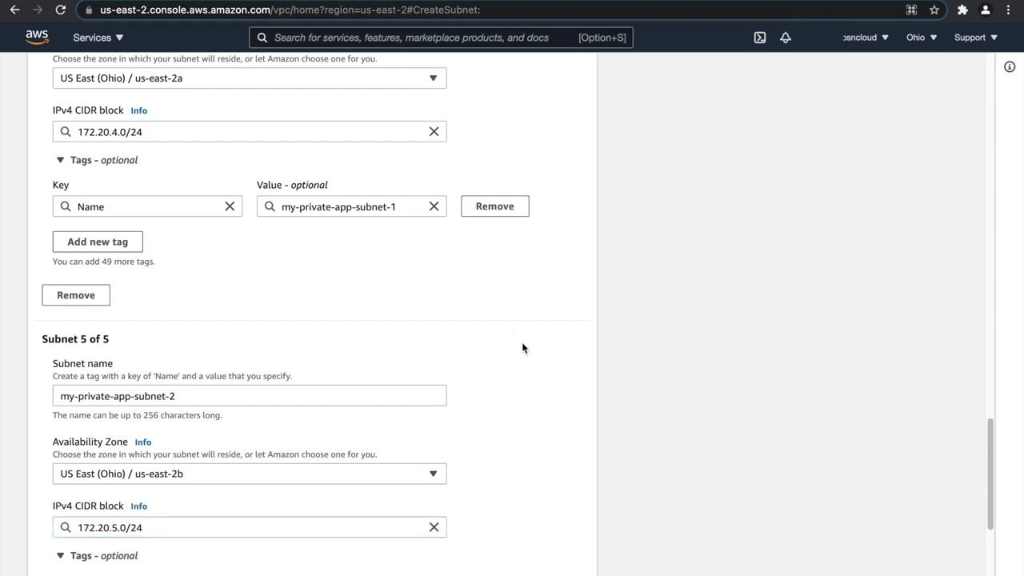
# Add a sixth subnet and name it my-private-app-subnet-3, reusing the fifth subnet's name.
pyautogui.scroll(3, 522, 347)
pyautogui.scroll(-5, 522, 348)
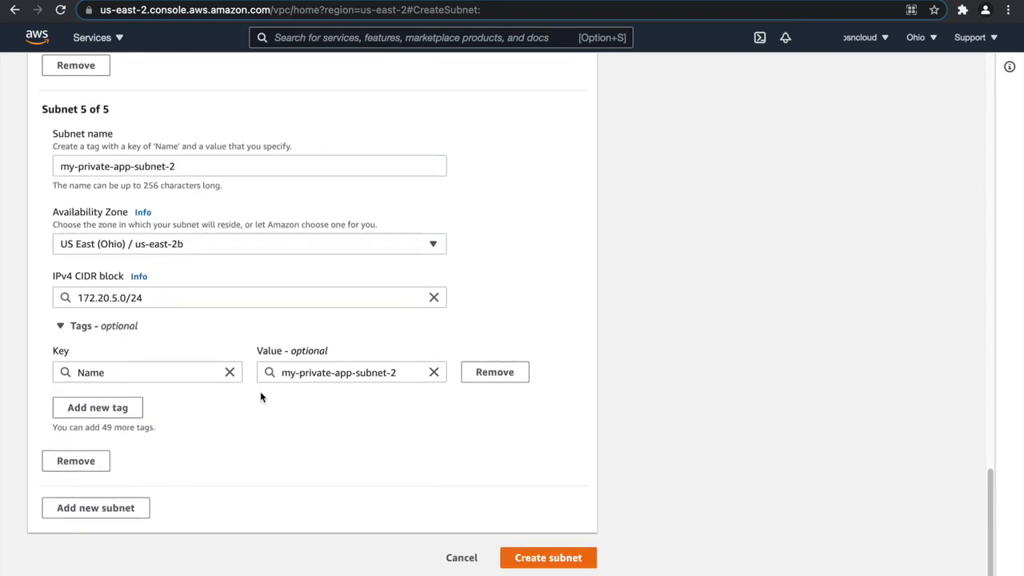
pyautogui.click(96, 512)
pyautogui.moveTo(179, 173); pyautogui.dragTo(32, 165)
pyautogui.hotkey('ctrl', 'c')
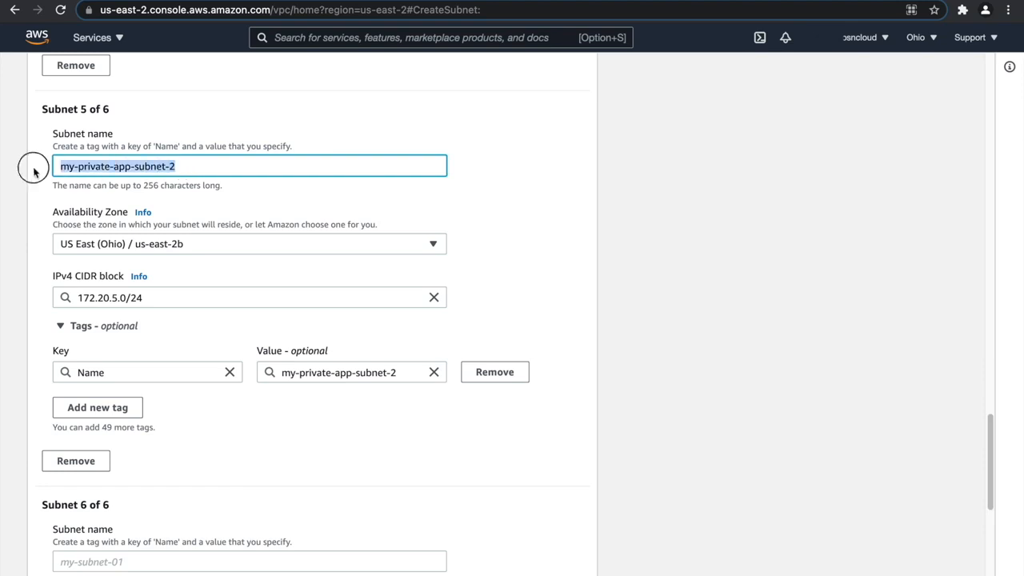
pyautogui.scroll(-4, 182, 312)
pyautogui.click(136, 264)
pyautogui.hotkey('ctrl', 'v')
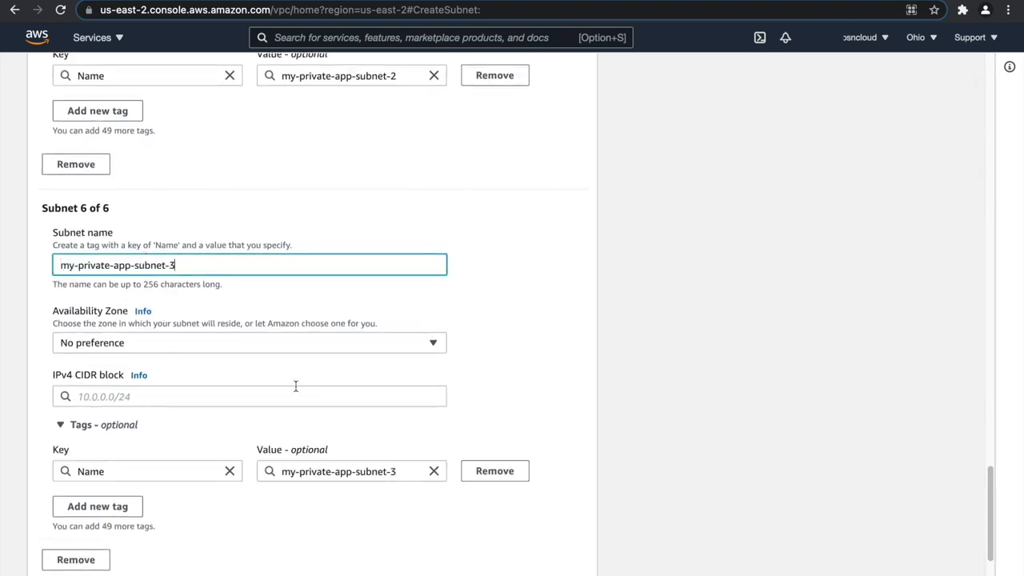
# Place the sixth subnet in availability zone us-east-2c and set its IPv4 CIDR block to 172.20.6.0/24, adapting the fifth subnet's block.
pyautogui.click(201, 344)
pyautogui.click(162, 471)
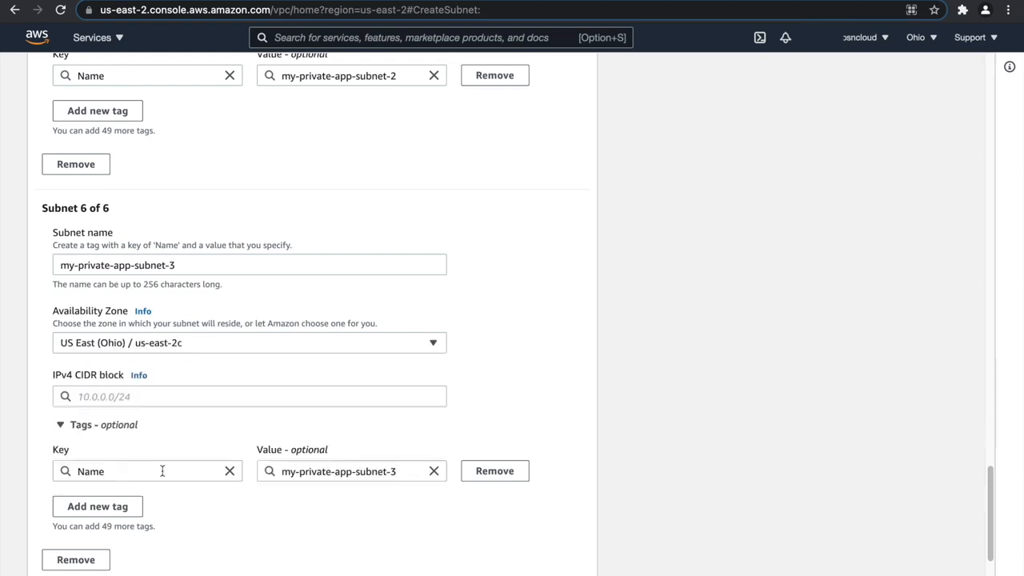
pyautogui.scroll(3, 178, 374)
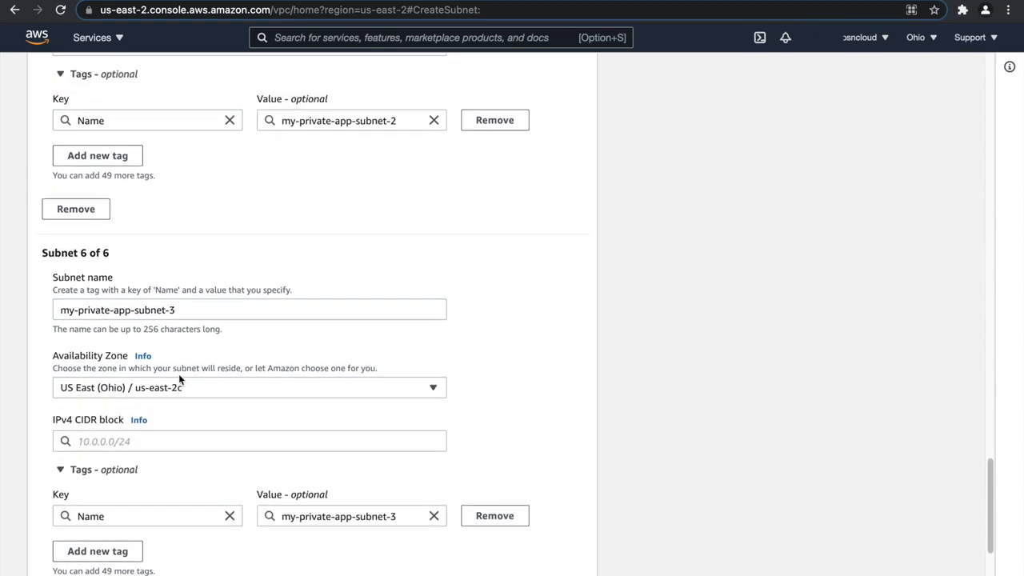
pyautogui.moveTo(152, 110); pyautogui.dragTo(56, 128)
pyautogui.hotkey('ctrl', 'c')
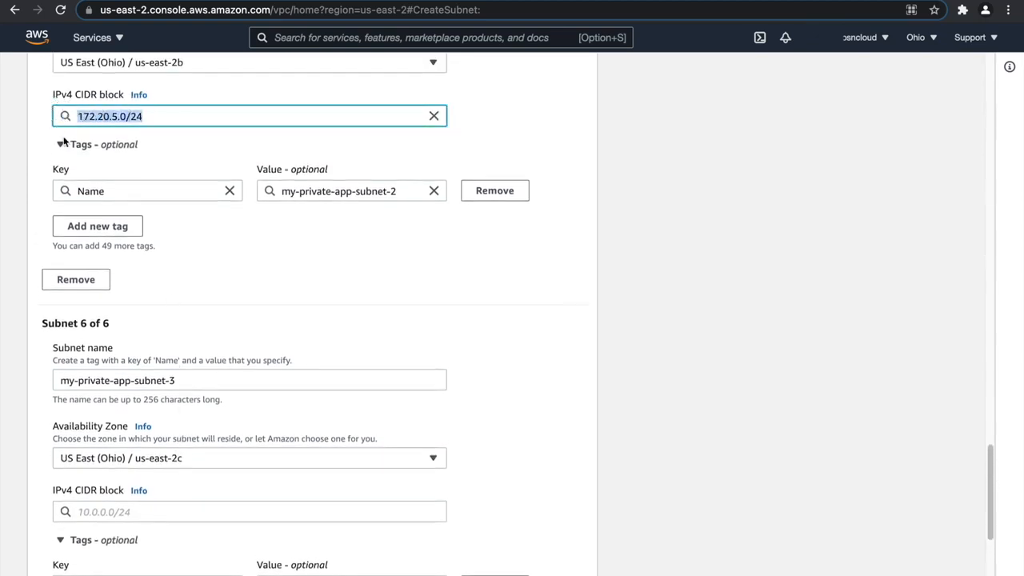
pyautogui.scroll(-5, 169, 336)
pyautogui.click(139, 295)
pyautogui.hotkey('ctrl', 'v')
pyautogui.click(117, 298)
pyautogui.press('BackSpace')
pyautogui.write('6')
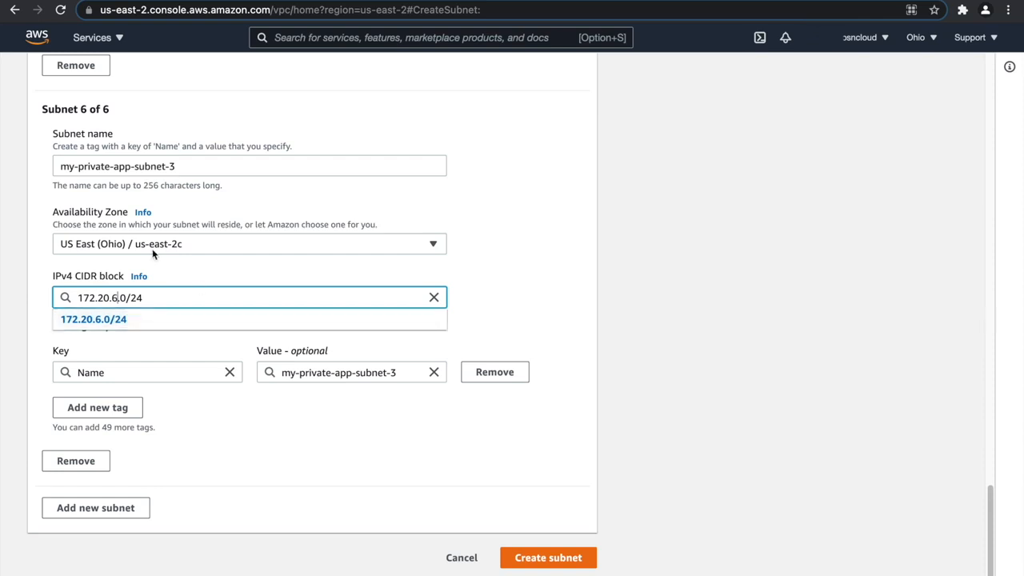
pyautogui.click(186, 249)
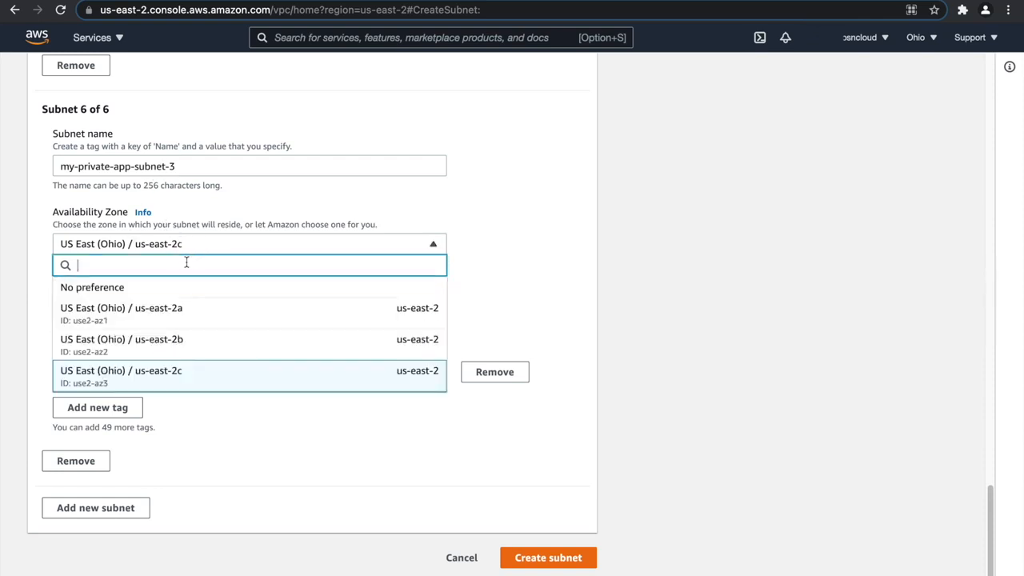
pyautogui.click(192, 370)
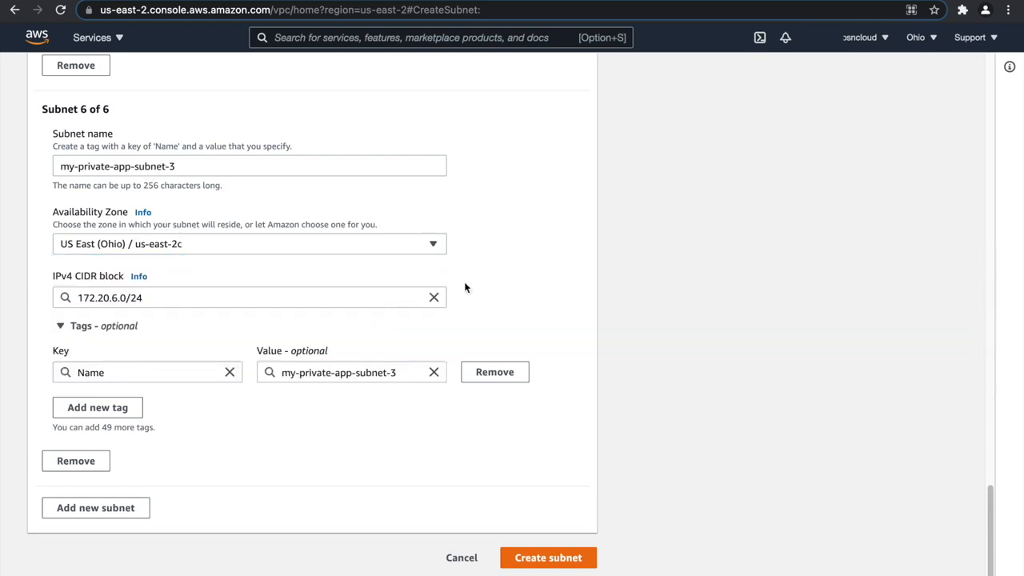
# Add a seventh subnet and name it my-private-db-subnet-3, reusing the sixth subnet's name with app replaced by db.
pyautogui.click(120, 510)
pyautogui.scroll(-2, 172, 491)
pyautogui.scroll(-3, 182, 494)
pyautogui.click(163, 272)
pyautogui.scroll(8, 155, 272)
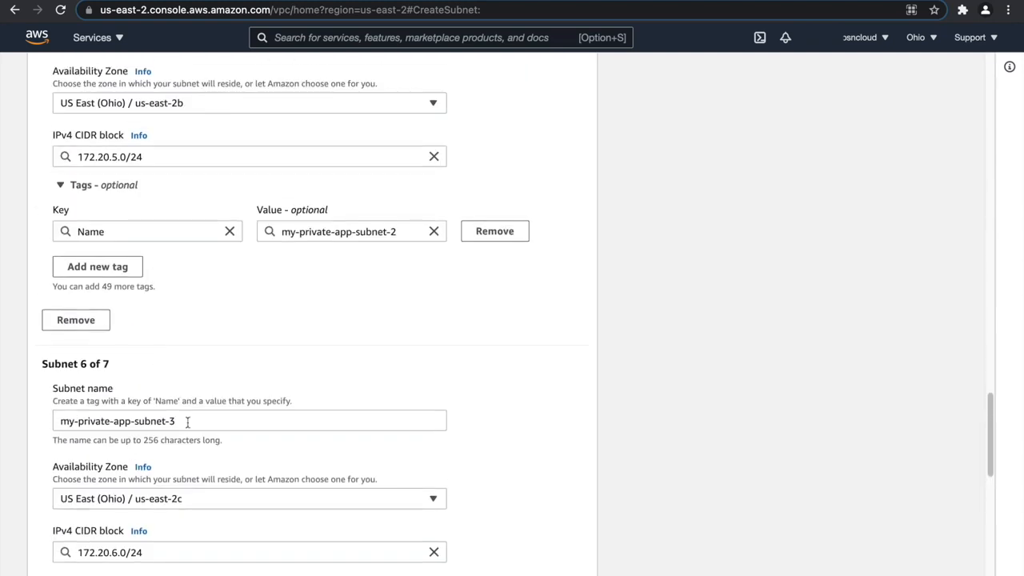
pyautogui.moveTo(187, 422); pyautogui.dragTo(53, 418)
pyautogui.hotkey('ctrl', 'c')
pyautogui.scroll(-3, 139, 382)
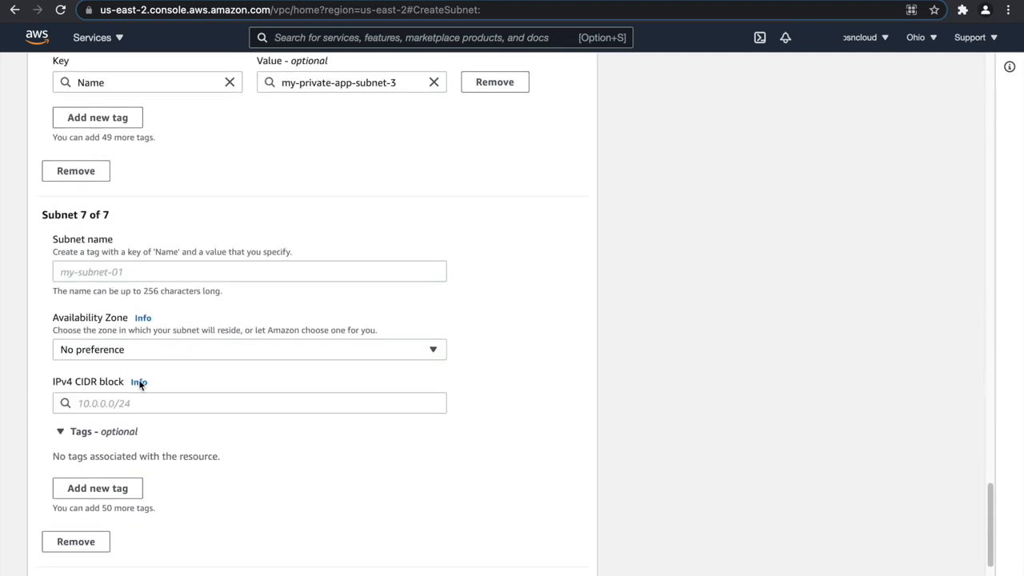
pyautogui.click(124, 272)
pyautogui.hotkey('ctrl', 'v')
pyautogui.doubleClick(123, 275)
pyautogui.write('db')
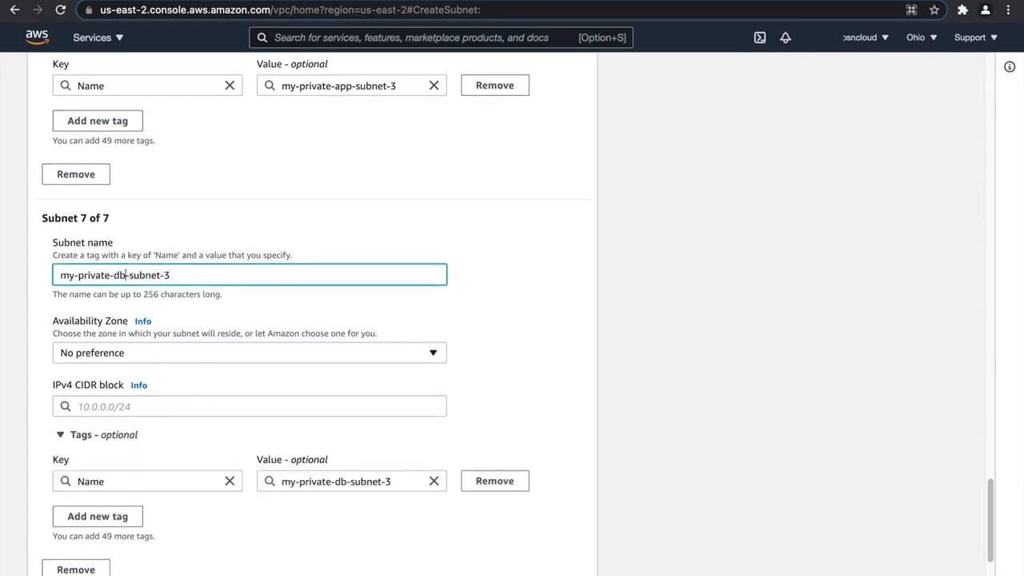
# Place the seventh subnet in availability zone us-east-2a and set its IPv4 CIDR block to 172.20.7.0/24.
pyautogui.click(156, 352)
pyautogui.click(146, 416)
pyautogui.click(138, 407)
pyautogui.write('172.')
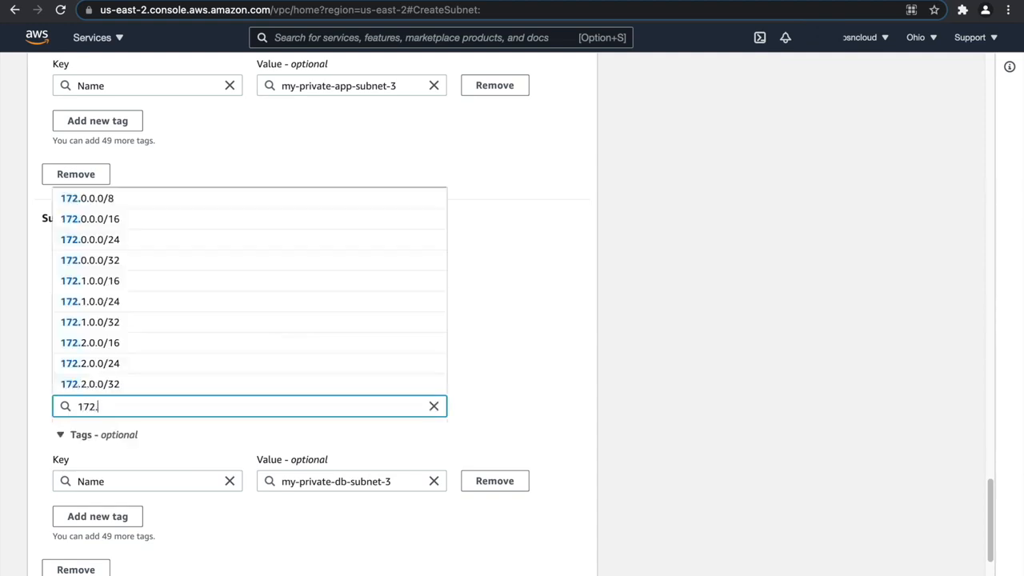
pyautogui.write('20.')
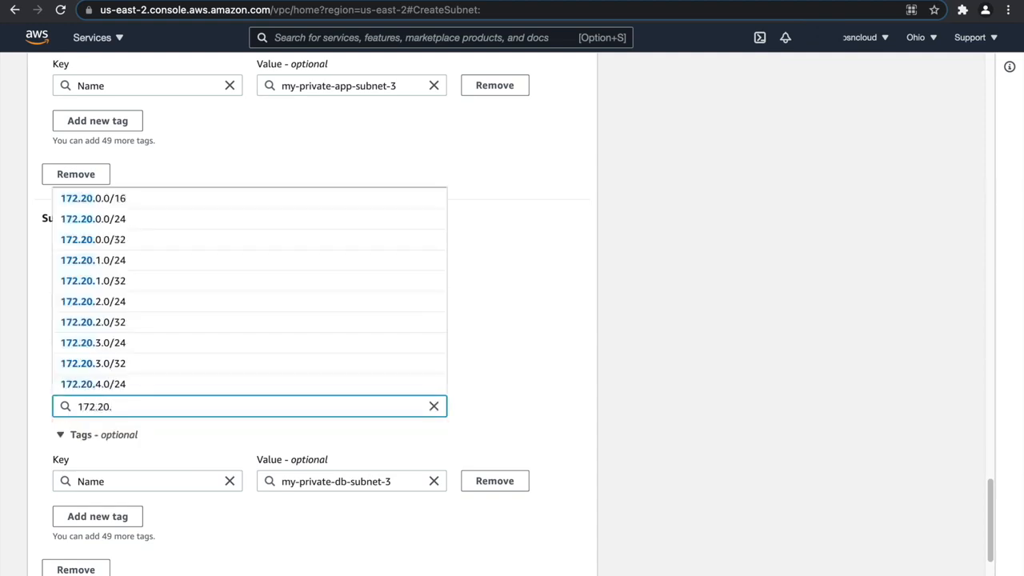
pyautogui.write('7.0')
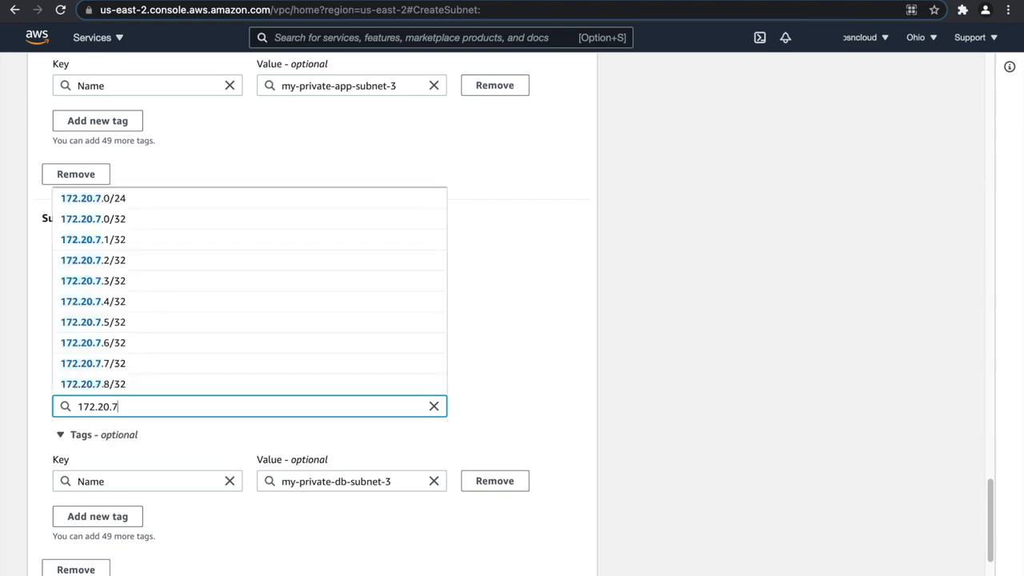
pyautogui.write('24')
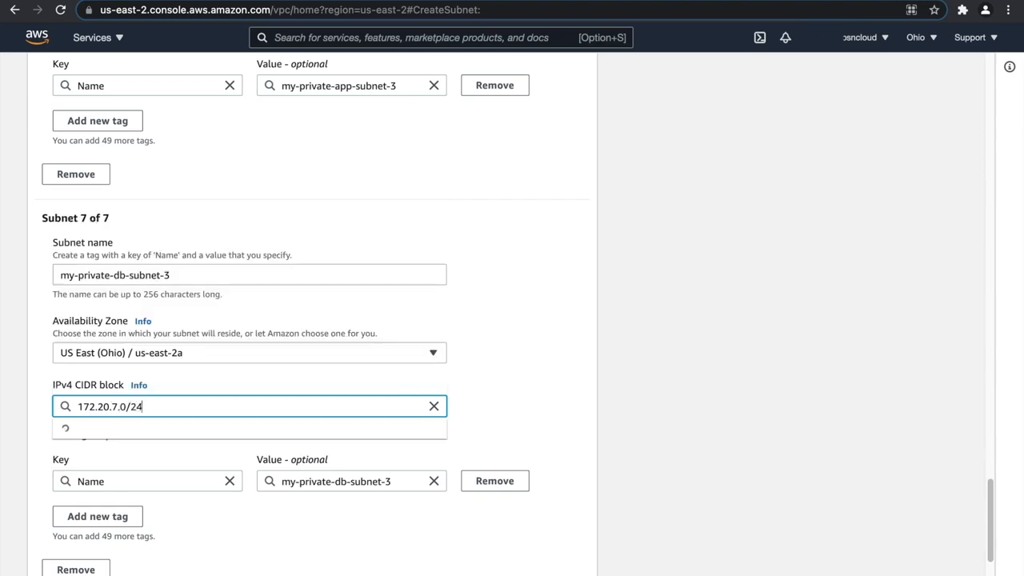
pyautogui.click(567, 379)
# Add an eighth subnet and rename the seventh subnet as my-private-db-subnet-1.
pyautogui.scroll(-3, 435, 439)
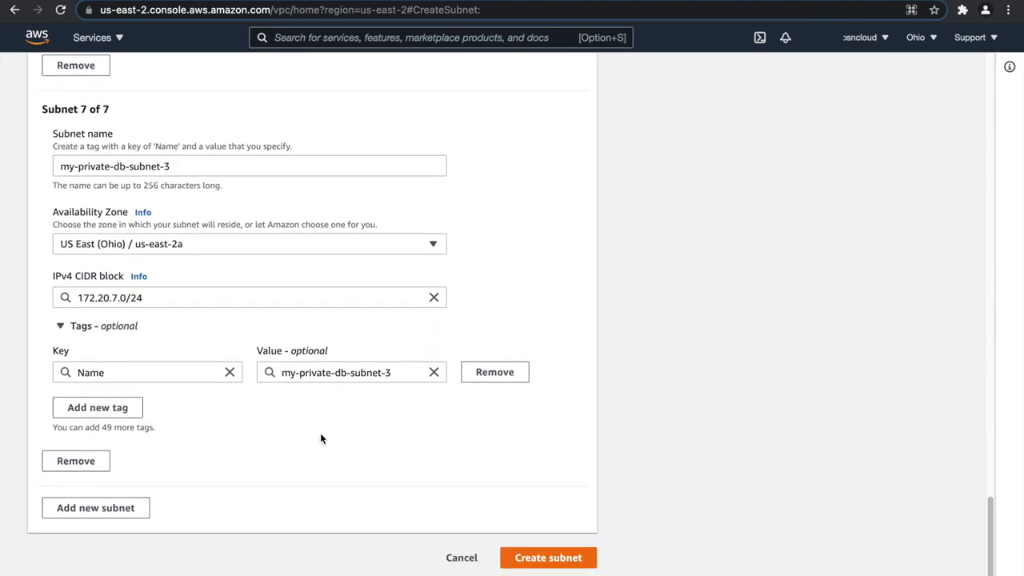
pyautogui.click(102, 510)
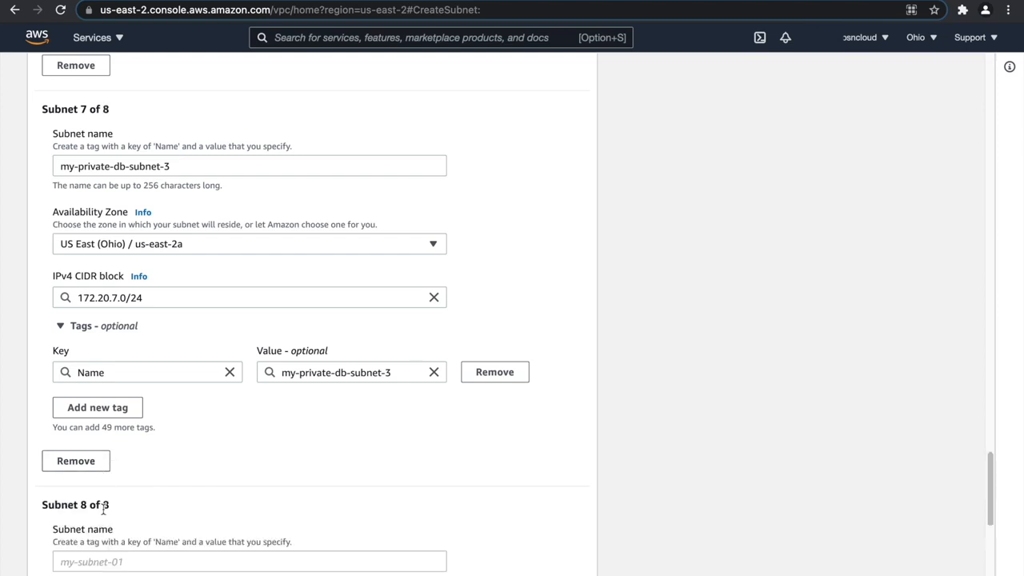
pyautogui.moveTo(180, 165); pyautogui.dragTo(29, 165)
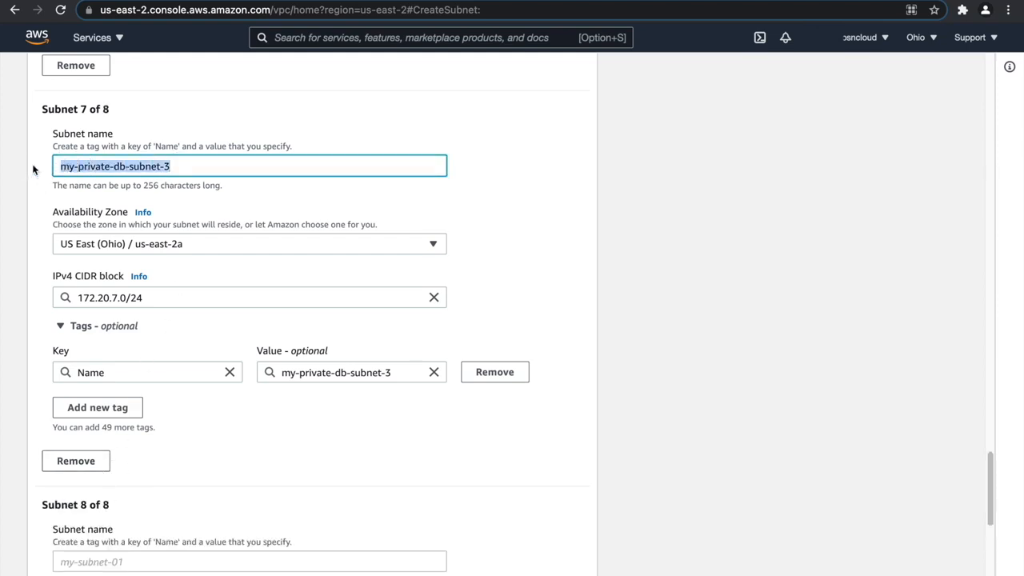
pyautogui.click(201, 168)
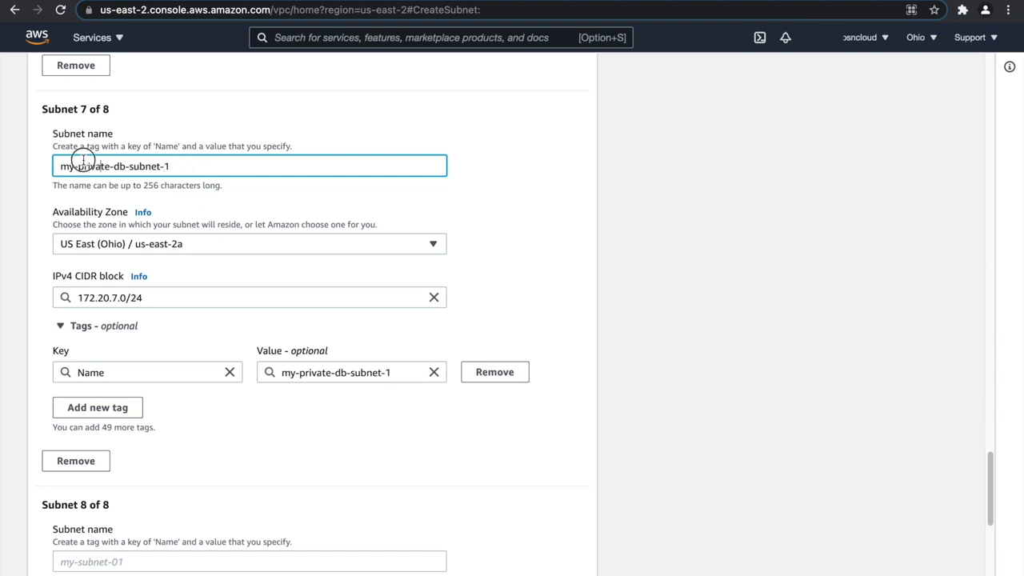
pyautogui.scroll(3, 191, 174)
pyautogui.scroll(1, 190, 176)
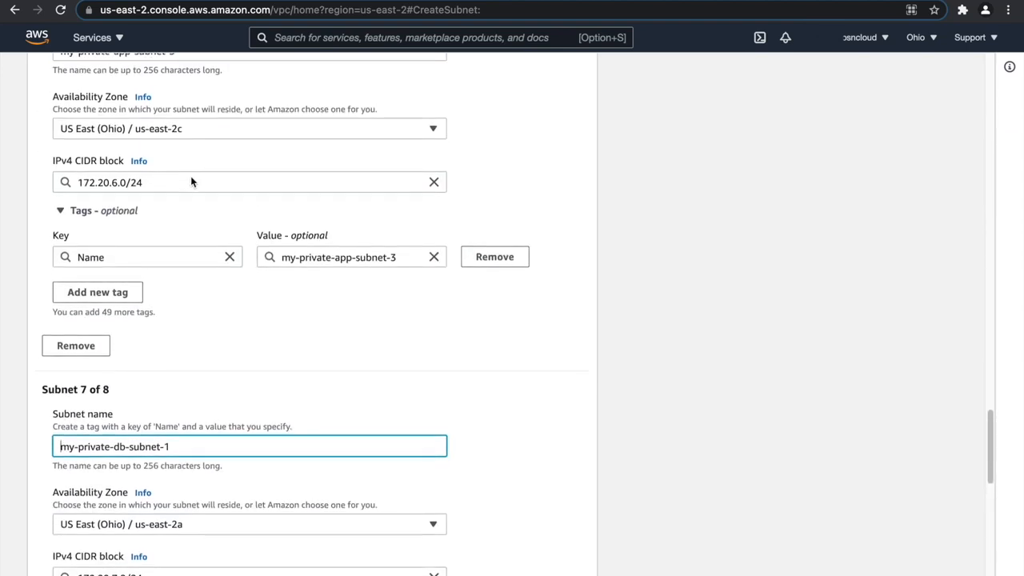
pyautogui.scroll(-1, 198, 251)
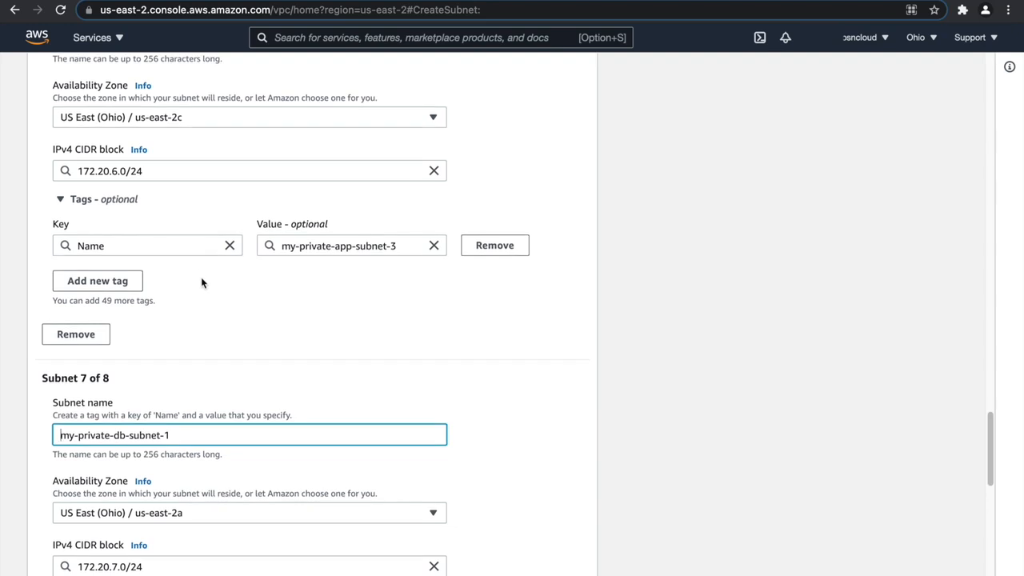
pyautogui.scroll(-2, 201, 282)
# Name the eighth subnet my-private-db-subnet-2, reusing the seventh subnet's name with the number changed.
pyautogui.moveTo(192, 347); pyautogui.dragTo(47, 358)
pyautogui.press('super+c')
pyautogui.scroll(-5, 132, 350)
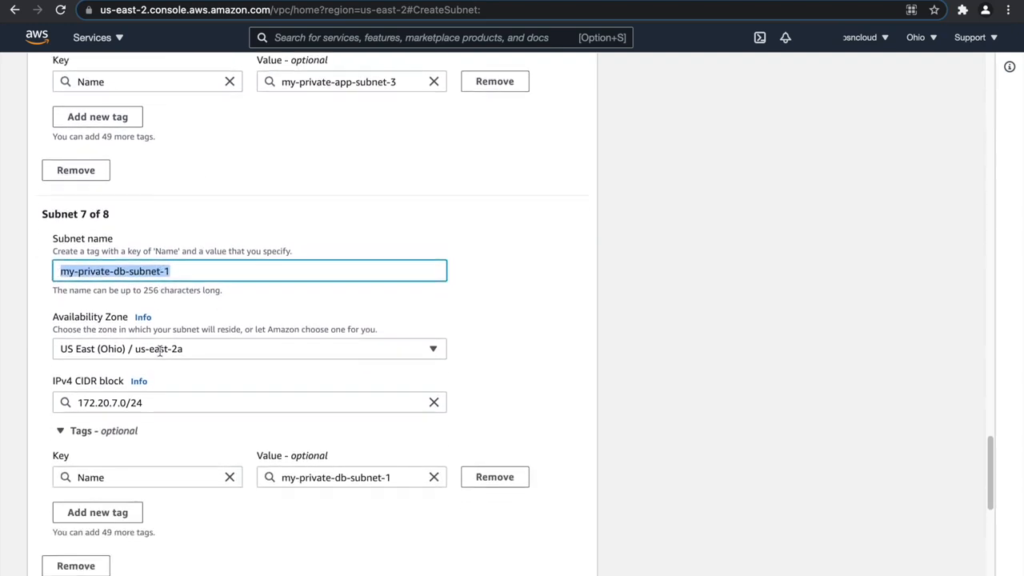
pyautogui.click(104, 476)
pyautogui.press('super+v')
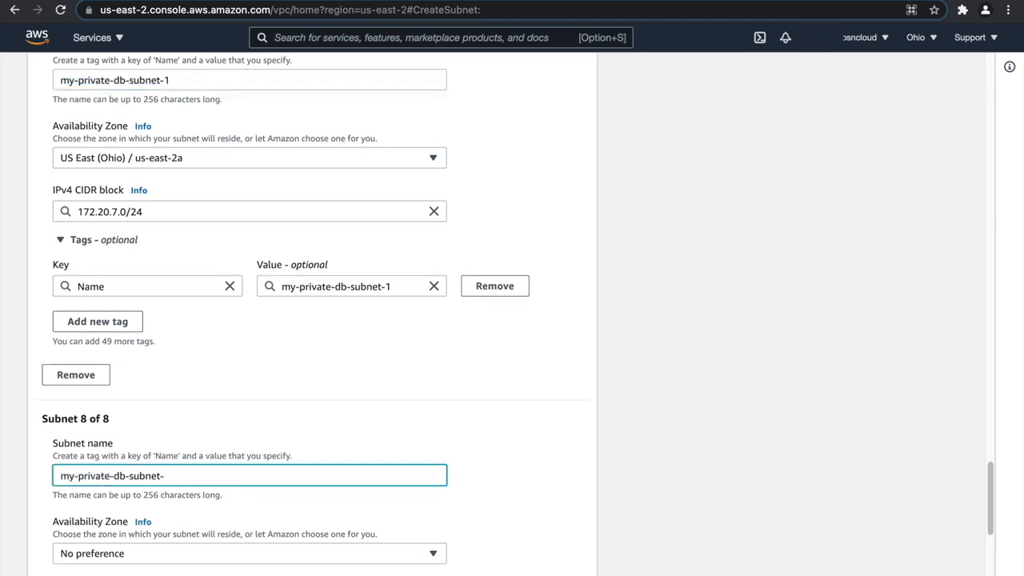
# Place the eighth subnet in availability zone us-east-2b and set its IPv4 CIDR block to 172.20.8.0/24.
pyautogui.scroll(-3, 108, 480)
pyautogui.click(177, 415)
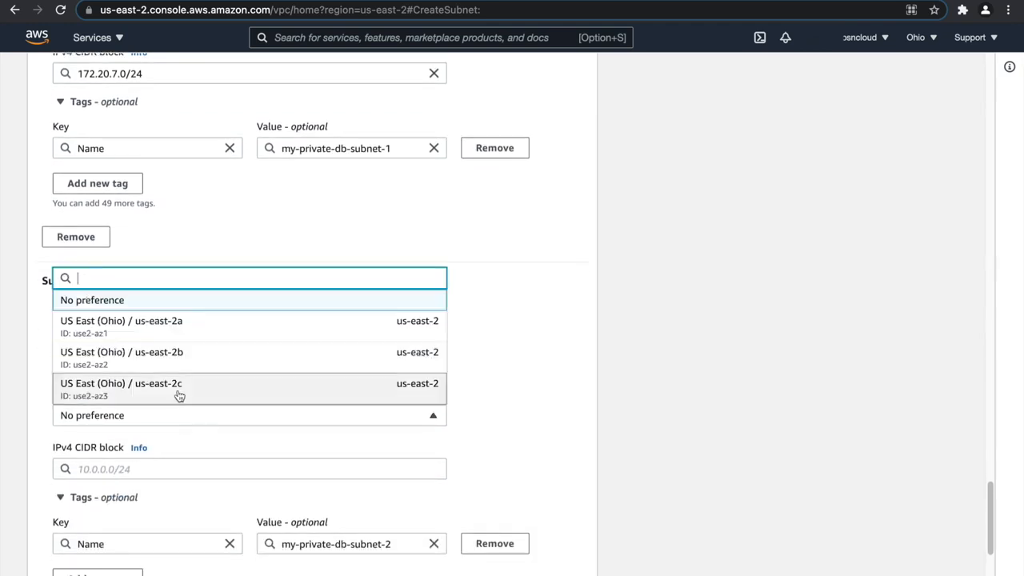
pyautogui.click(185, 365)
pyautogui.click(138, 467)
pyautogui.write('172.20.8.0/24')
pyautogui.click(481, 455)
# Add a ninth subnet and name it my-private-db-subnet-3, reusing the copied db subnet name.
pyautogui.scroll(-2, 481, 455)
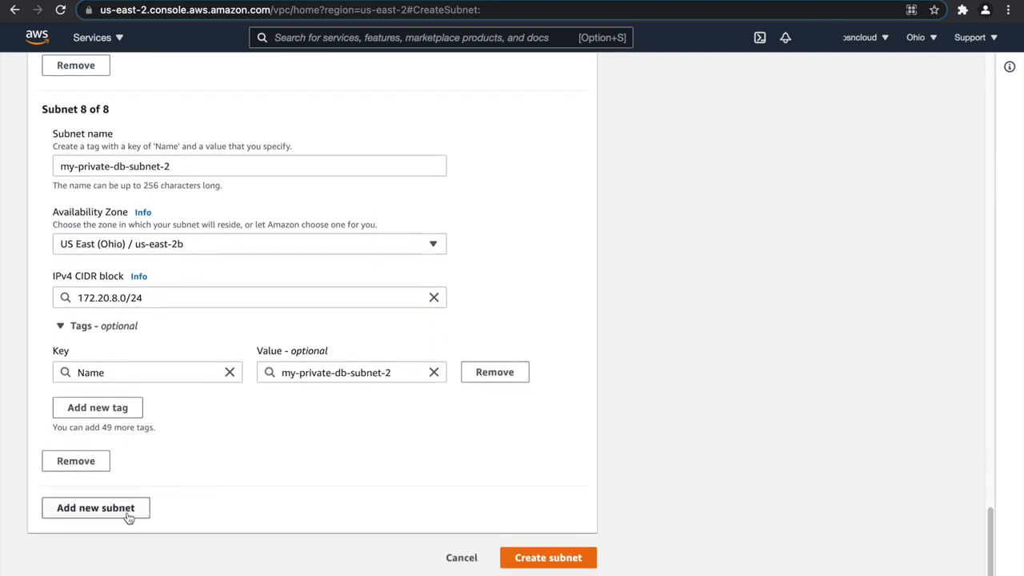
pyautogui.click(128, 516)
pyautogui.click(123, 555)
pyautogui.press('super+v')
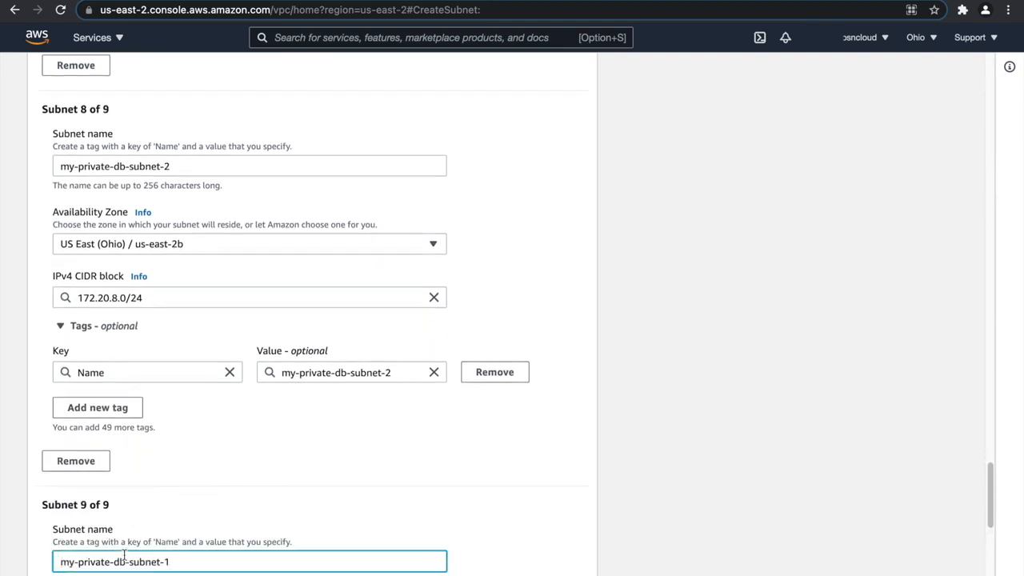
# Place the ninth subnet in availability zone us-east-2c and set its IPv4 CIDR block to 172.20.9.0/24.
pyautogui.scroll(-3, 136, 546)
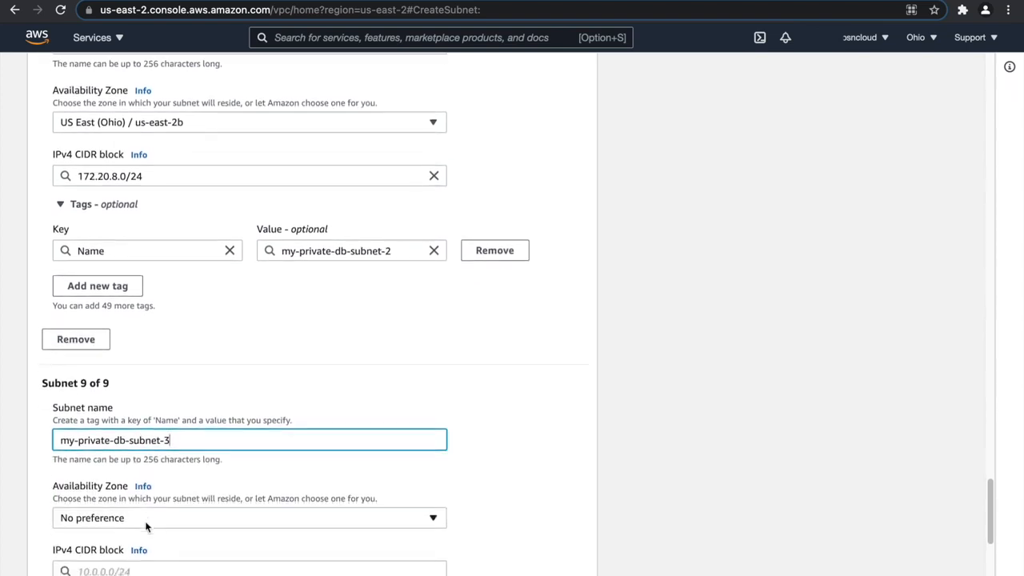
pyautogui.click(133, 495)
pyautogui.click(139, 461)
pyautogui.click(135, 541)
pyautogui.write('172.2')
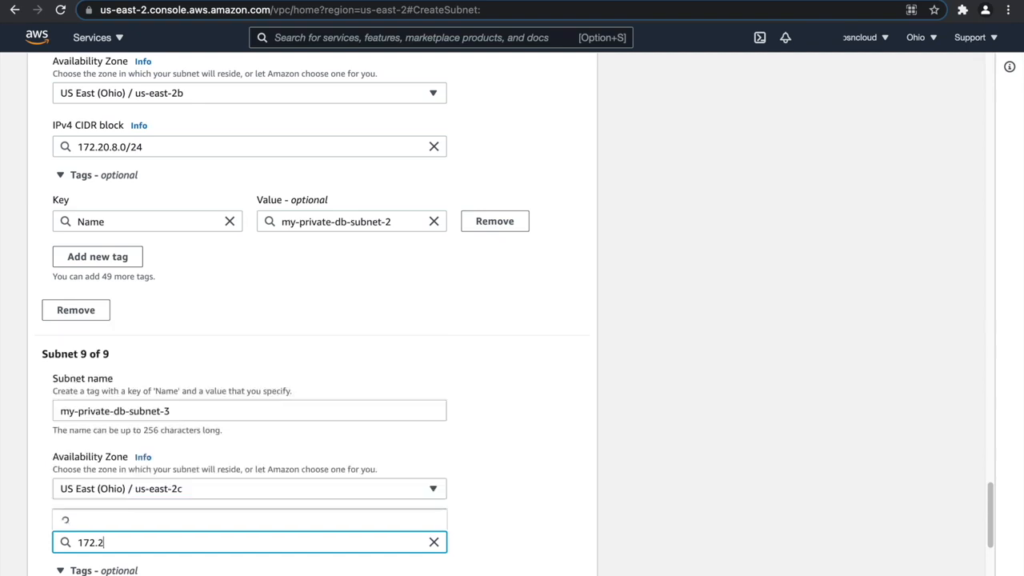
pyautogui.write('0.9.0/24')
pyautogui.click(494, 482)
# Review the names, availability zones and CIDR blocks of the three public web subnets.
pyautogui.scroll(-3, 320, 502)
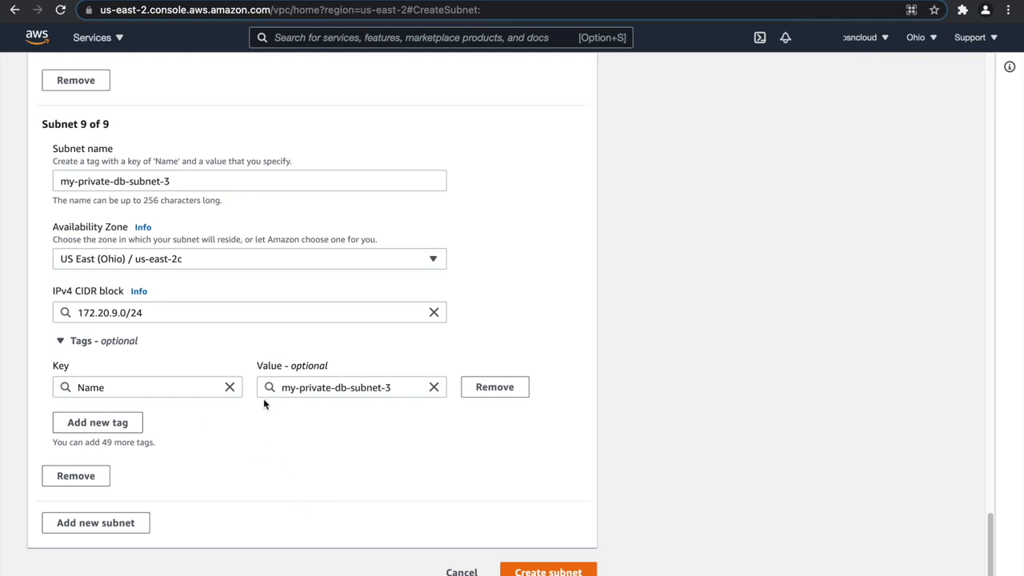
pyautogui.scroll(20, 270, 408)
pyautogui.scroll(-3, 261, 401)
pyautogui.click(192, 211)
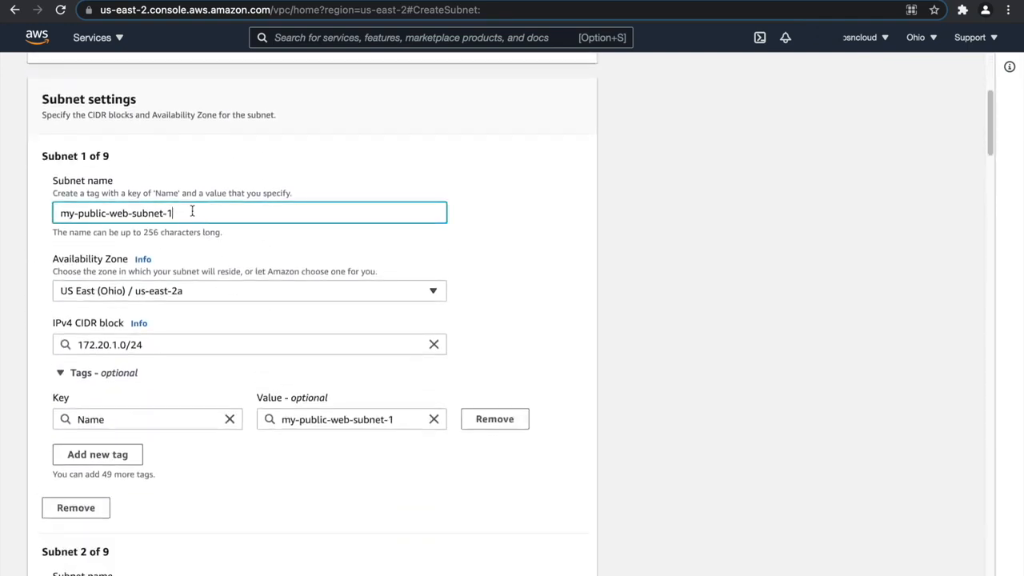
pyautogui.click(165, 348)
pyautogui.scroll(-3, 151, 350)
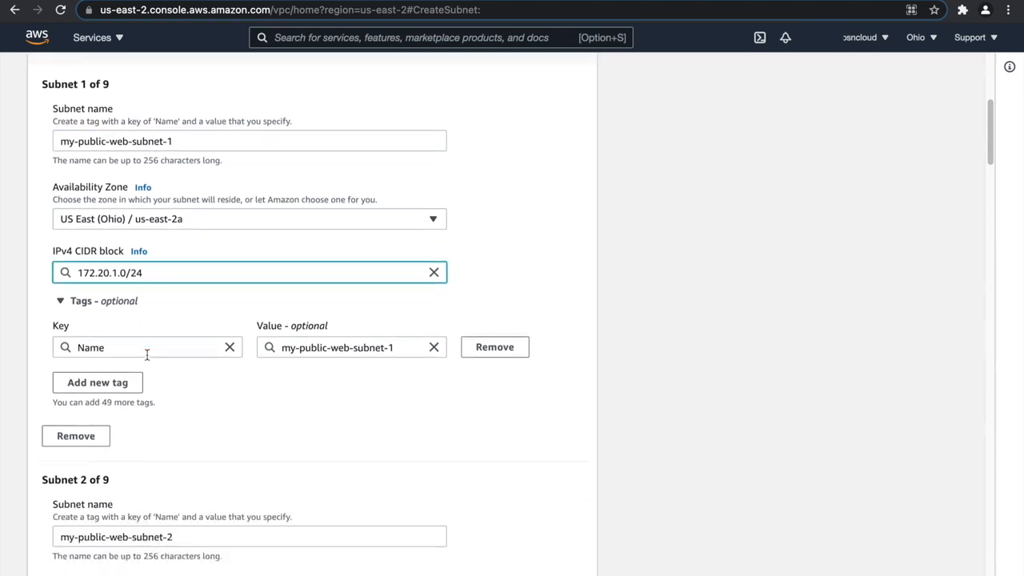
pyautogui.click(184, 348)
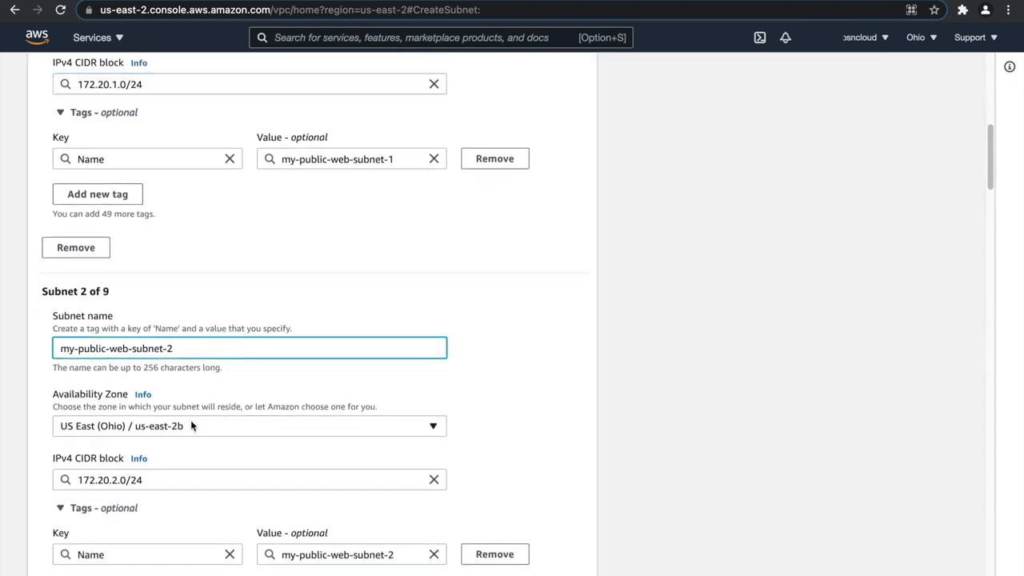
pyautogui.scroll(-2, 163, 479)
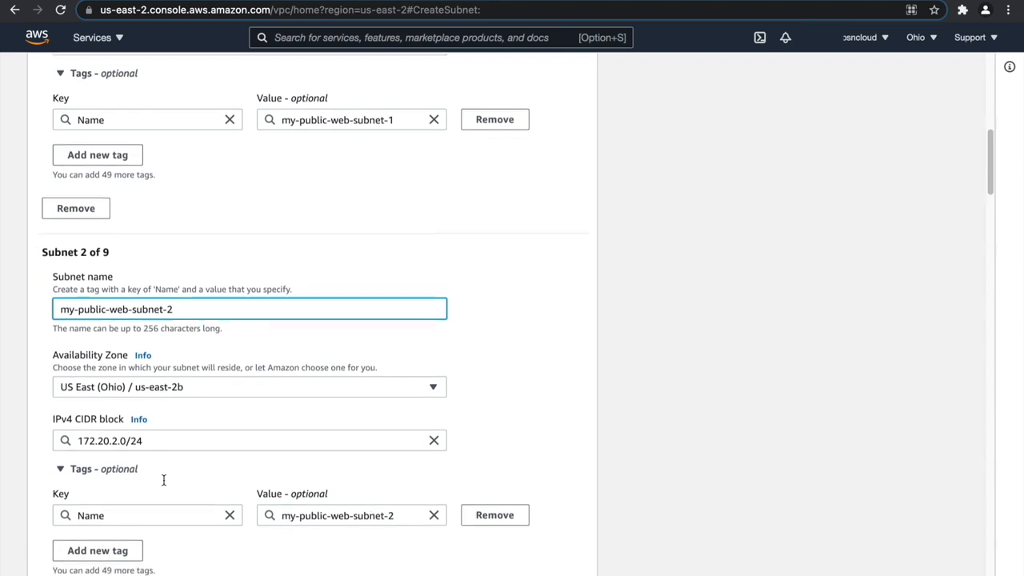
pyautogui.scroll(-6, 164, 475)
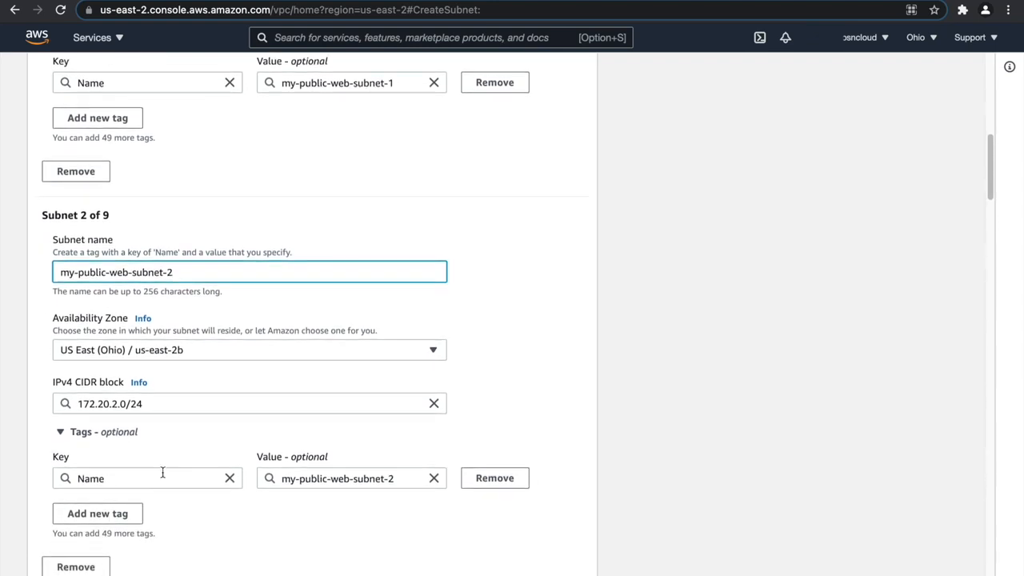
pyautogui.click(215, 391)
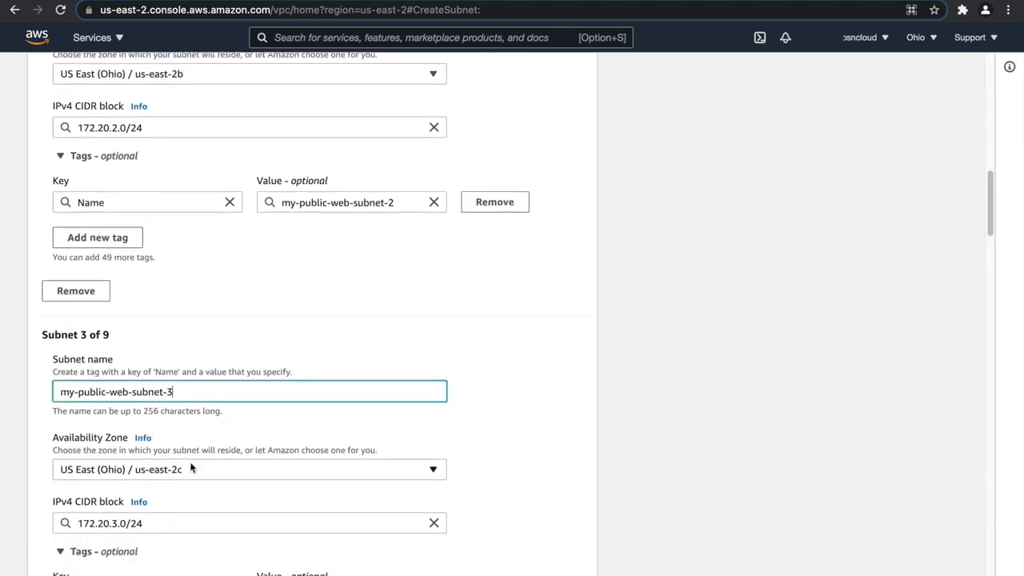
# Check the names, availability zones and CIDR blocks of the private app and private db subnets.
pyautogui.scroll(-6, 130, 469)
pyautogui.scroll(-2, 123, 451)
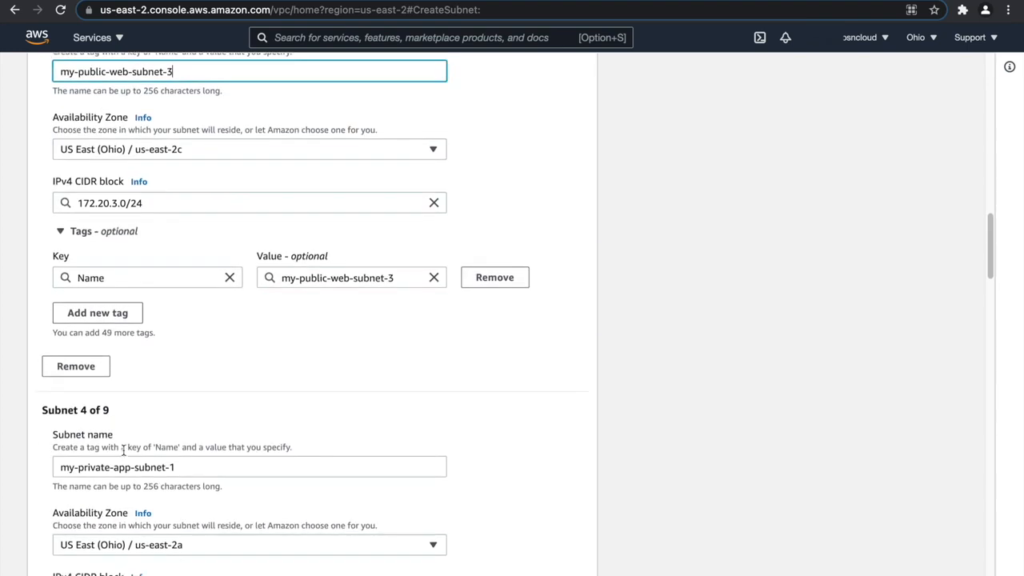
pyautogui.click(208, 427)
pyautogui.scroll(-2, 207, 460)
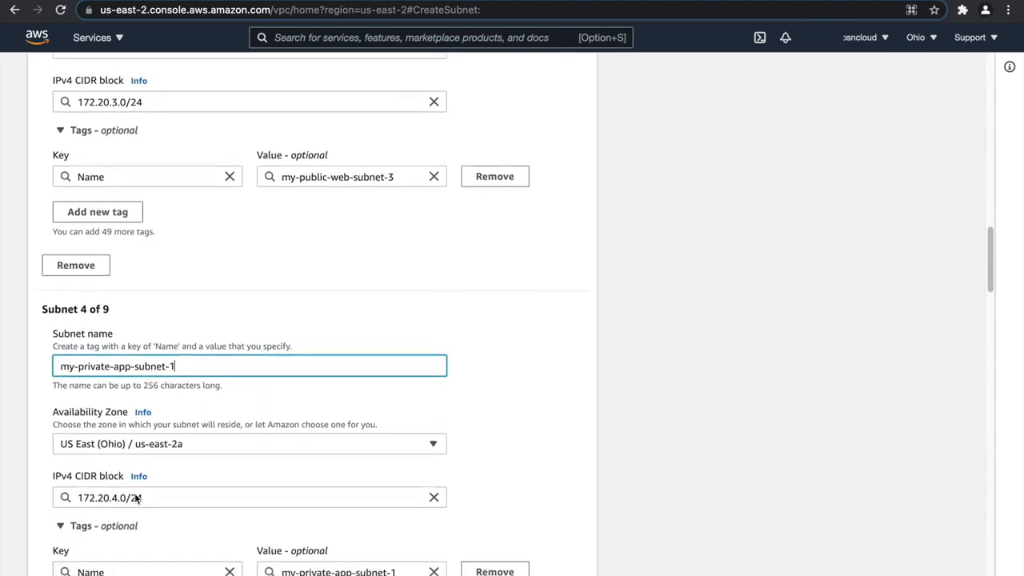
pyautogui.scroll(-3, 200, 447)
pyautogui.scroll(-3, 212, 472)
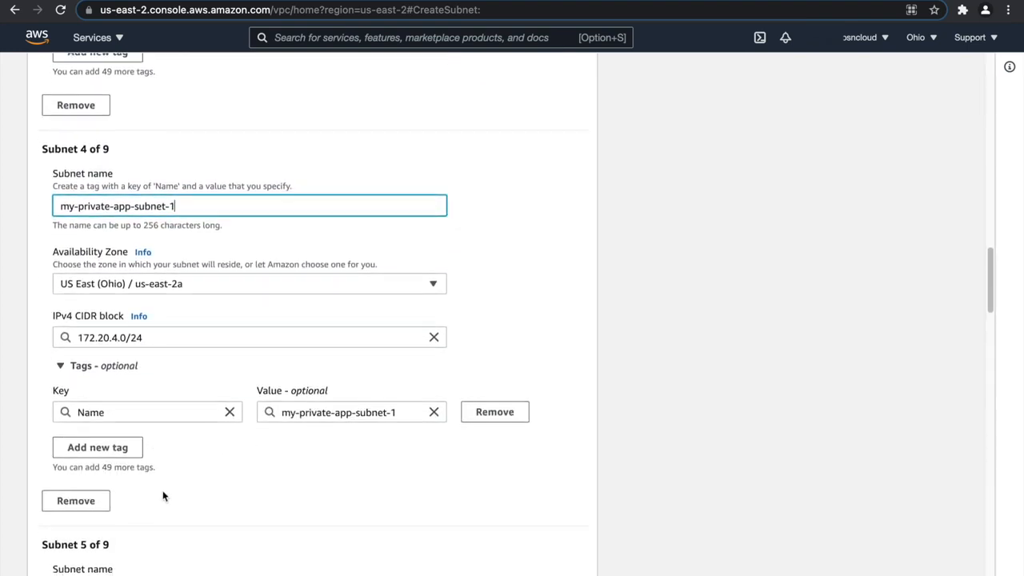
pyautogui.click(196, 430)
pyautogui.click(196, 505)
pyautogui.click(189, 466)
pyautogui.scroll(-2, 184, 464)
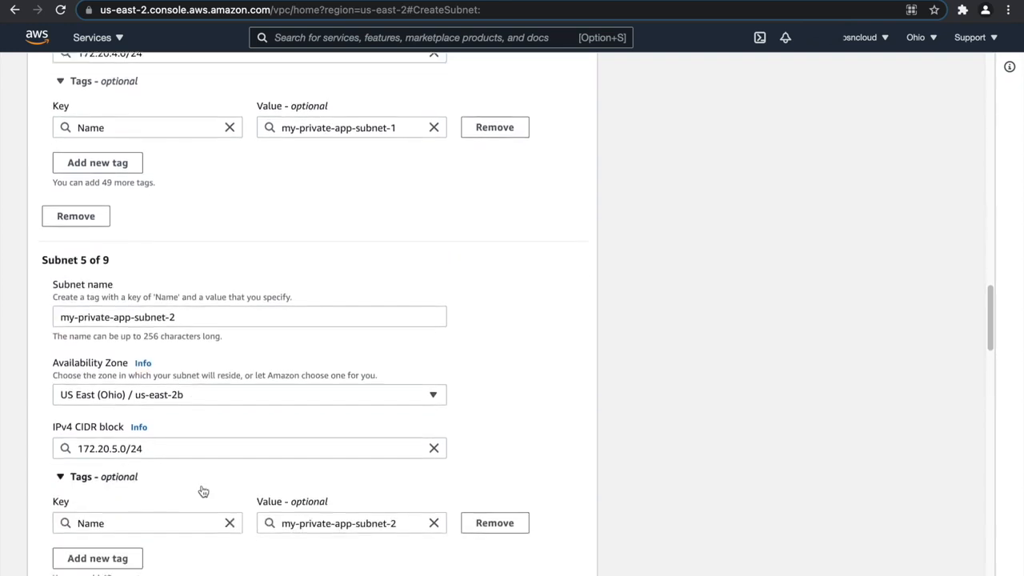
pyautogui.scroll(-3, 196, 480)
pyautogui.scroll(-3, 209, 422)
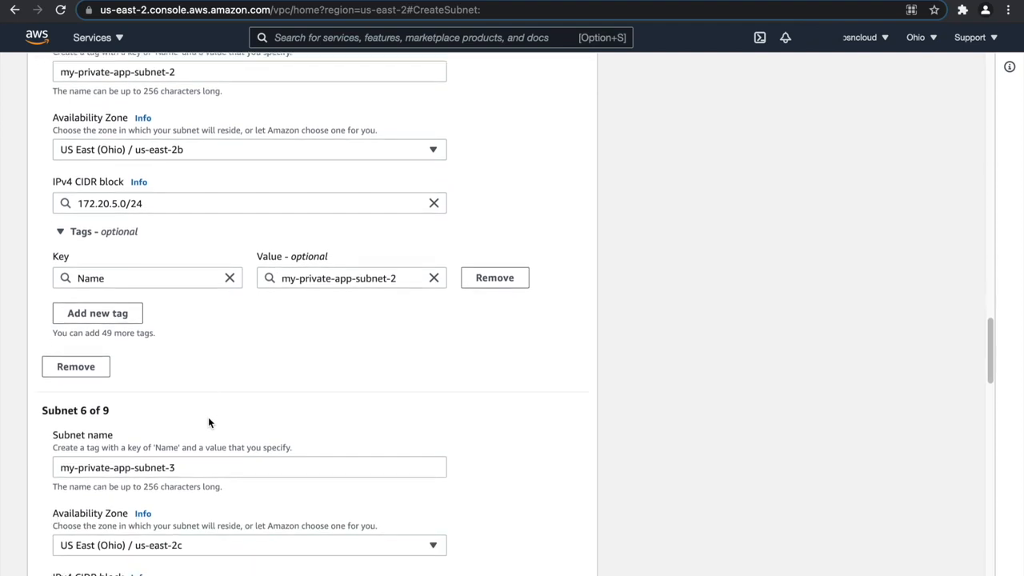
pyautogui.scroll(-4, 207, 417)
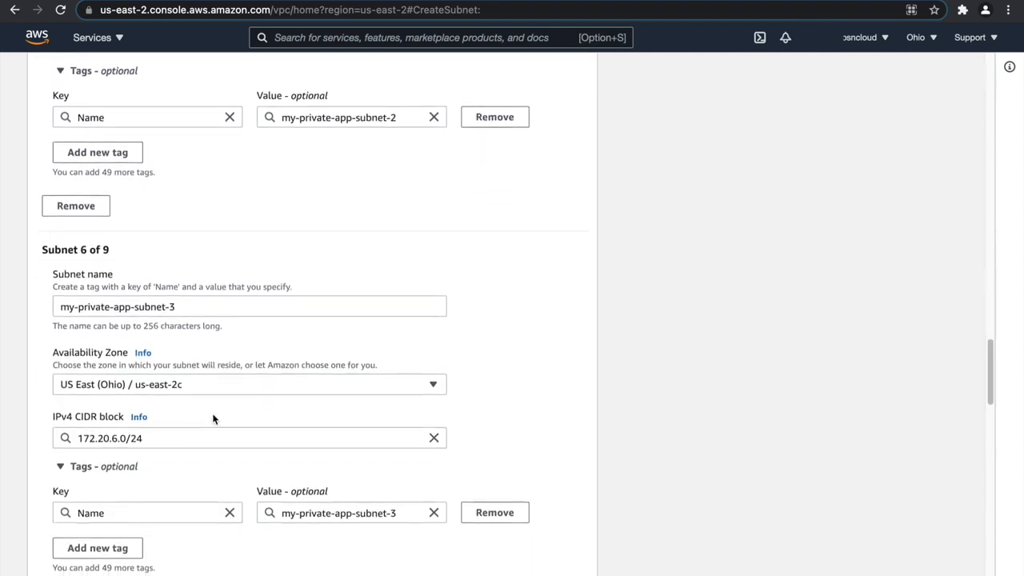
pyautogui.scroll(-5, 213, 419)
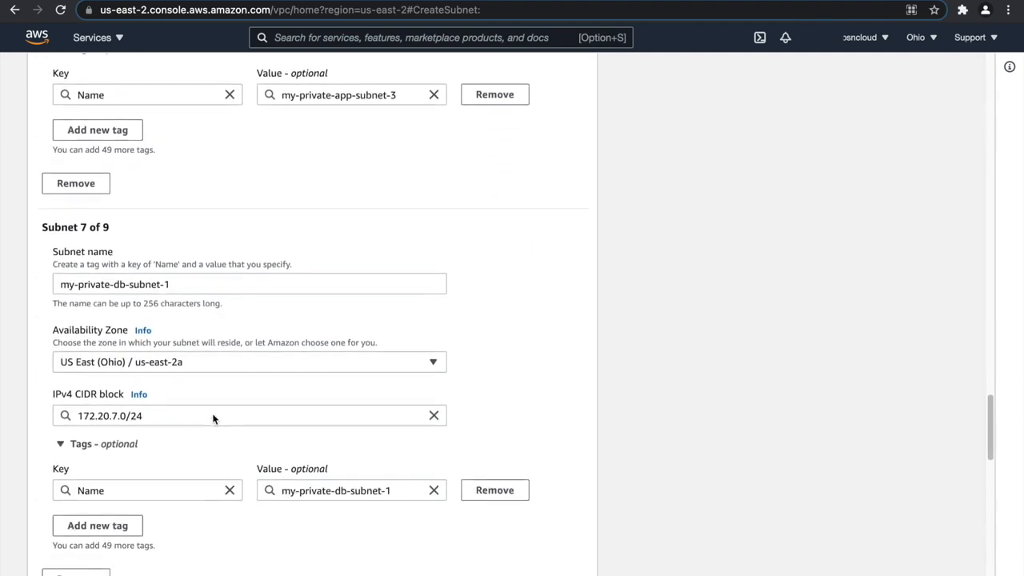
pyautogui.scroll(-8, 213, 414)
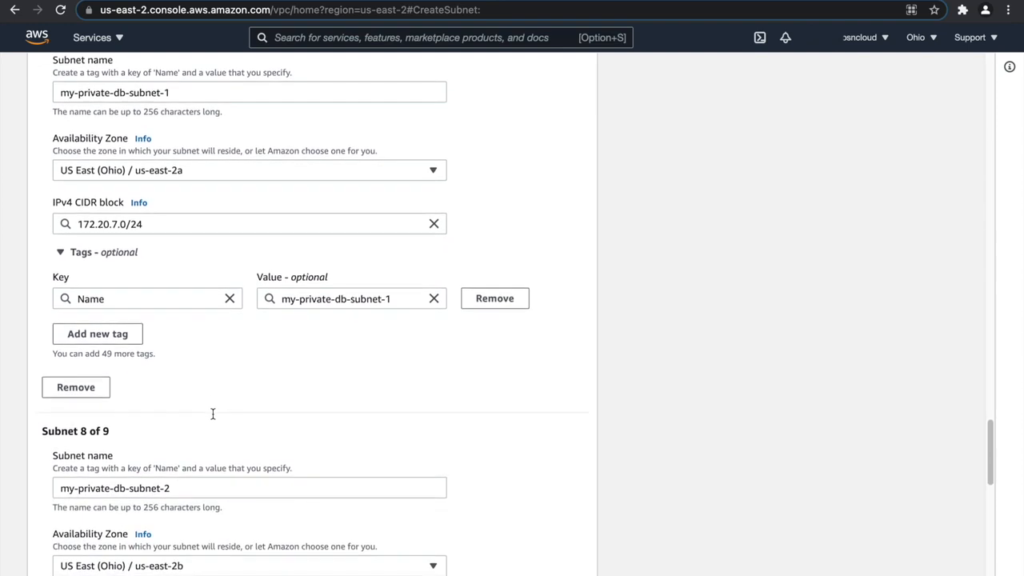
pyautogui.scroll(-5, 213, 413)
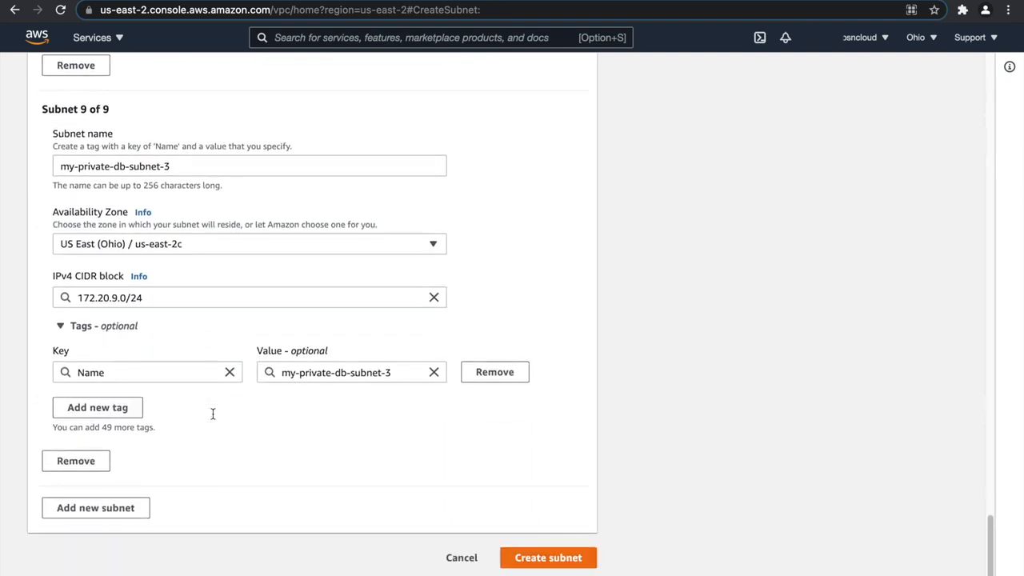
# Create the nine configured subnets and enlarge the resulting subnet list by shrinking the details pane.
pyautogui.click(549, 556)
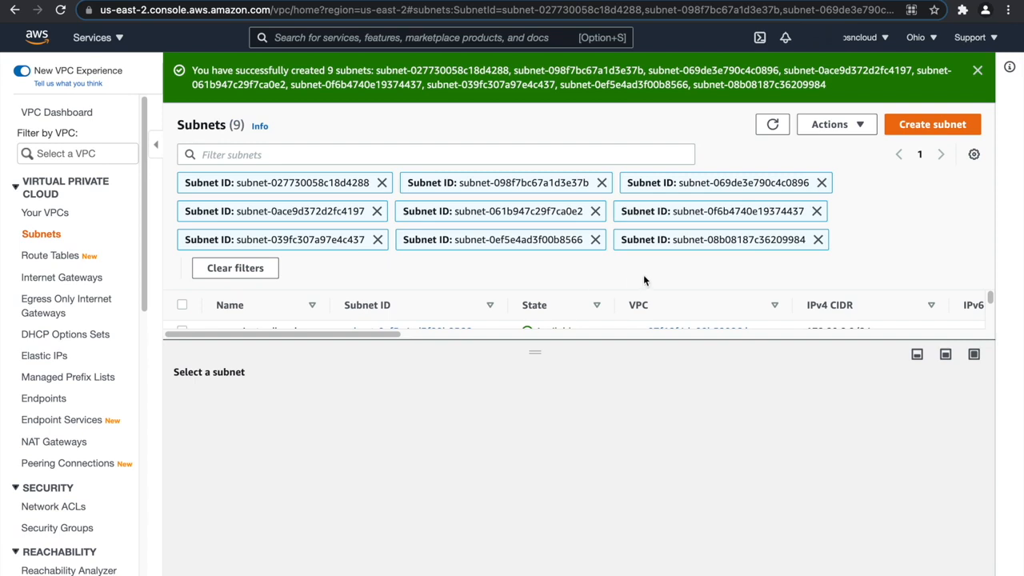
pyautogui.moveTo(540, 351); pyautogui.dragTo(534, 520)
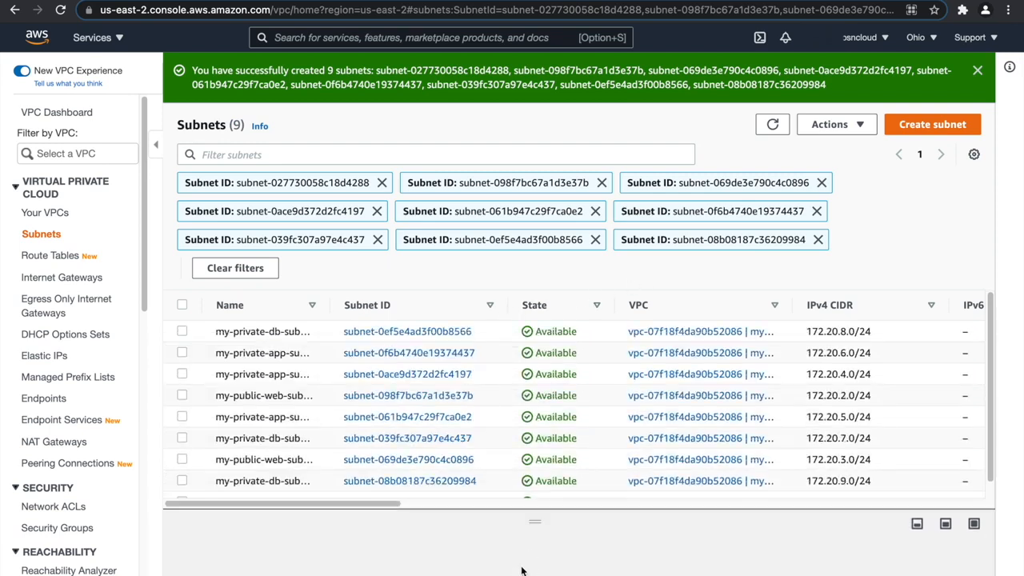
# Widen the Name column of the subnet list and sort the subnets by name.
pyautogui.moveTo(328, 305); pyautogui.dragTo(375, 314)
pyautogui.moveTo(354, 503)
pyautogui.mouseDown()
pyautogui.moveTo(595, 512)
pyautogui.moveTo(343, 512)
pyautogui.mouseUp()
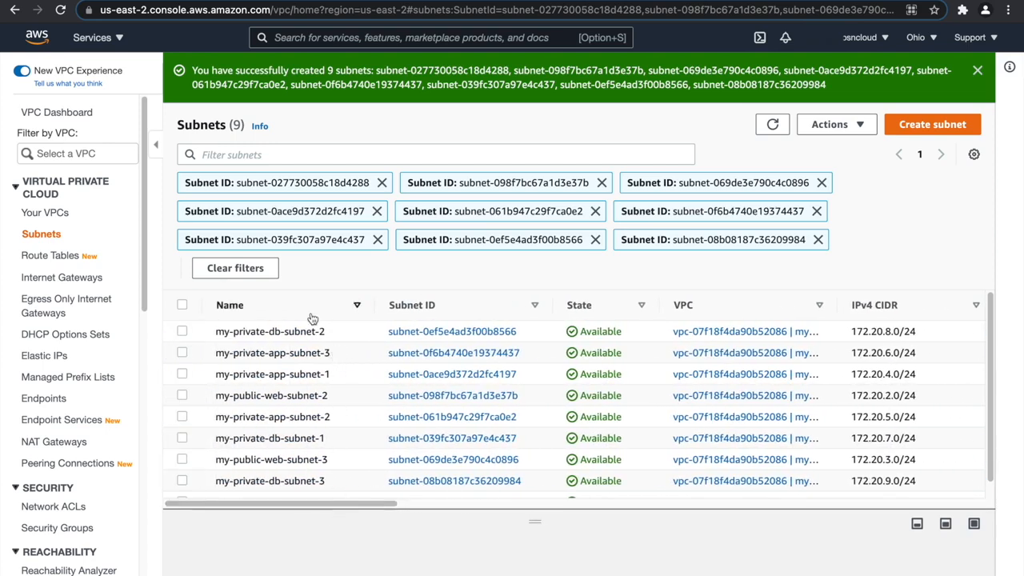
pyautogui.click(312, 312)
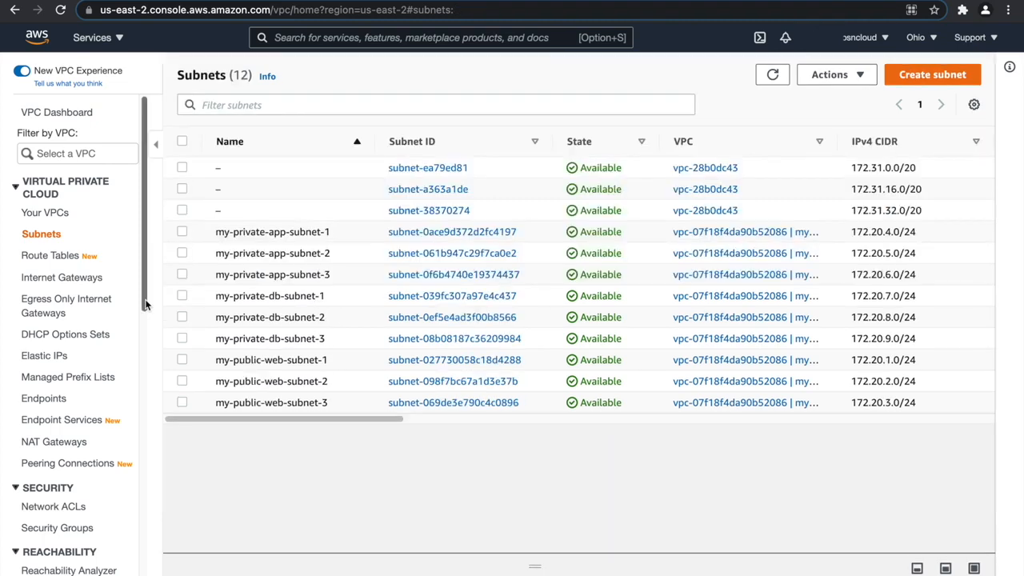
# Set up a new route table named my-public-web-route-table in my-vpc.
pyautogui.click(50, 256)
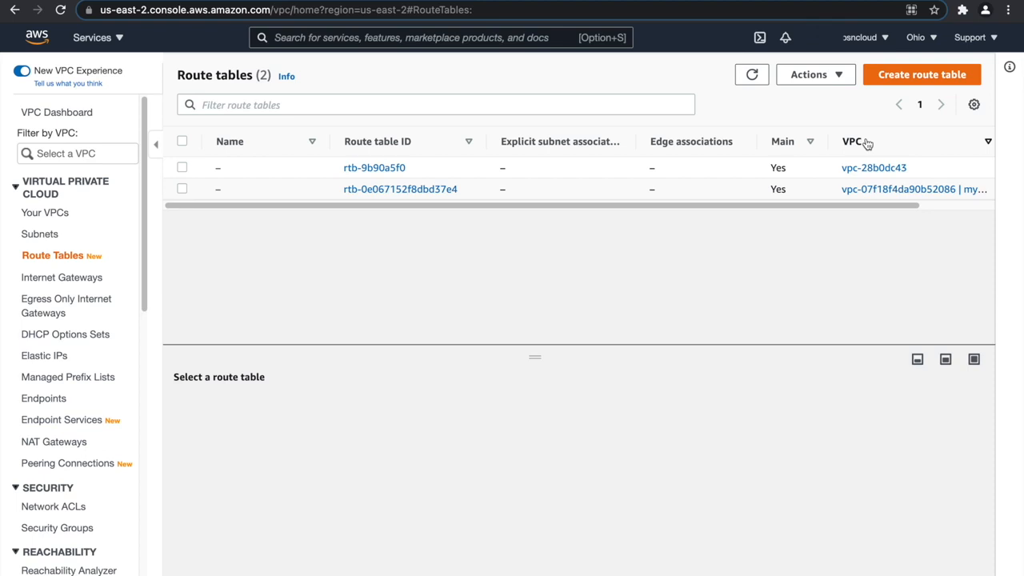
pyautogui.click(917, 80)
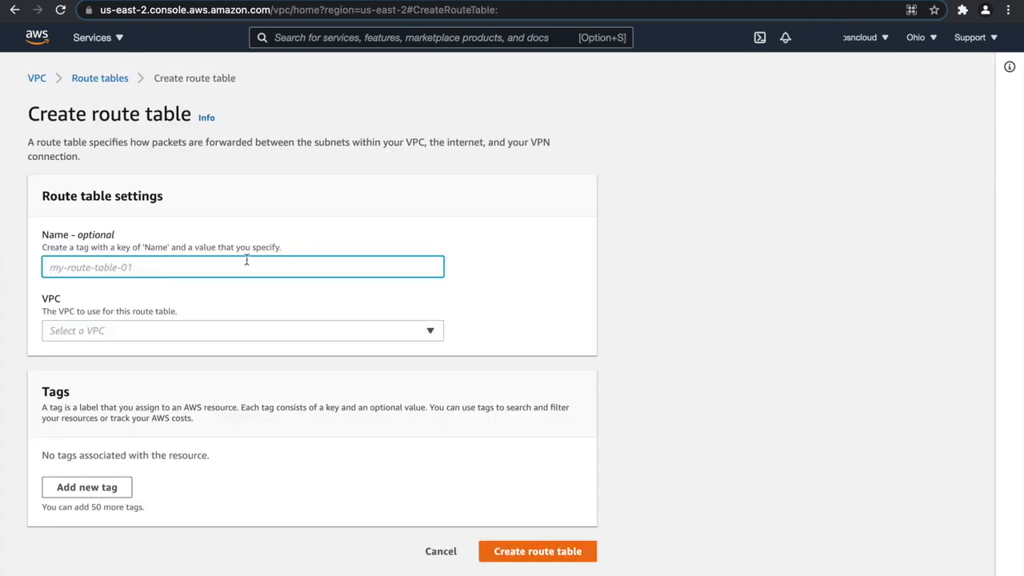
pyautogui.write('my')
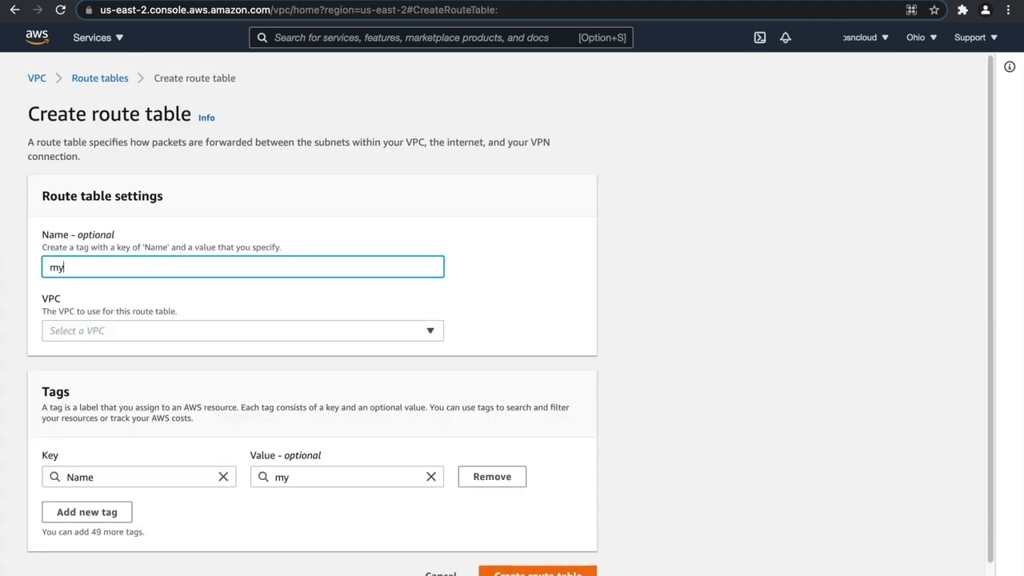
pyautogui.write('-public-web-route-table')
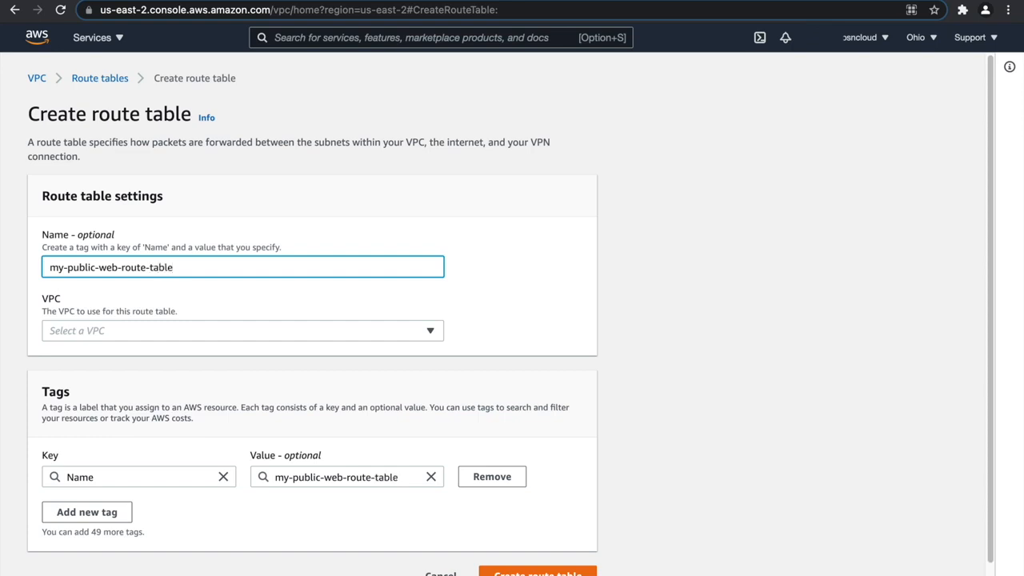
pyautogui.click(152, 335)
pyautogui.click(152, 392)
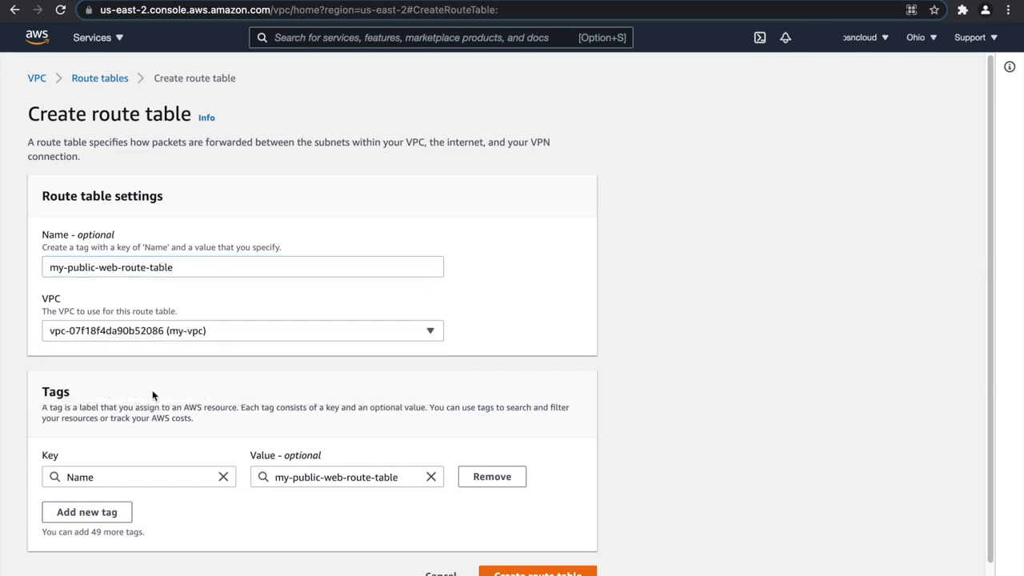
# Copy the Name tag value my-public-web-route-table for reuse and create the public web route table.
pyautogui.scroll(-1, 170, 390)
pyautogui.moveTo(409, 458); pyautogui.dragTo(242, 468)
pyautogui.press('super+c')
pyautogui.click(534, 554)
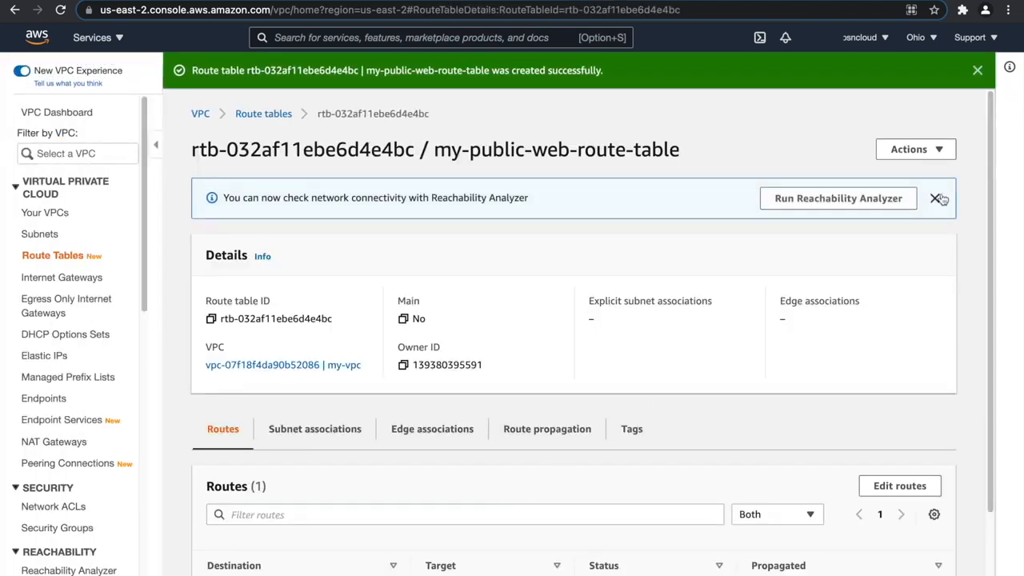
# Create a second route table named my-private-app-route-table in my-vpc, adapting the copied public web name.
pyautogui.click(274, 114)
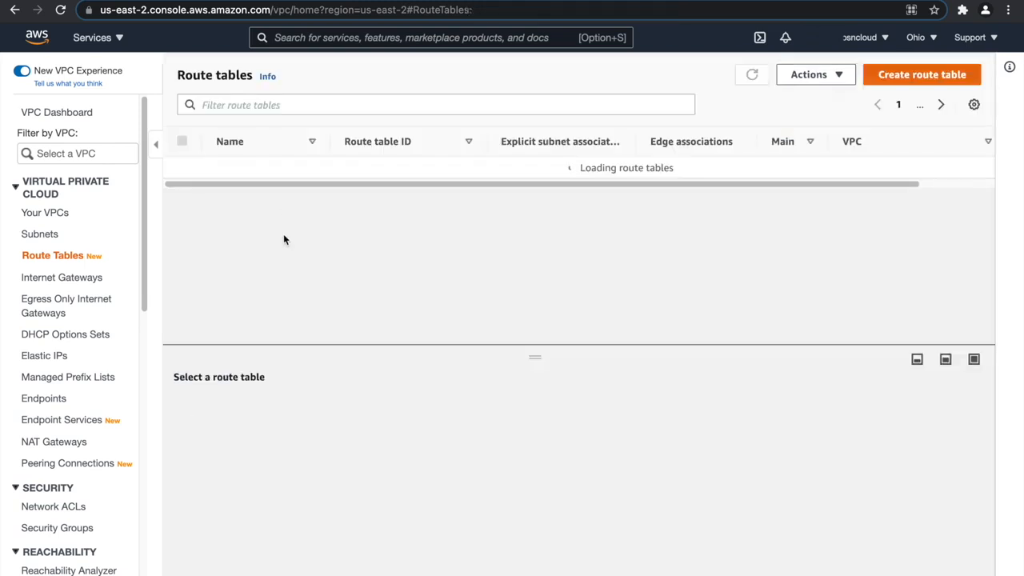
pyautogui.click(916, 74)
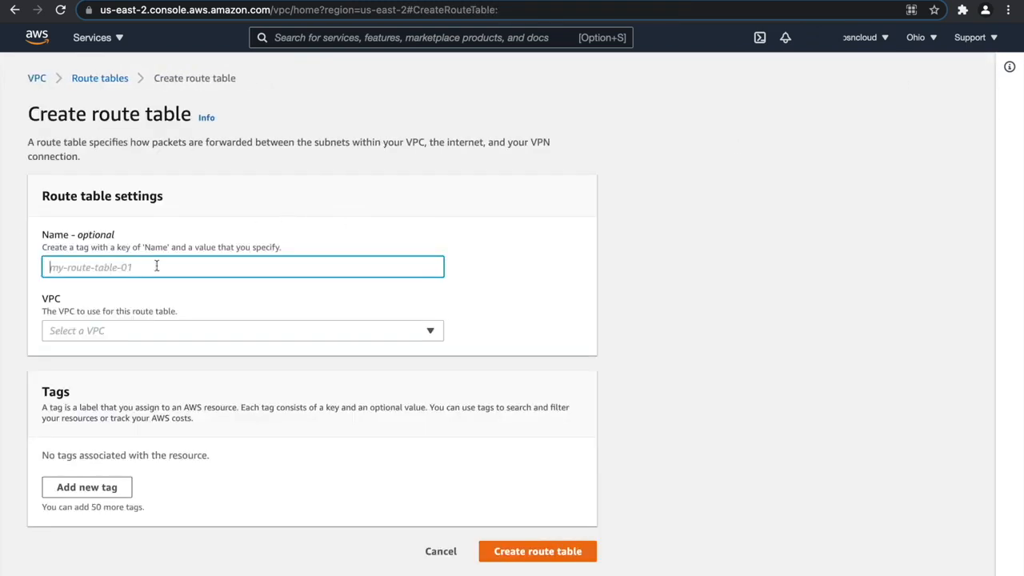
pyautogui.press('super+v')
pyautogui.doubleClick(80, 268)
pyautogui.write('private-')
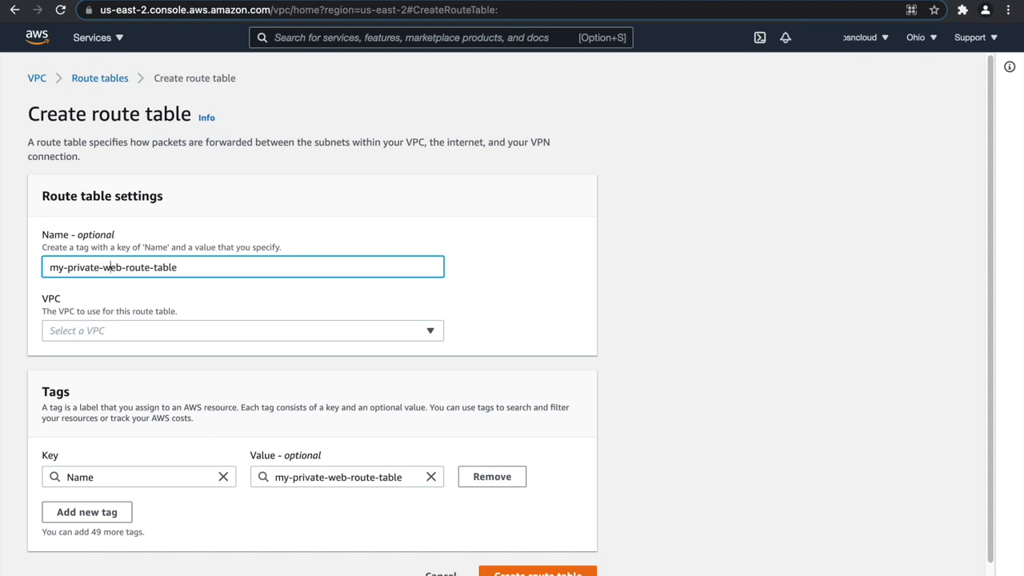
pyautogui.write('app')
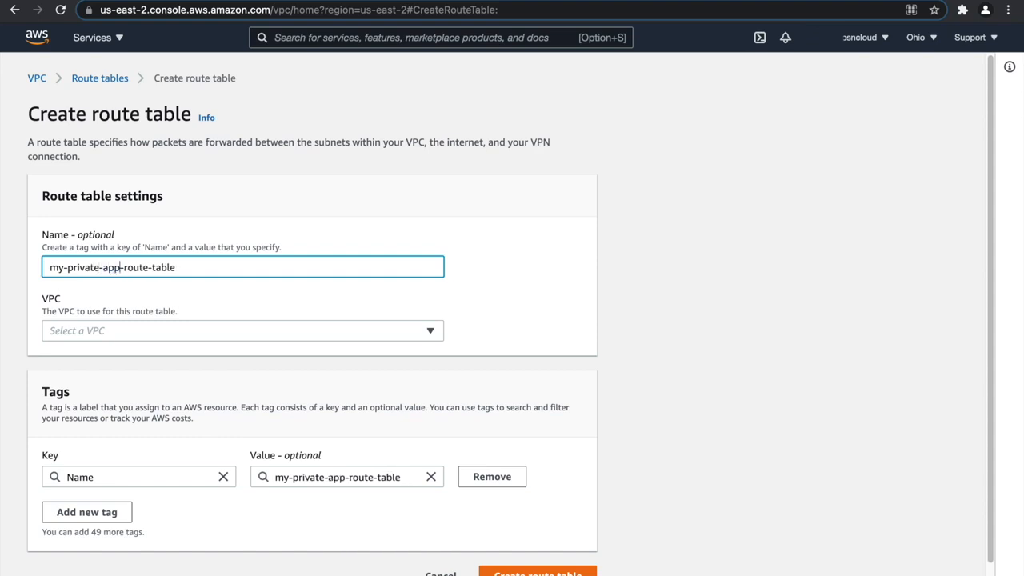
pyautogui.click(132, 332)
pyautogui.click(130, 391)
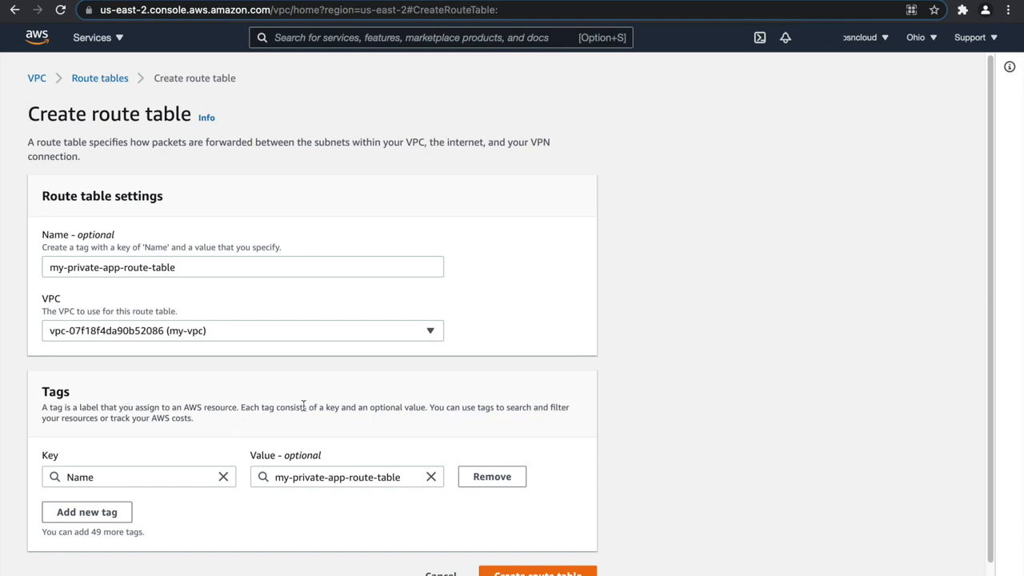
pyautogui.scroll(-1, 423, 485)
pyautogui.click(527, 558)
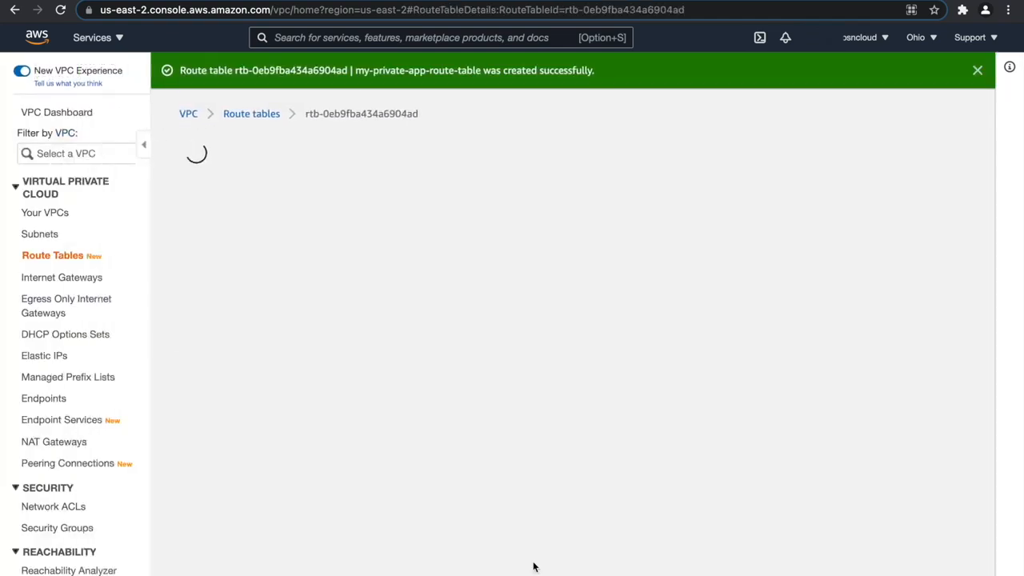
# Create a third route table named my-private-db-route-table in my-vpc, adapting the copied name, and dismiss the success notice.
pyautogui.click(270, 117)
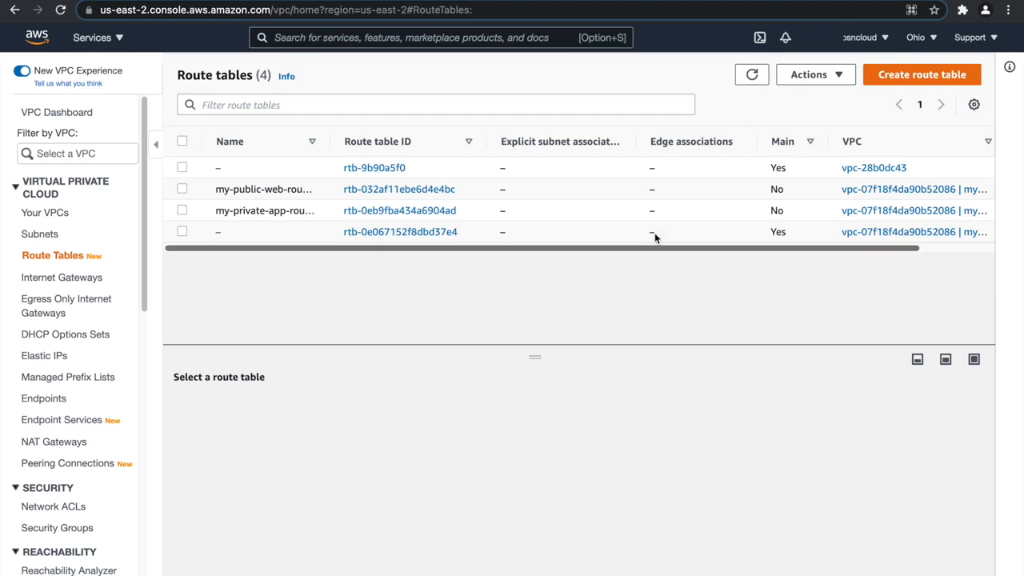
pyautogui.click(894, 75)
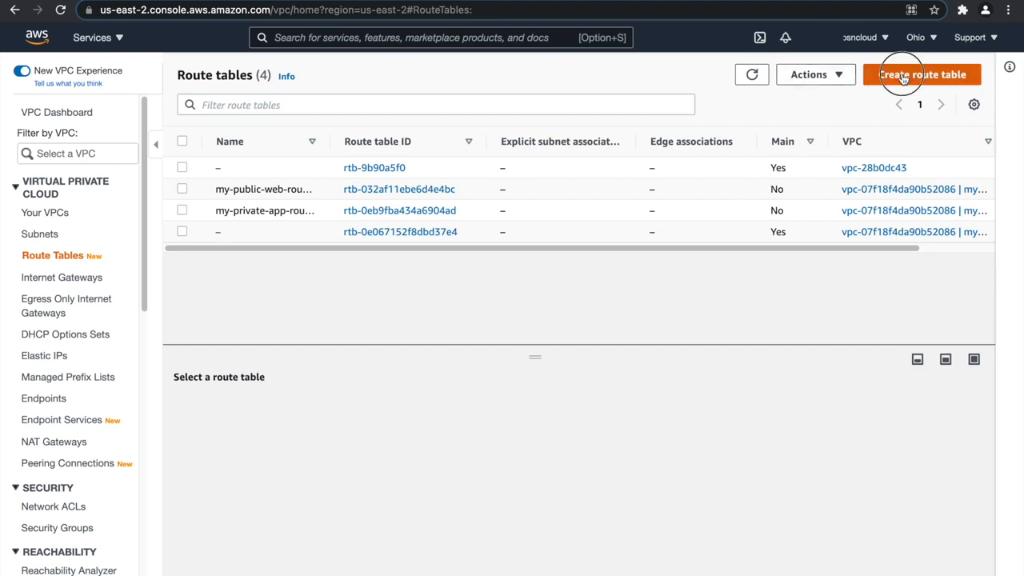
pyautogui.press('super+v')
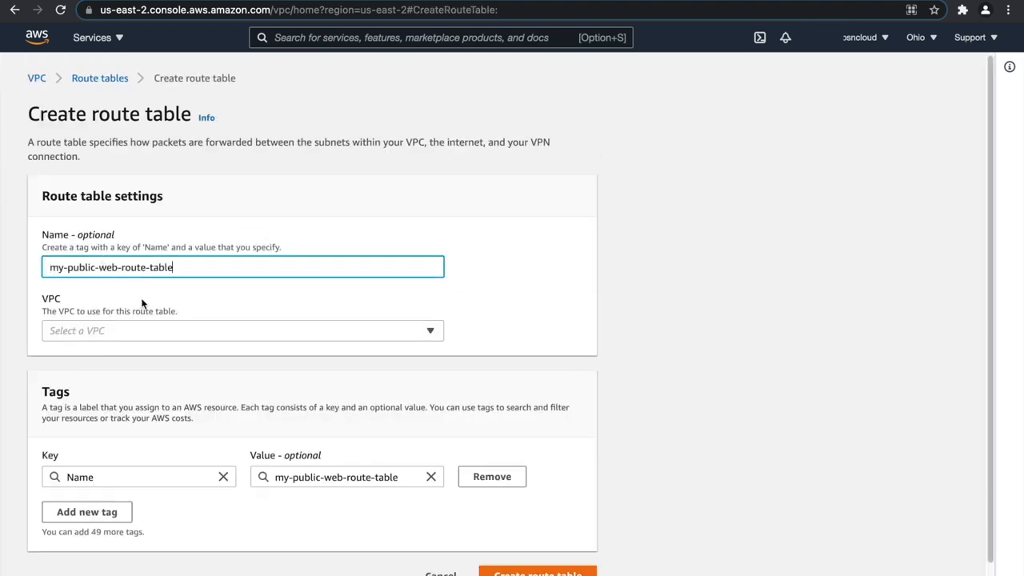
pyautogui.doubleClick(80, 267)
pyautogui.write('priv')
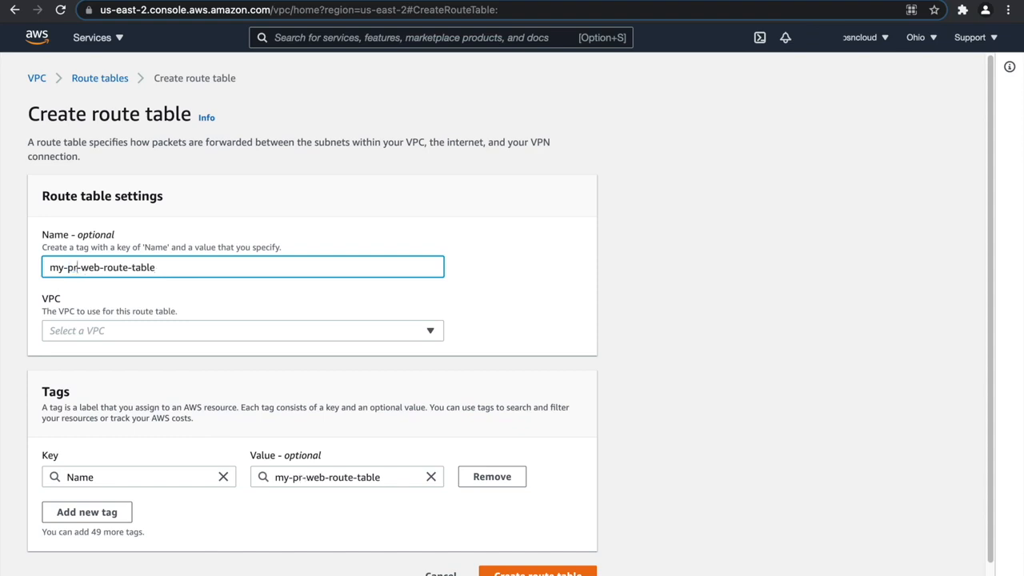
pyautogui.write('ate-')
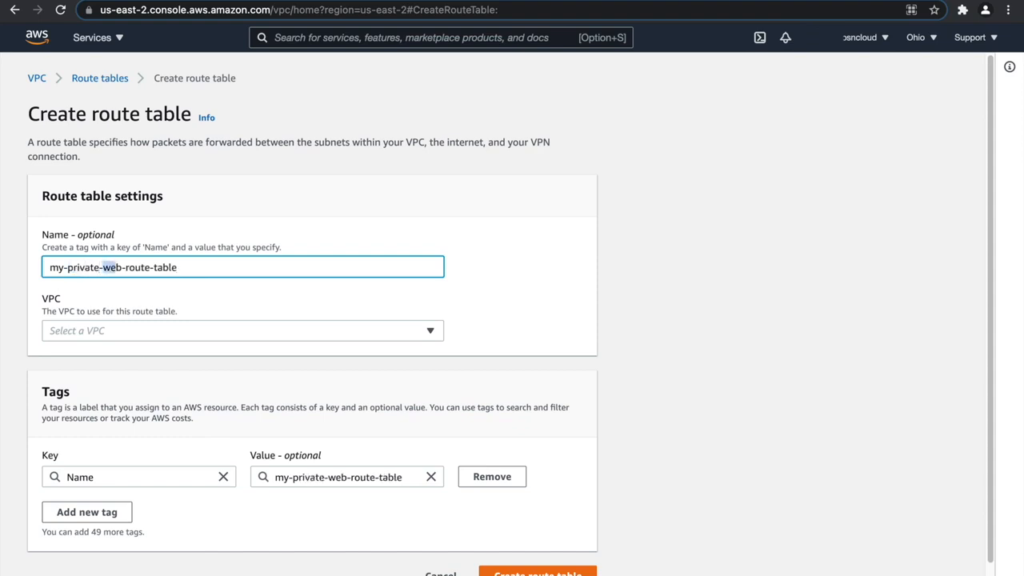
pyautogui.write('db')
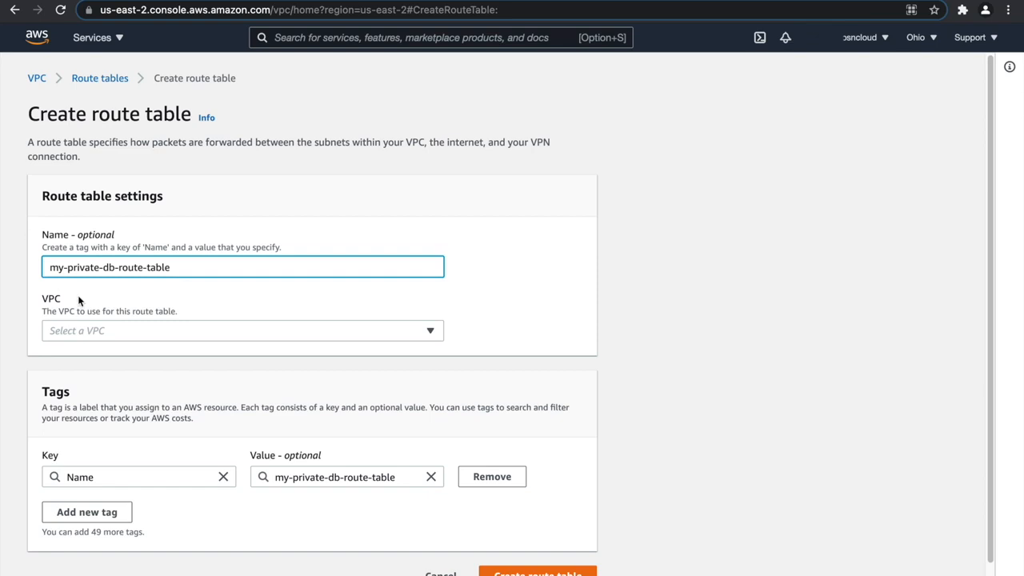
pyautogui.click(115, 334)
pyautogui.click(160, 391)
pyautogui.scroll(-1, 332, 434)
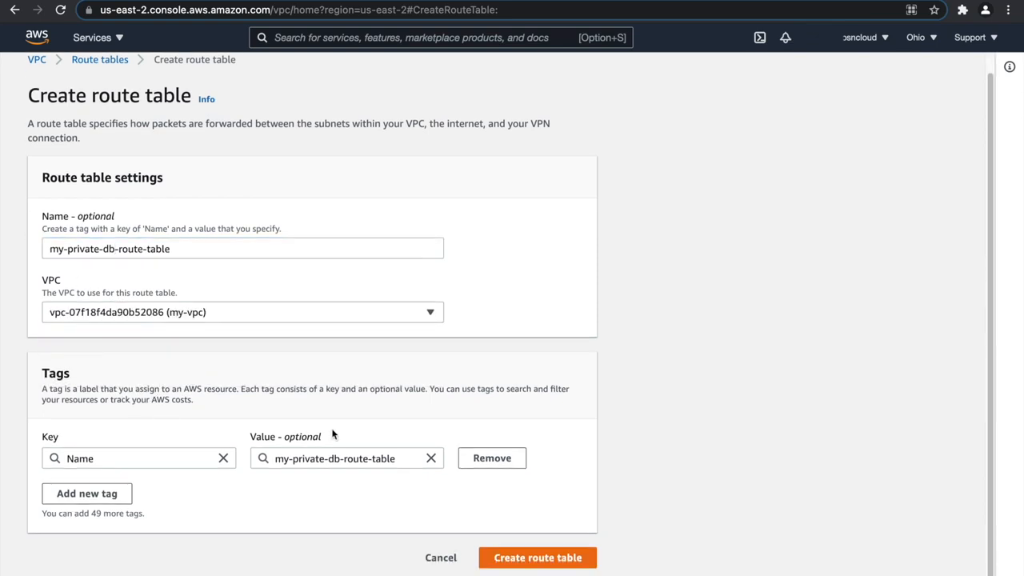
pyautogui.click(537, 557)
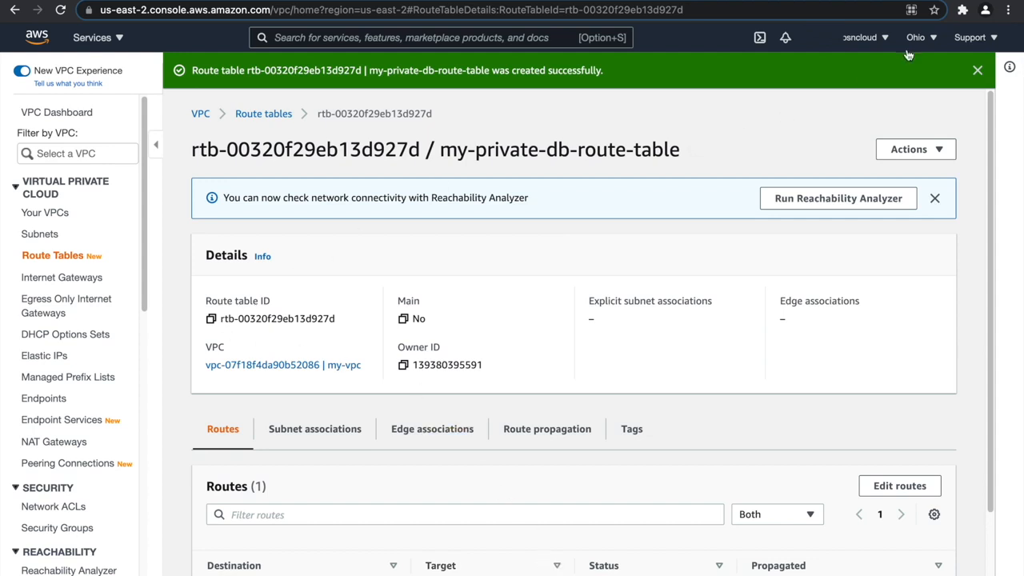
pyautogui.click(977, 71)
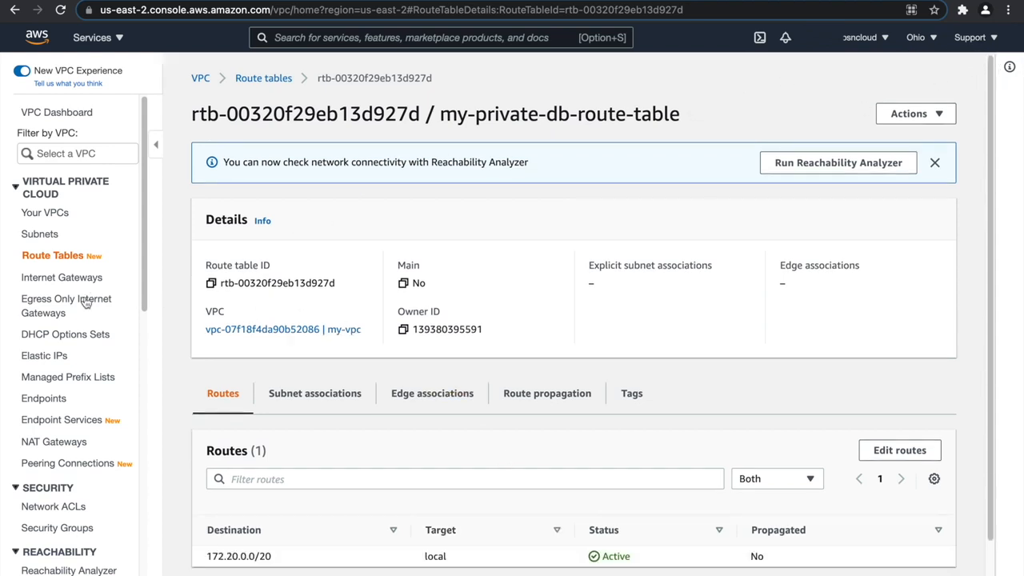
# Return to the route table list, sort it by name and widen its Name column.
pyautogui.click(277, 80)
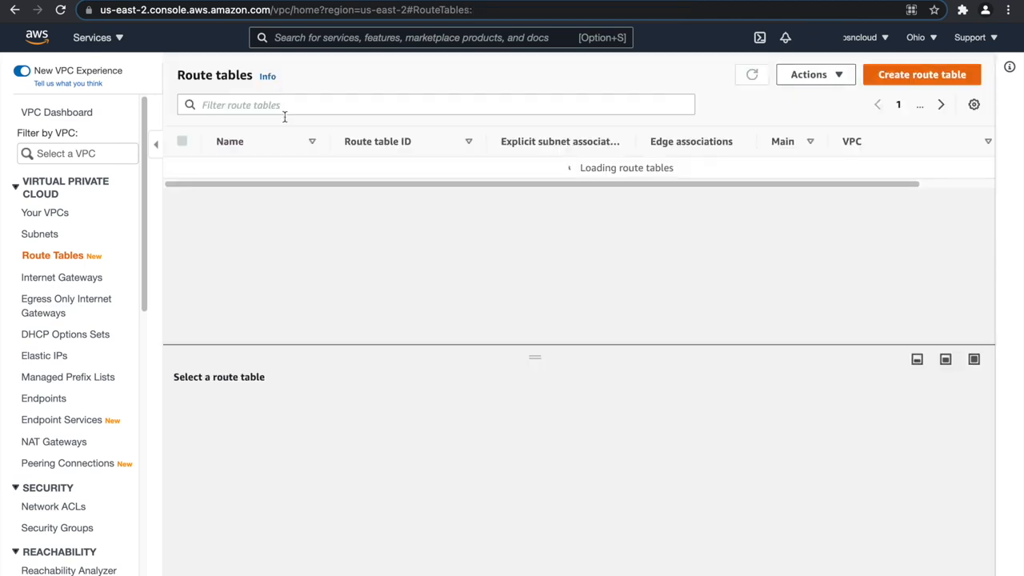
pyautogui.click(263, 138)
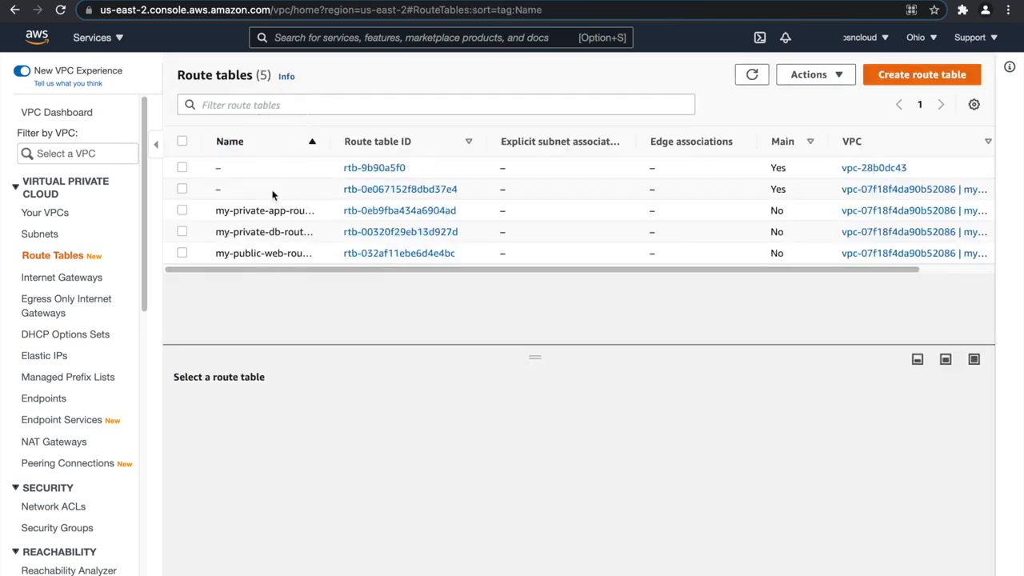
pyautogui.moveTo(332, 140); pyautogui.dragTo(407, 141)
# Associate the three public web subnets with my-public-web-route-table, filtering the available subnets by "web".
pyautogui.click(264, 255)
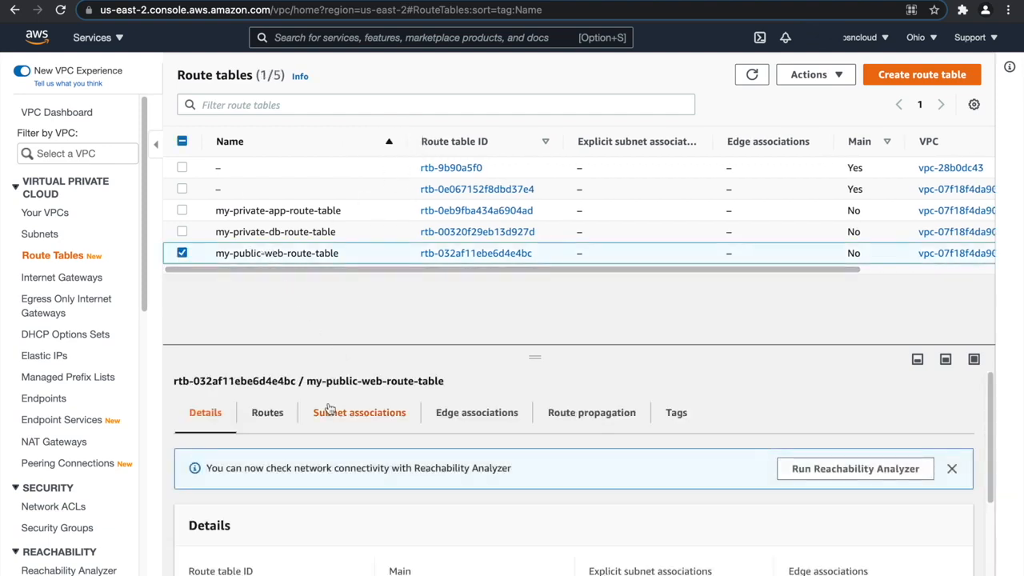
pyautogui.click(382, 422)
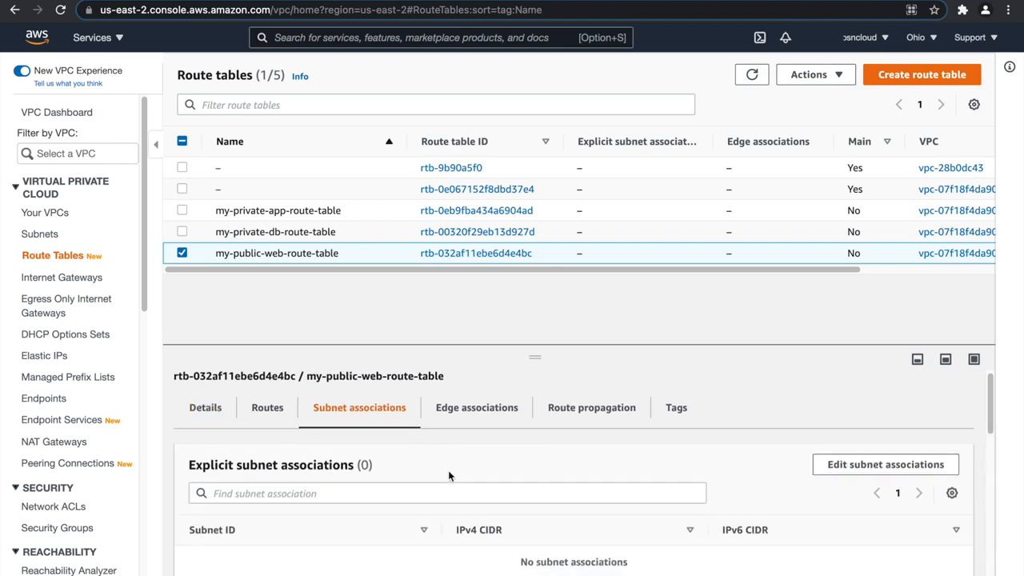
pyautogui.scroll(-2, 843, 427)
pyautogui.click(864, 381)
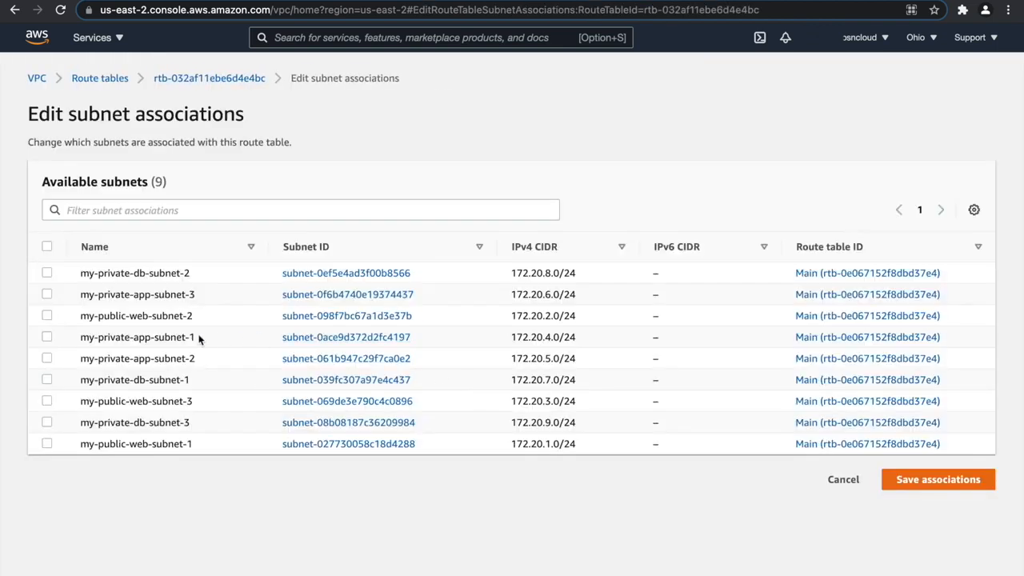
pyautogui.click(149, 208)
pyautogui.write('web')
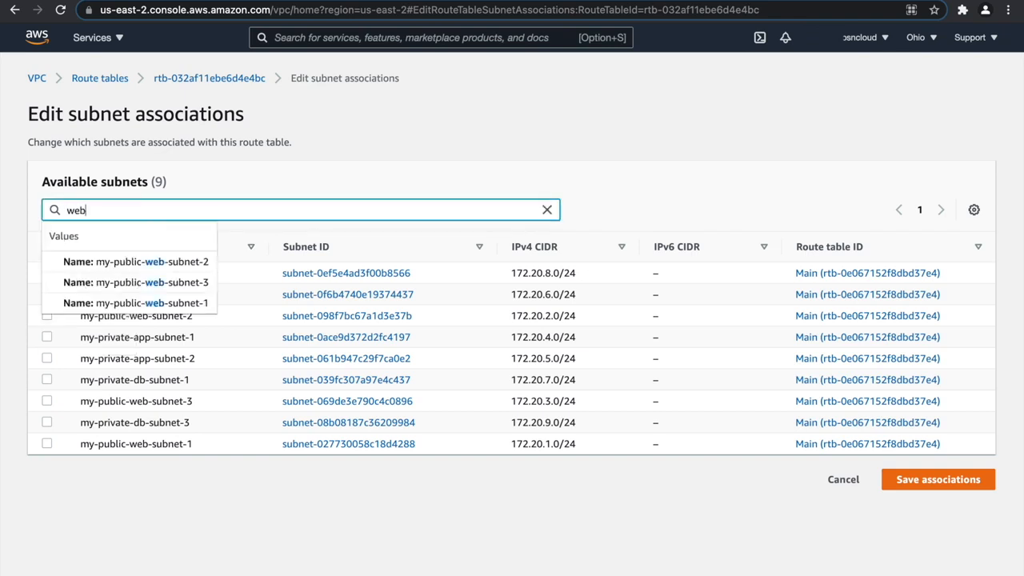
pyautogui.press('Return')
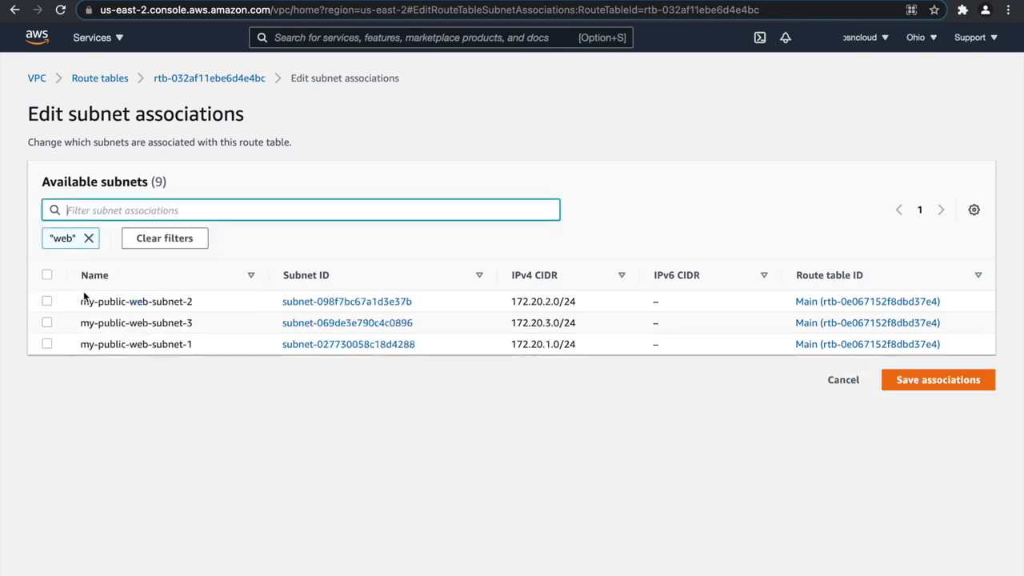
pyautogui.click(46, 274)
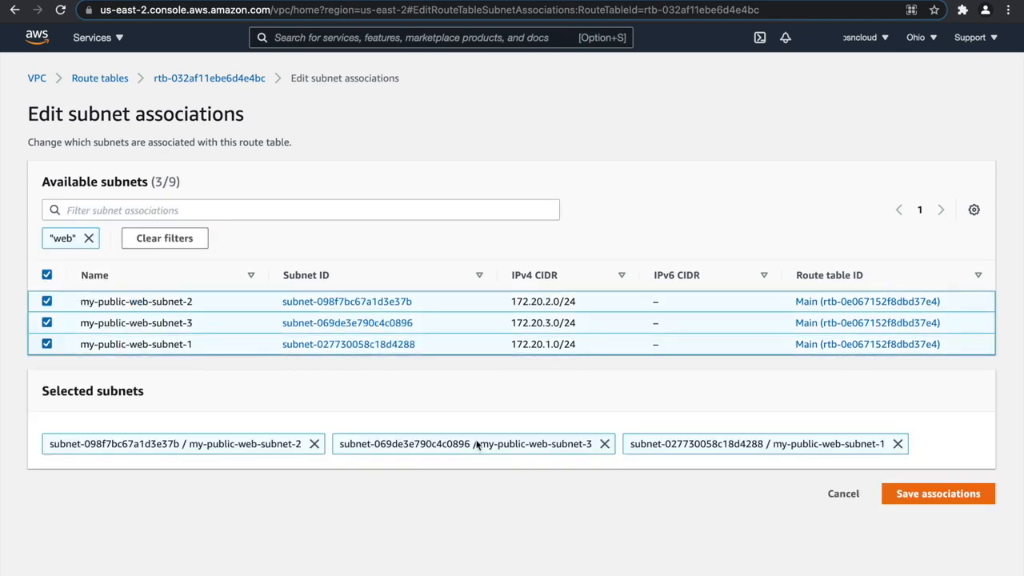
pyautogui.click(964, 498)
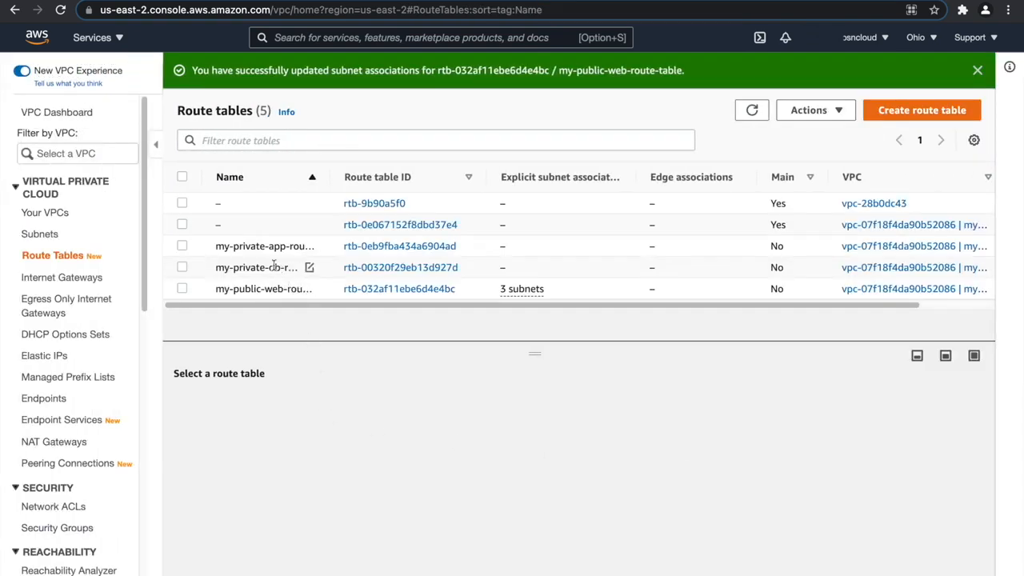
# Associate the three private app subnets with my-private-app-route-table, filtering the available subnets by "app".
pyautogui.click(272, 247)
pyautogui.click(359, 408)
pyautogui.click(845, 465)
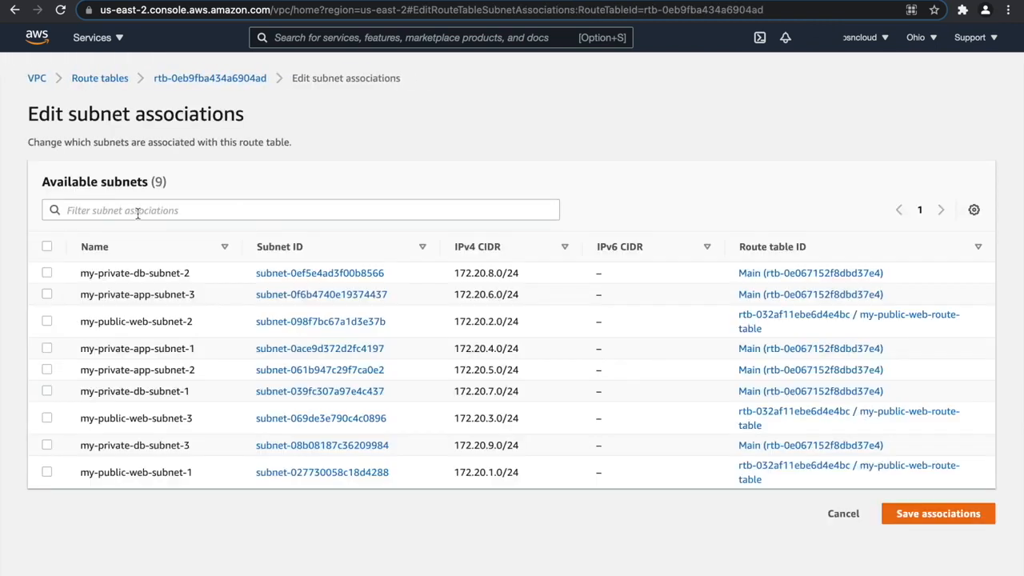
pyautogui.click(137, 211)
pyautogui.write('app')
pyautogui.press('Return')
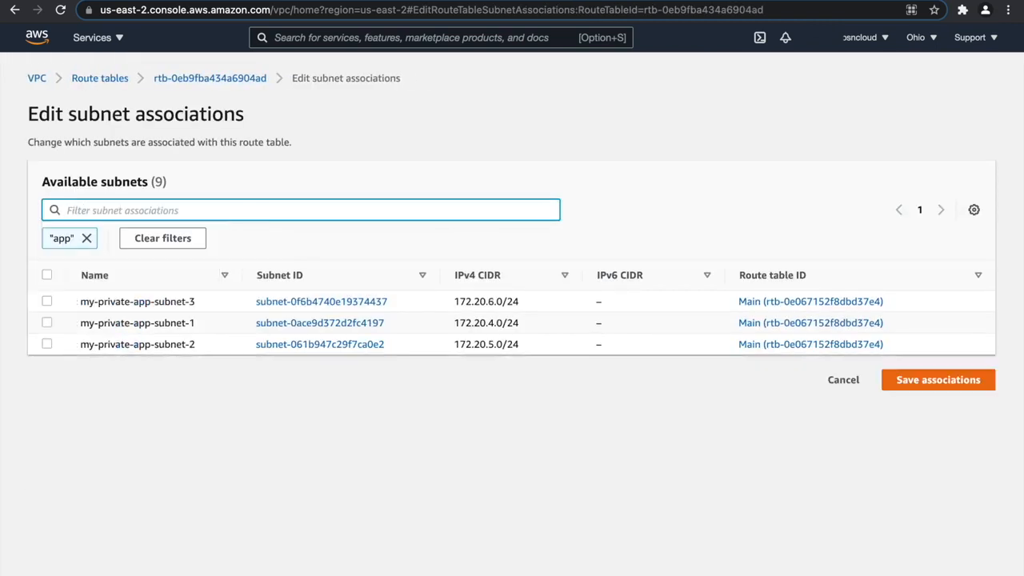
pyautogui.click(46, 274)
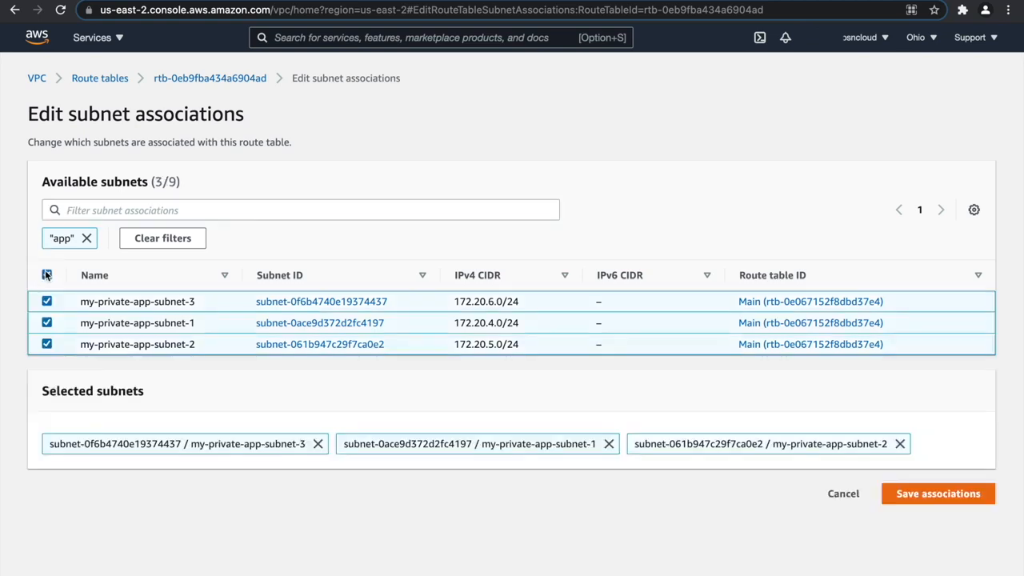
pyautogui.click(920, 489)
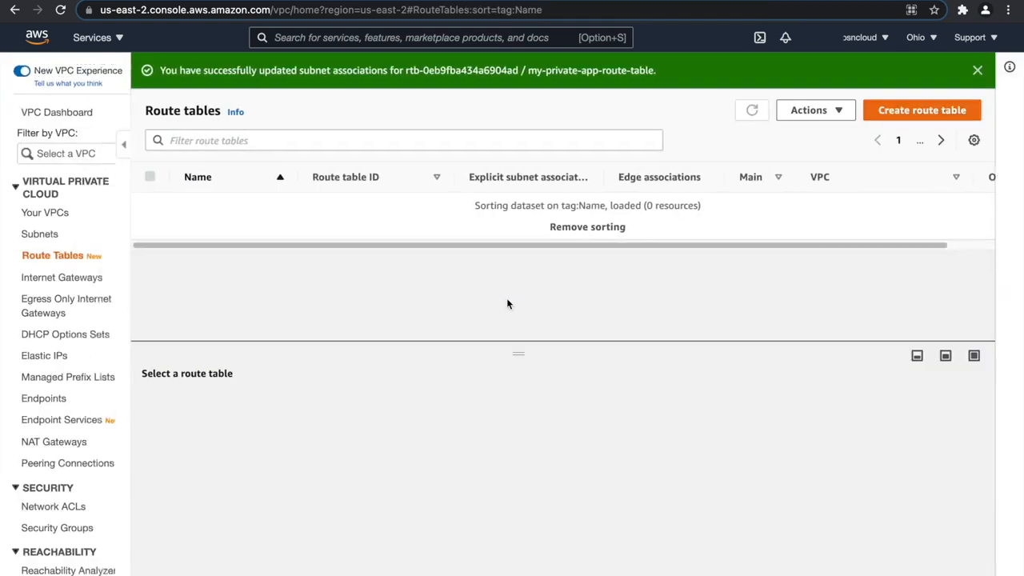
# Find my-private-db-route-table by filtering the list by "db", associate the three private db subnets with it, and dismiss the success notice.
pyautogui.write('db')
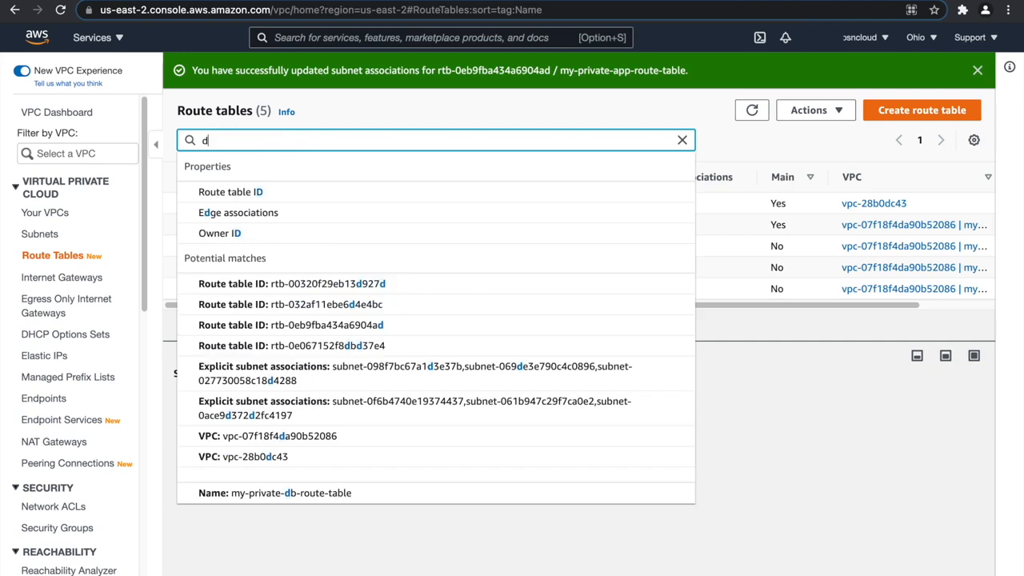
pyautogui.press('Return')
pyautogui.click(256, 253)
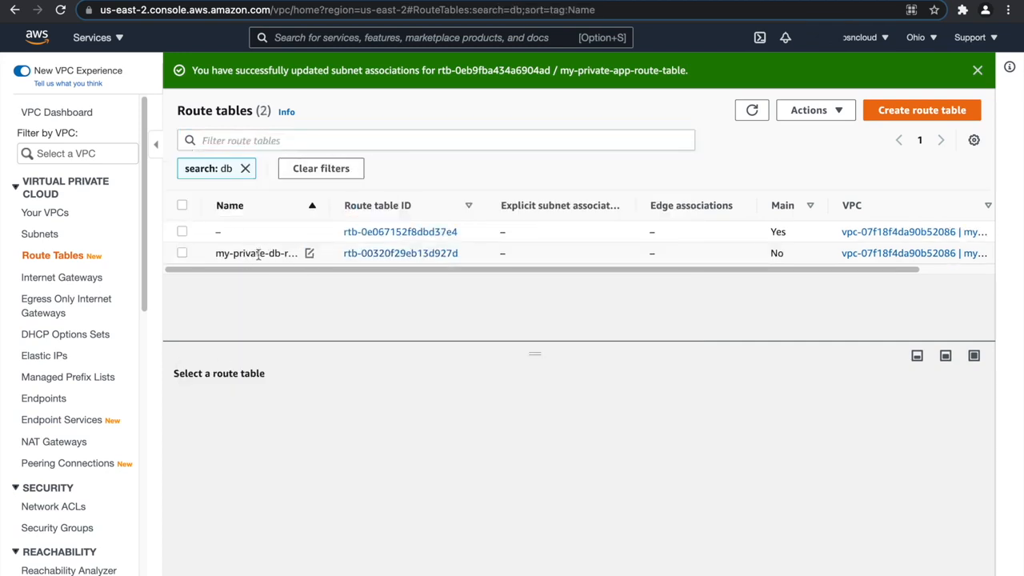
pyautogui.click(359, 408)
pyautogui.click(852, 464)
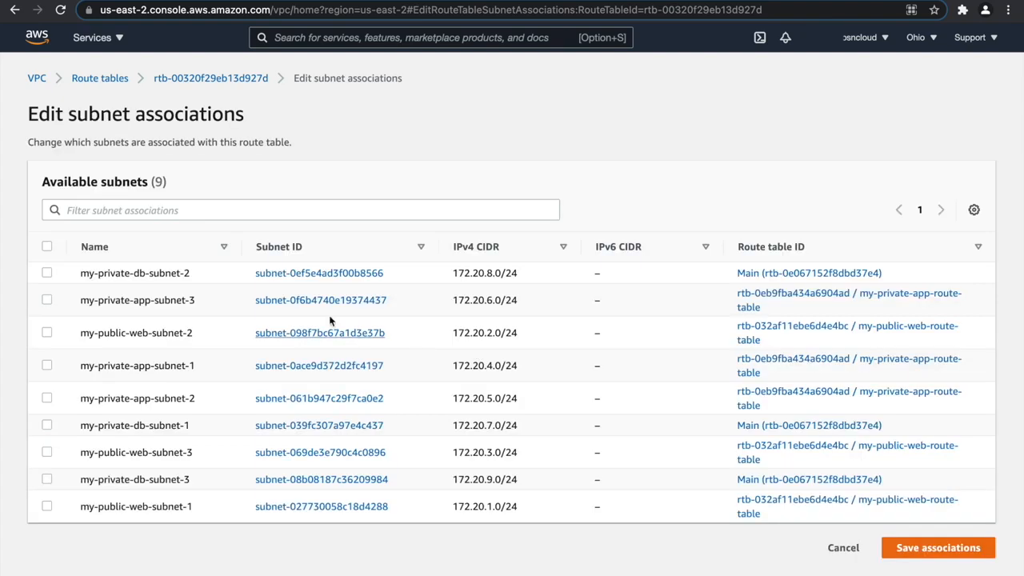
pyautogui.click(201, 210)
pyautogui.write('db')
pyautogui.press('Return')
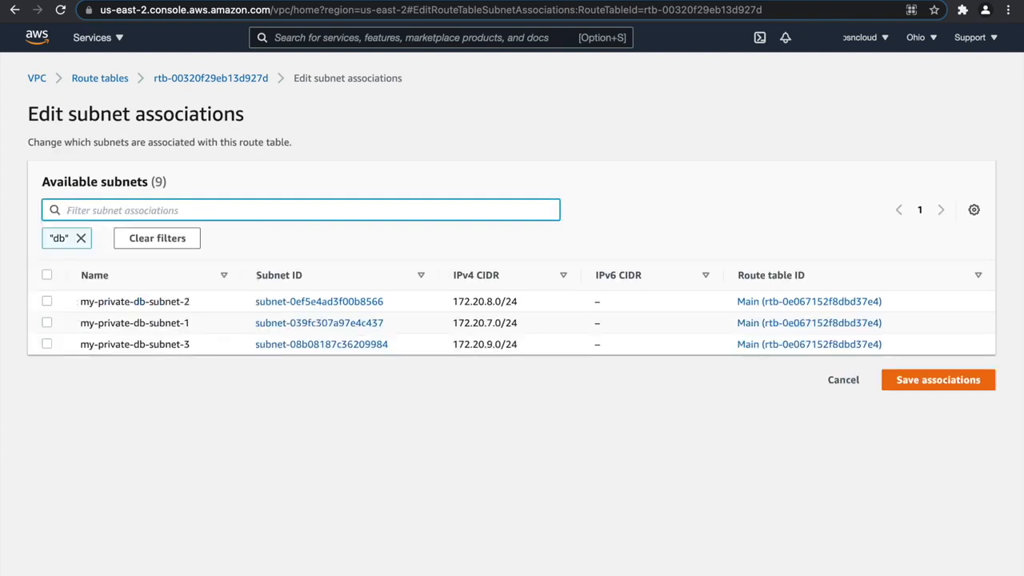
pyautogui.click(46, 274)
pyautogui.click(954, 497)
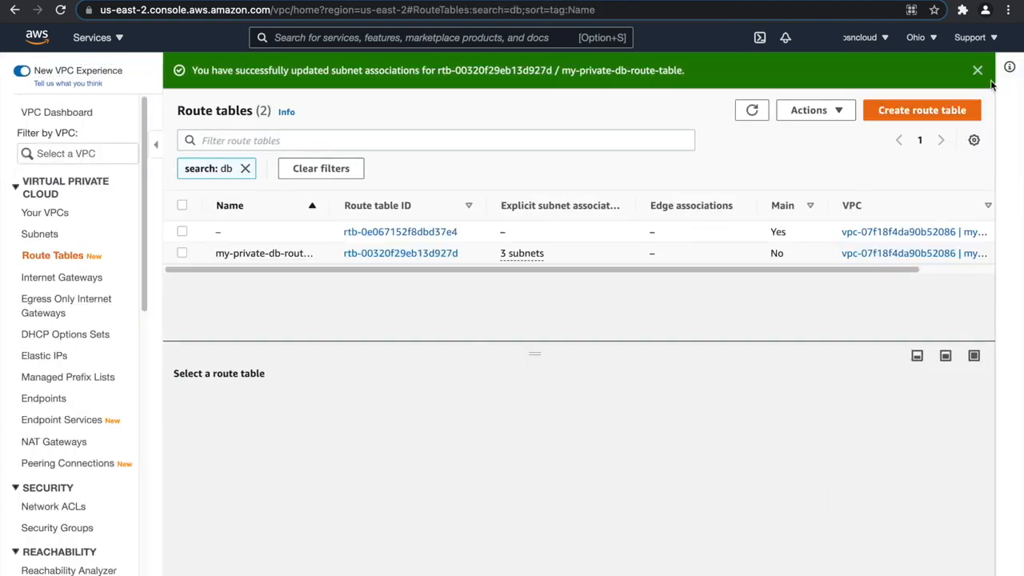
pyautogui.click(977, 70)
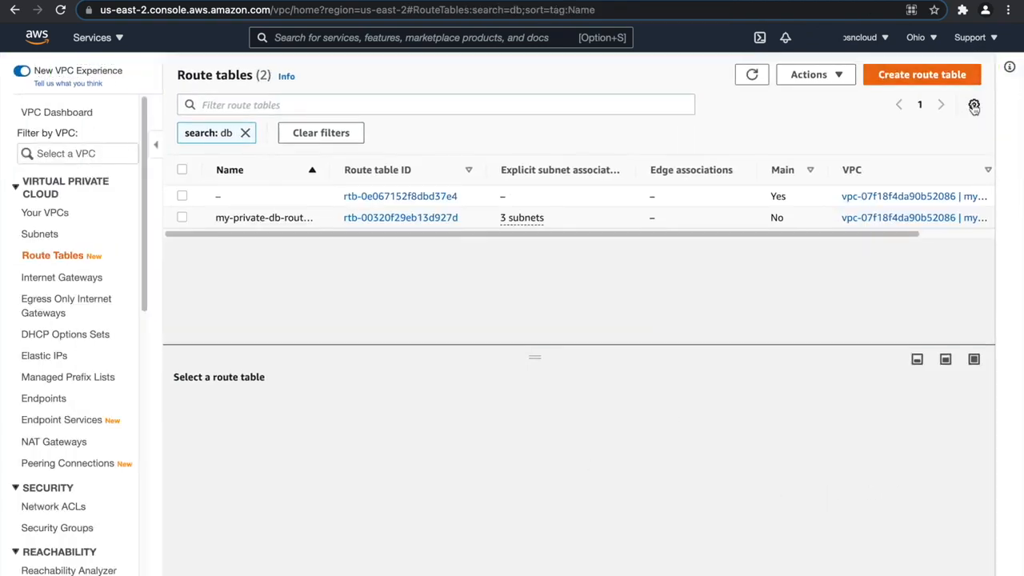
# Create an internet gateway with the name tag my-internet-gateway.
pyautogui.click(80, 278)
pyautogui.click(888, 75)
pyautogui.click(174, 261)
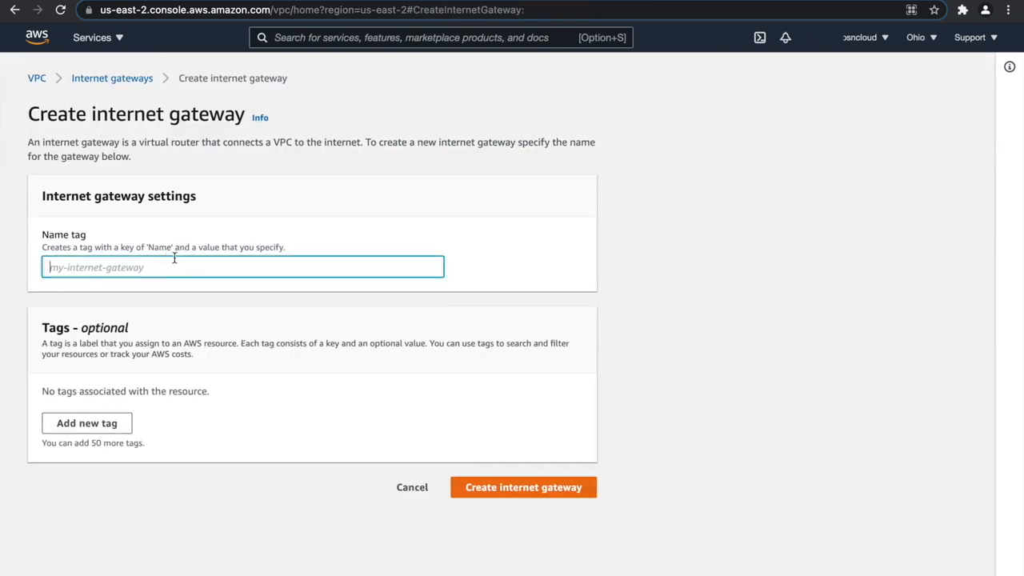
pyautogui.write('my-internet-gateway')
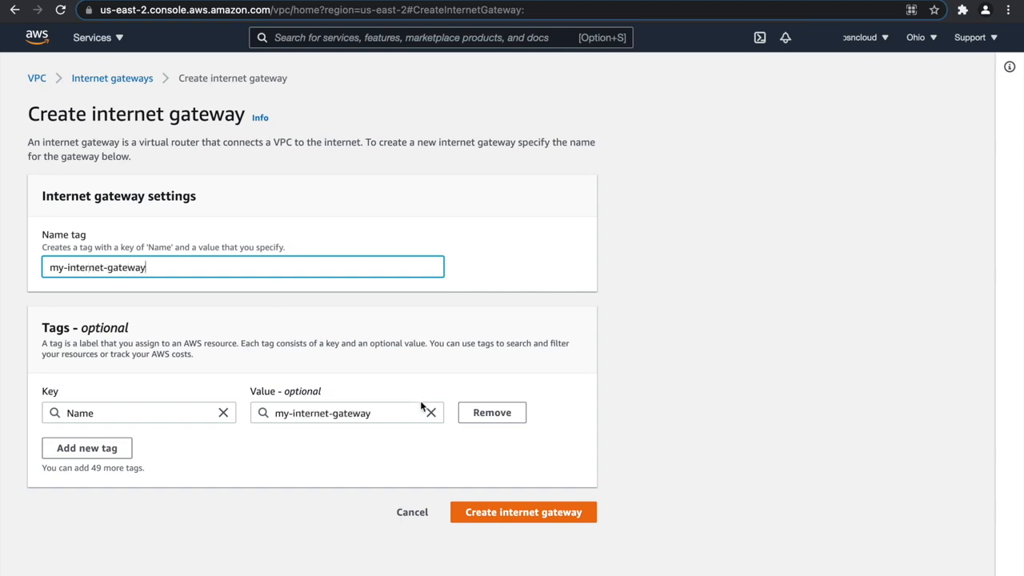
pyautogui.click(510, 512)
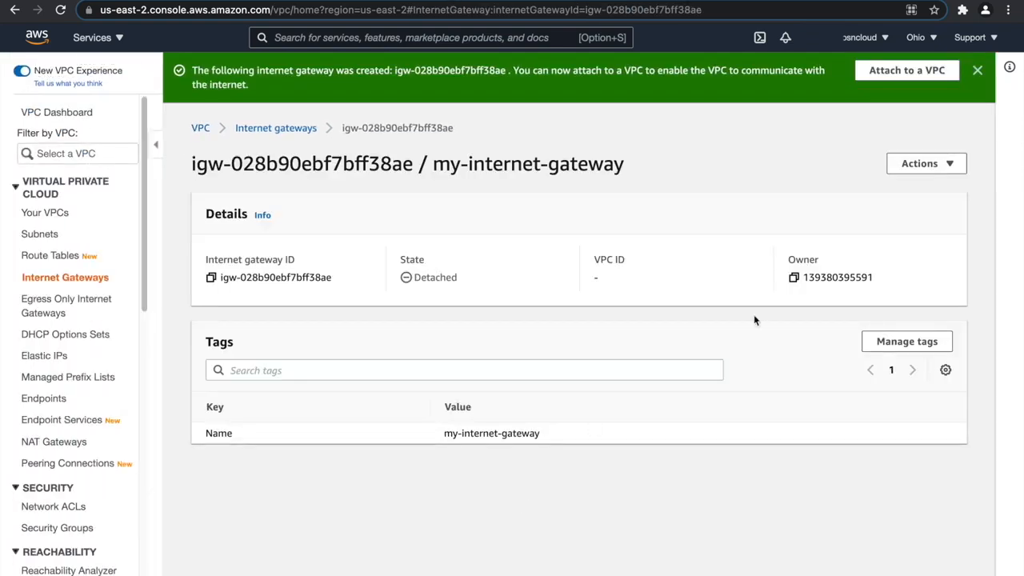
# Attach my-internet-gateway to my-vpc and dismiss the success notice.
pyautogui.click(911, 71)
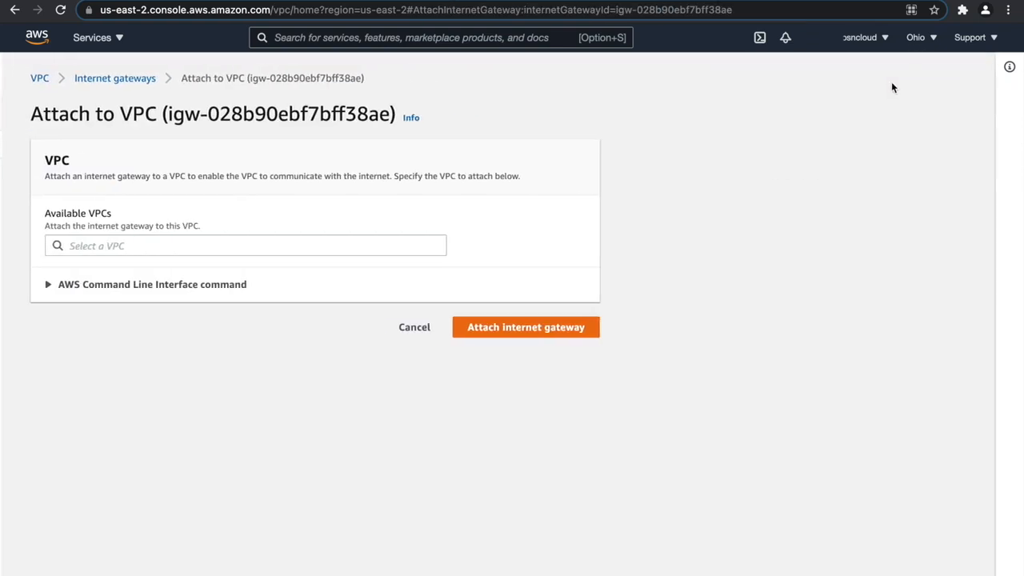
pyautogui.click(146, 242)
pyautogui.click(133, 265)
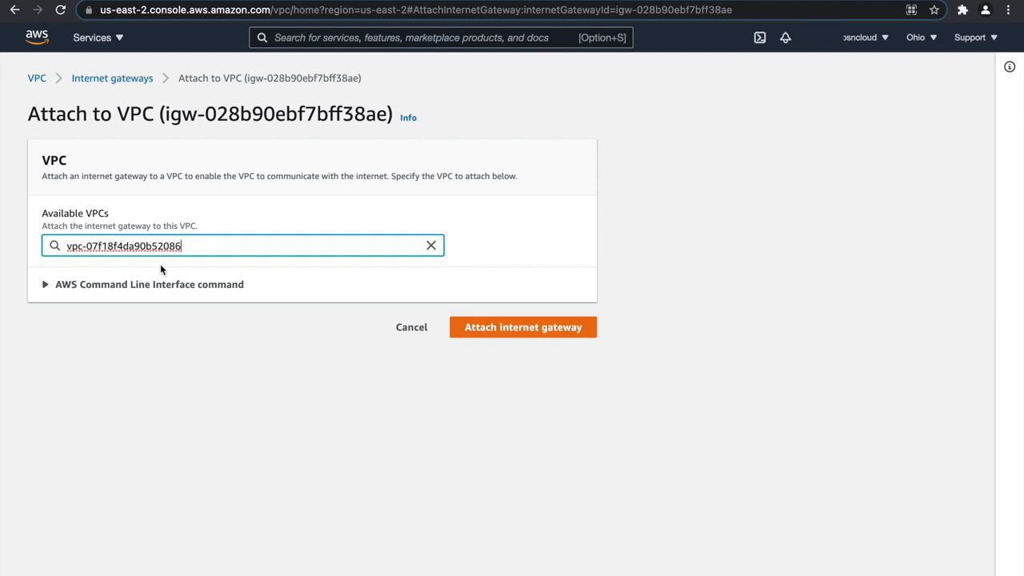
pyautogui.click(472, 330)
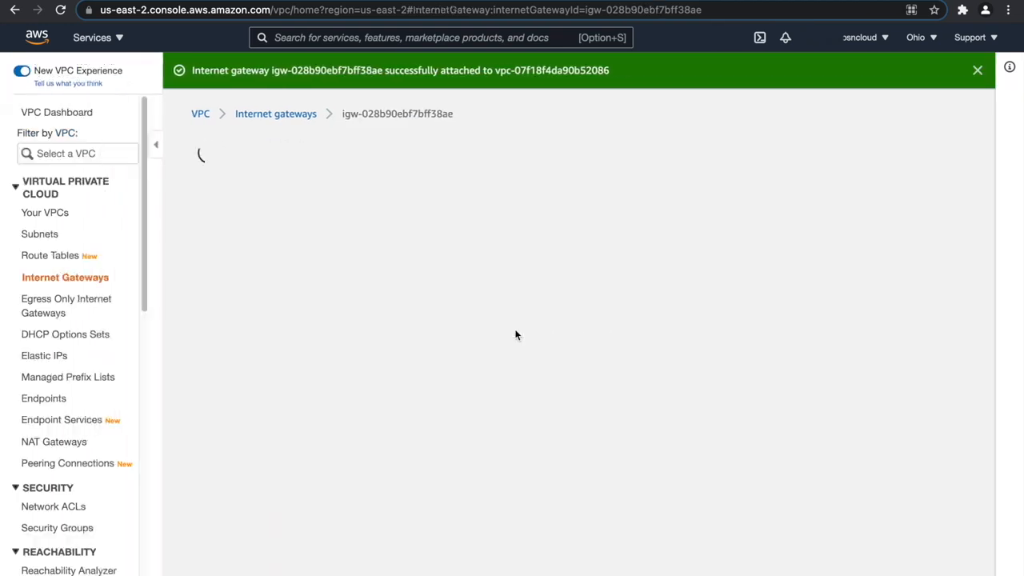
pyautogui.click(978, 71)
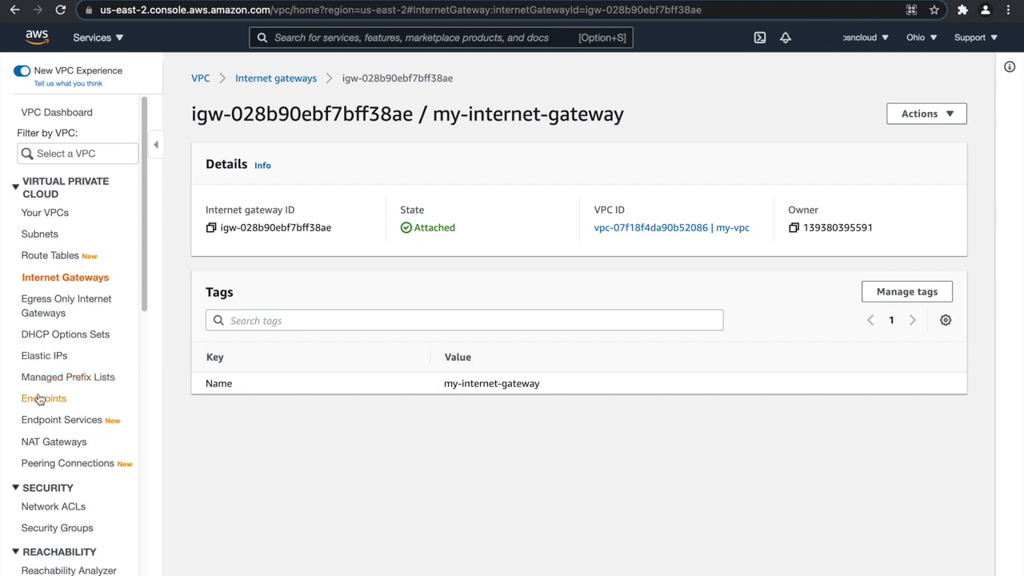
# Start a new NAT gateway named my-nat-gateway-1 and place it in my-public-web-subnet-1.
pyautogui.click(56, 443)
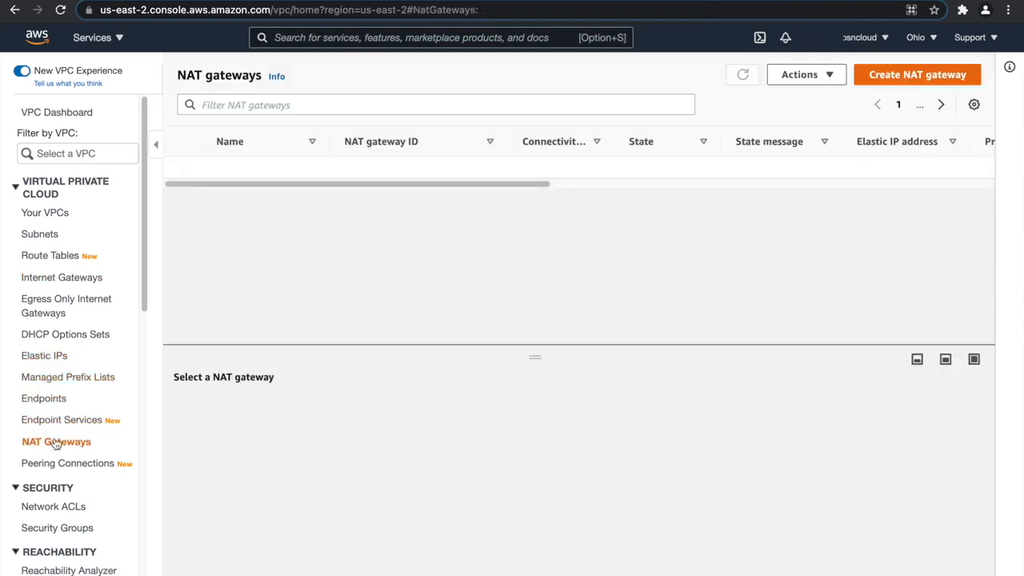
pyautogui.click(915, 74)
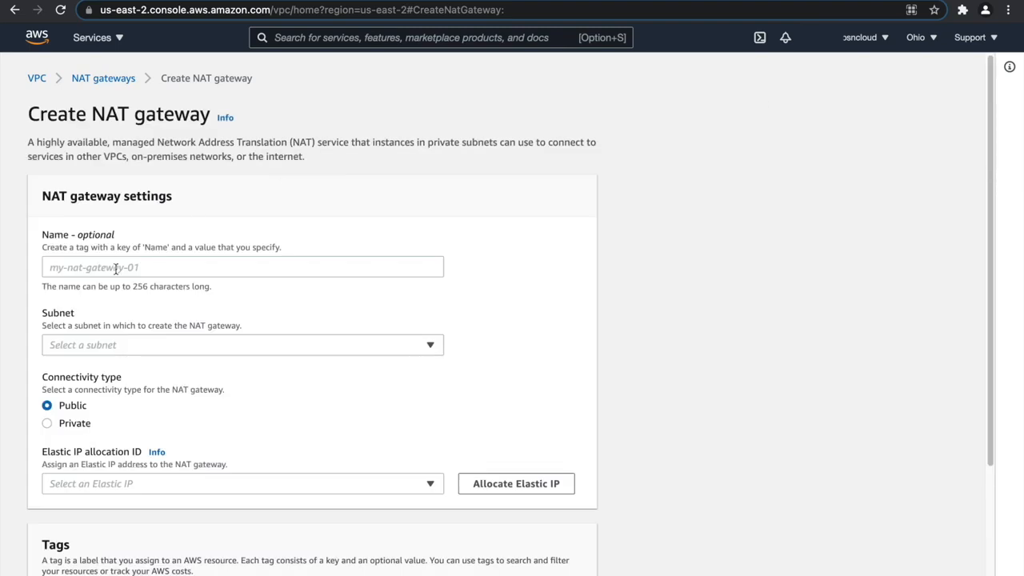
pyautogui.click(116, 268)
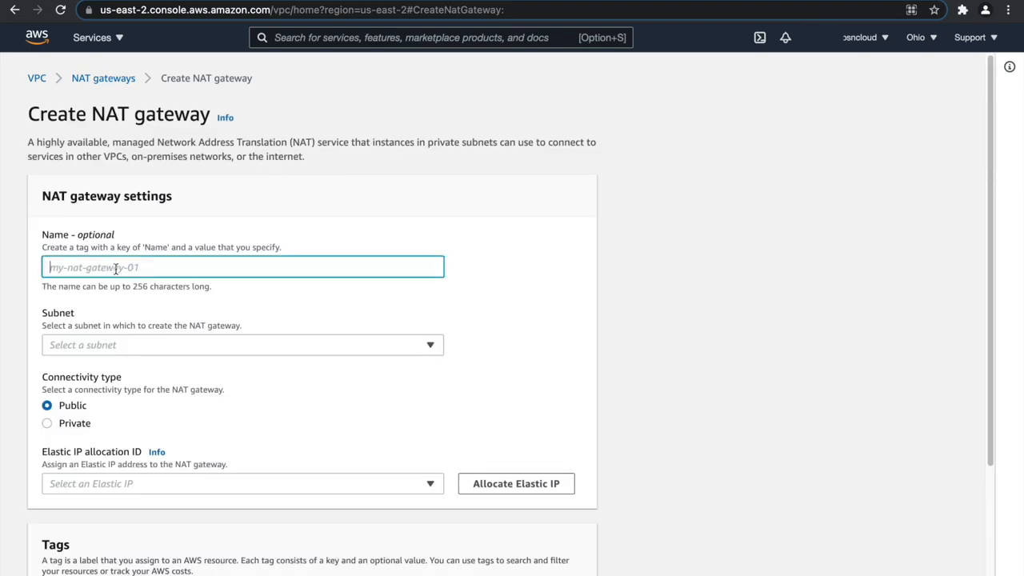
pyautogui.write('my-nat-gateway-1')
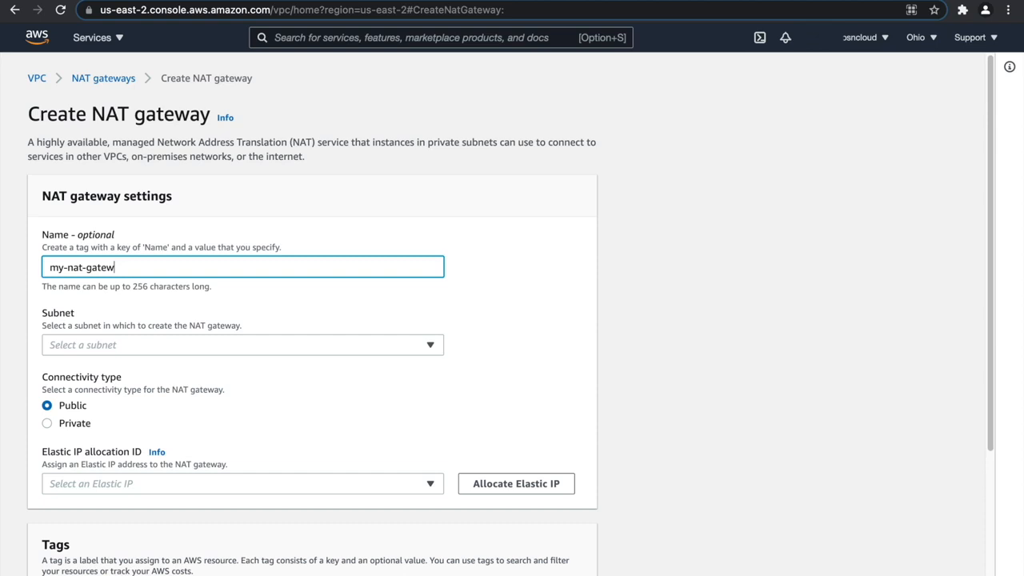
pyautogui.click(138, 347)
pyautogui.scroll(-1, 286, 242)
pyautogui.scroll(-5, 283, 285)
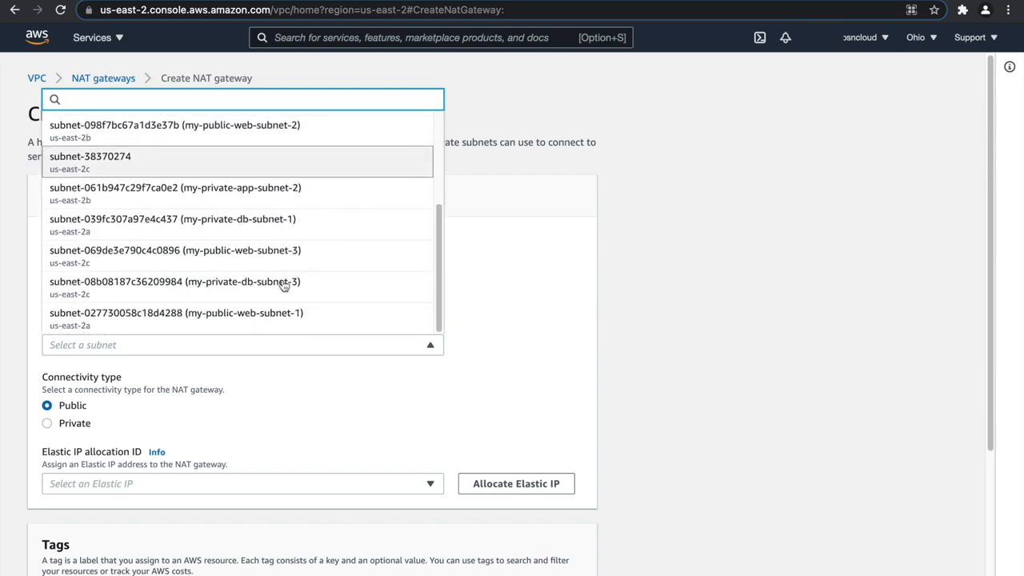
pyautogui.click(268, 314)
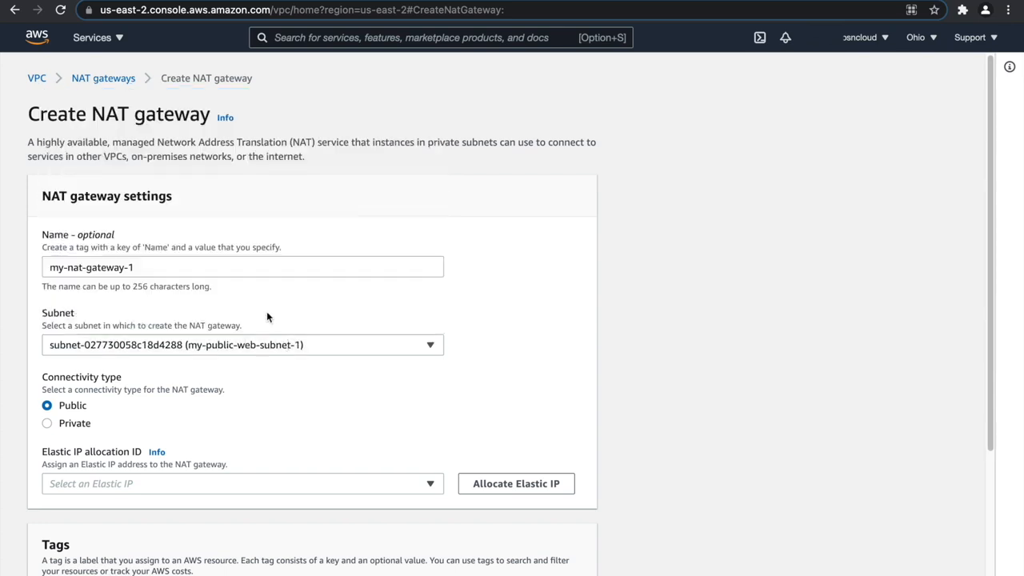
# Allocate an Elastic IP to the new NAT gateway, create the gateway, and dismiss the success notice.
pyautogui.scroll(-2, 240, 312)
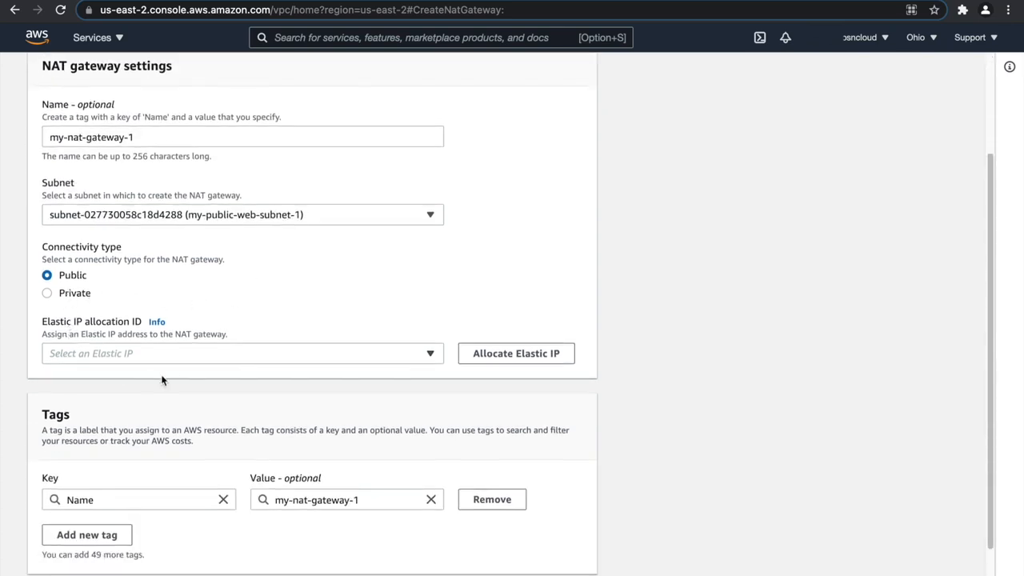
pyautogui.click(484, 354)
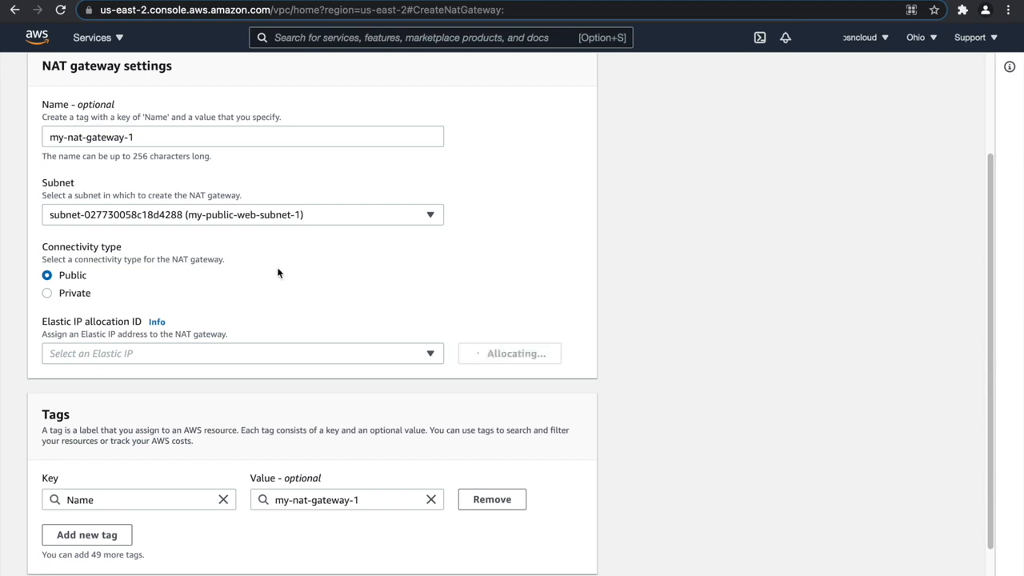
pyautogui.scroll(-5, 280, 268)
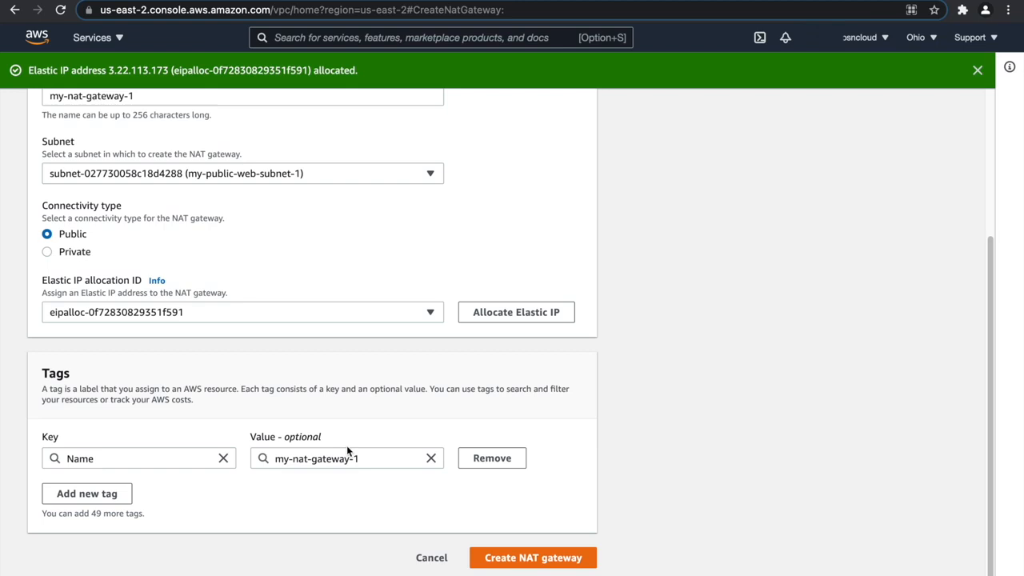
pyautogui.scroll(3, 347, 450)
pyautogui.scroll(-5, 259, 388)
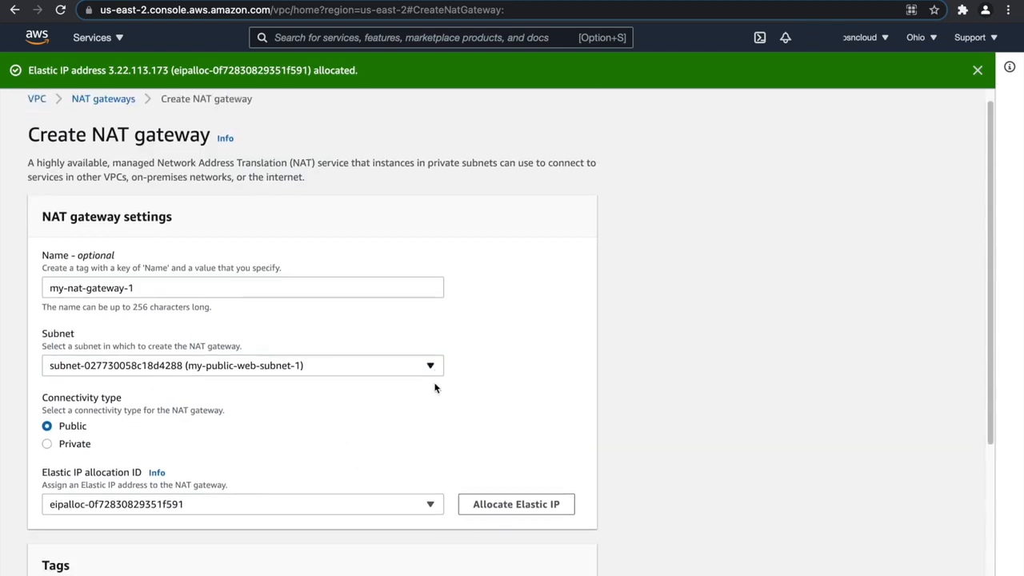
pyautogui.click(527, 556)
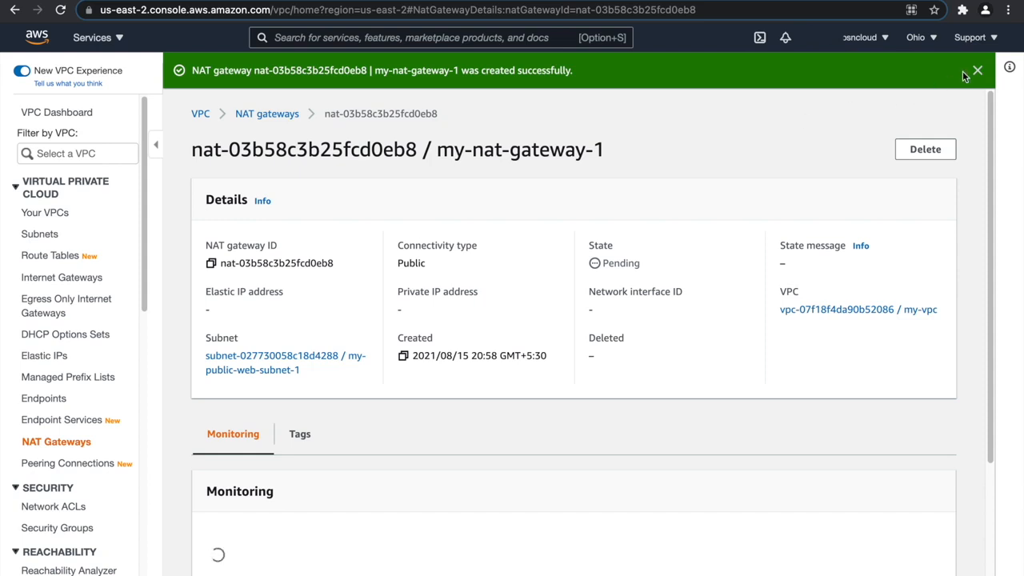
pyautogui.click(977, 72)
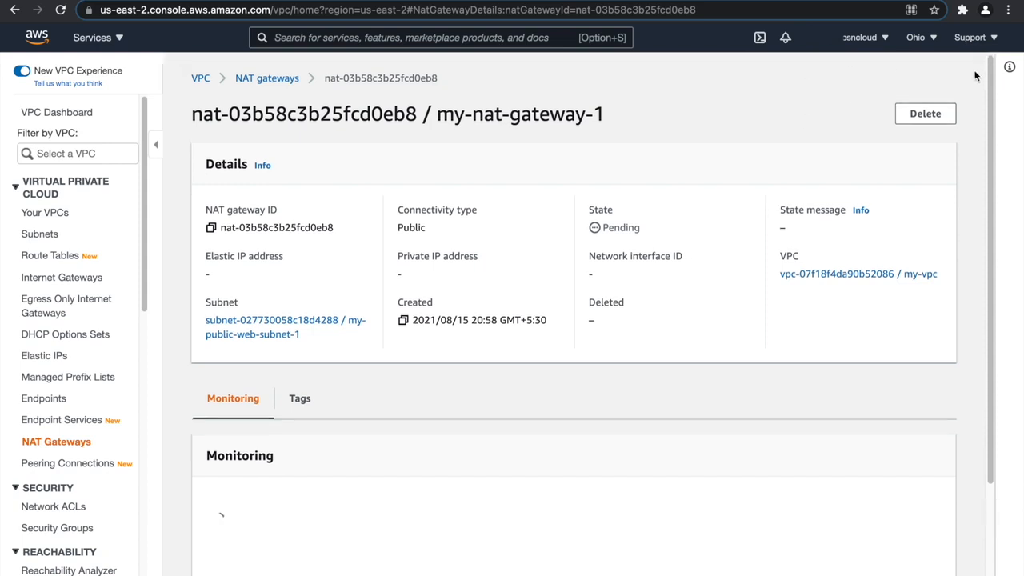
# Return to the NAT gateway list, sort it by State and refresh it to check the state of my-nat-gateway-1.
pyautogui.click(267, 78)
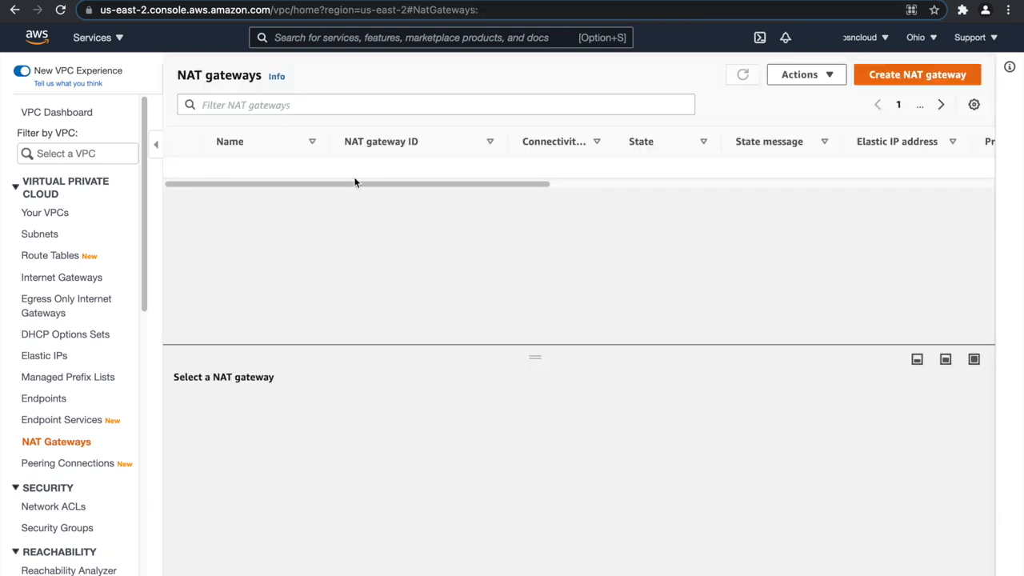
pyautogui.click(739, 74)
pyautogui.click(743, 76)
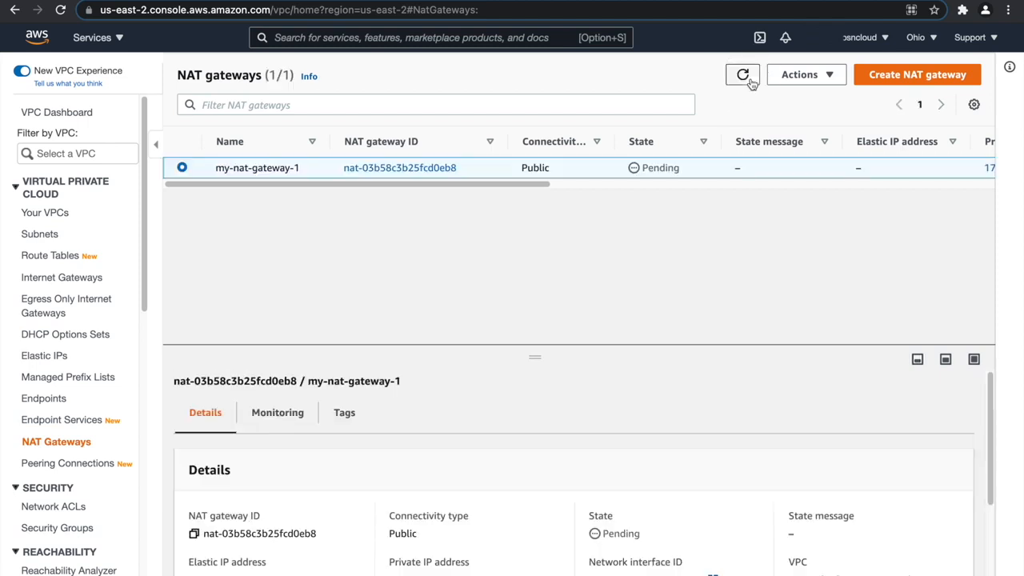
pyautogui.click(620, 142)
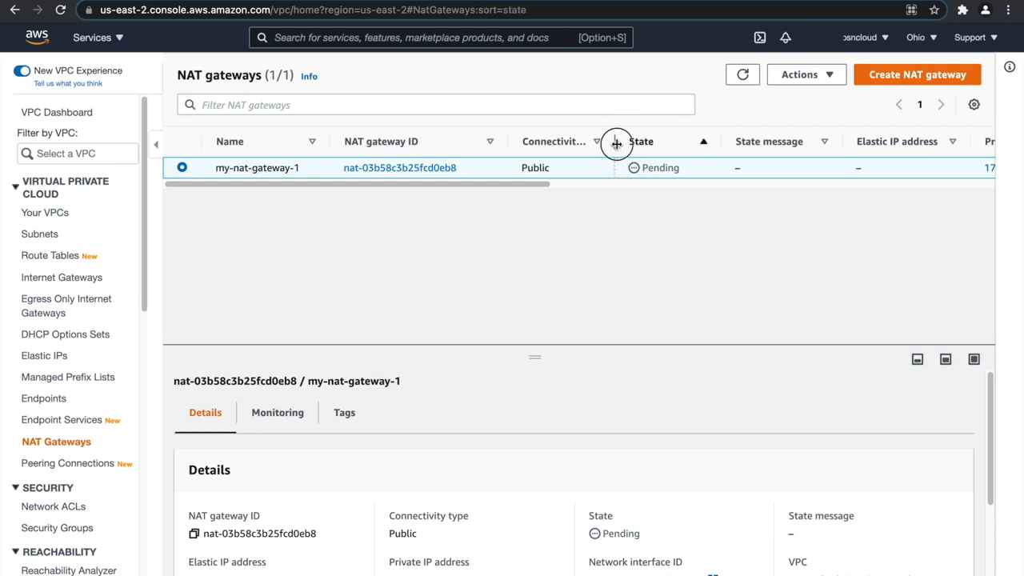
pyautogui.click(743, 75)
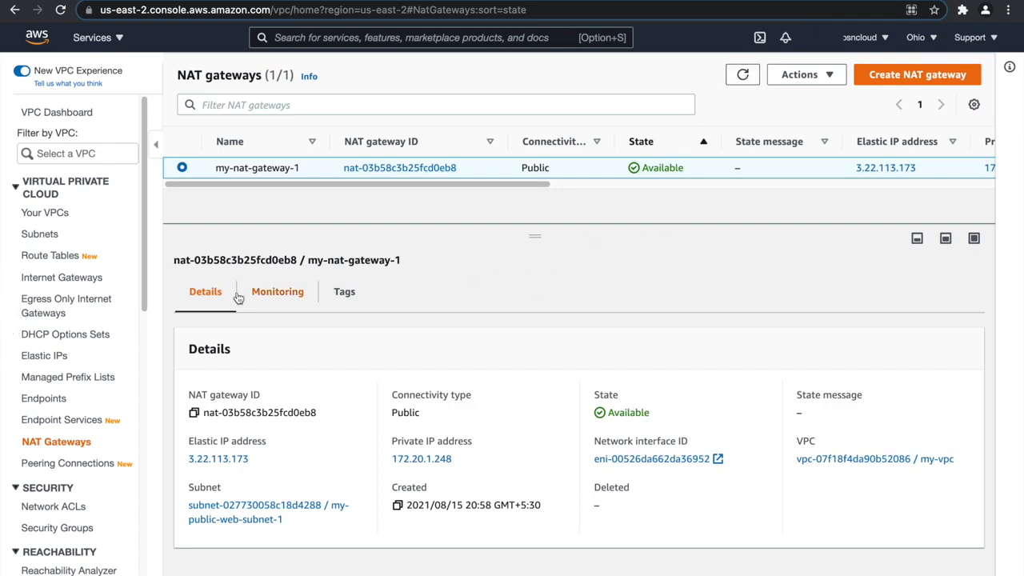
# Add a 0.0.0.0/0 route targeting the internet gateway to my-public-web-route-table and save the changes.
pyautogui.click(64, 257)
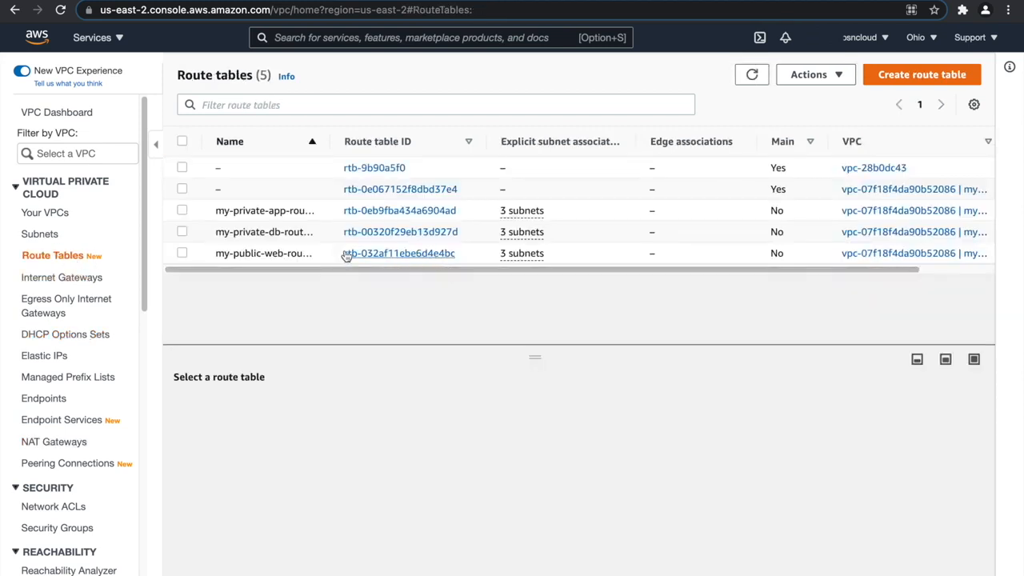
pyautogui.moveTo(328, 145); pyautogui.dragTo(421, 156)
pyautogui.click(292, 254)
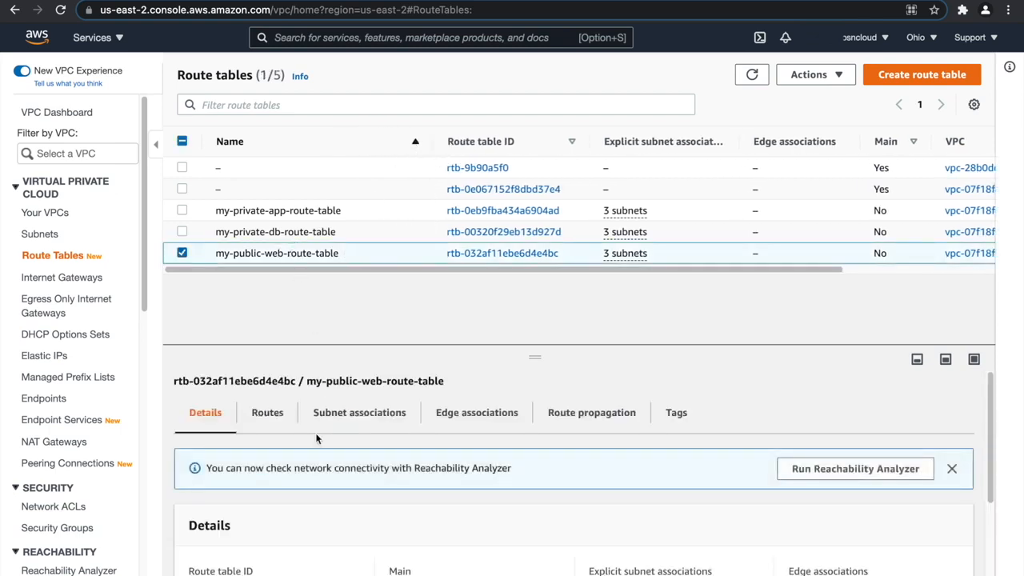
pyautogui.click(264, 414)
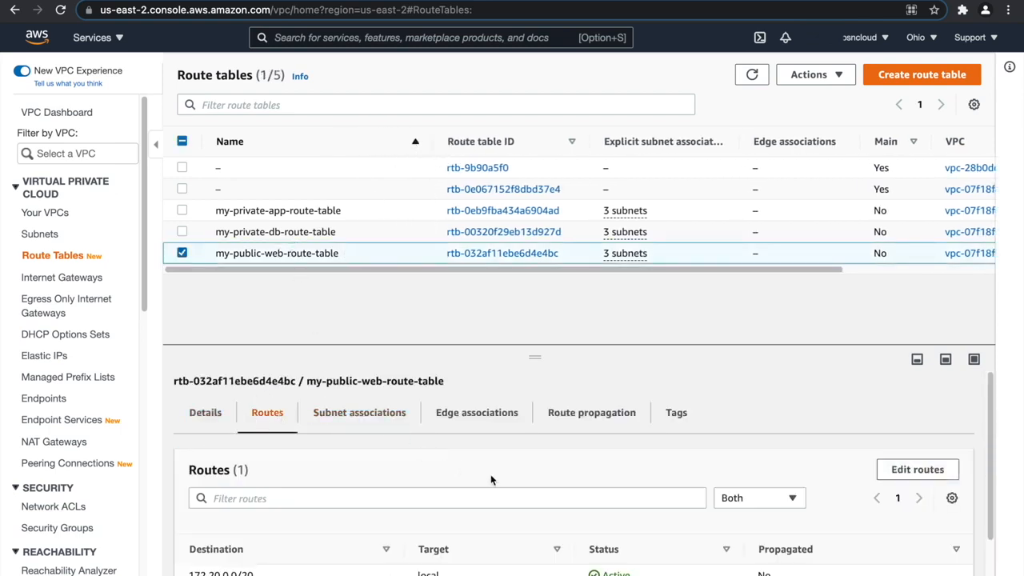
pyautogui.click(913, 470)
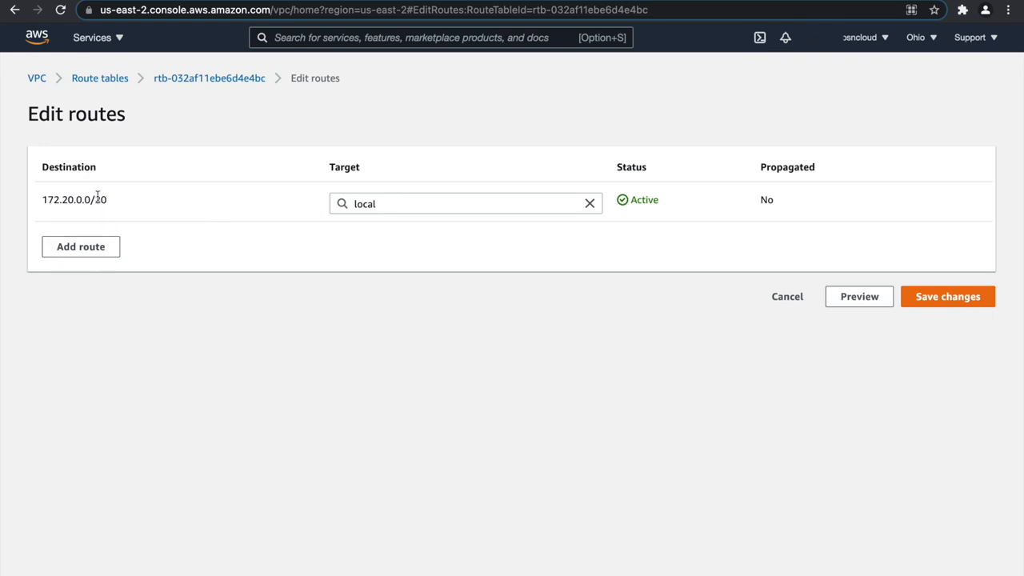
pyautogui.click(90, 248)
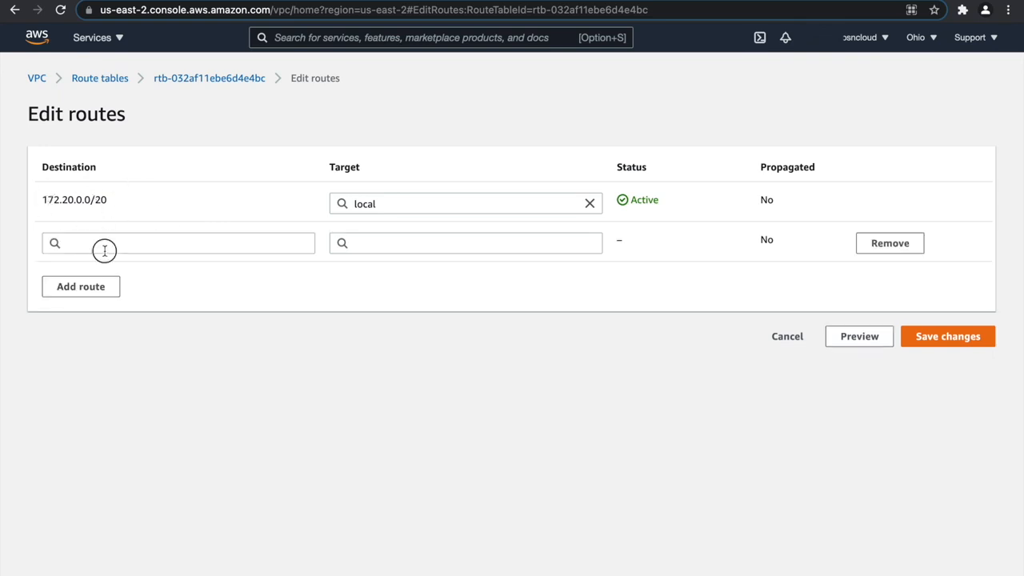
pyautogui.click(104, 250)
pyautogui.click(105, 266)
pyautogui.click(410, 237)
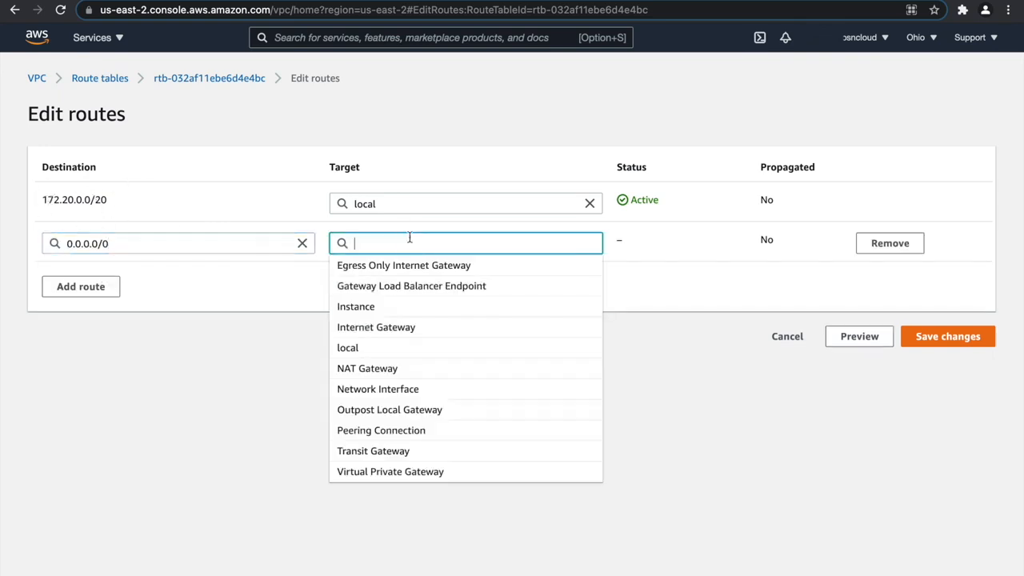
pyautogui.click(402, 328)
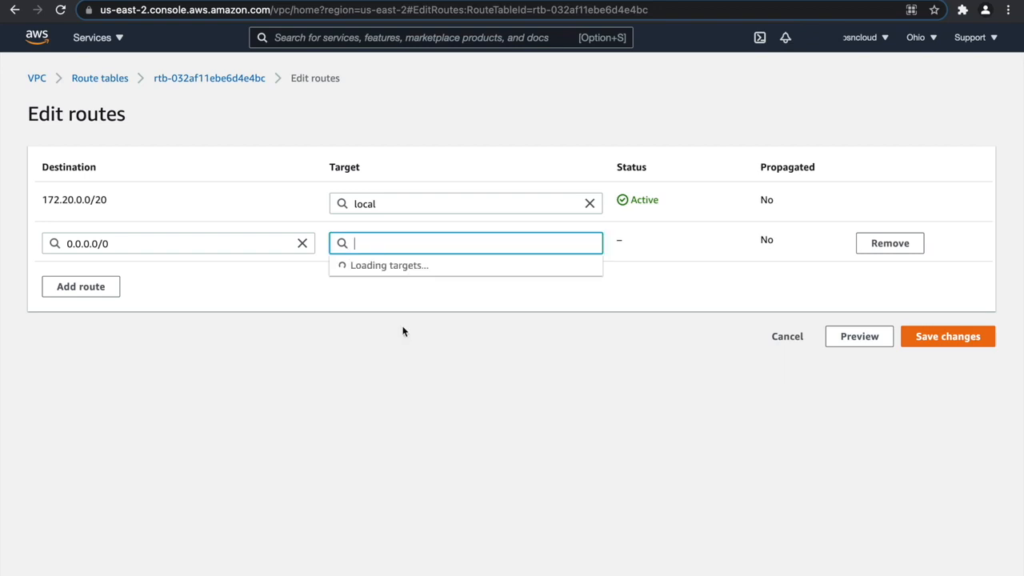
pyautogui.click(438, 266)
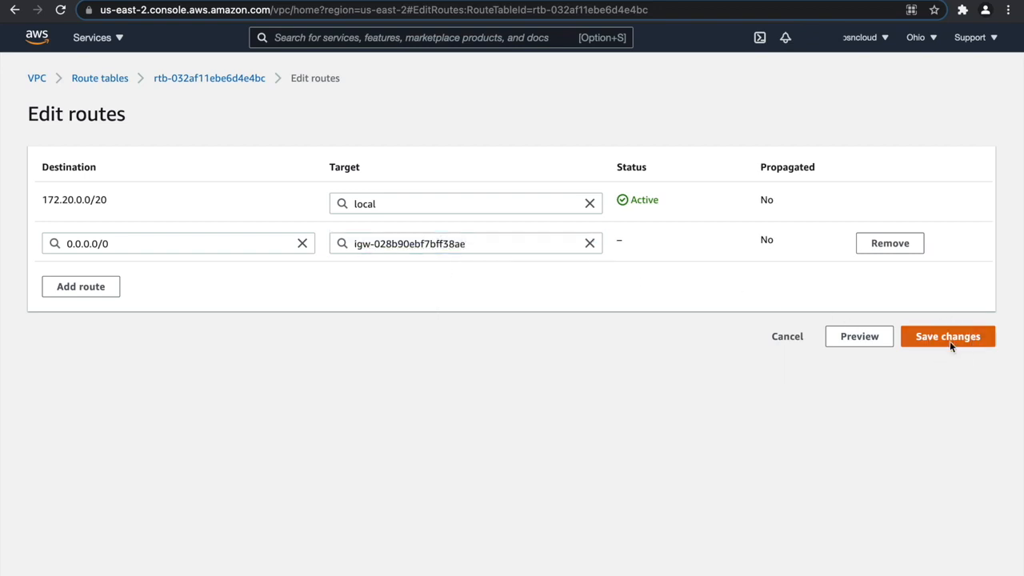
pyautogui.click(949, 340)
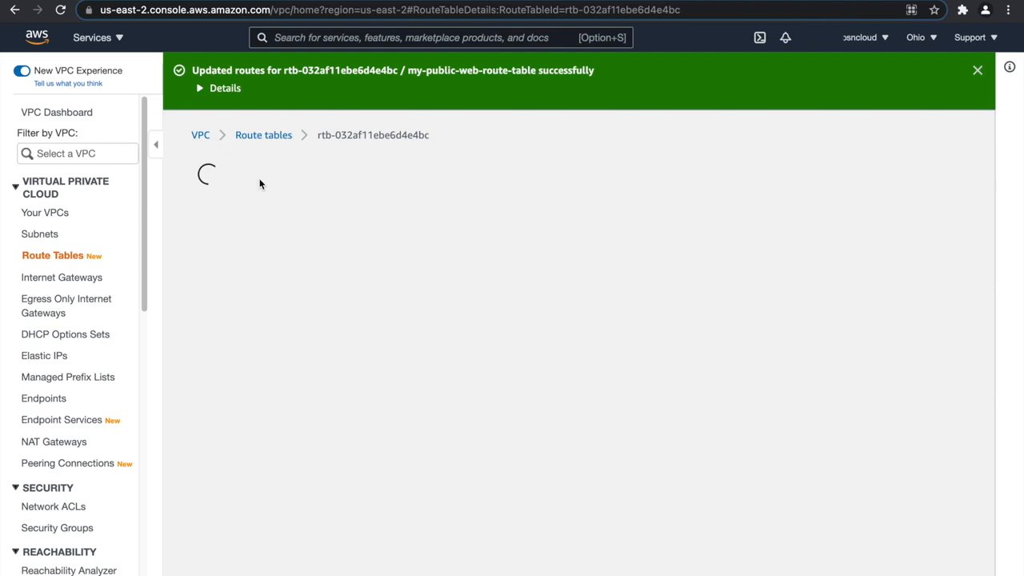
# Add a 0.0.0.0/0 route targeting the NAT gateway my-nat-gateway-1 to my-private-app-route-table and save the changes.
pyautogui.click(282, 142)
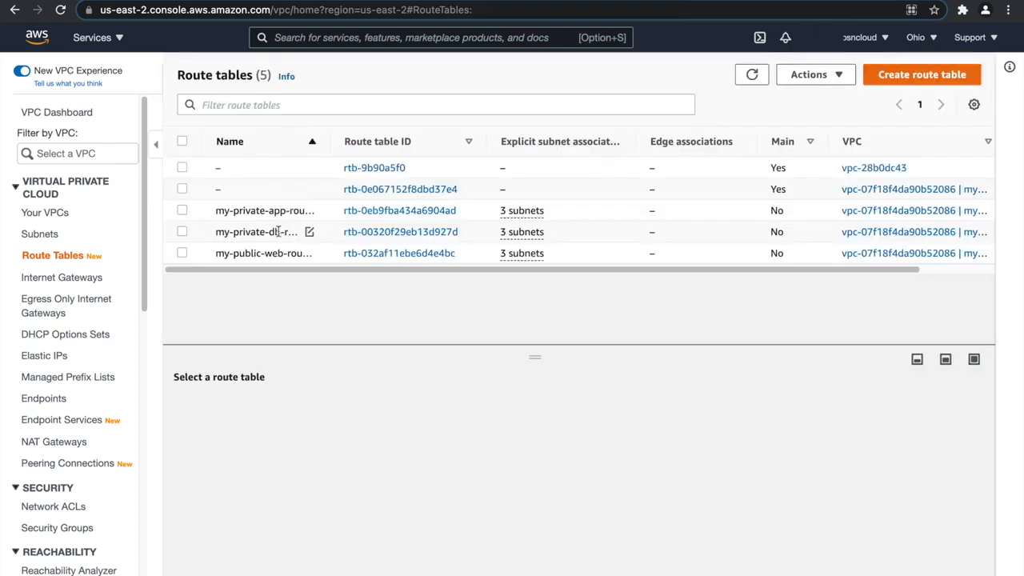
pyautogui.click(276, 210)
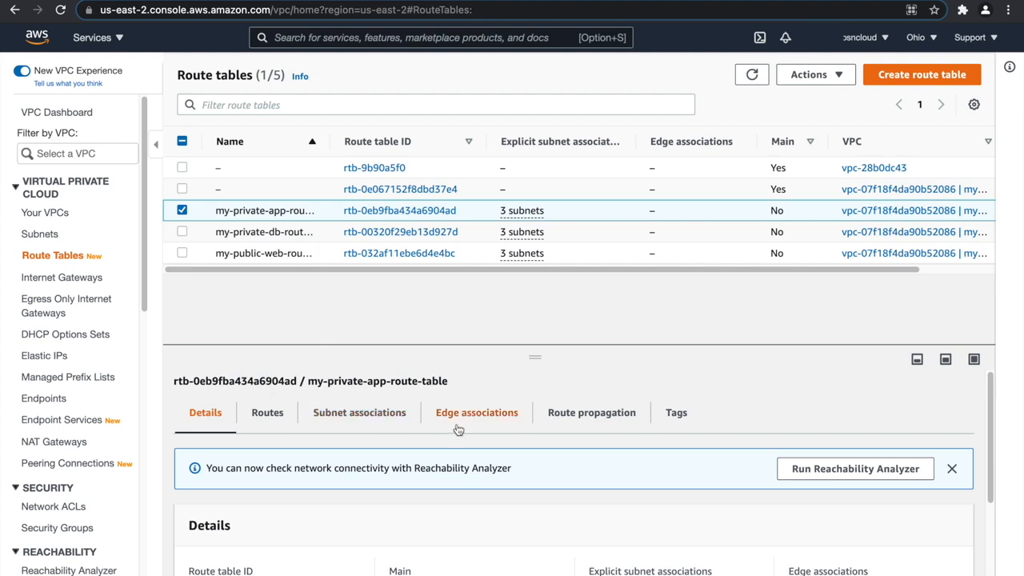
pyautogui.click(272, 414)
pyautogui.click(917, 470)
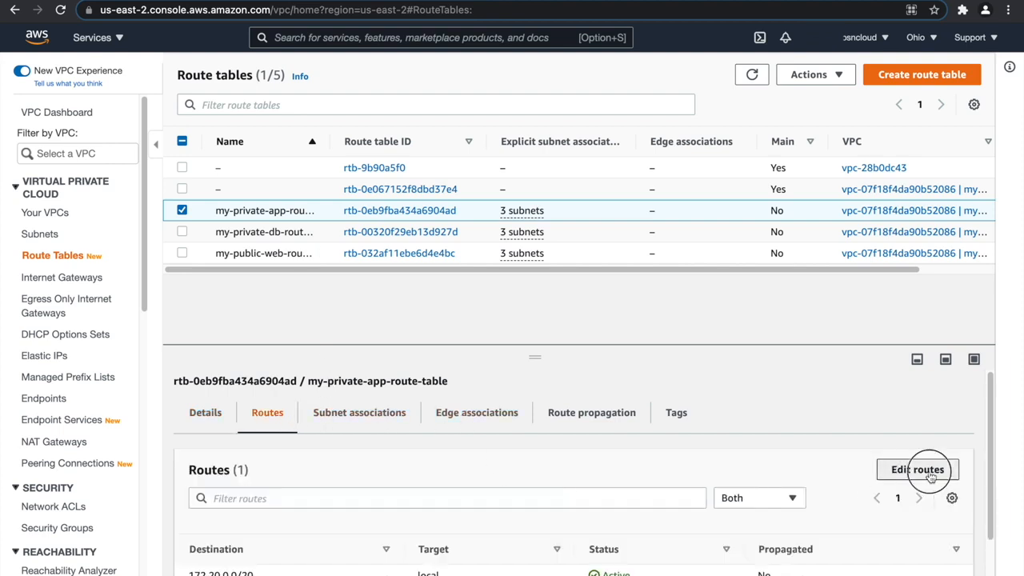
pyautogui.click(102, 247)
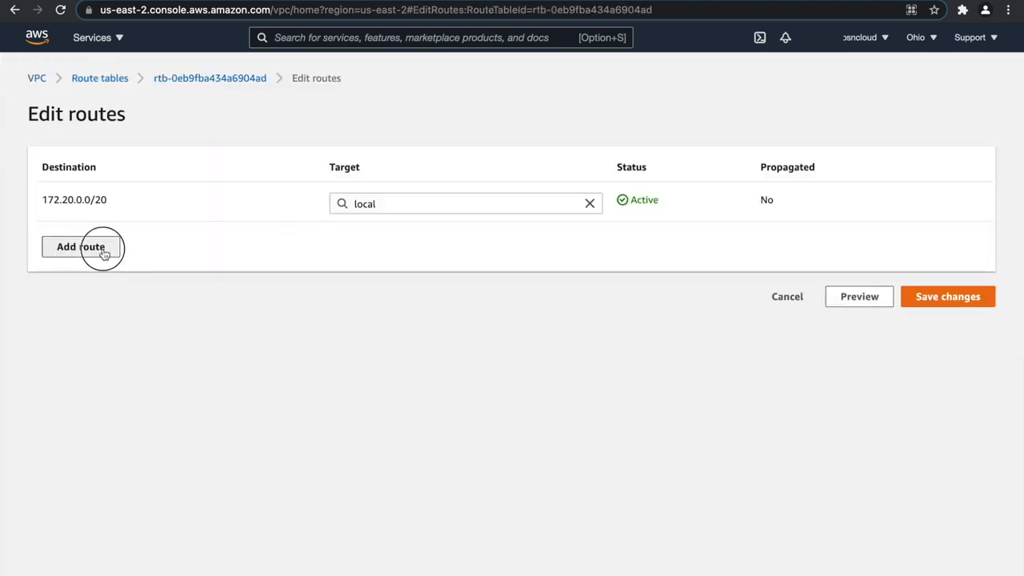
pyautogui.click(101, 243)
pyautogui.click(107, 269)
pyautogui.click(393, 245)
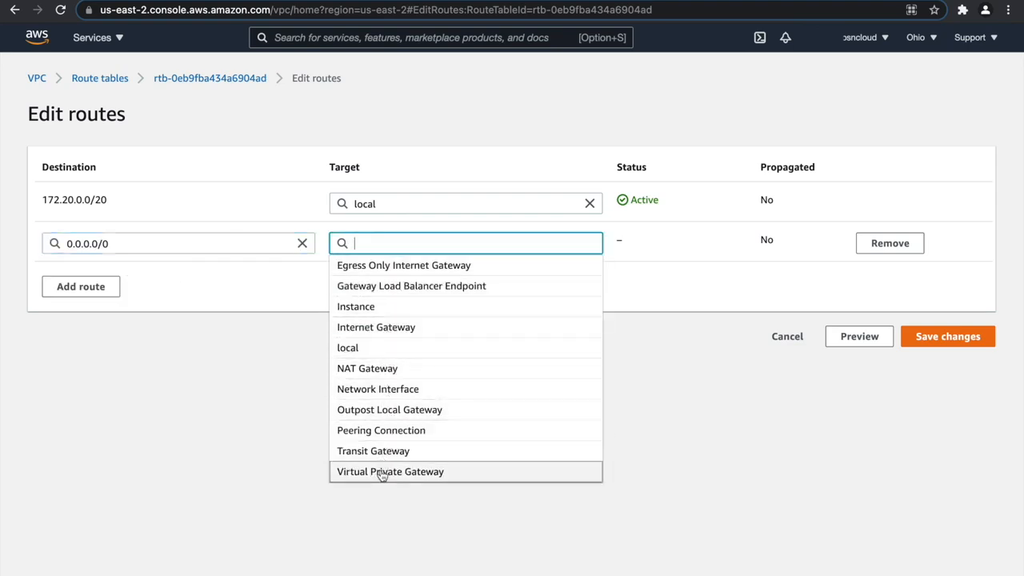
pyautogui.click(378, 370)
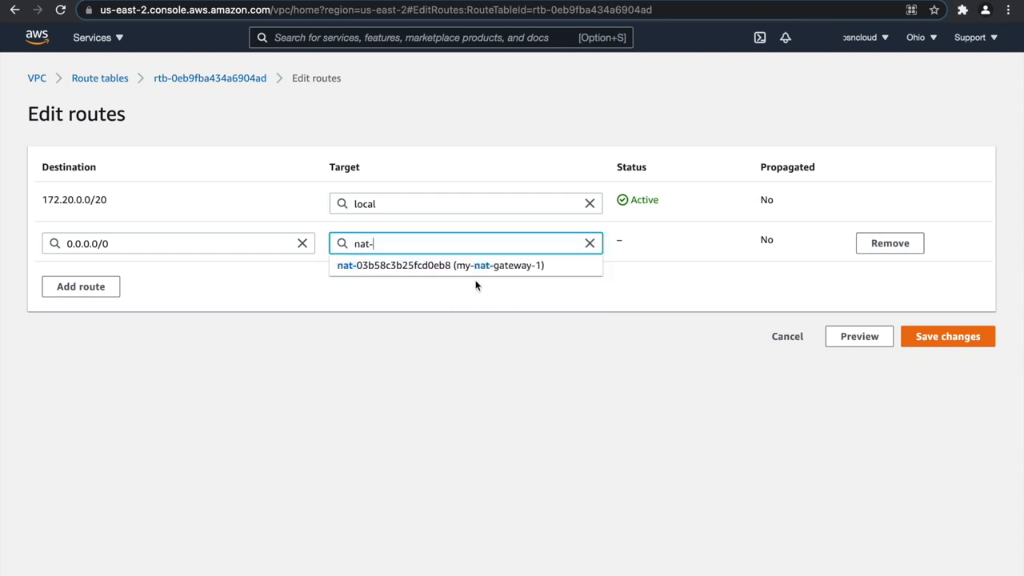
pyautogui.click(483, 267)
pyautogui.click(918, 352)
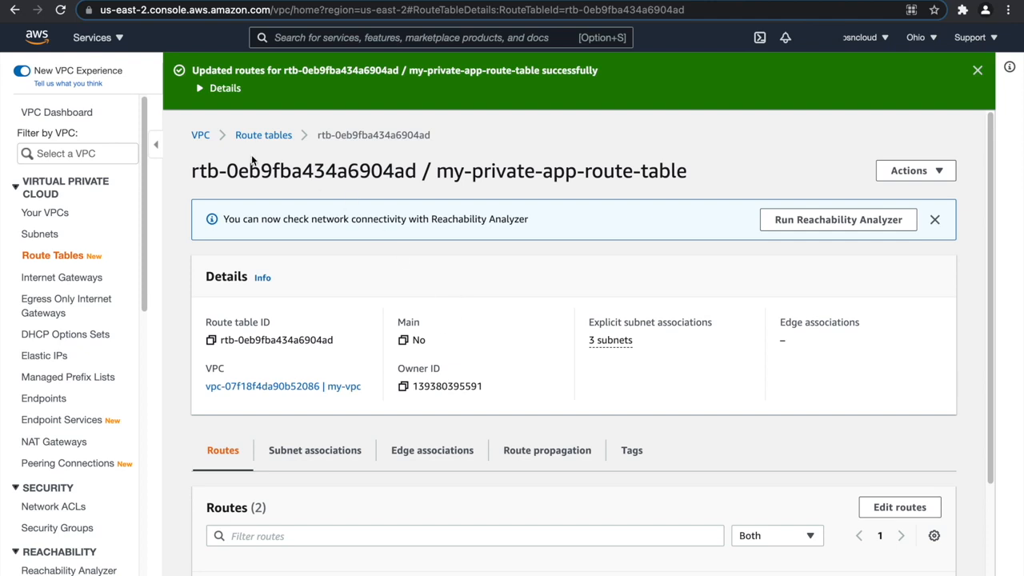
# Add a 0.0.0.0/0 route targeting the NAT gateway to my-private-db-route-table, save it, and dismiss the success notice.
pyautogui.click(270, 135)
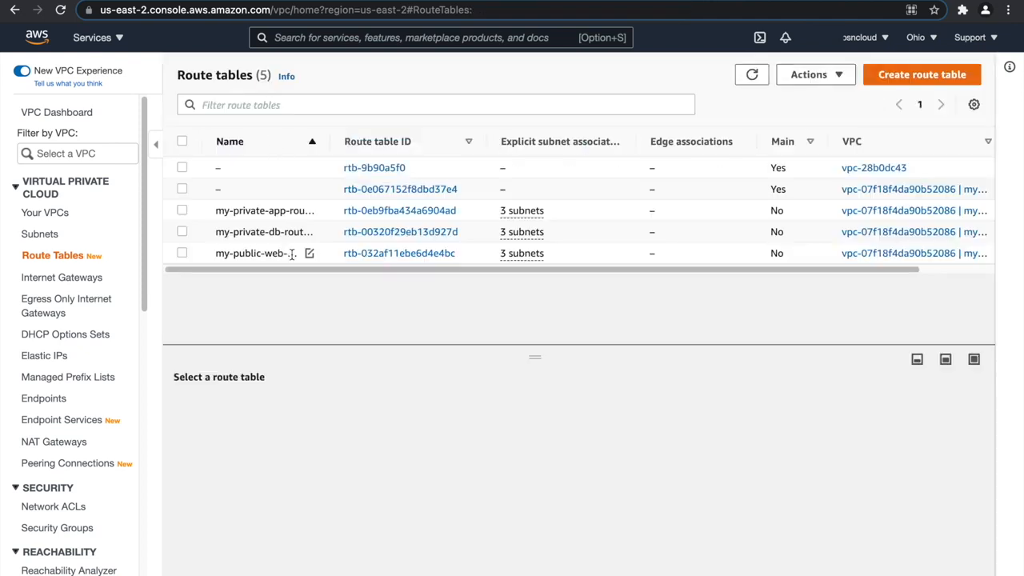
pyautogui.click(282, 232)
pyautogui.click(259, 415)
pyautogui.click(902, 470)
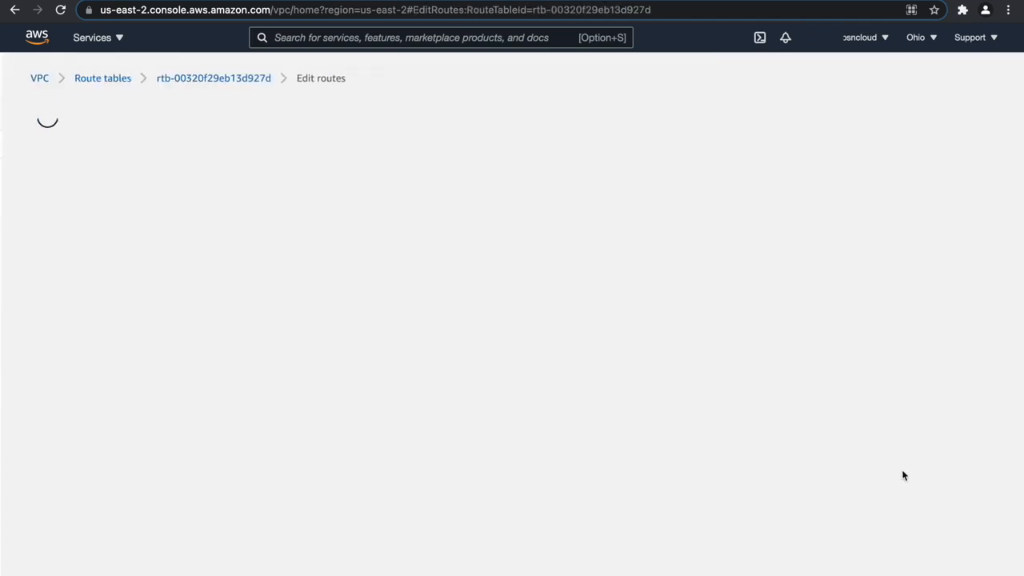
pyautogui.click(97, 246)
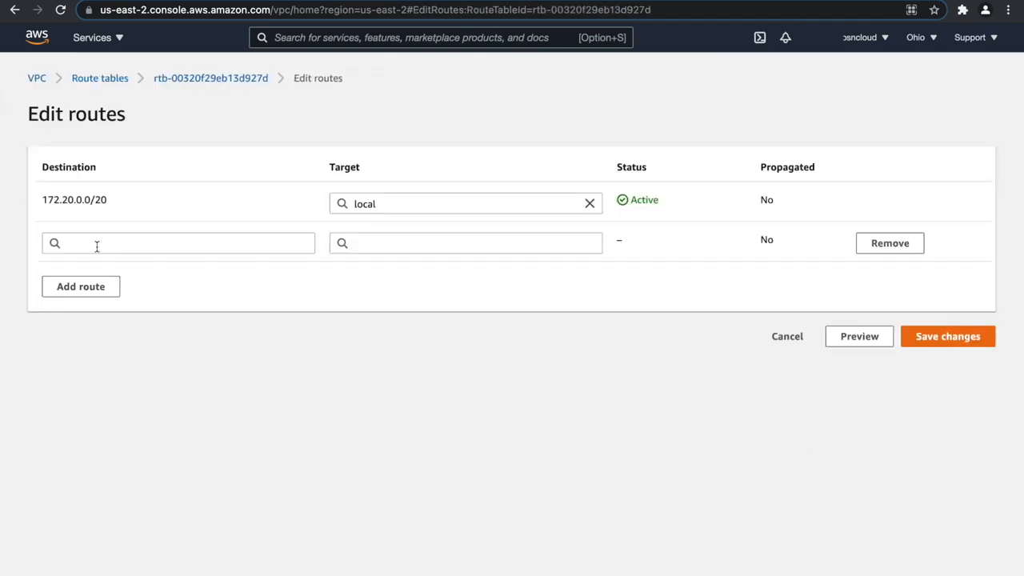
pyautogui.click(175, 234)
pyautogui.click(155, 268)
pyautogui.click(397, 251)
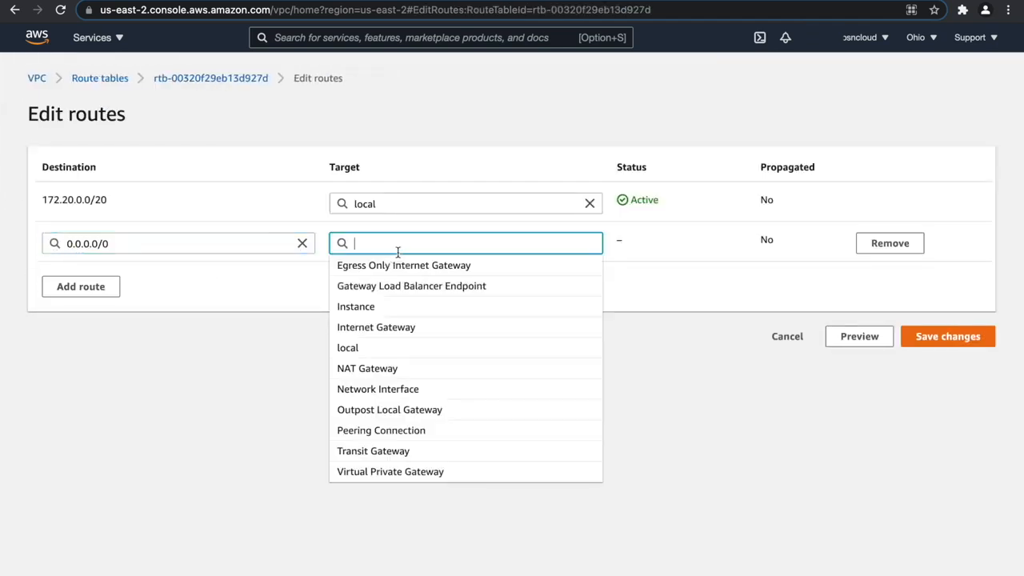
pyautogui.click(407, 367)
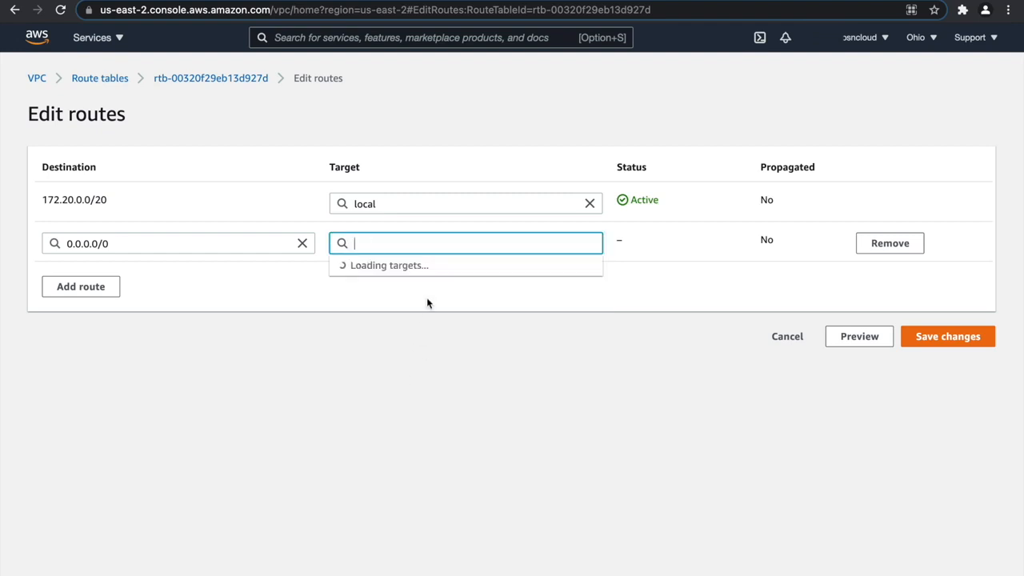
pyautogui.click(383, 266)
pyautogui.click(947, 337)
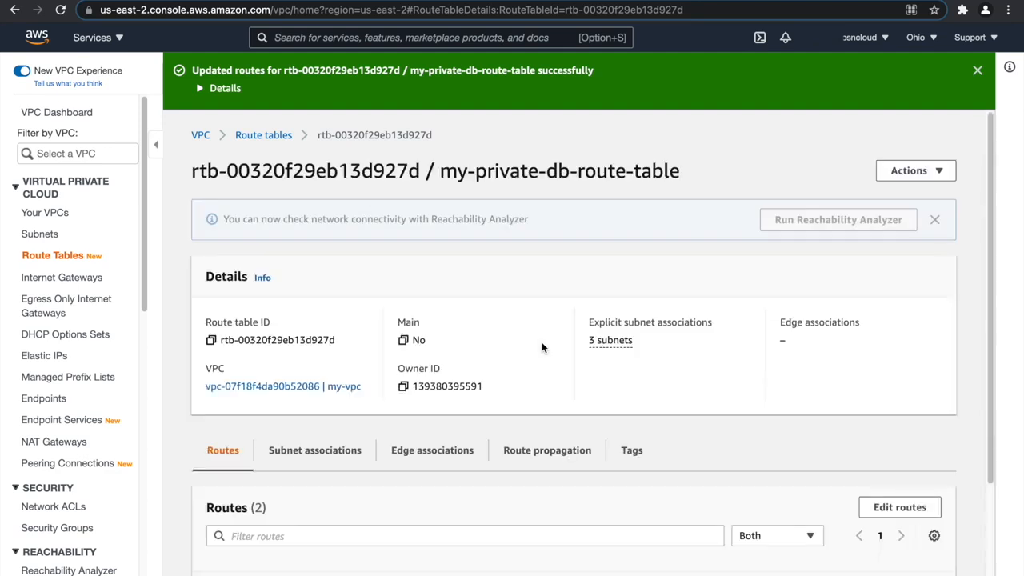
pyautogui.click(978, 70)
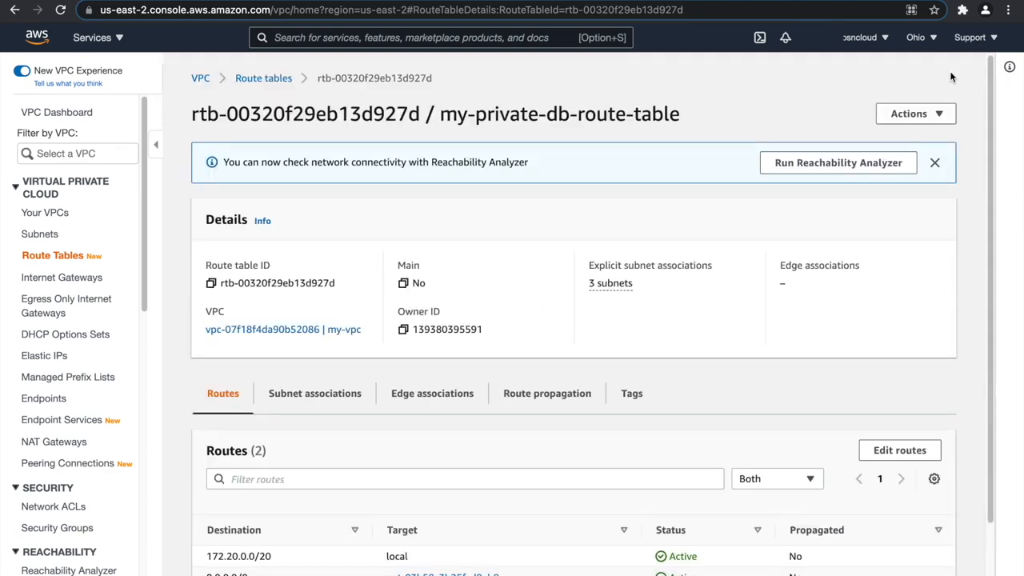
# Switch to the EC2 service, open its running instances list and start launching a new instance.
pyautogui.scroll(-1, 79, 370)
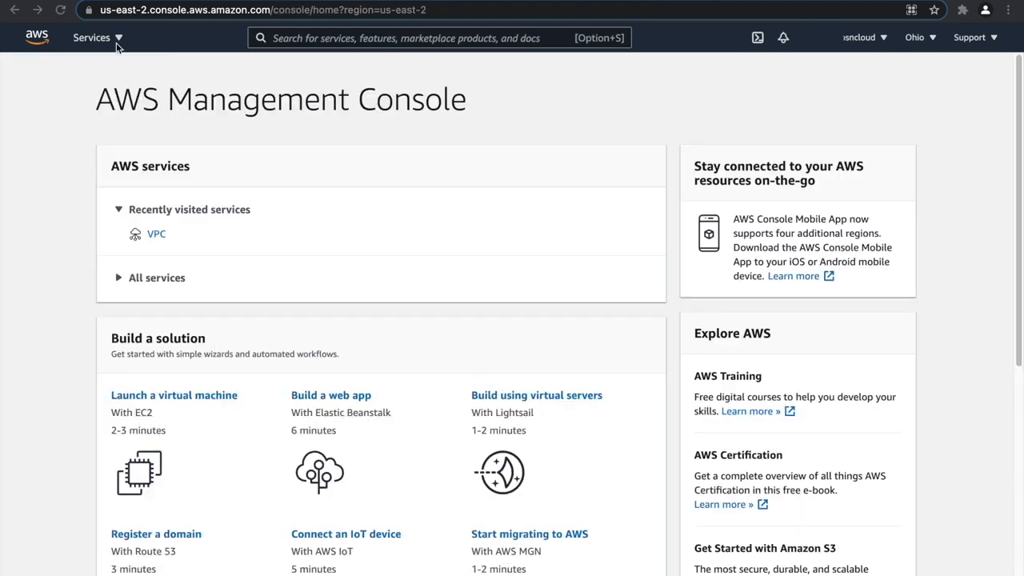
pyautogui.click(114, 41)
pyautogui.click(116, 42)
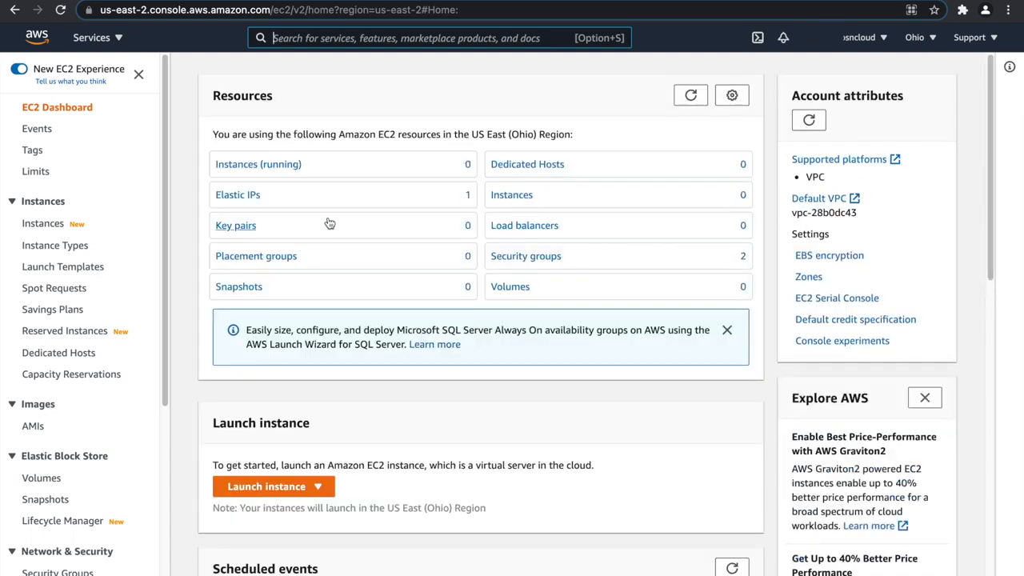
pyautogui.click(264, 165)
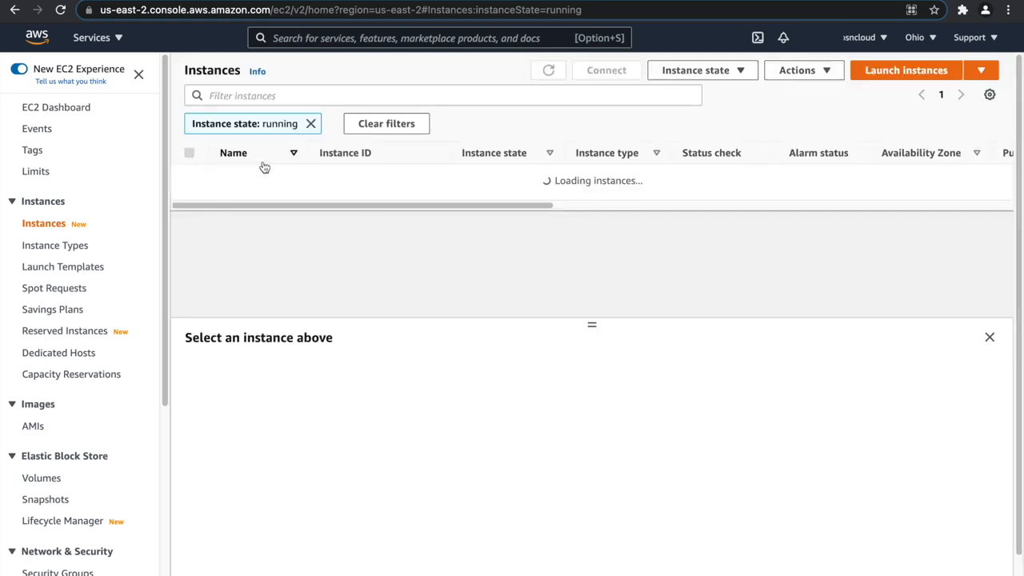
pyautogui.click(925, 70)
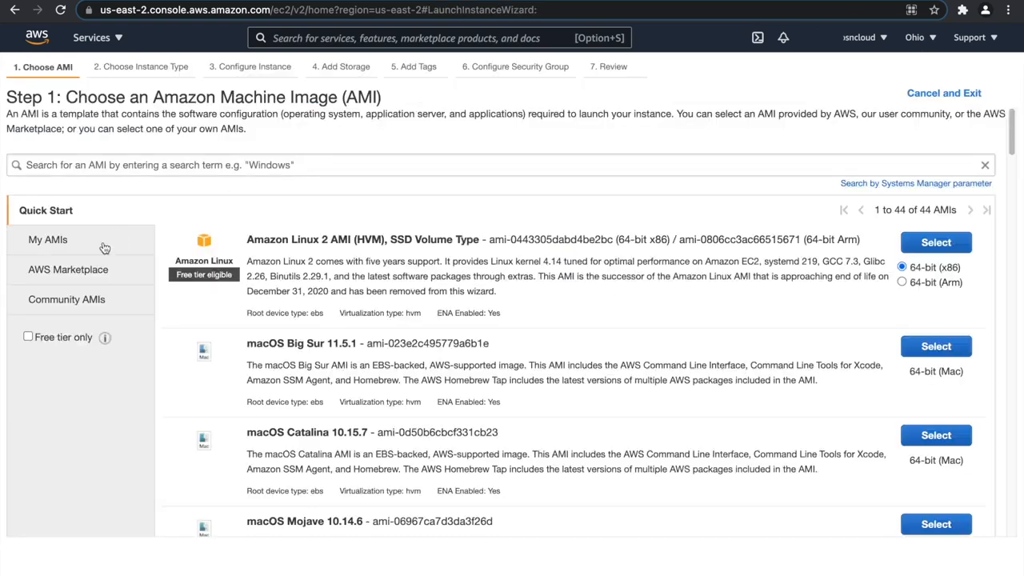
# Choose the 64-bit (x86) Amazon Linux 2 AMI (HVM), SSD Volume Type, and accept the t2.micro instance type.
pyautogui.click(100, 244)
pyautogui.click(130, 223)
pyautogui.click(919, 252)
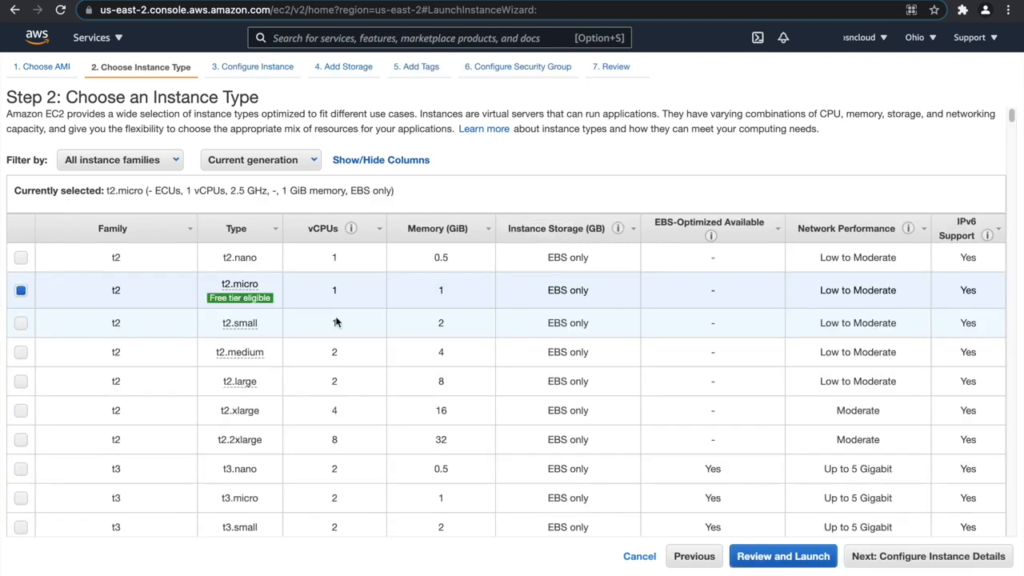
pyautogui.click(870, 557)
# Place the instance in my-vpc on my-public-web-subnet-1, enable auto-assigned public IP, and continue to the storage settings.
pyautogui.click(368, 225)
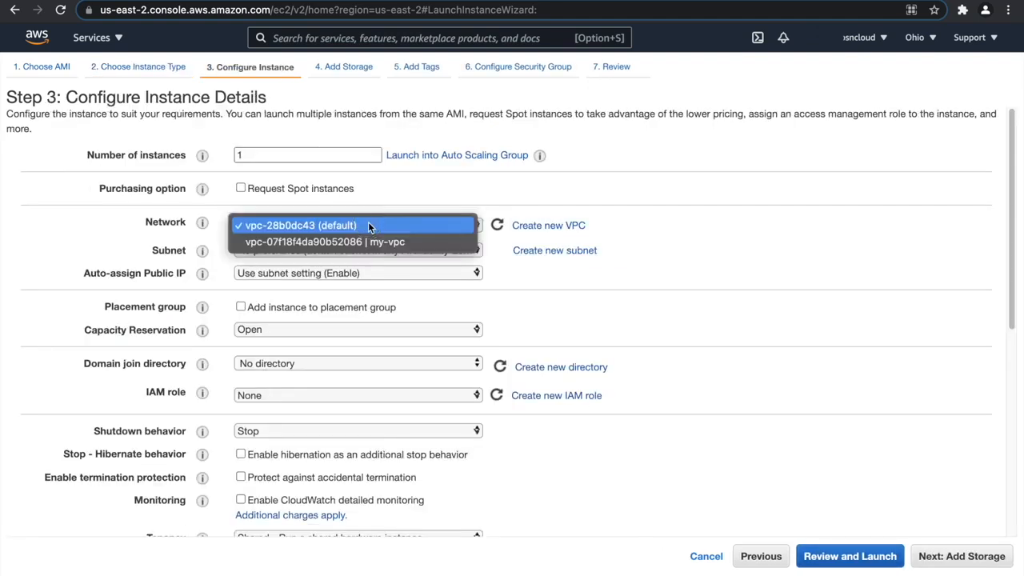
pyautogui.click(372, 243)
pyautogui.click(376, 250)
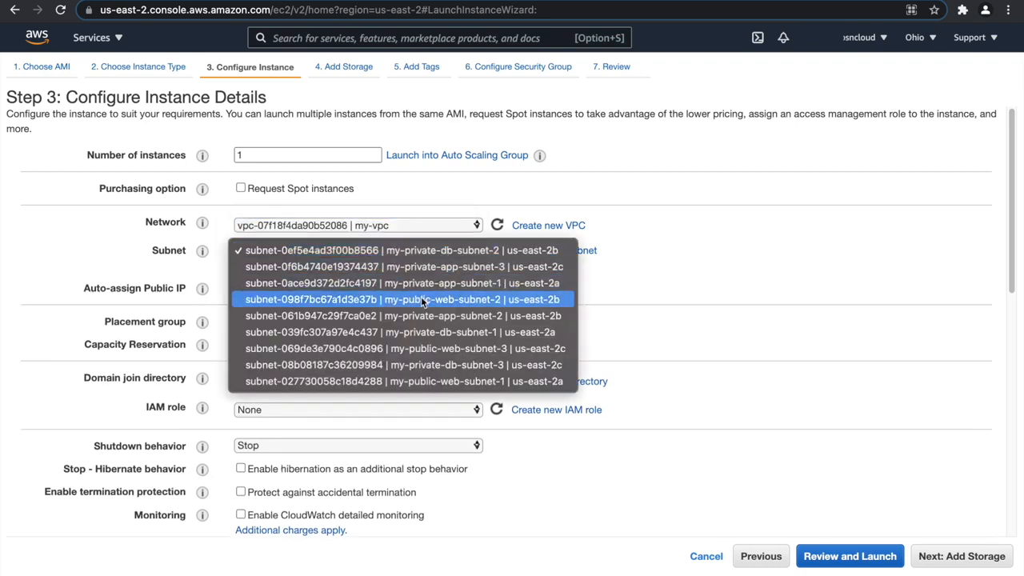
pyautogui.click(432, 381)
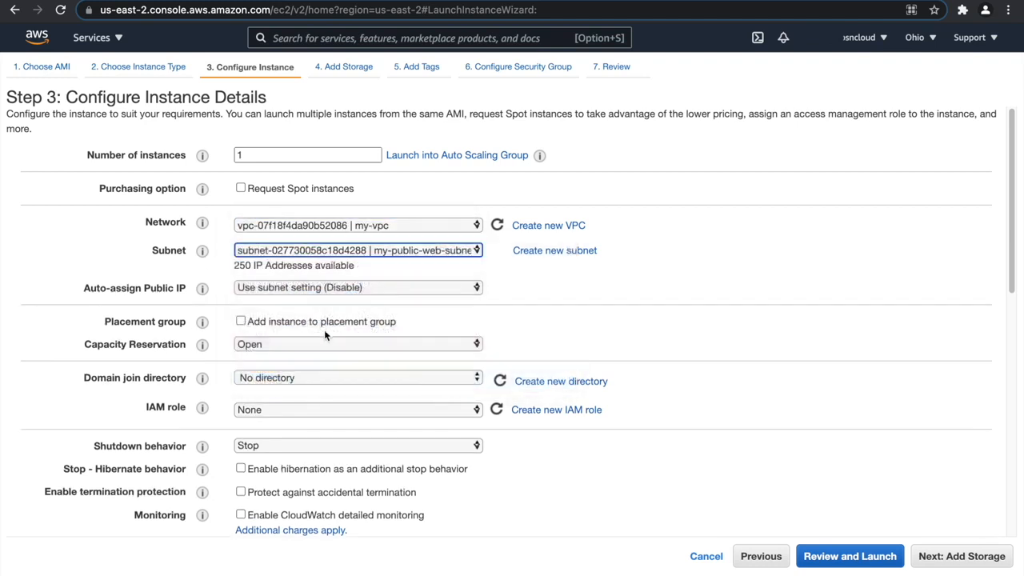
pyautogui.click(332, 287)
pyautogui.click(334, 302)
pyautogui.scroll(-1, 704, 415)
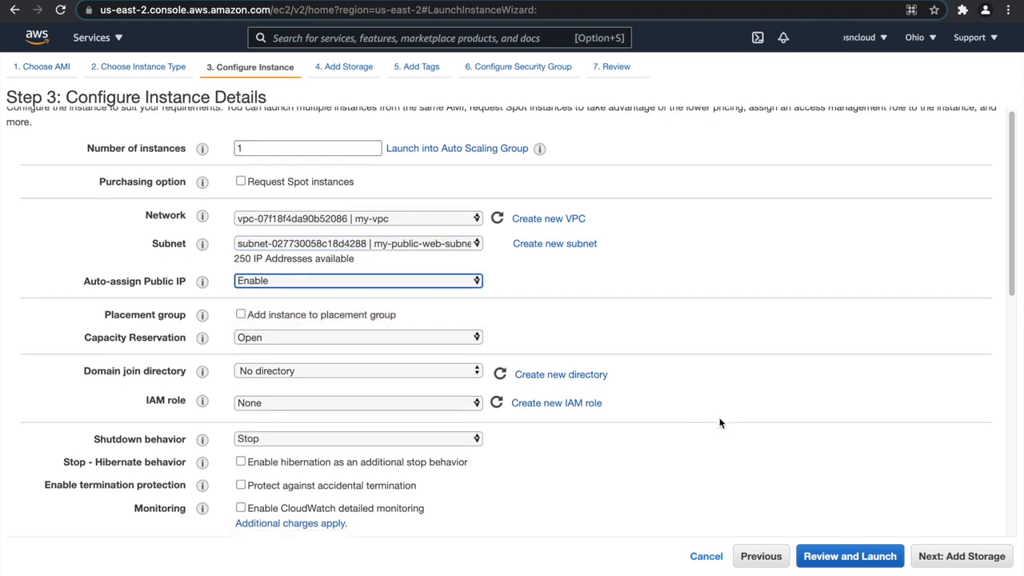
pyautogui.scroll(-10, 720, 419)
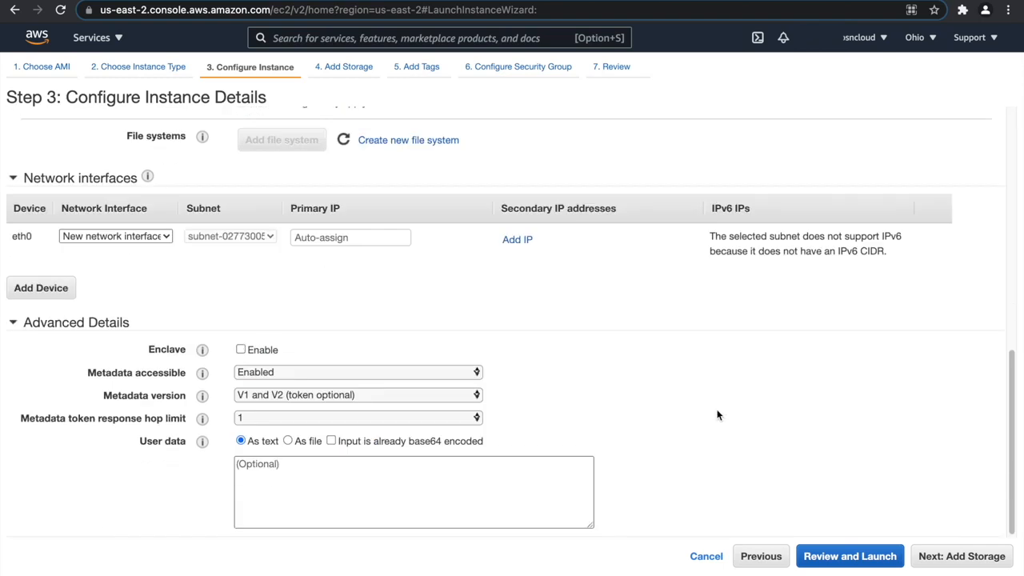
pyautogui.click(950, 556)
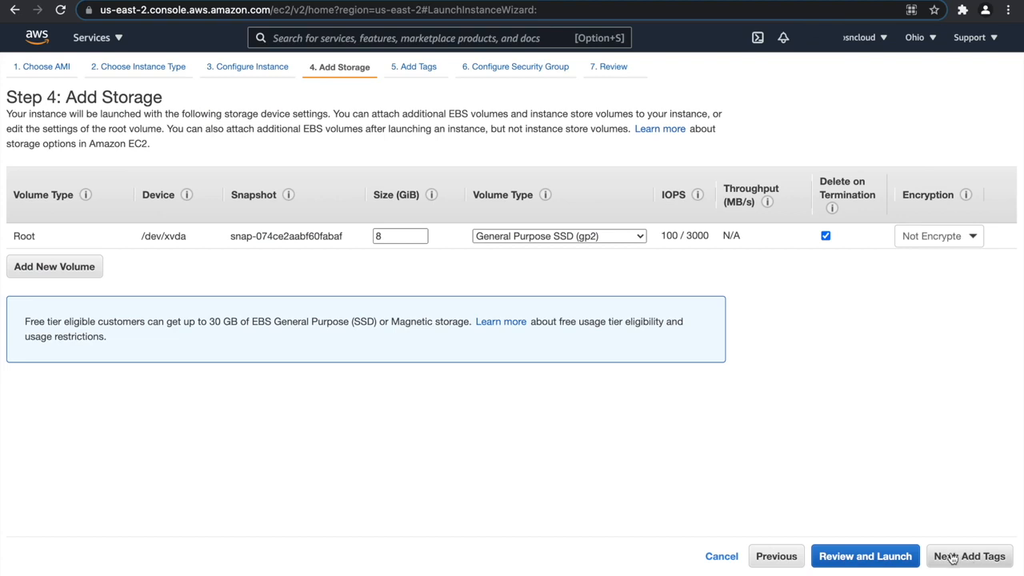
# Keep the default storage, add a Name tag with the value my-jump-server, and continue to the security group settings.
pyautogui.click(970, 563)
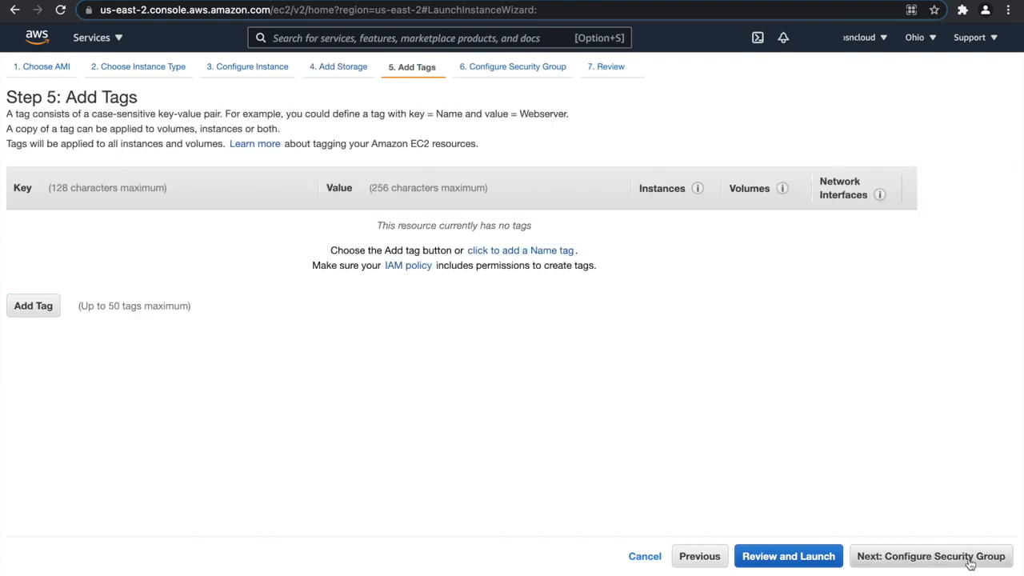
pyautogui.click(24, 306)
pyautogui.write('Name')
pyautogui.press('Tab')
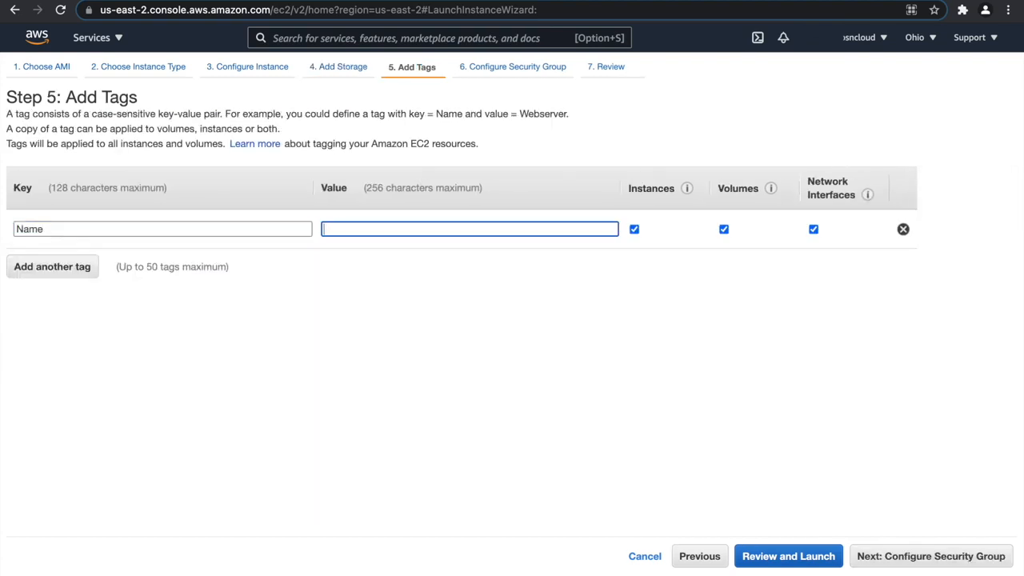
pyautogui.write('my')
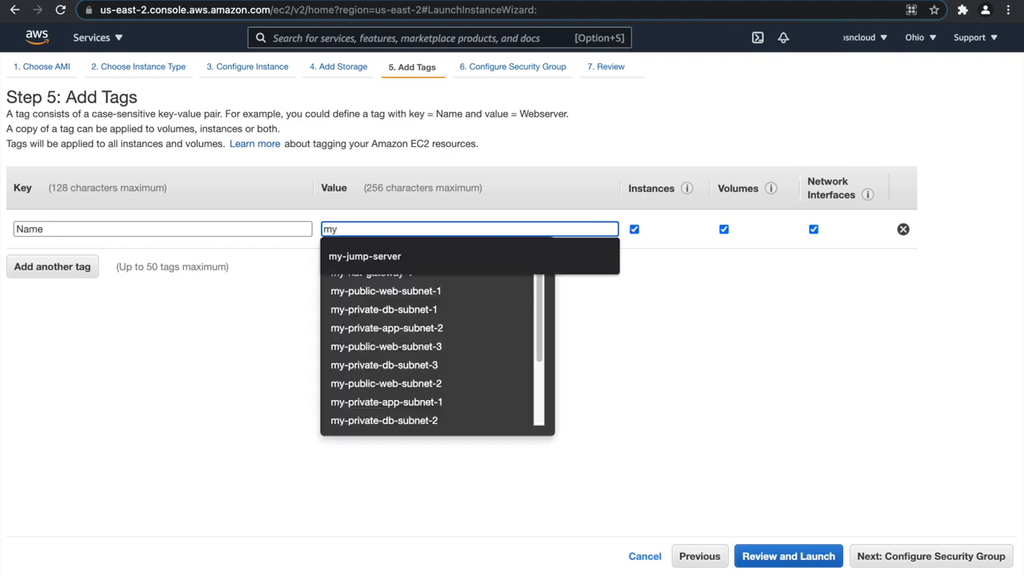
pyautogui.click(352, 258)
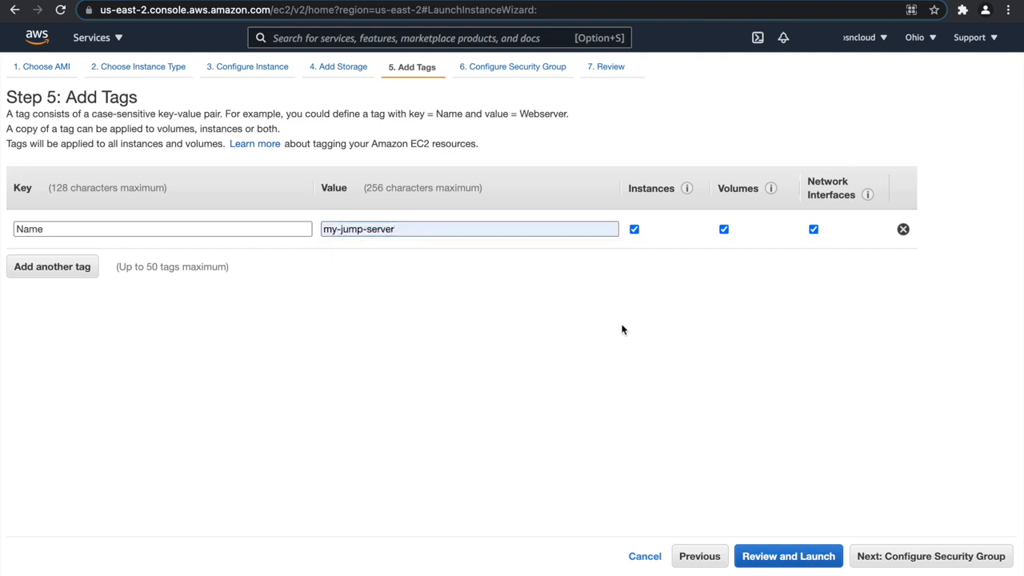
pyautogui.click(916, 553)
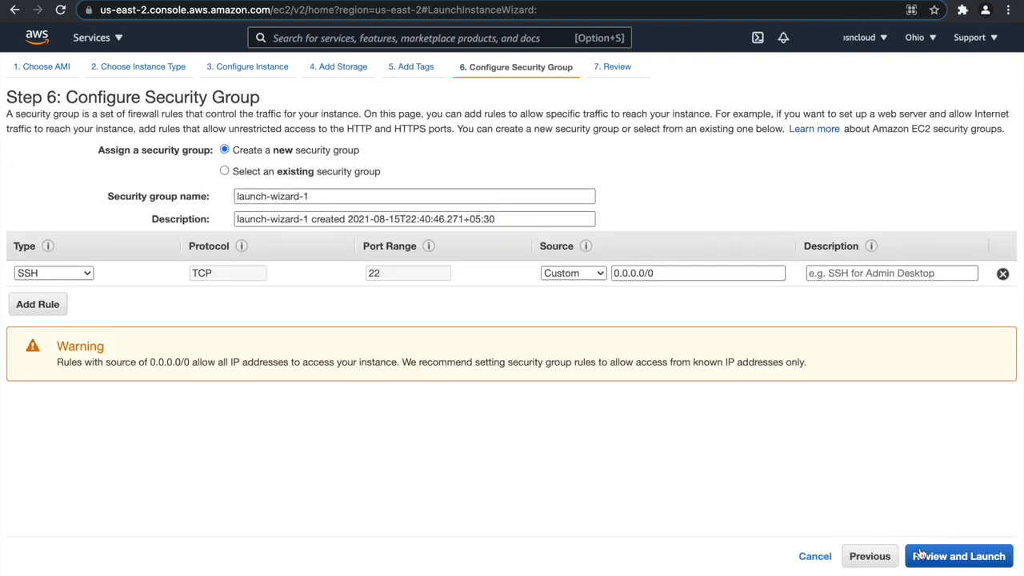
# Create a new security group with my-jump-server-sg as its name and description, and proceed to the launch review.
pyautogui.click(224, 170)
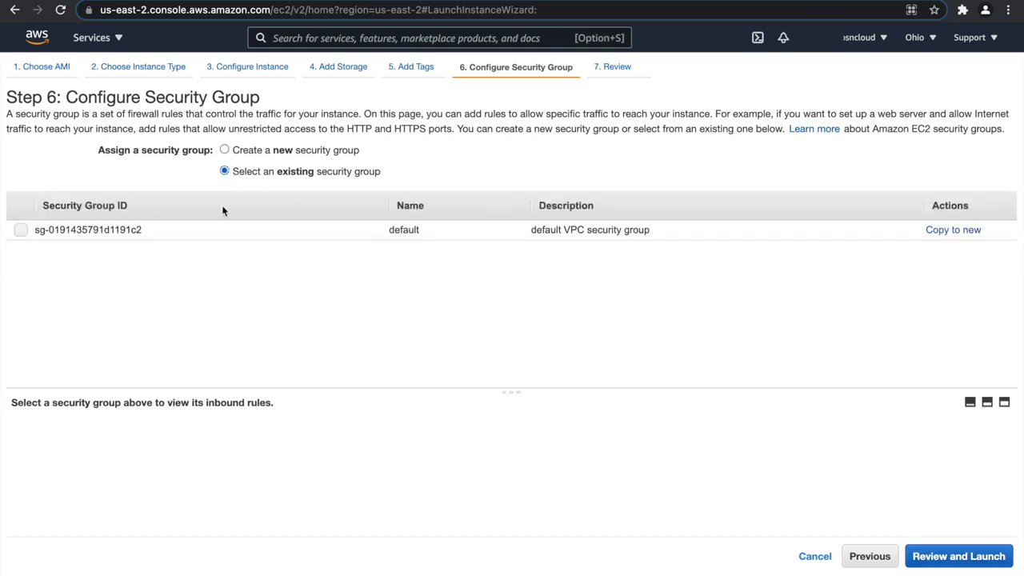
pyautogui.click(225, 150)
pyautogui.click(209, 196)
pyautogui.write('my-jump-server-sg')
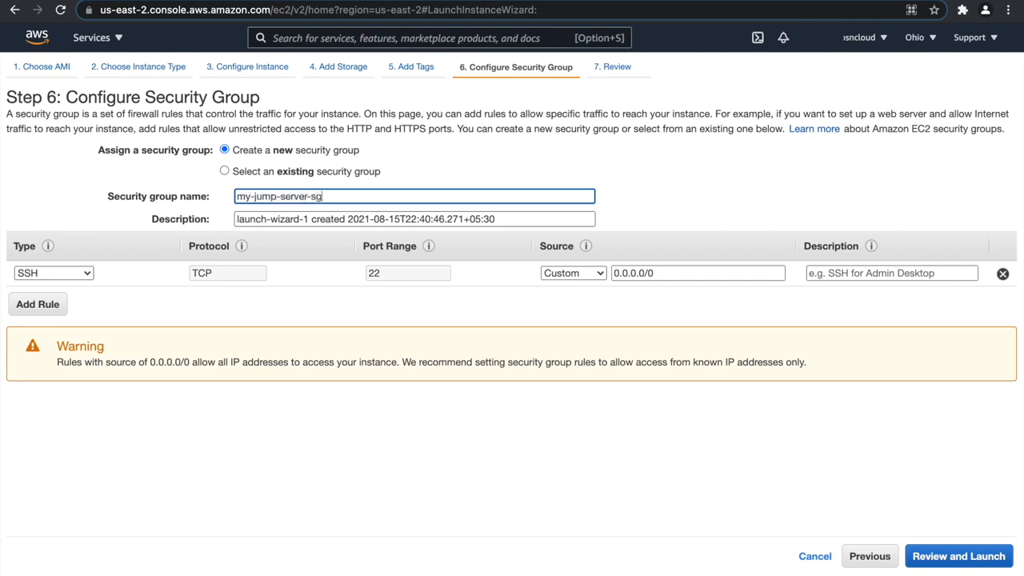
pyautogui.hotkey('ctrl', 'a')
pyautogui.hotkey('ctrl', 'c')
pyautogui.press('Tab')
pyautogui.hotkey('ctrl', 'v')
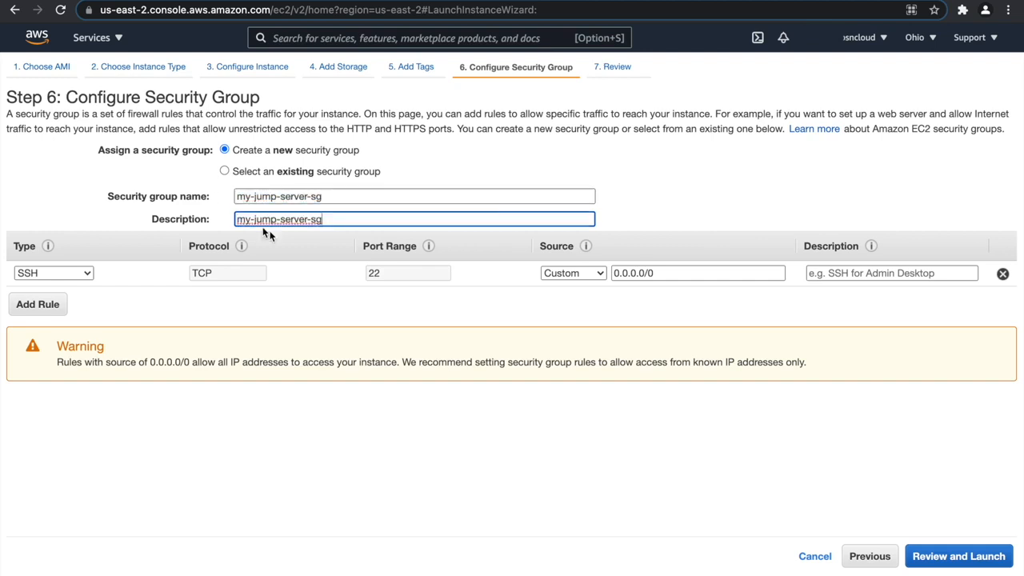
pyautogui.click(959, 554)
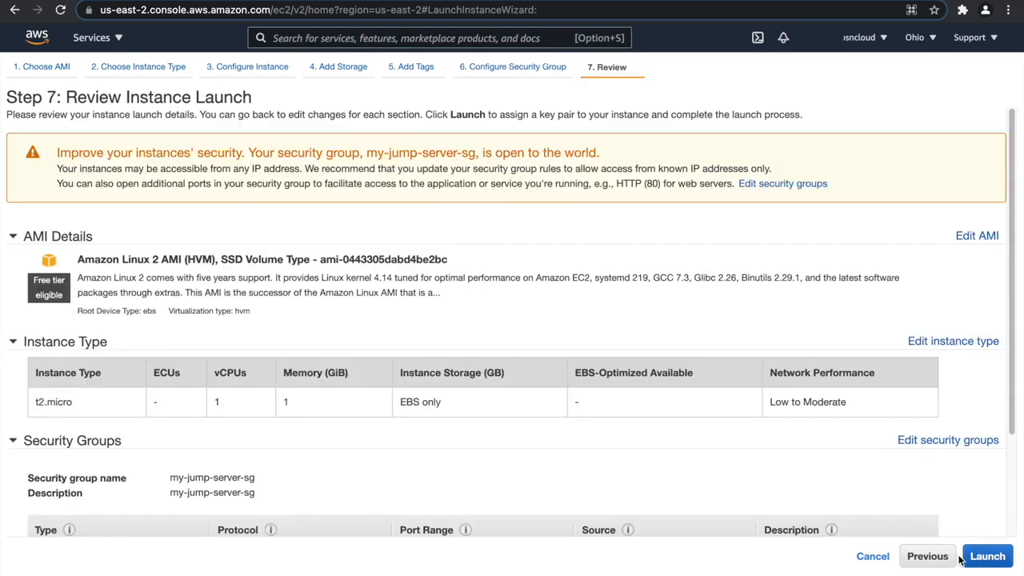
# Launch the instance with a new downloaded key pair named mykeypair, and open the instances list.
pyautogui.click(972, 559)
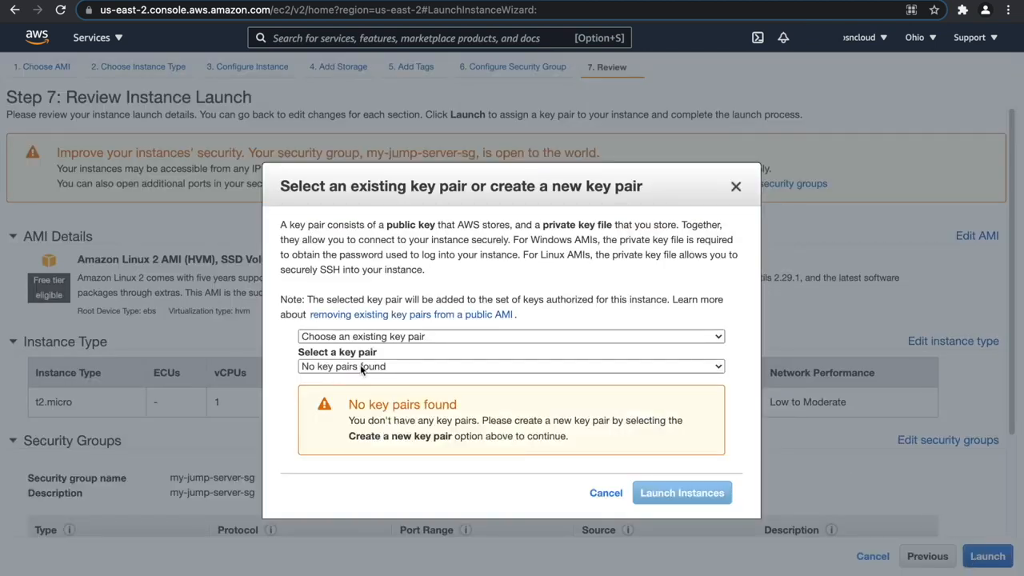
pyautogui.click(365, 339)
pyautogui.click(359, 352)
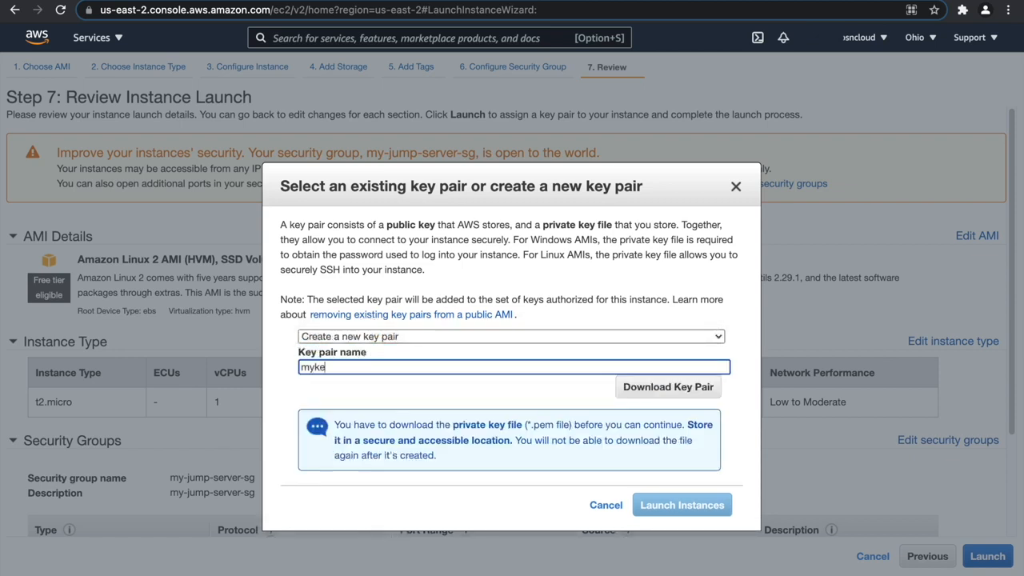
pyautogui.write('mykeypair')
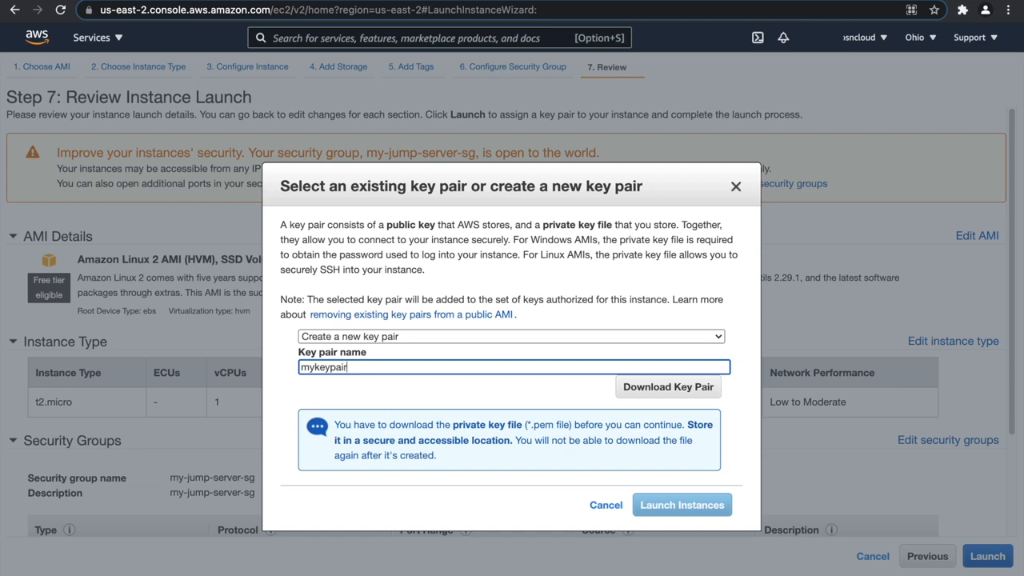
pyautogui.click(685, 391)
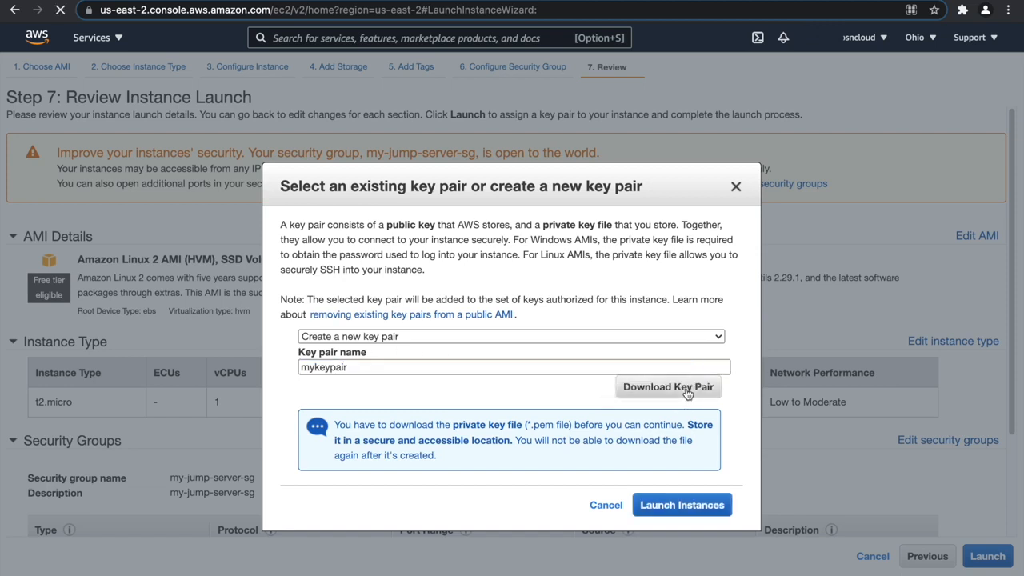
pyautogui.click(682, 505)
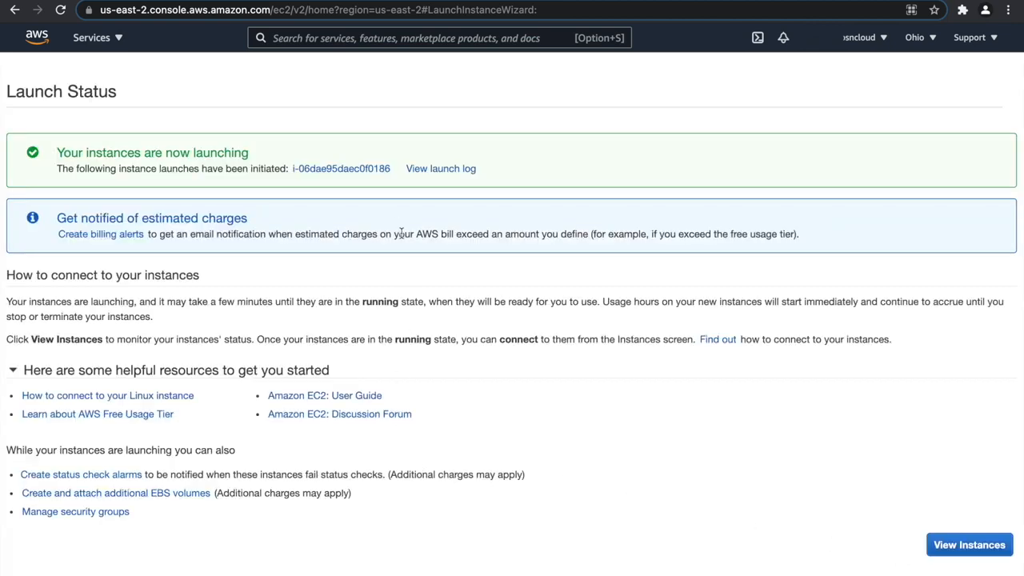
pyautogui.click(968, 545)
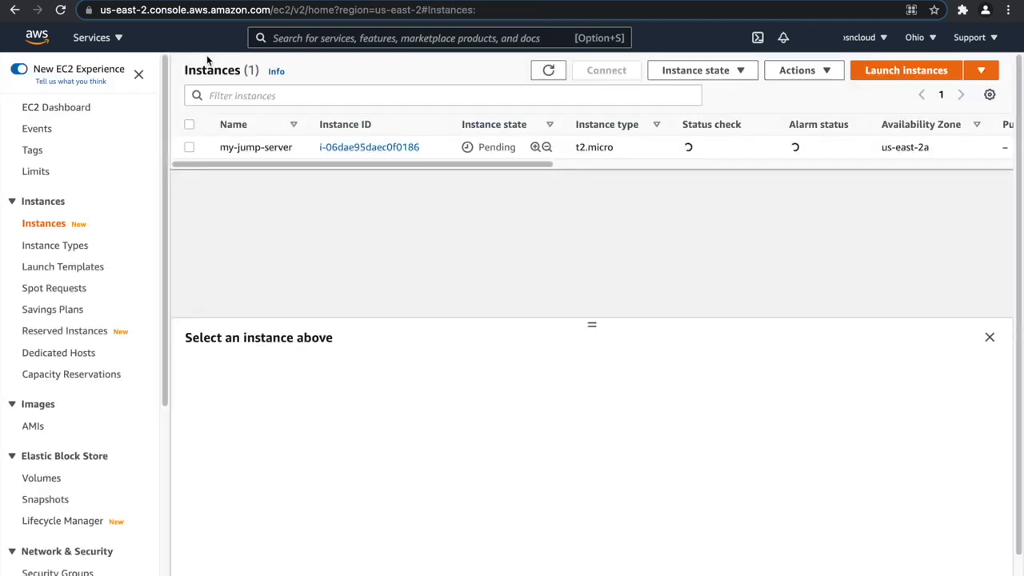
# Start launching another instance with the 64-bit (x86) Amazon Linux 2 AMI and the t2.micro type.
pyautogui.click(909, 69)
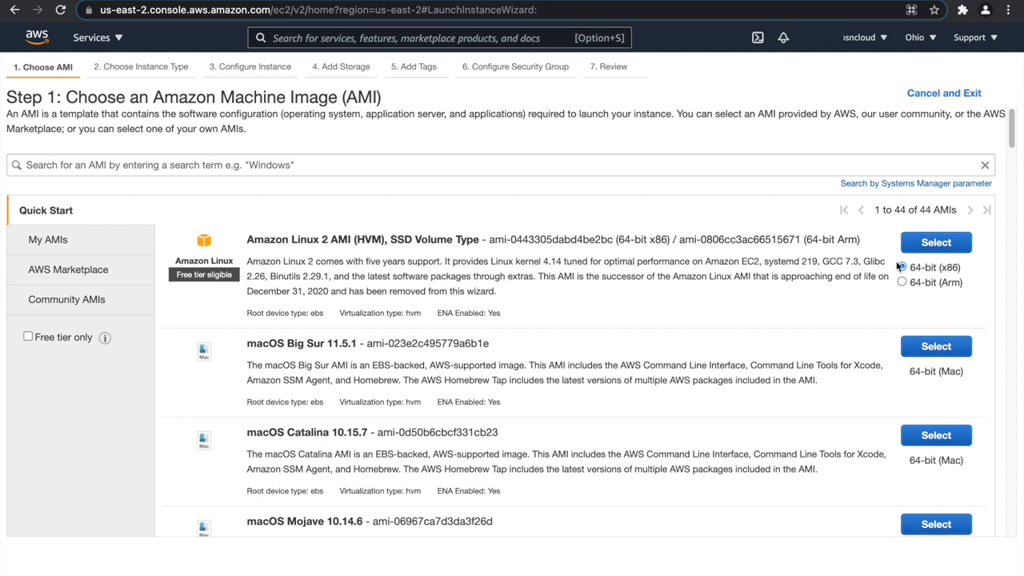
pyautogui.click(950, 244)
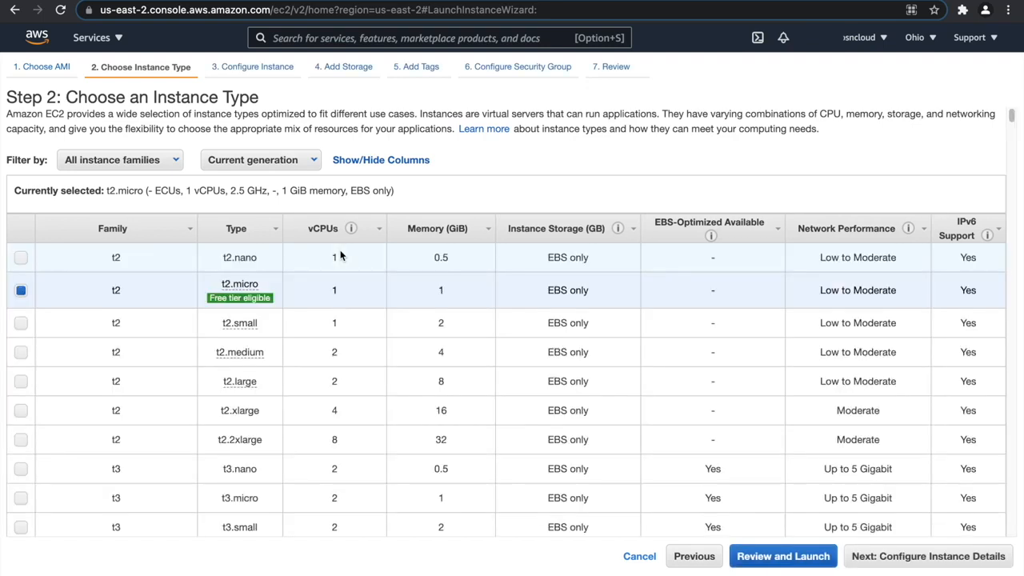
pyautogui.click(903, 556)
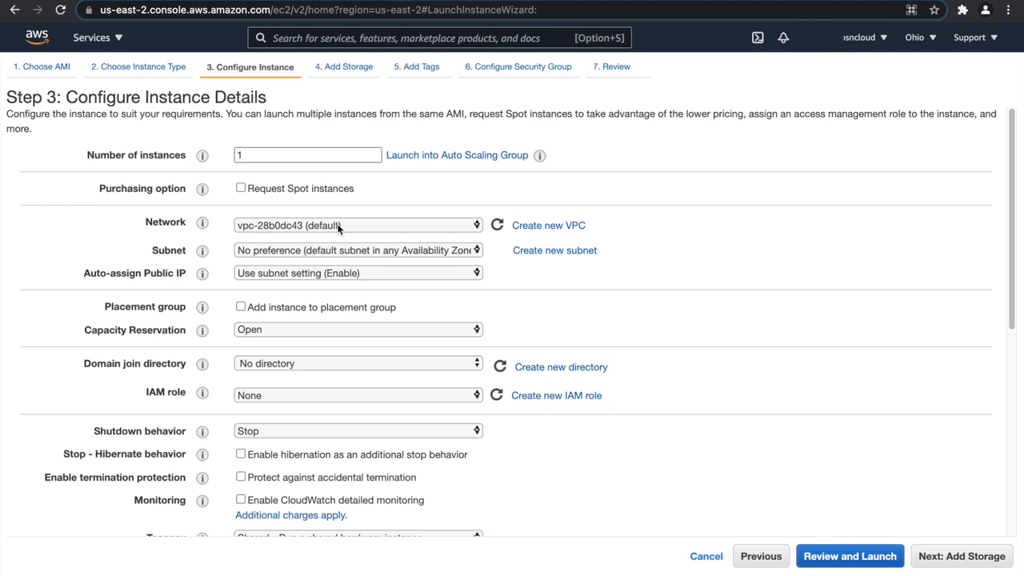
# Place the new instance in my-vpc on my-private-app-subnet-1, and continue to the storage settings.
pyautogui.click(389, 228)
pyautogui.click(378, 244)
pyautogui.click(376, 252)
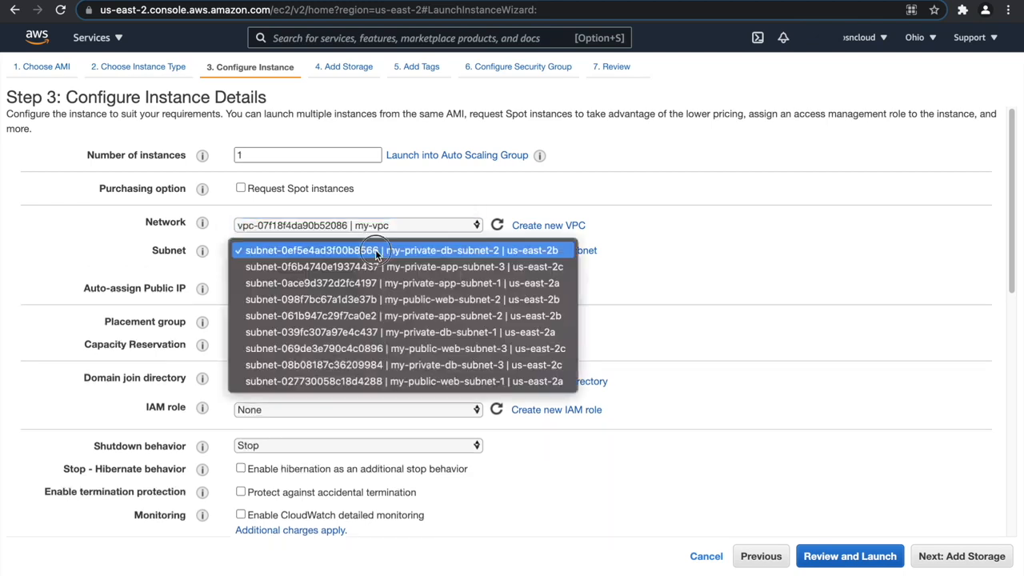
pyautogui.click(445, 283)
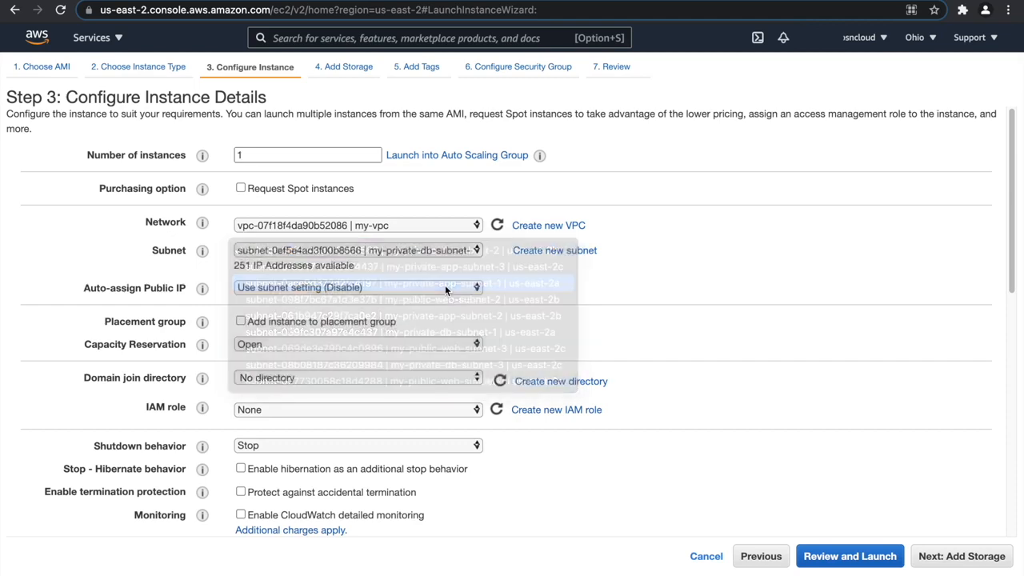
pyautogui.scroll(-10, 688, 323)
pyautogui.click(962, 553)
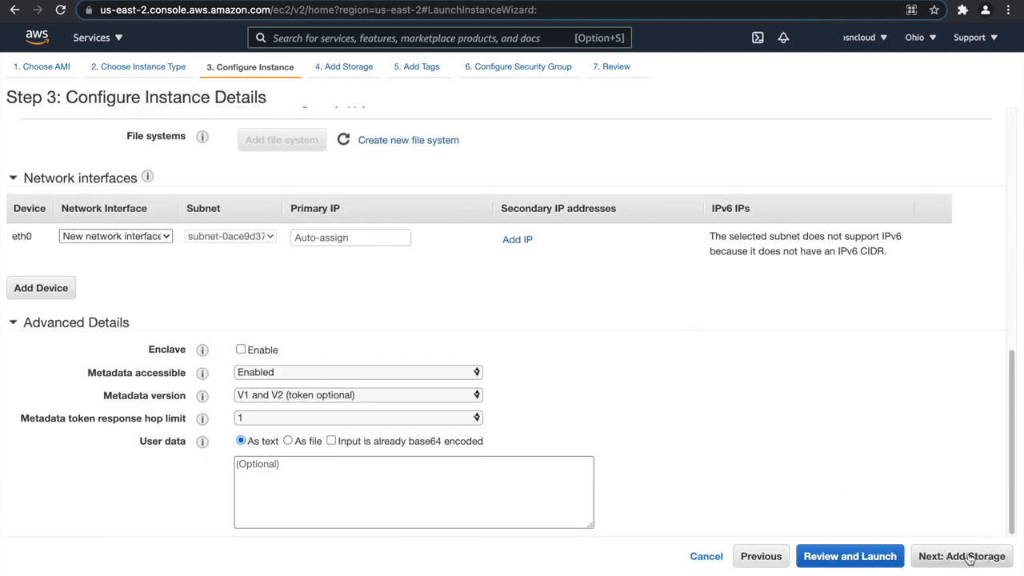
# Keep the default storage, add a Name tag with the value my-php-app-server-1, and continue to the security group settings.
pyautogui.click(968, 555)
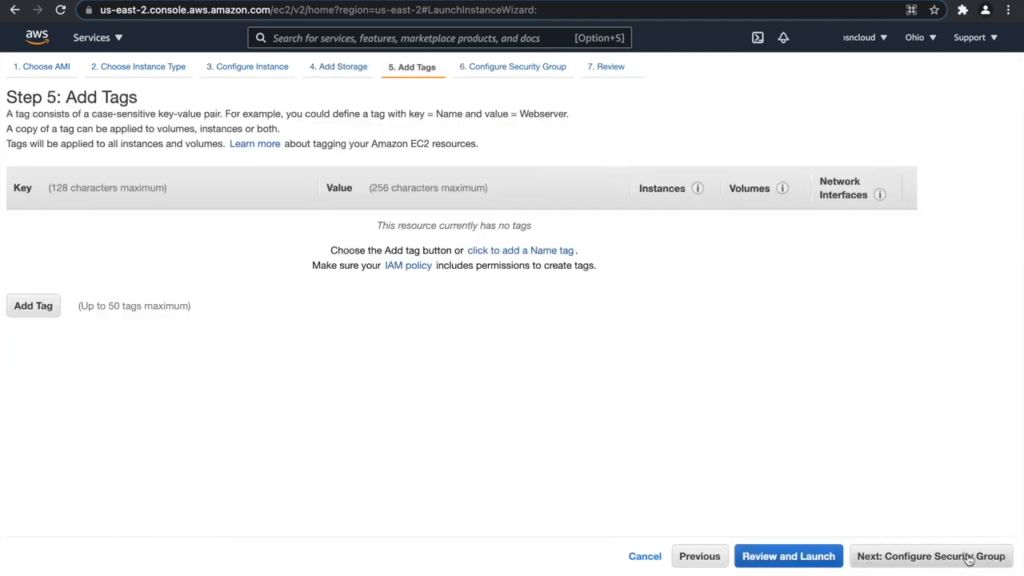
pyautogui.click(52, 312)
pyautogui.write('Name')
pyautogui.press('Tab')
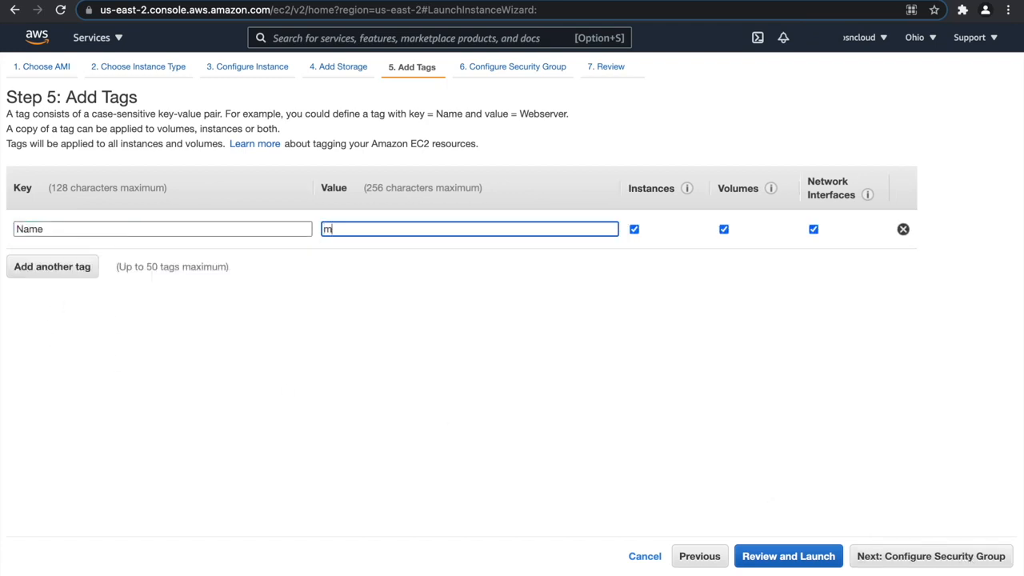
pyautogui.write('my-')
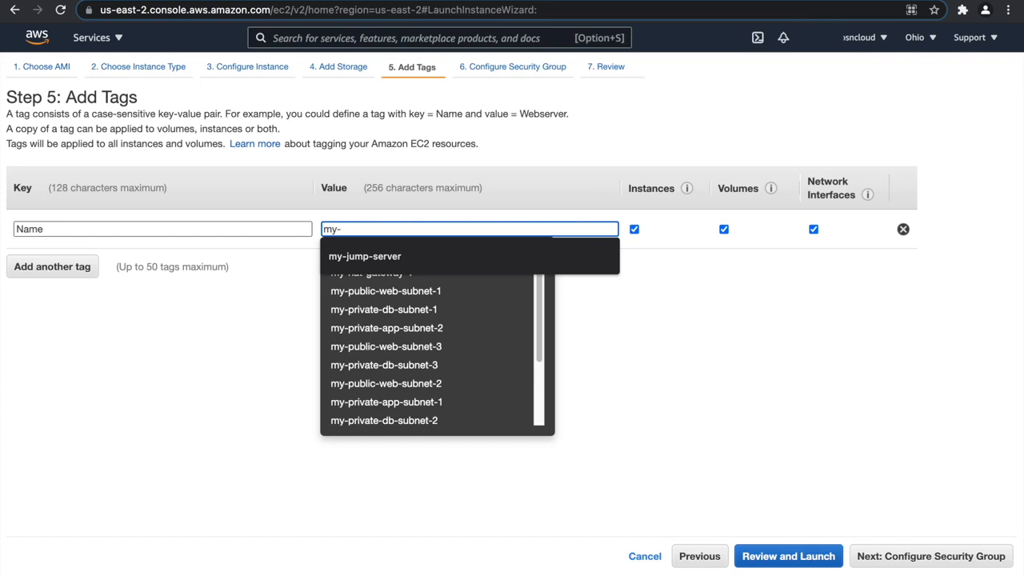
pyautogui.write('php-app')
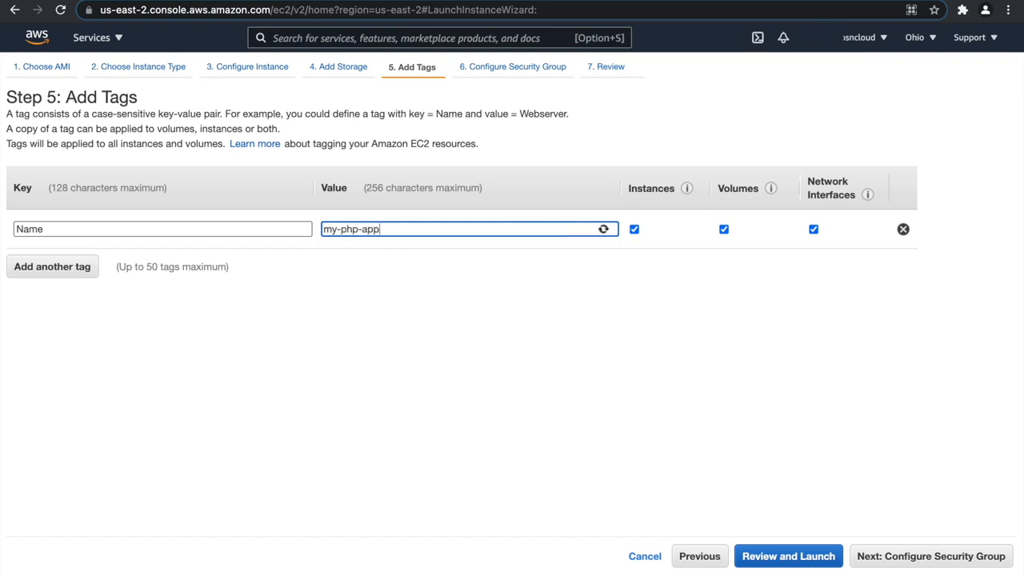
pyautogui.write('-server-1')
pyautogui.click(930, 554)
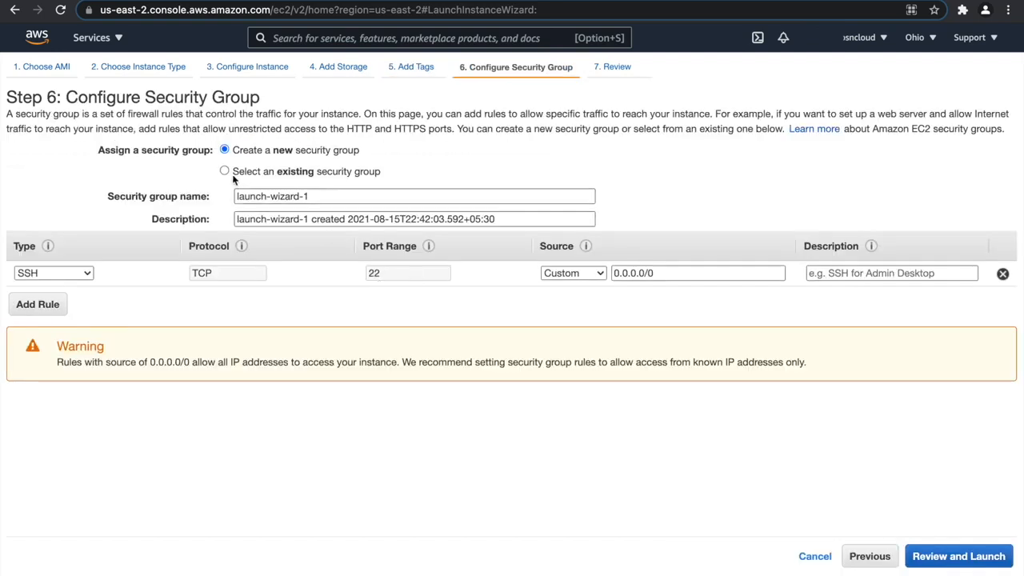
# Define a new security group with my-php-app-server-sg as both its name and description.
pyautogui.click(224, 171)
pyautogui.click(224, 150)
pyautogui.moveTo(320, 195); pyautogui.dragTo(197, 190)
pyautogui.write('my-php-app-server-sg')
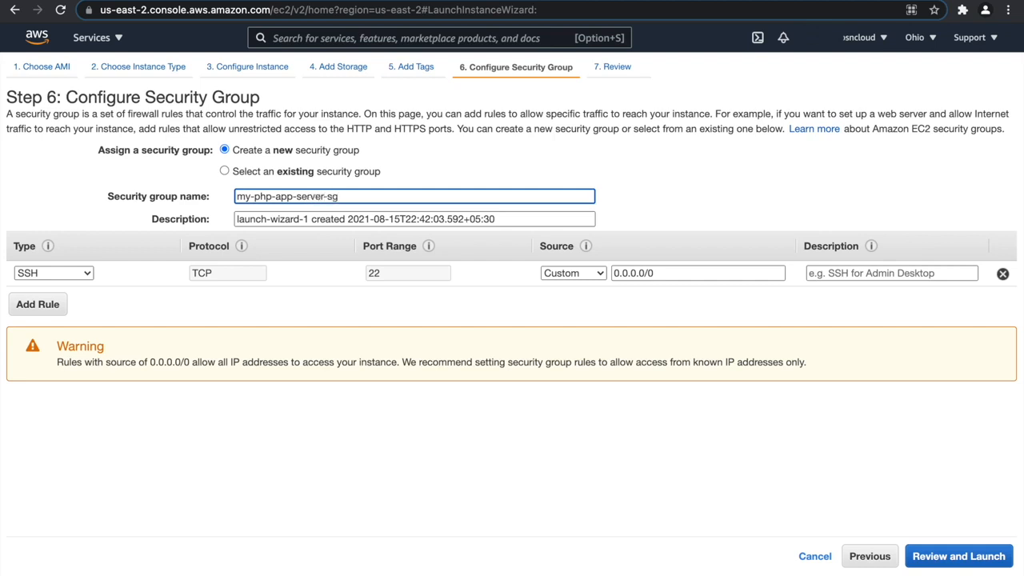
pyautogui.press('super+a')
pyautogui.press('super+c')
pyautogui.press('Tab')
pyautogui.press('super+v')
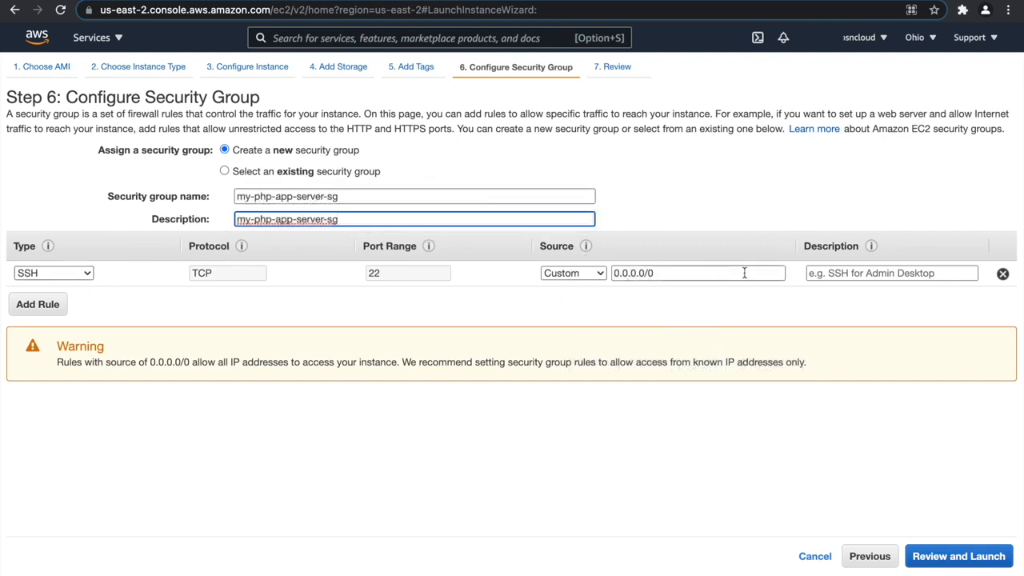
# Set the SSH rule's source to the my-jump-server-sg security group, and proceed to the launch review.
pyautogui.click(831, 272)
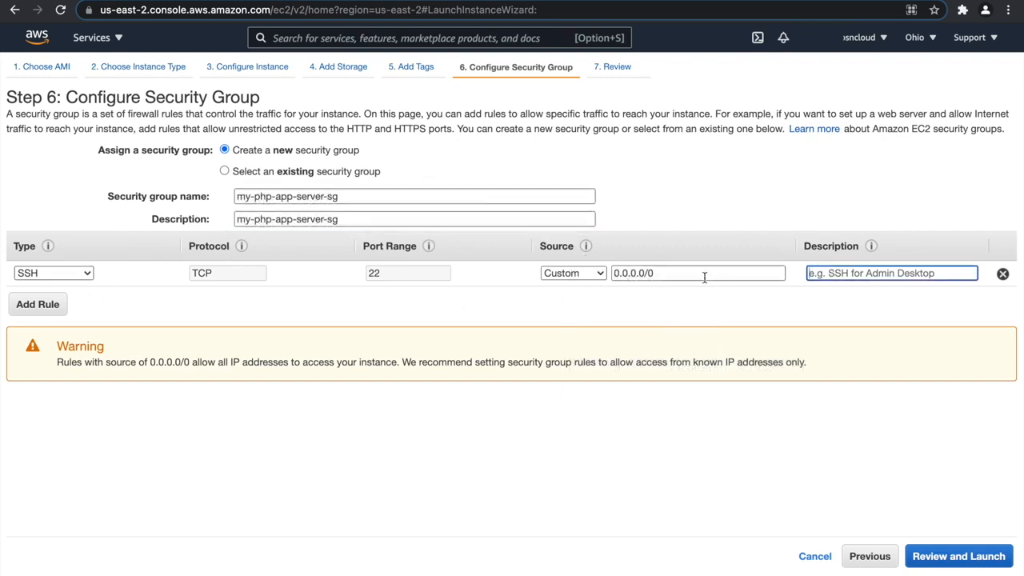
pyautogui.moveTo(720, 274); pyautogui.dragTo(590, 274)
pyautogui.write('my')
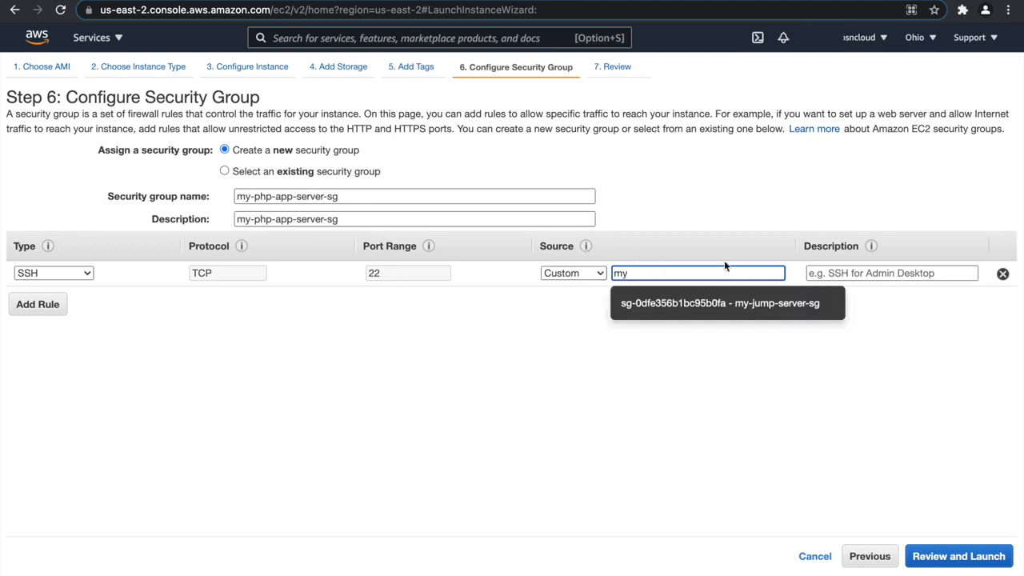
pyautogui.click(720, 304)
pyautogui.click(958, 557)
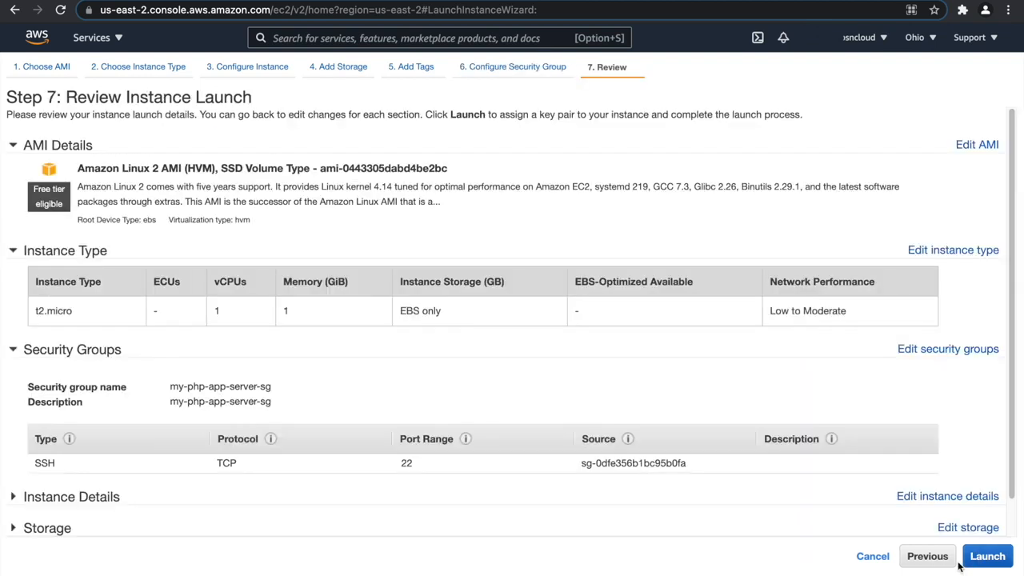
# Launch the instance with the existing mykeypair, acknowledging private key access, and show all instances without the ID filter.
pyautogui.click(982, 555)
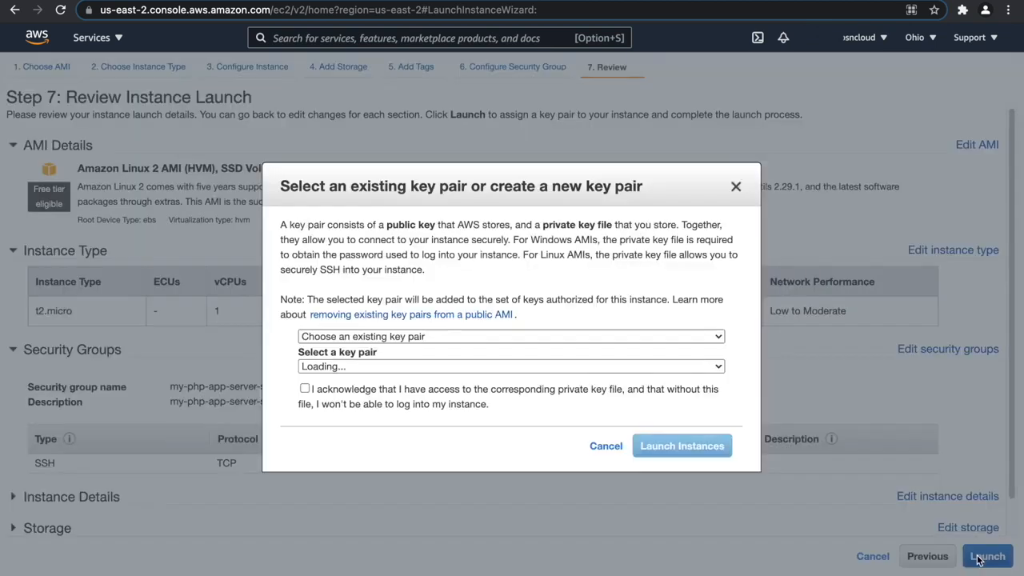
pyautogui.click(306, 389)
pyautogui.click(703, 448)
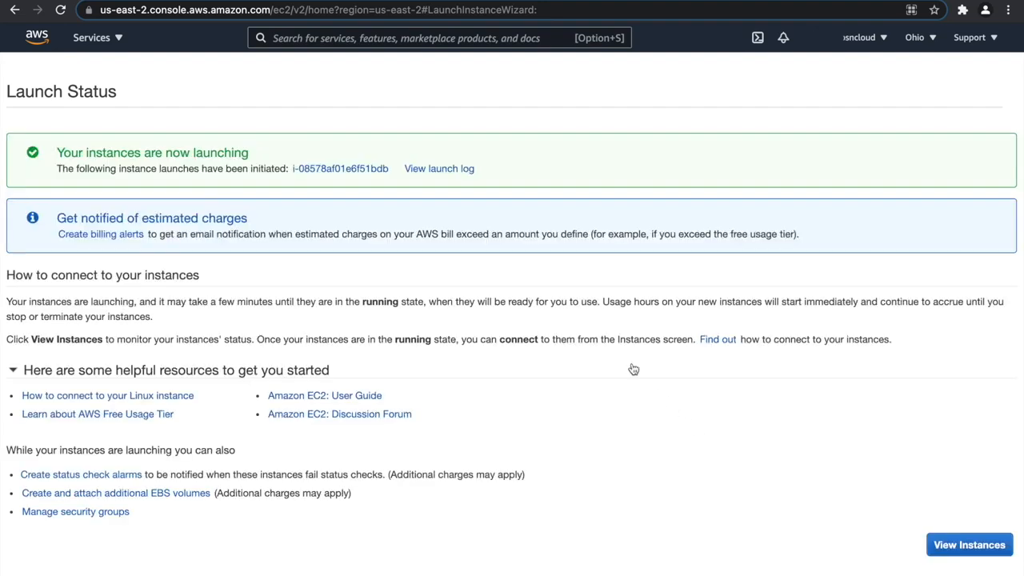
pyautogui.click(372, 169)
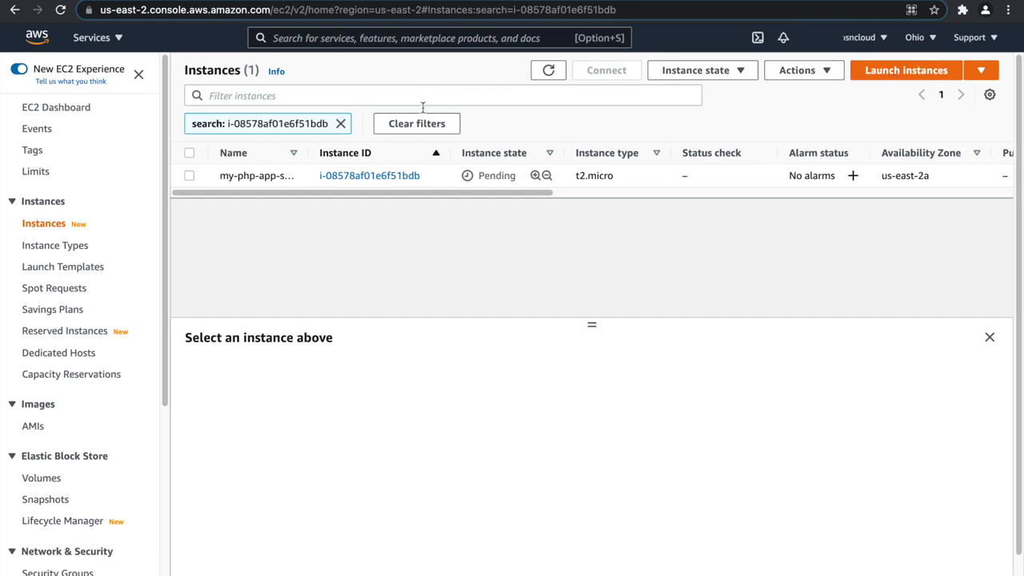
pyautogui.click(341, 123)
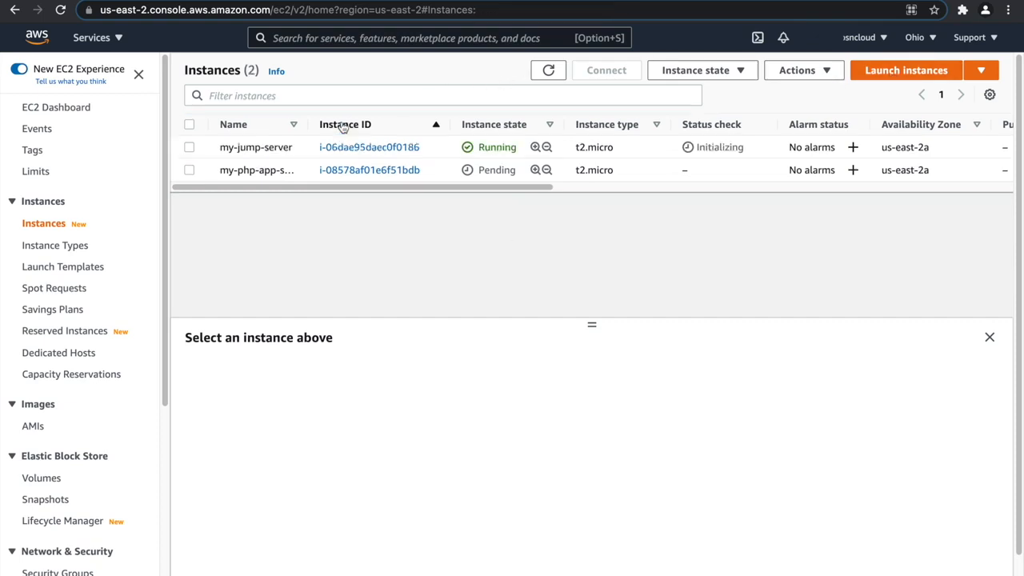
# Begin launching another instance from the 64-bit (x86) Amazon Linux 2 AMI with the t2.micro type, and continue to the instance details.
pyautogui.click(914, 72)
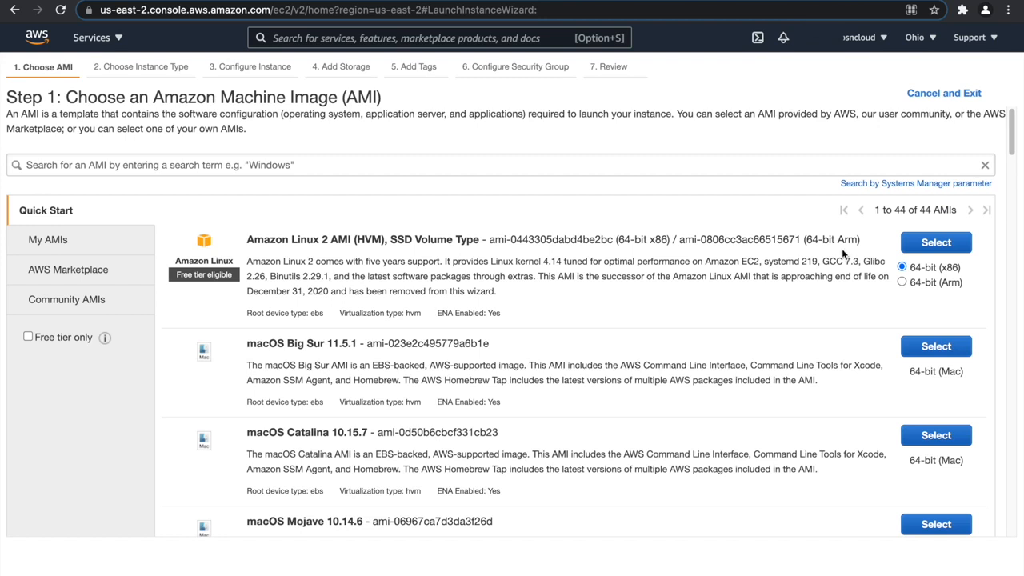
pyautogui.click(915, 243)
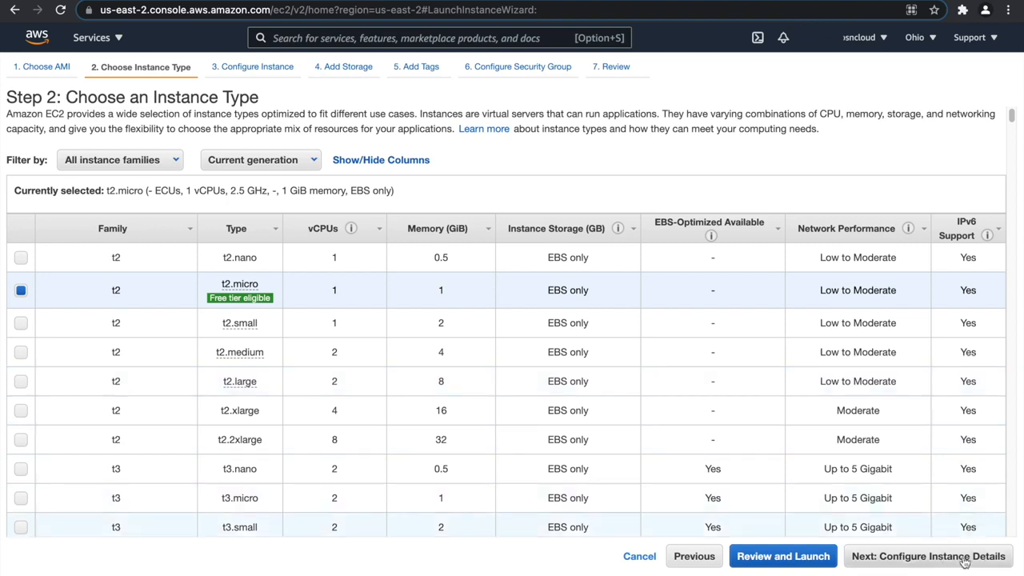
pyautogui.click(962, 558)
# Set the network to my-vpc and the subnet to my-private-app-subnet-2 in us-east-2b, and continue to storage.
pyautogui.click(372, 224)
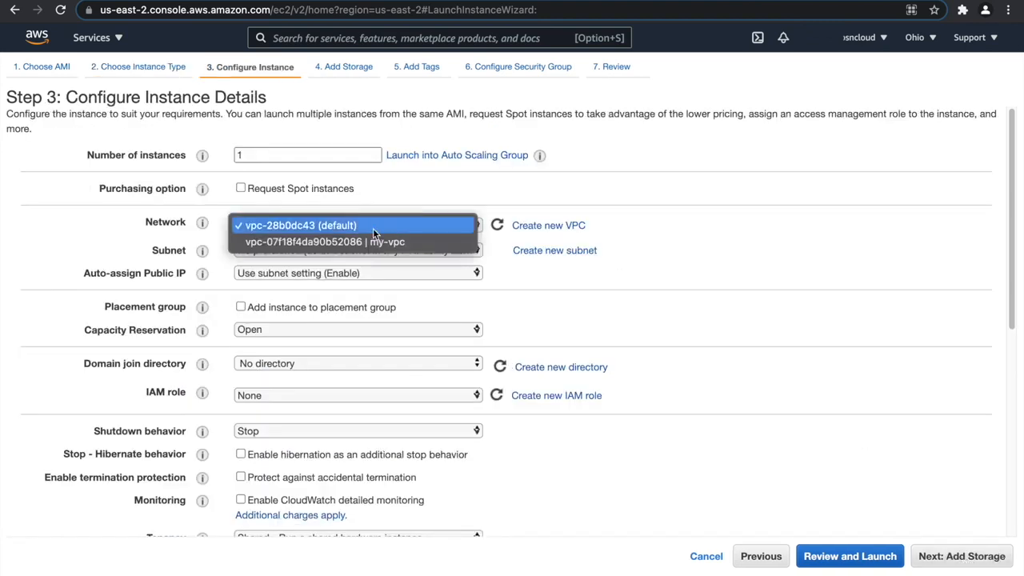
pyautogui.click(400, 242)
pyautogui.click(404, 252)
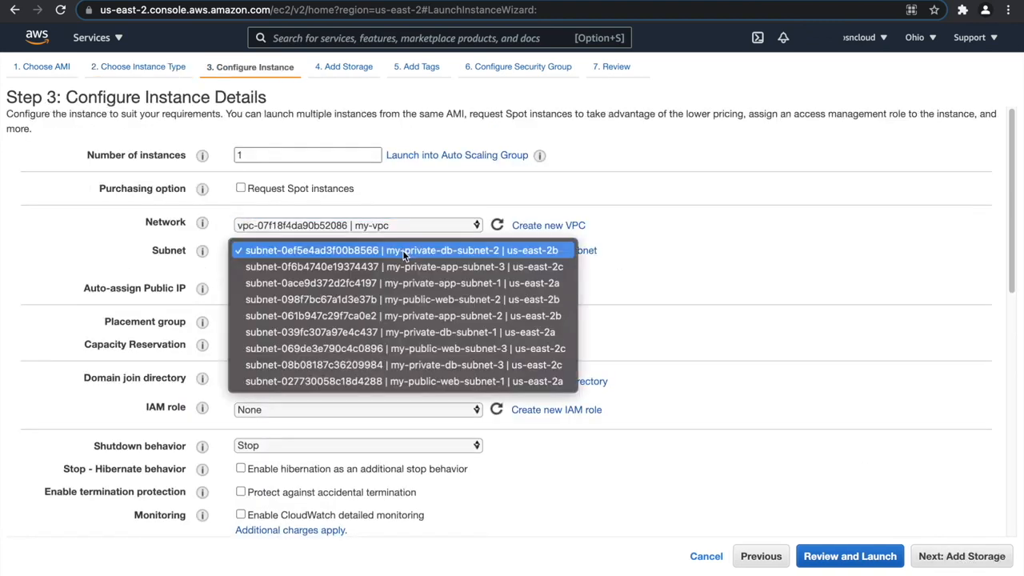
pyautogui.click(488, 316)
pyautogui.click(947, 561)
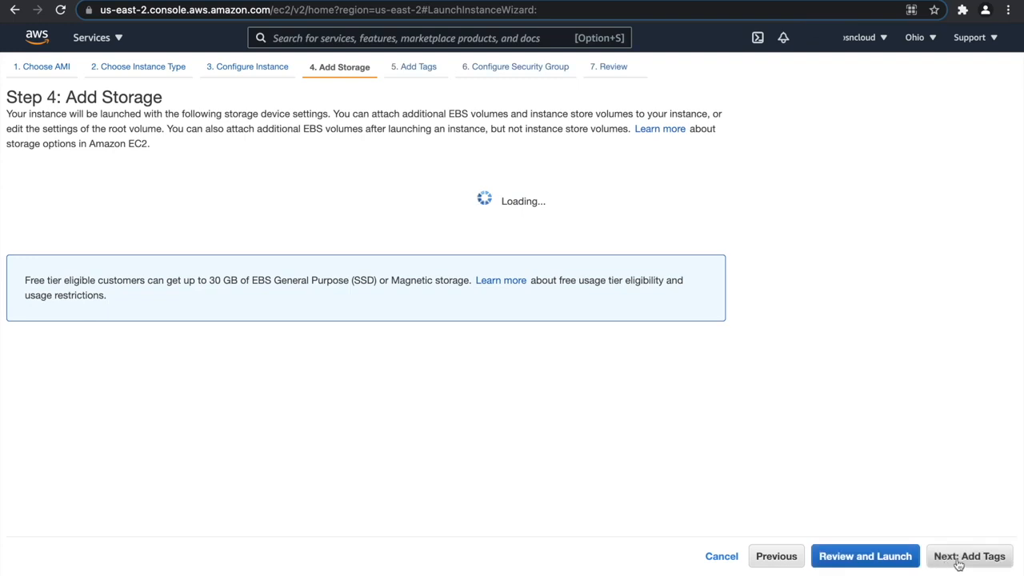
# Keep the default storage, add a Name tag with the value my-php-app-server-2, and continue to the security group settings.
pyautogui.click(966, 557)
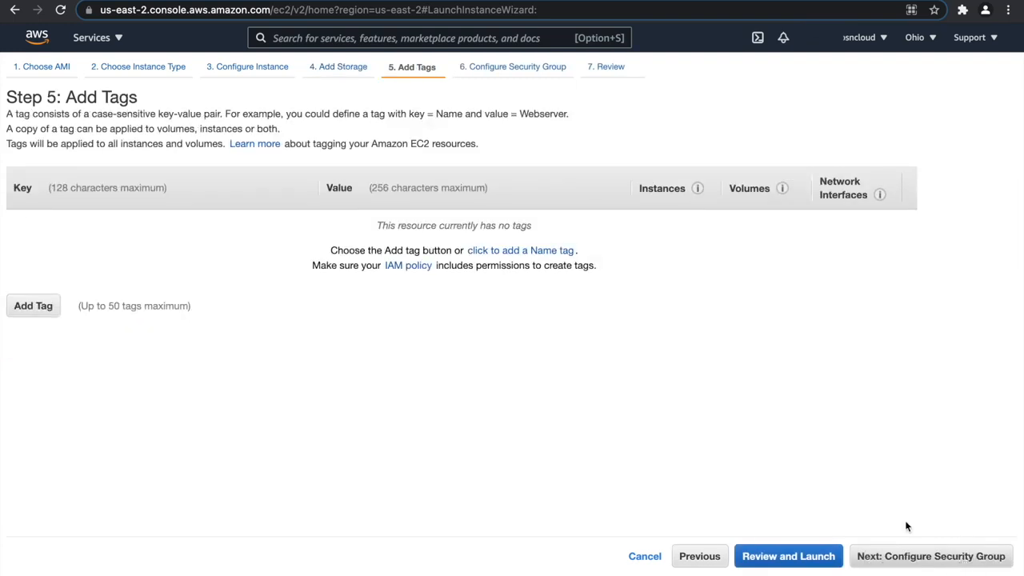
pyautogui.click(44, 304)
pyautogui.write('Name')
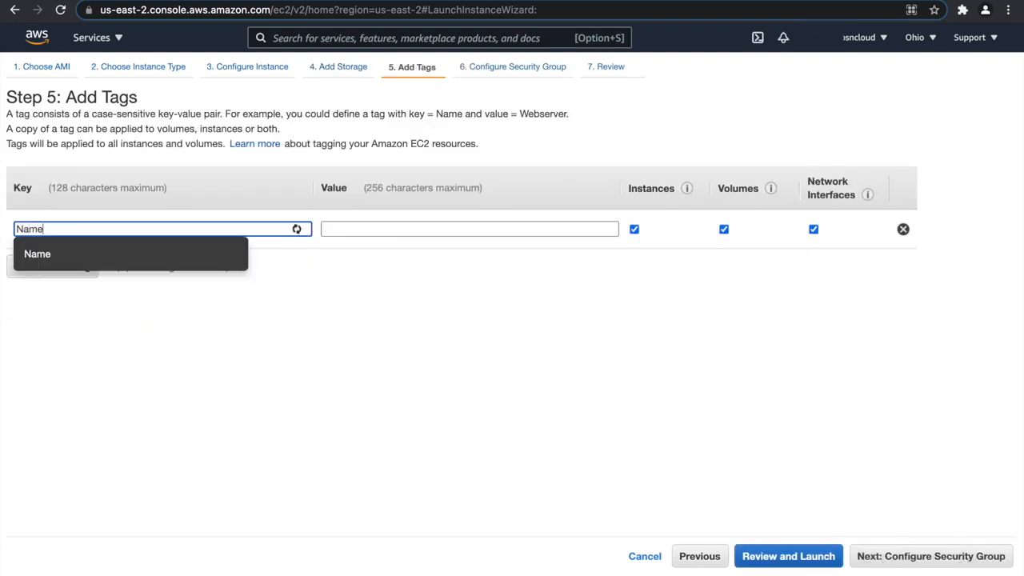
pyautogui.press('Tab')
pyautogui.write('my')
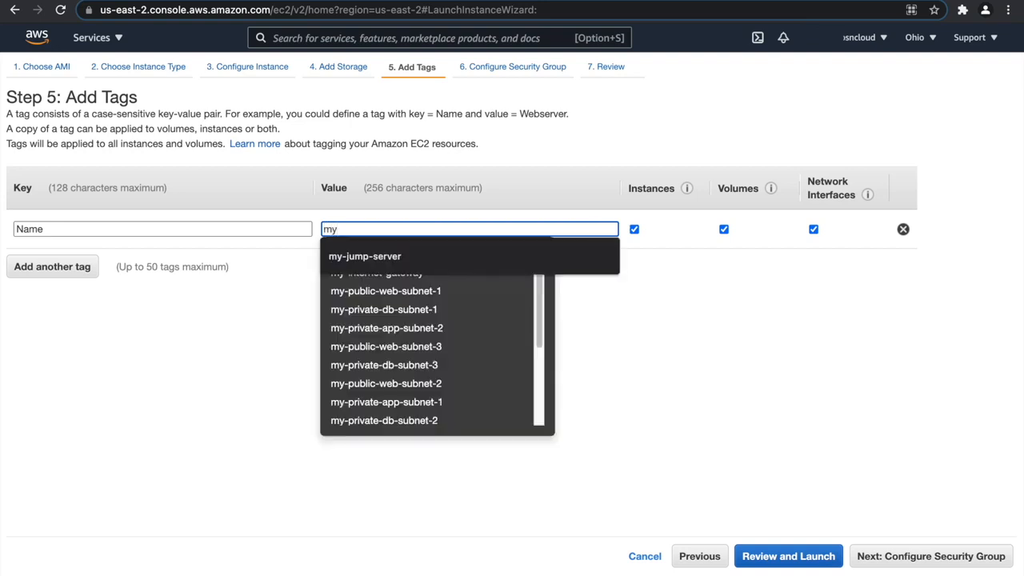
pyautogui.write('-php-')
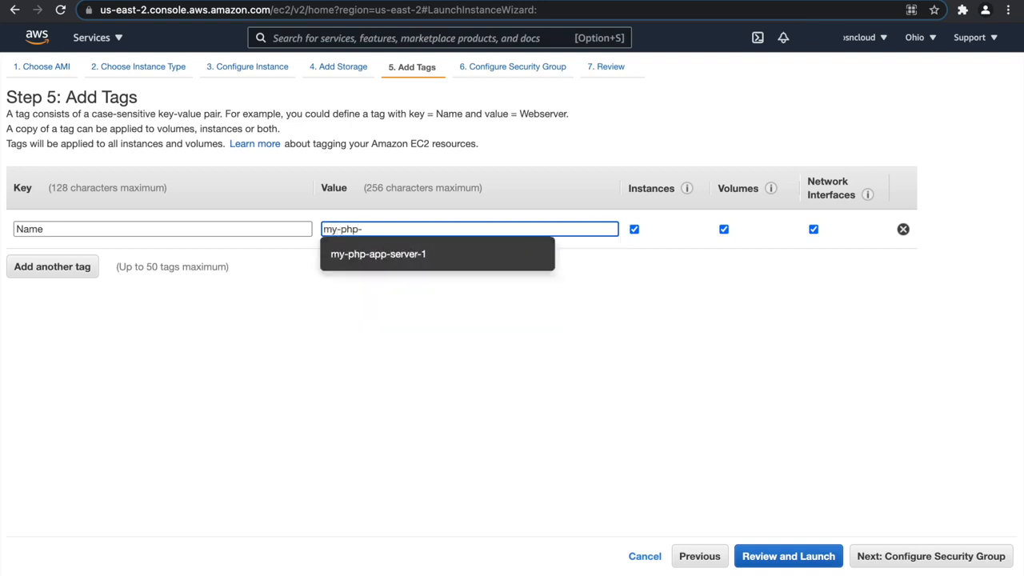
pyautogui.click(377, 255)
pyautogui.press('BackSpace')
pyautogui.write('2')
pyautogui.click(877, 554)
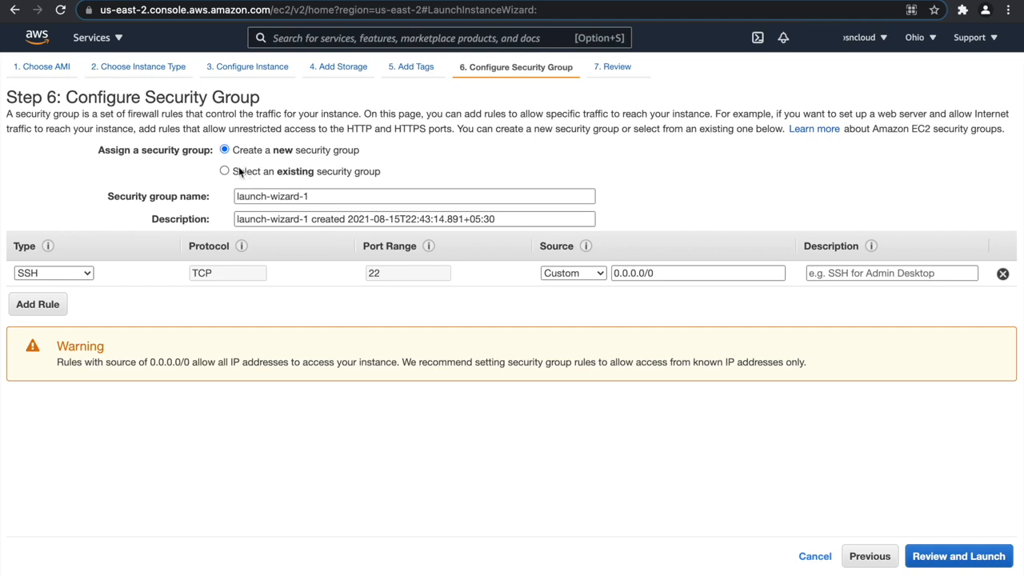
# Assign the existing my-php-app-server-sg security group and proceed to the launch review.
pyautogui.click(238, 169)
pyautogui.click(380, 270)
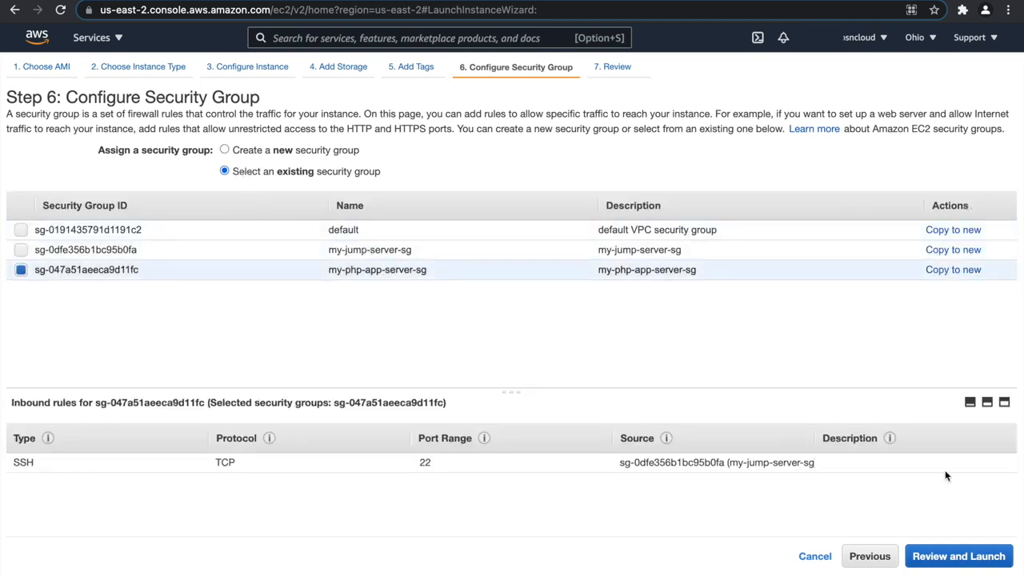
pyautogui.click(976, 557)
# Launch the instance with the existing mykeypair, acknowledging private key access, and refresh the instances list.
pyautogui.click(985, 557)
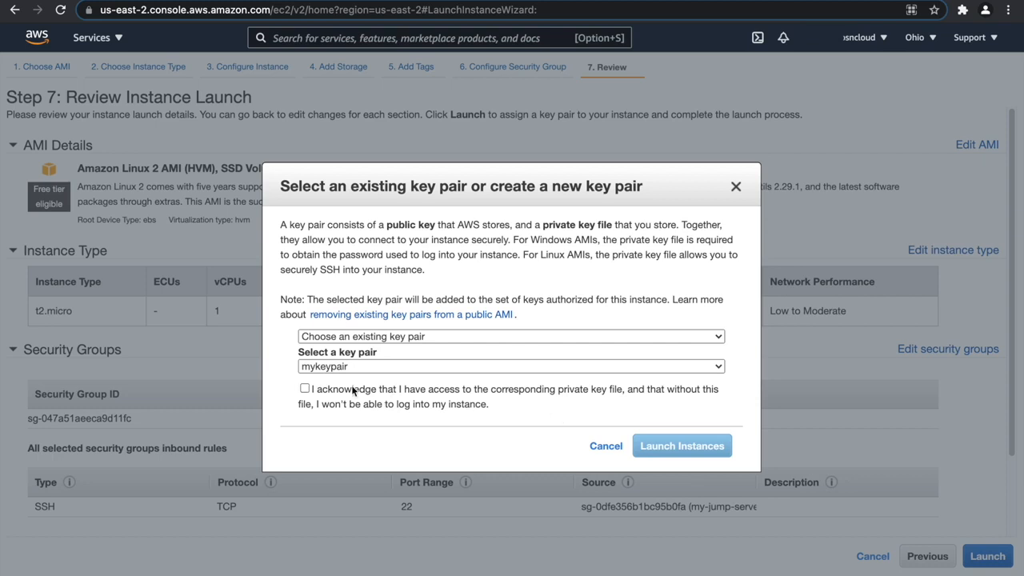
pyautogui.click(305, 388)
pyautogui.click(680, 447)
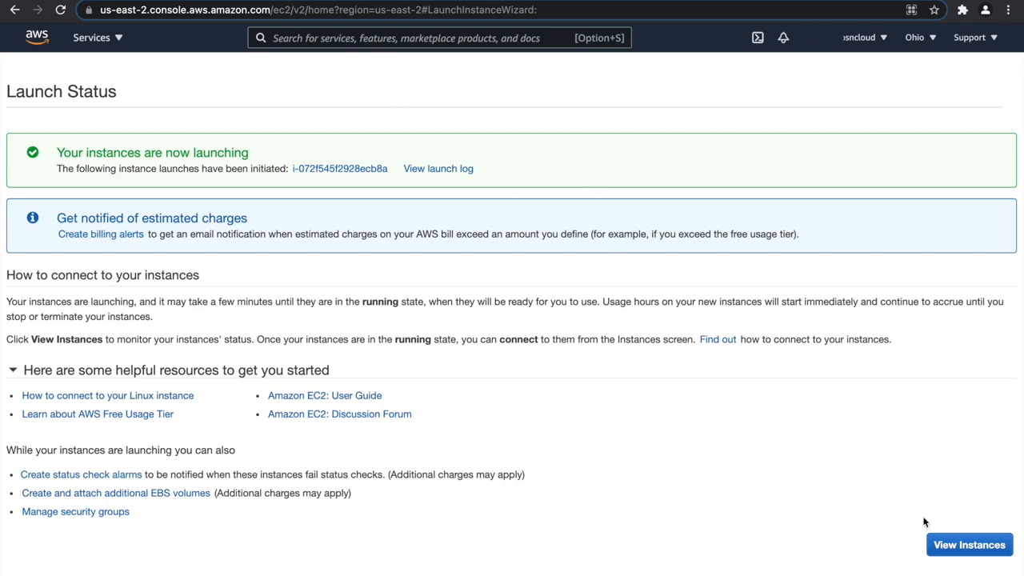
pyautogui.click(936, 557)
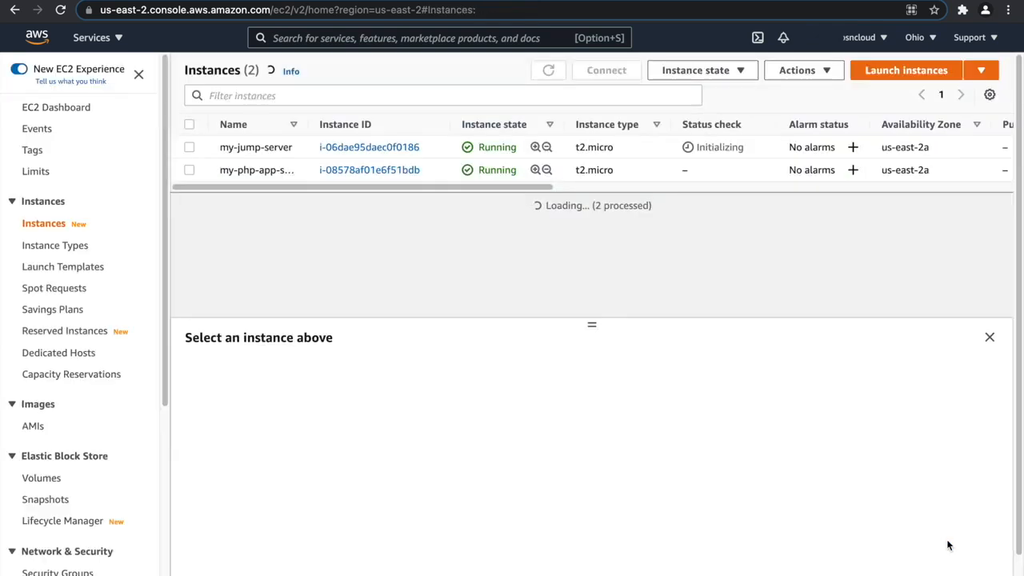
pyautogui.click(548, 71)
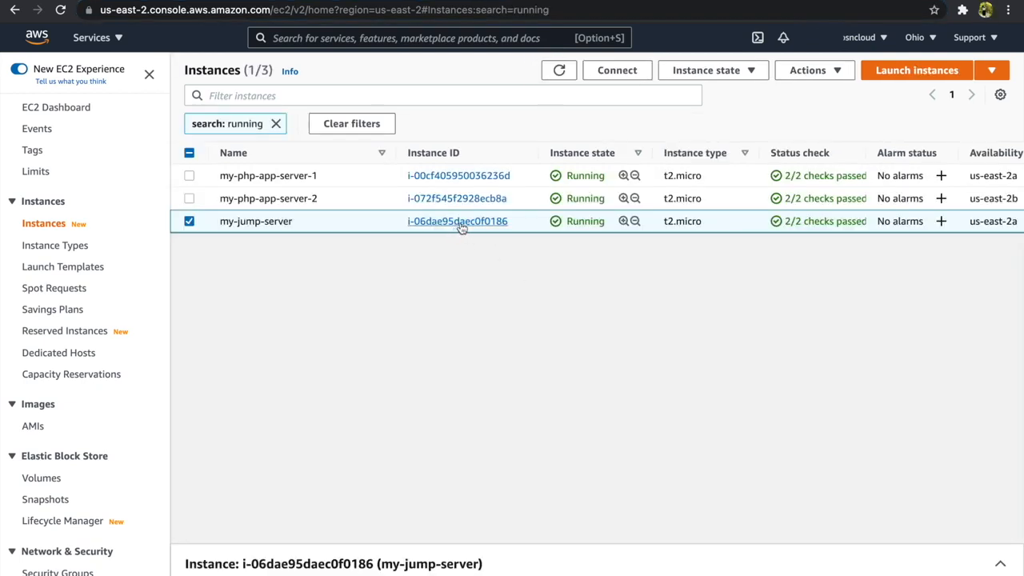
# Open the my-jump-server instance's SSH client connection details and copy the example SSH command.
pyautogui.click(455, 226)
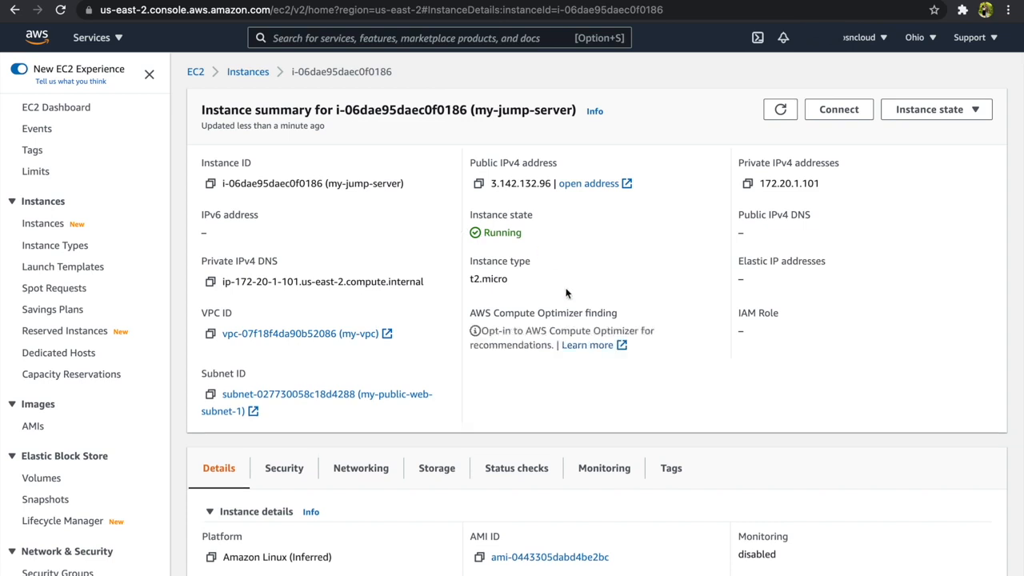
pyautogui.click(838, 108)
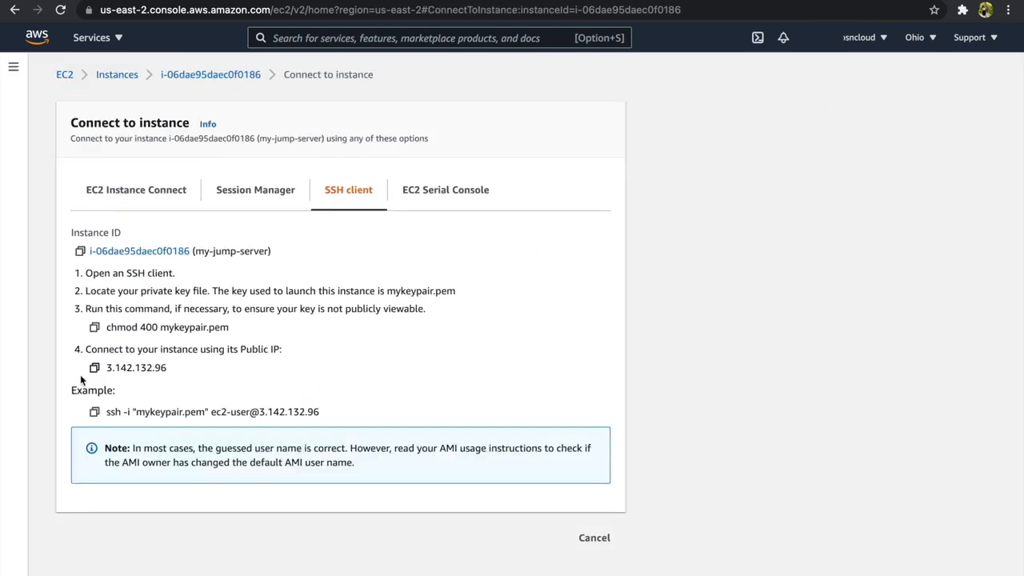
pyautogui.click(94, 411)
pyautogui.hotkey('ctrl', 'Left')
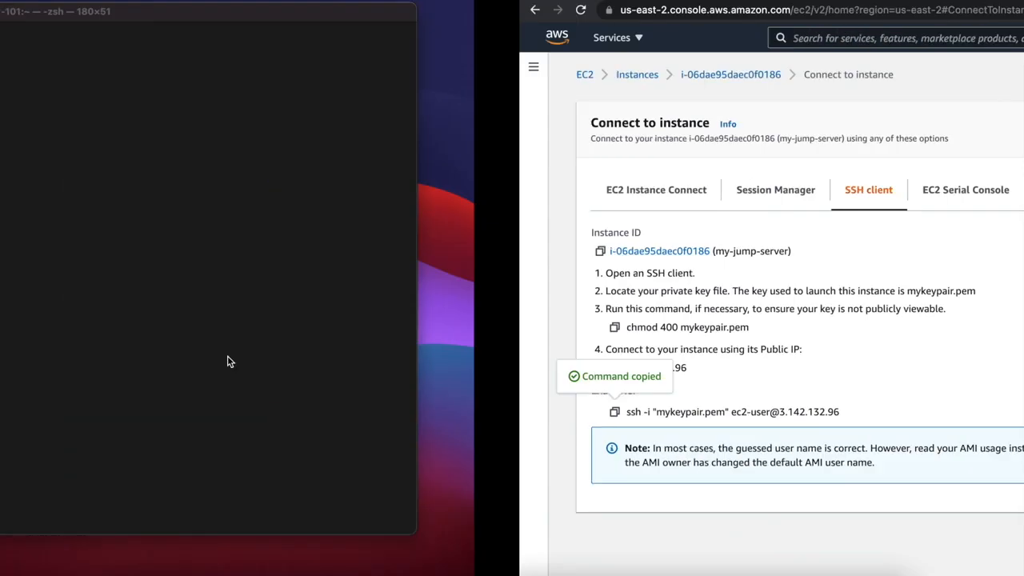
pyautogui.write('chmod ')
pyautogui.write('400 m')
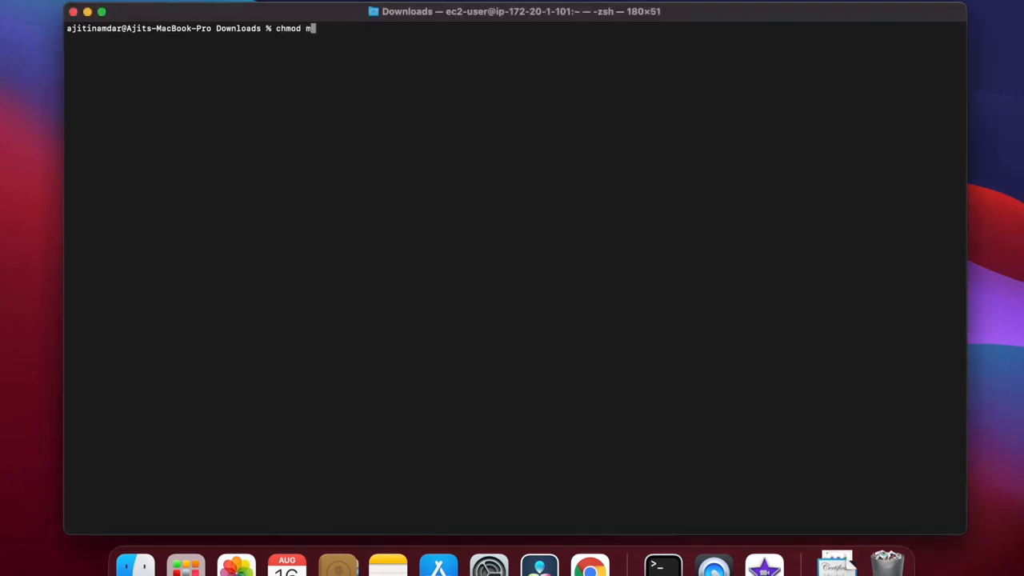
pyautogui.write('ykeypair.pem')
pyautogui.press('Return')
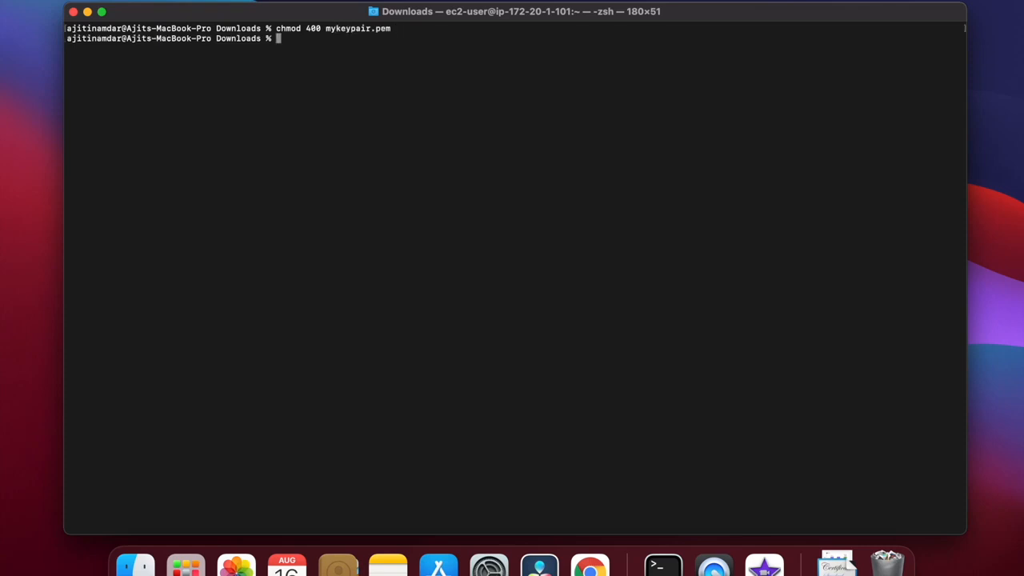
pyautogui.press('super+v')
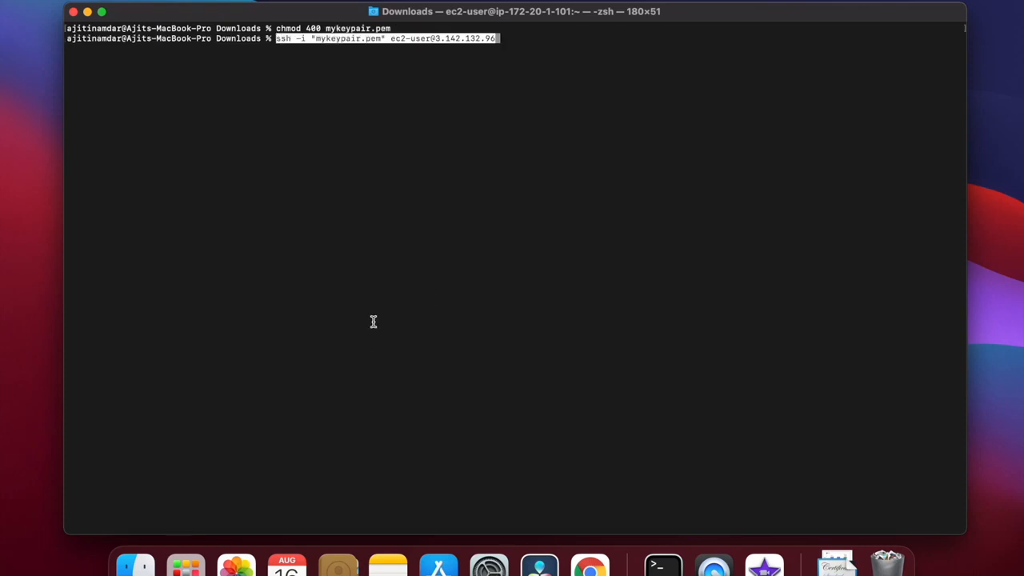
pyautogui.press('Return')
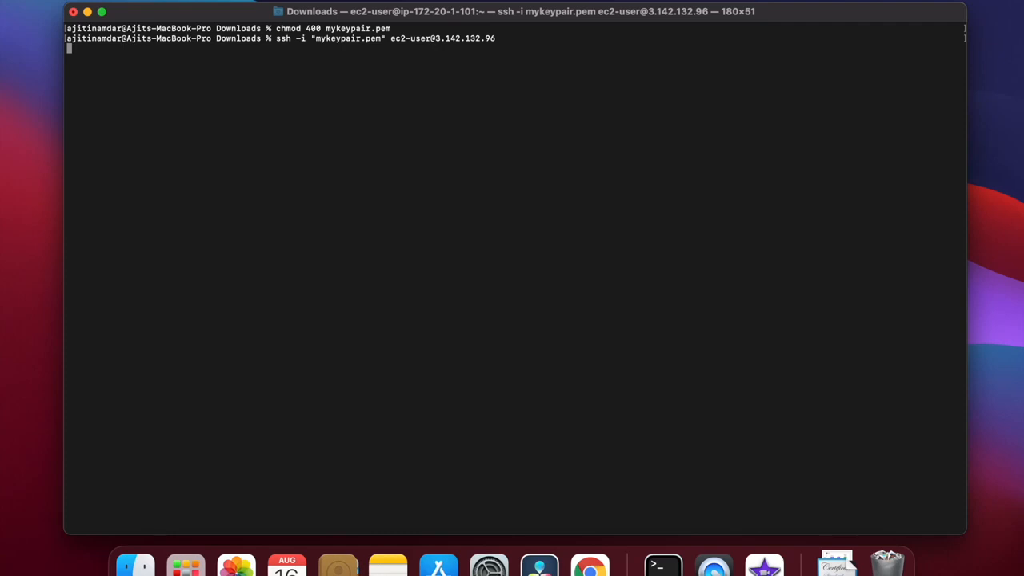
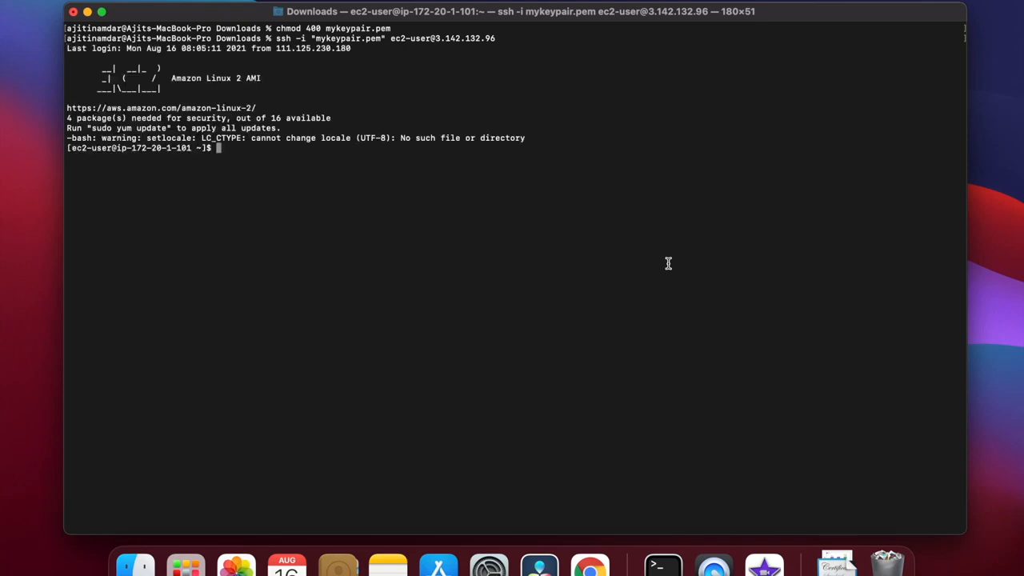
# Clear the screen, restrict the key file on the jump server with chmod 400 mykeypair.pem, and clear again.
pyautogui.write('clear')
pyautogui.press('Return')
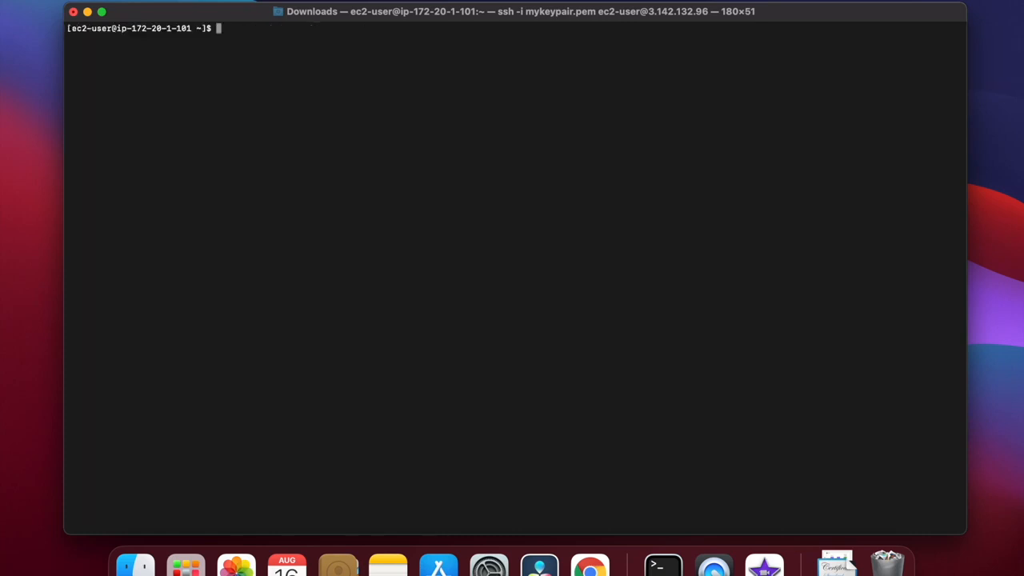
pyautogui.write('chmod 400 m')
pyautogui.press('Tab')
pyautogui.press('Return')
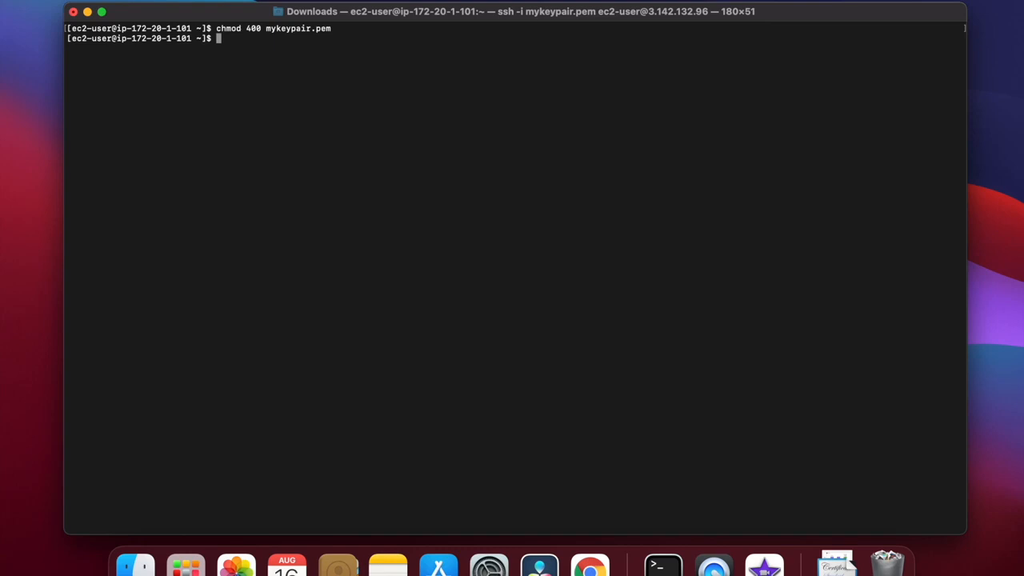
pyautogui.write('clear')
pyautogui.press('Return')
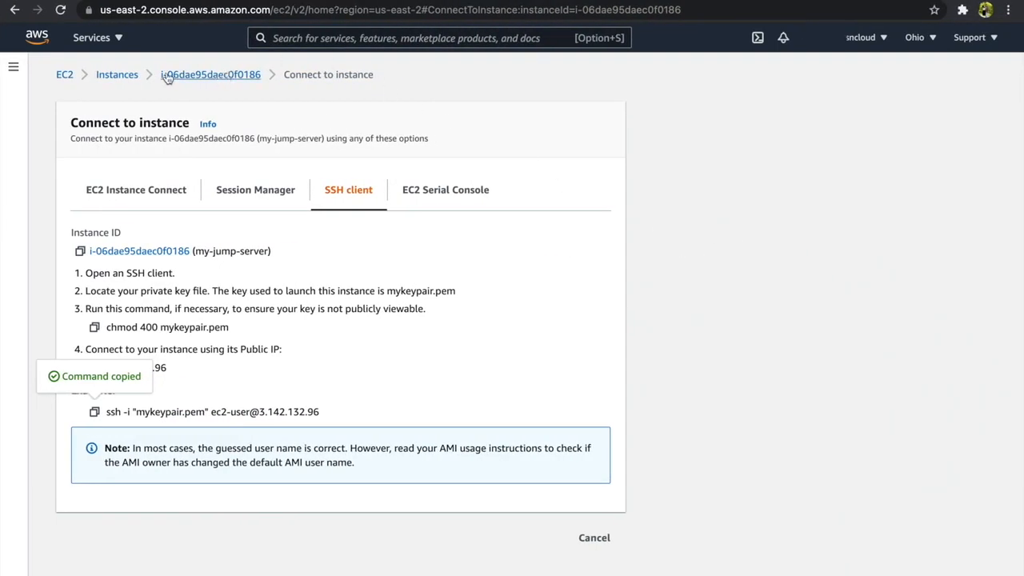
# Switch to the AWS console, open the my-php-app-server-1 instance's SSH client connection details, and copy the example SSH command.
pyautogui.click(127, 76)
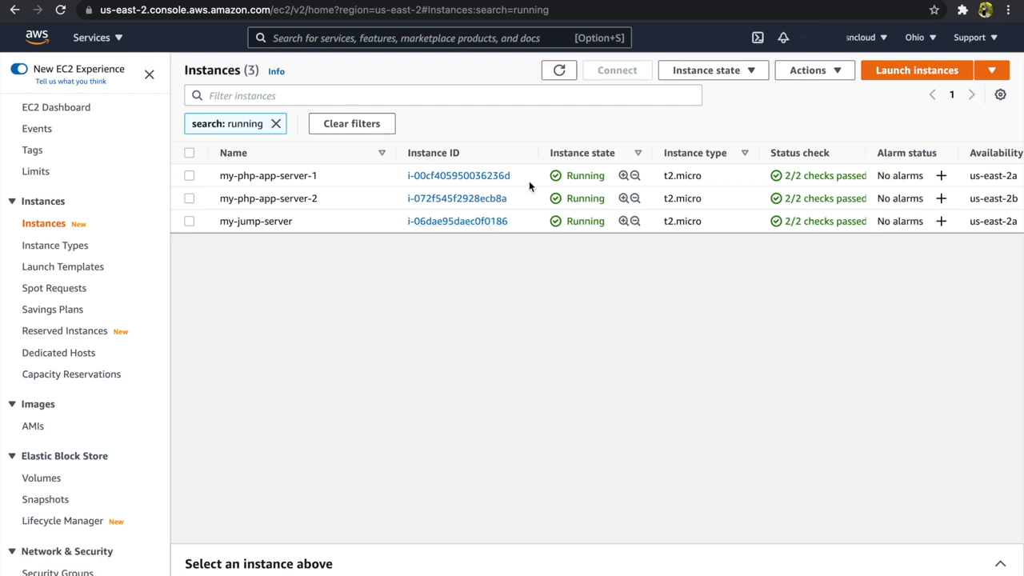
pyautogui.click(299, 175)
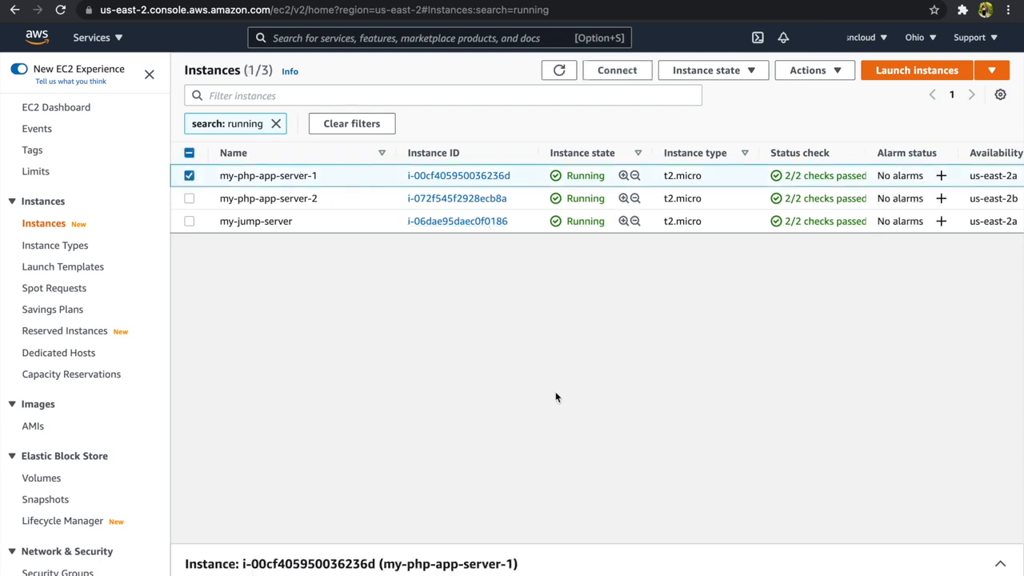
pyautogui.click(480, 178)
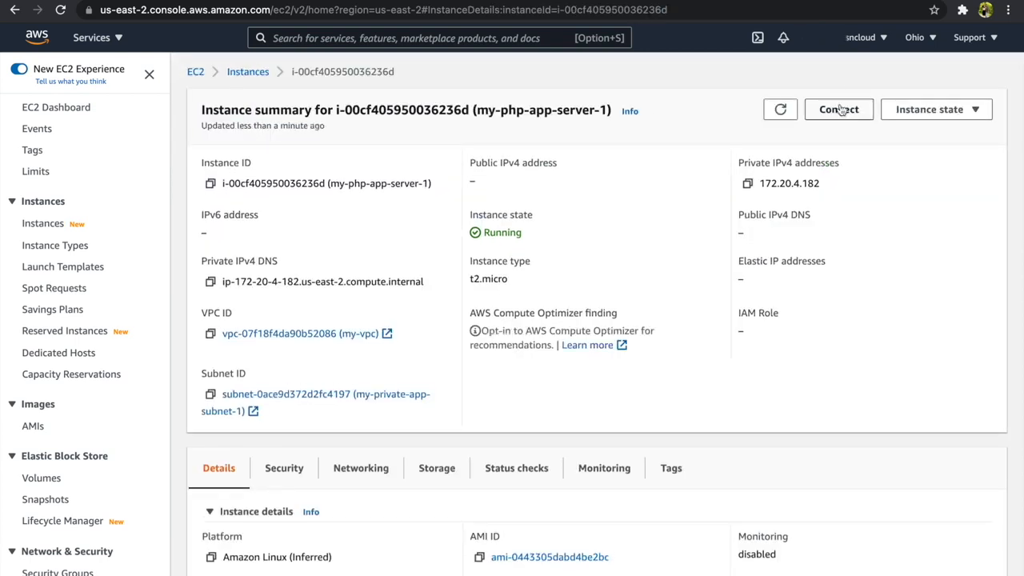
pyautogui.click(838, 110)
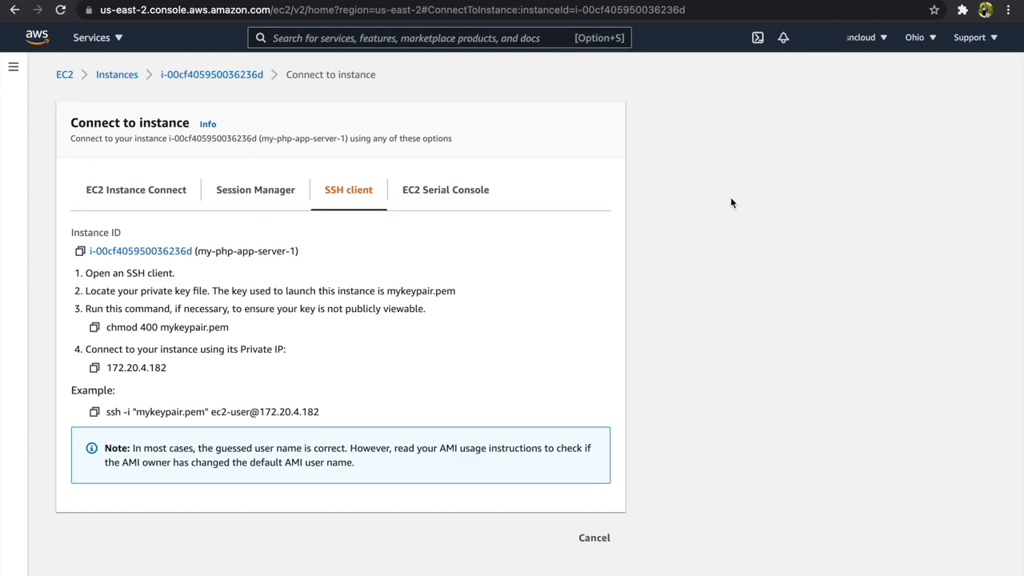
pyautogui.click(94, 411)
pyautogui.hotkey('ctrl', 'Right')
pyautogui.hotkey('ctrl', 'Left')
pyautogui.hotkey('ctrl', 'Left')
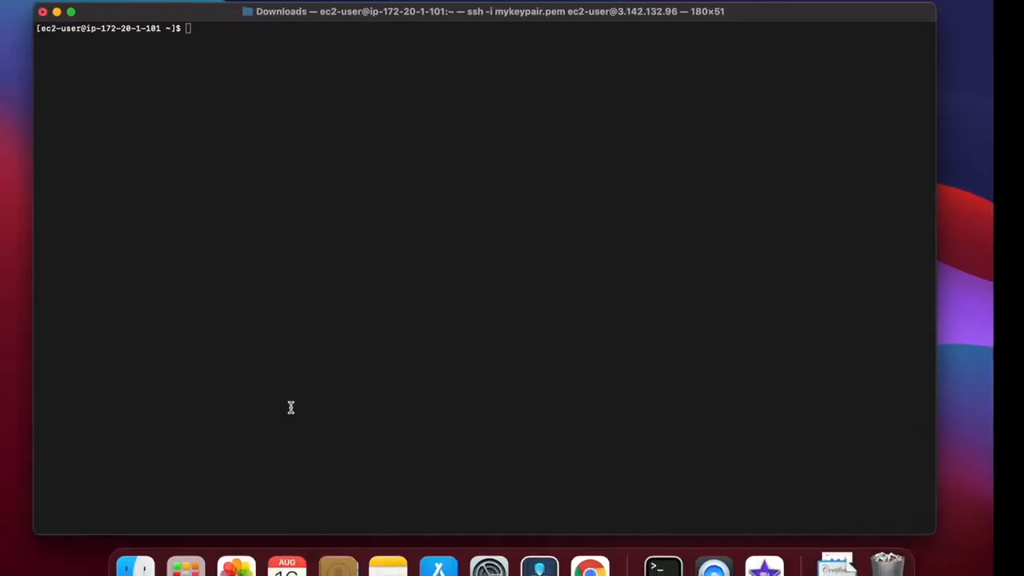
pyautogui.press('super+v')
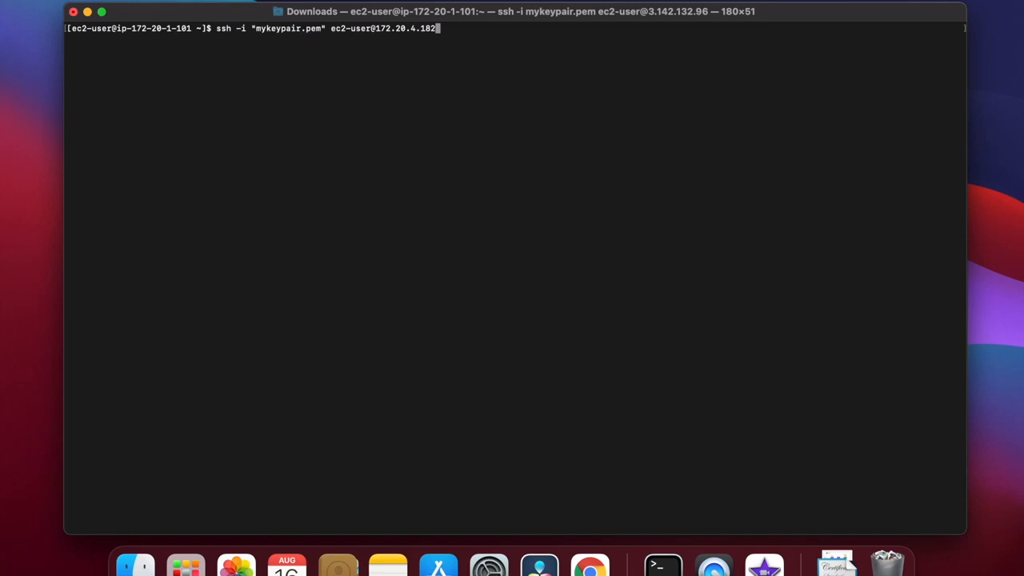
pyautogui.press('Return')
pyautogui.write('yes')
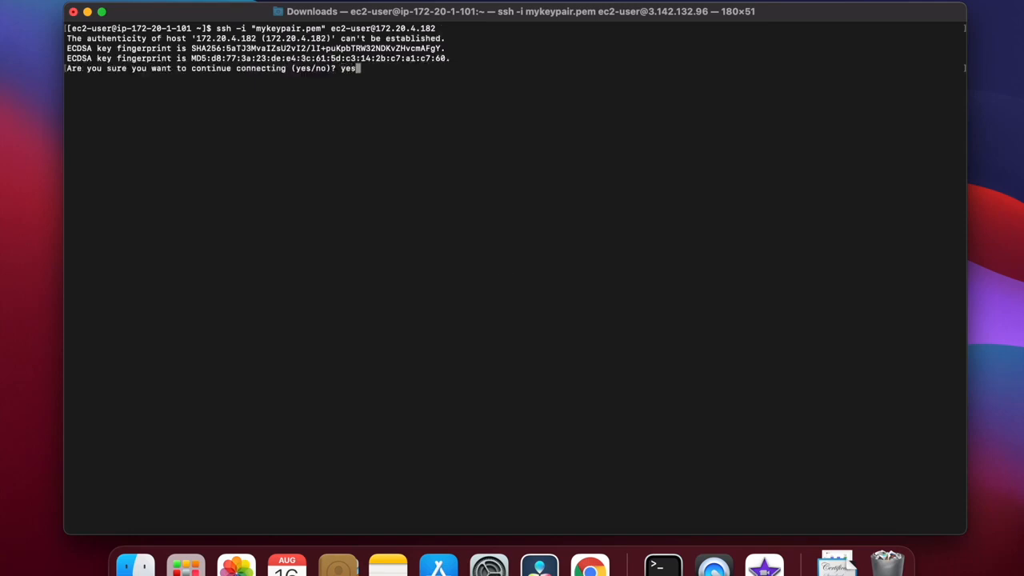
pyautogui.press('Return')
pyautogui.write('clear')
pyautogui.press('Return')
# Copy the software update command from the Amazon Linux 2 LAMP tutorial in the browser and run sudo yum update -y in Terminal.
pyautogui.hotkey('ctrl', 'Right')
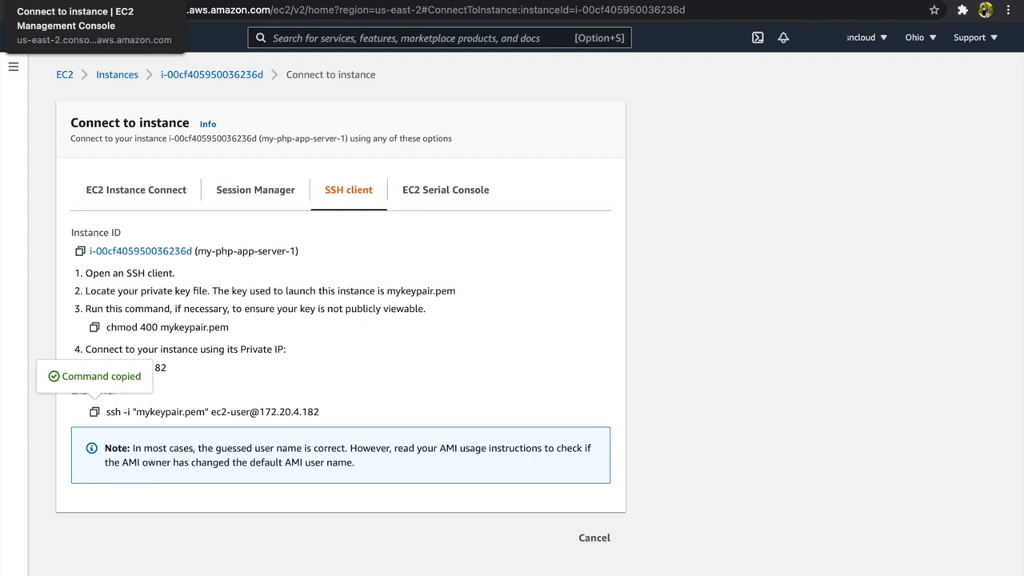
pyautogui.click(212, 10)
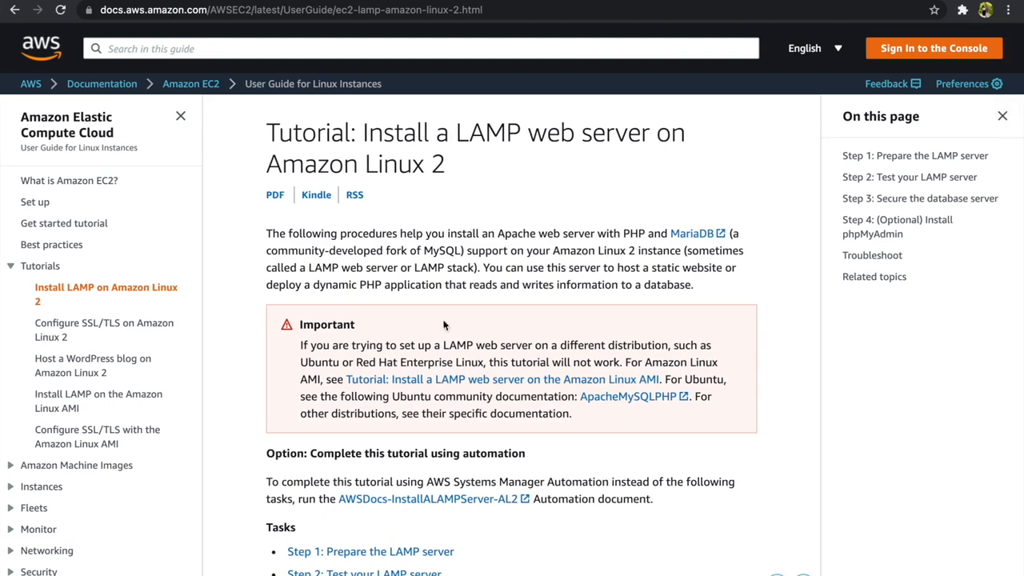
pyautogui.scroll(-10, 443, 324)
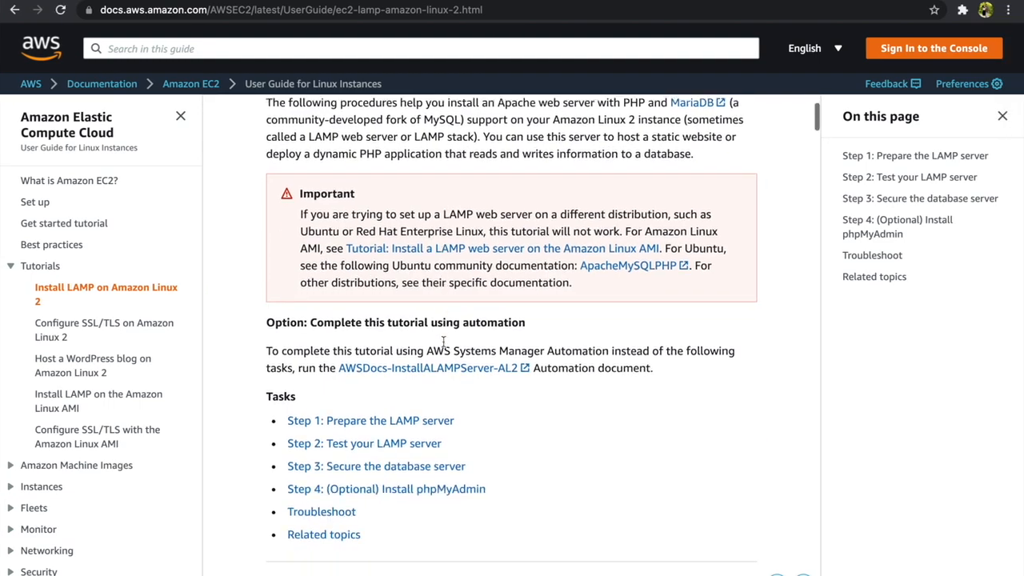
pyautogui.scroll(-1, 443, 342)
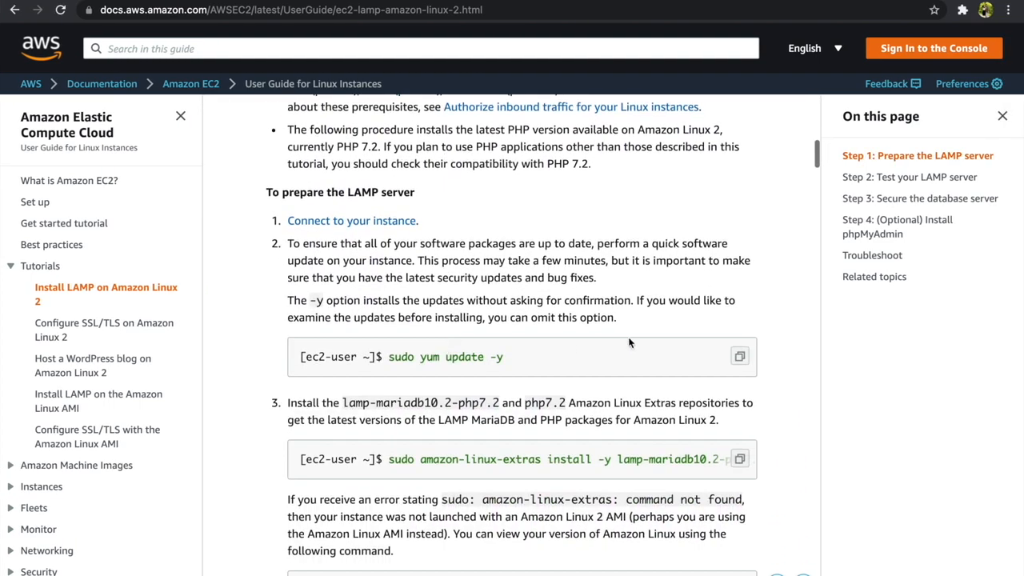
pyautogui.click(739, 357)
pyautogui.click(739, 357)
pyautogui.hotkey('ctrl', 'Left')
pyautogui.press('super+v')
pyautogui.press('Return')
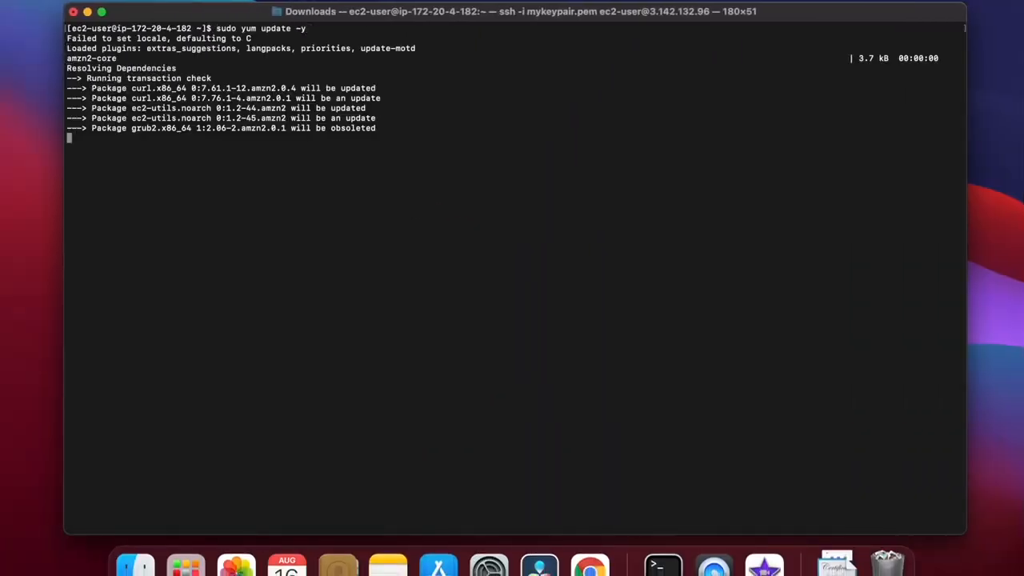
# Copy the tutorial's extras command and run sudo amazon-linux-extras install -y lamp-mariadb10.2-php7.2 php7.2 in Terminal.
pyautogui.hotkey('ctrl', 'Right')
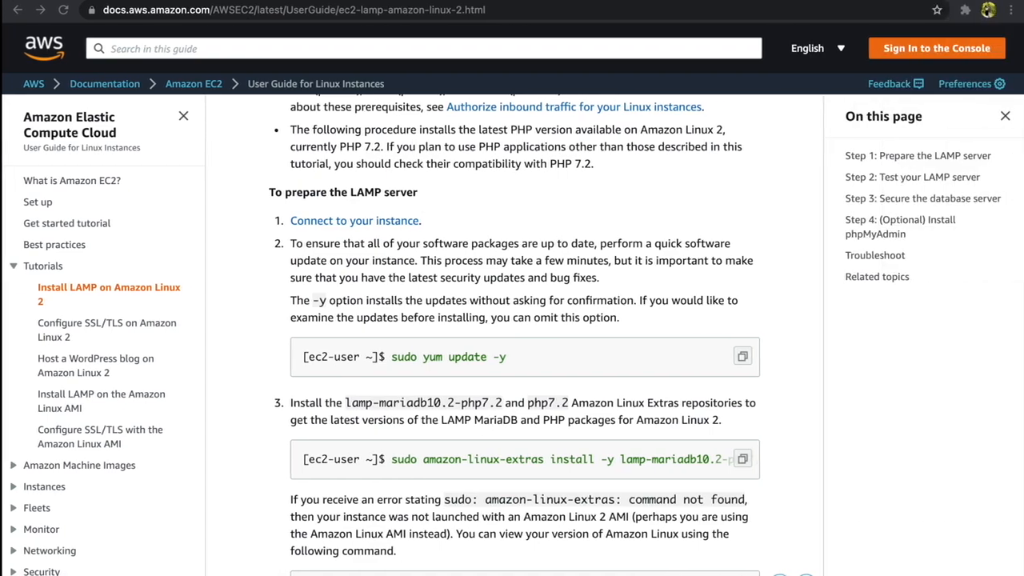
pyautogui.scroll(-3, 740, 337)
pyautogui.click(741, 331)
pyautogui.hotkey('ctrl', 'Left')
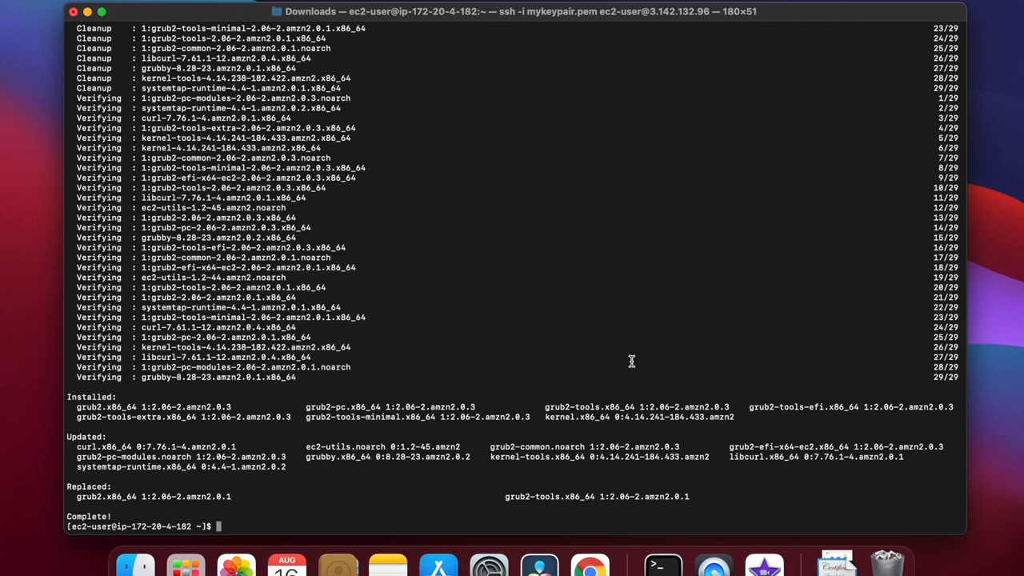
pyautogui.press('super+v')
pyautogui.press('Return')
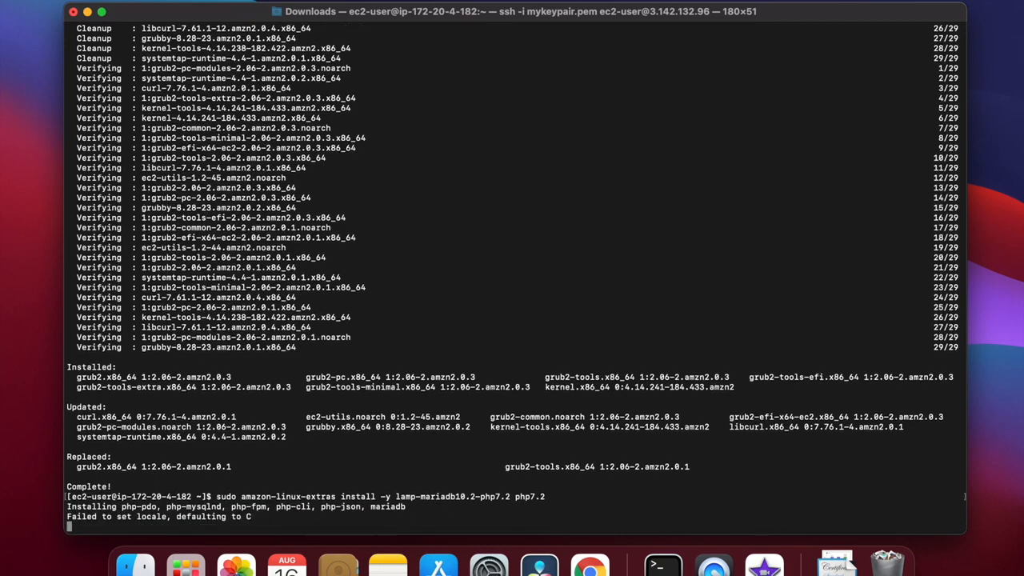
# Copy the tutorial's Apache install command, remove mariadb-server from it, and run sudo yum install -y httpd in Terminal.
pyautogui.hotkey('ctrl', 'Right')
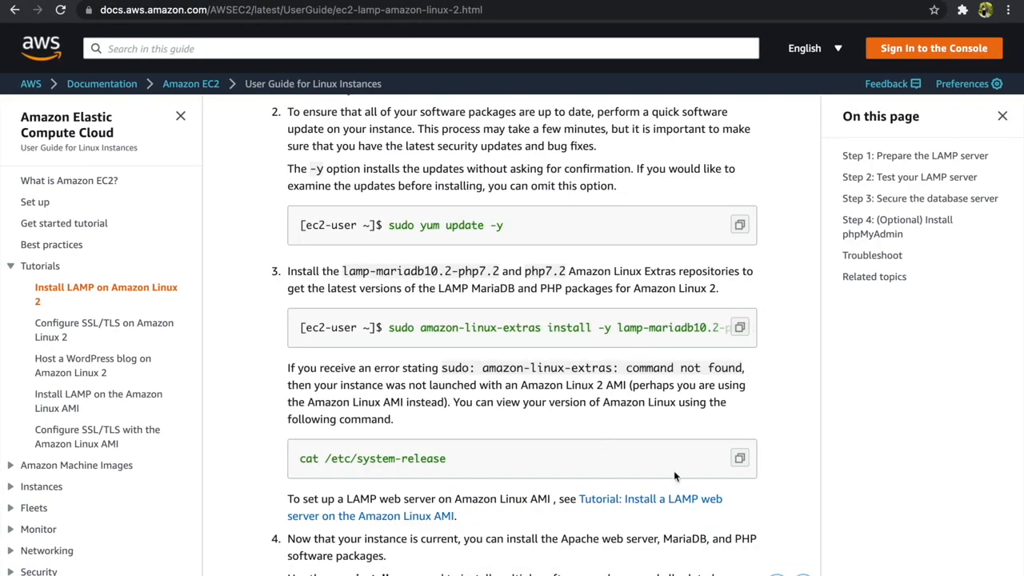
pyautogui.scroll(-5, 674, 470)
pyautogui.click(737, 405)
pyautogui.hotkey('ctrl', 'Left')
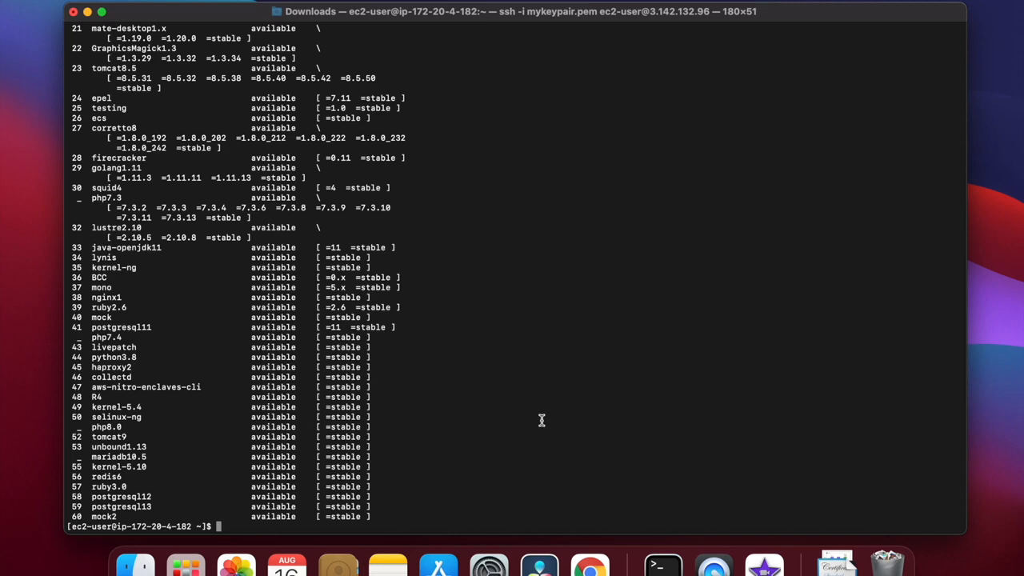
pyautogui.press('super+v')
pyautogui.press('BackSpace')
pyautogui.press('BackSpace')
pyautogui.press('BackSpace')
pyautogui.press('BackSpace')
pyautogui.press('BackSpace')
pyautogui.press('BackSpace')
pyautogui.press('BackSpace')
pyautogui.press('BackSpace')
pyautogui.press('BackSpace')
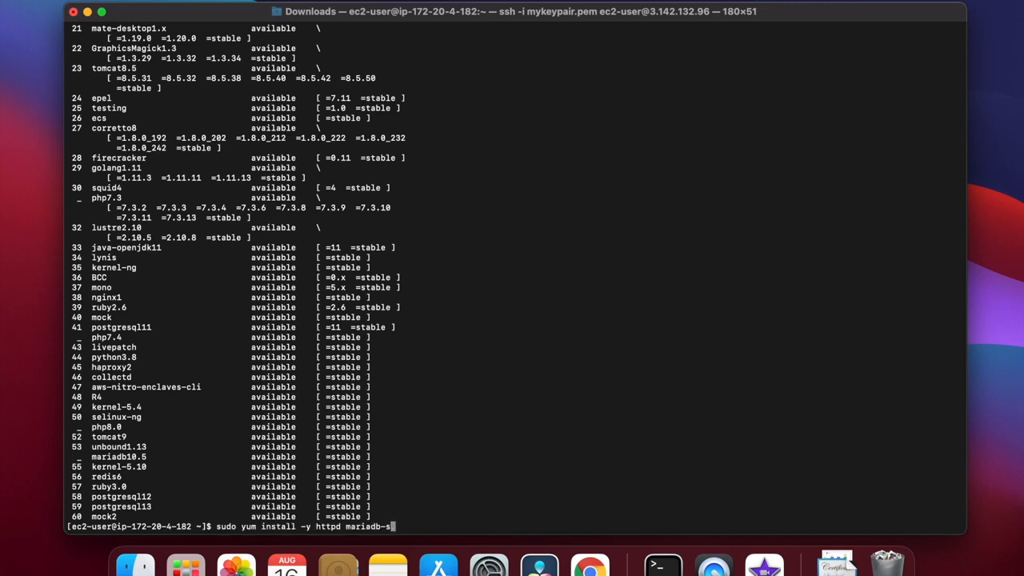
pyautogui.press('BackSpace')
pyautogui.press('BackSpace')
pyautogui.press('BackSpace')
pyautogui.press('BackSpace')
pyautogui.press('BackSpace')
pyautogui.press('Return')
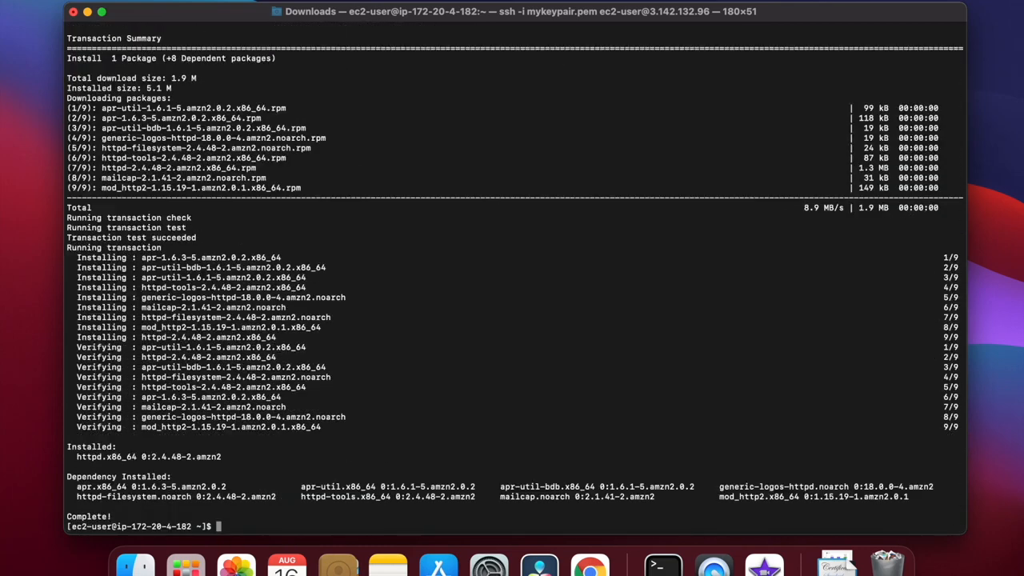
# Rerun the previous sudo yum install -y httpd command.
pyautogui.press('Up')
pyautogui.write('m')
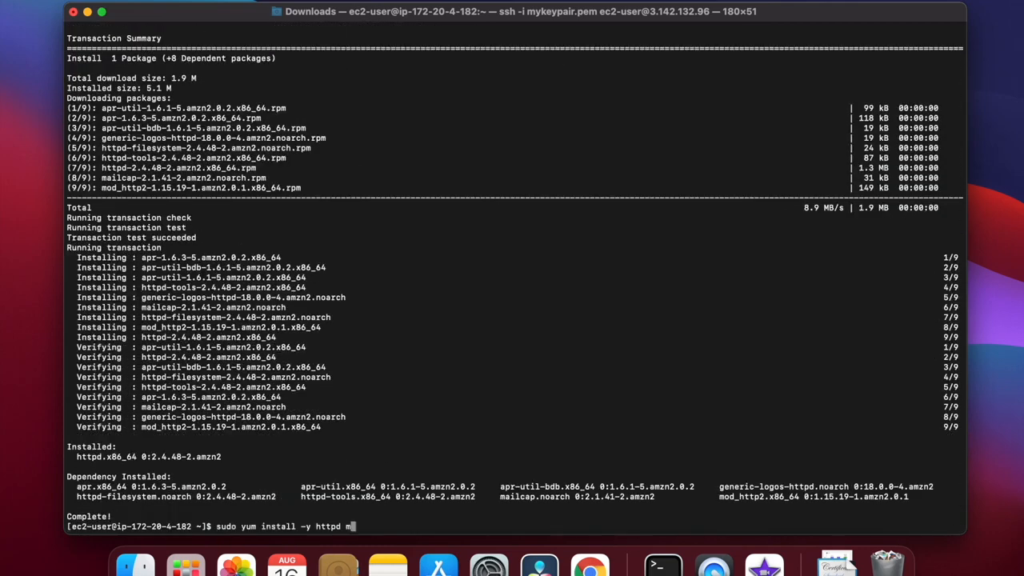
pyautogui.press('BackSpace')
pyautogui.press('Return')
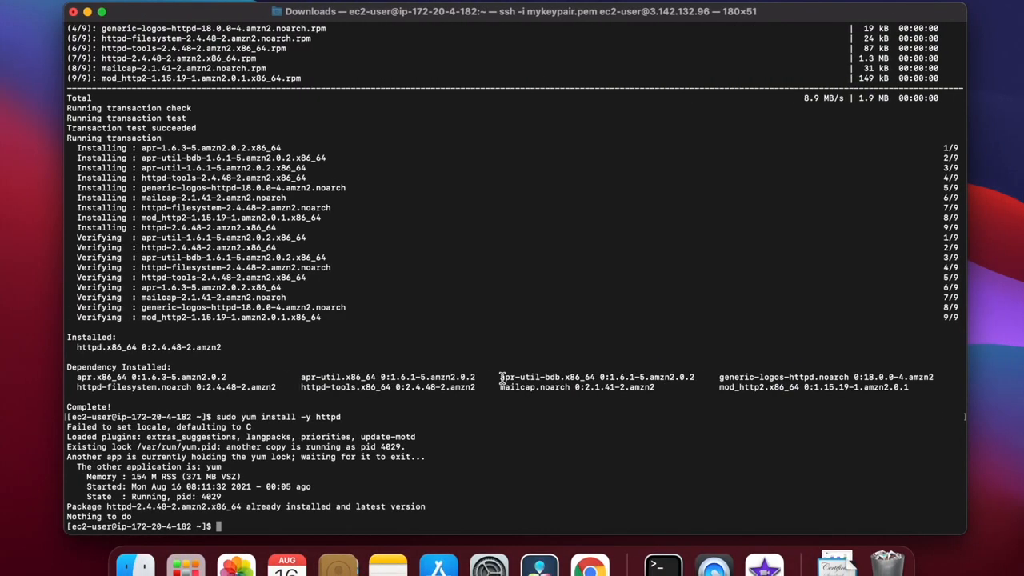
# Start Apache with sudo systemctl start httpd and set it to launch at boot with sudo systemctl enable httpd.
pyautogui.press('super+v')
pyautogui.press('Return')
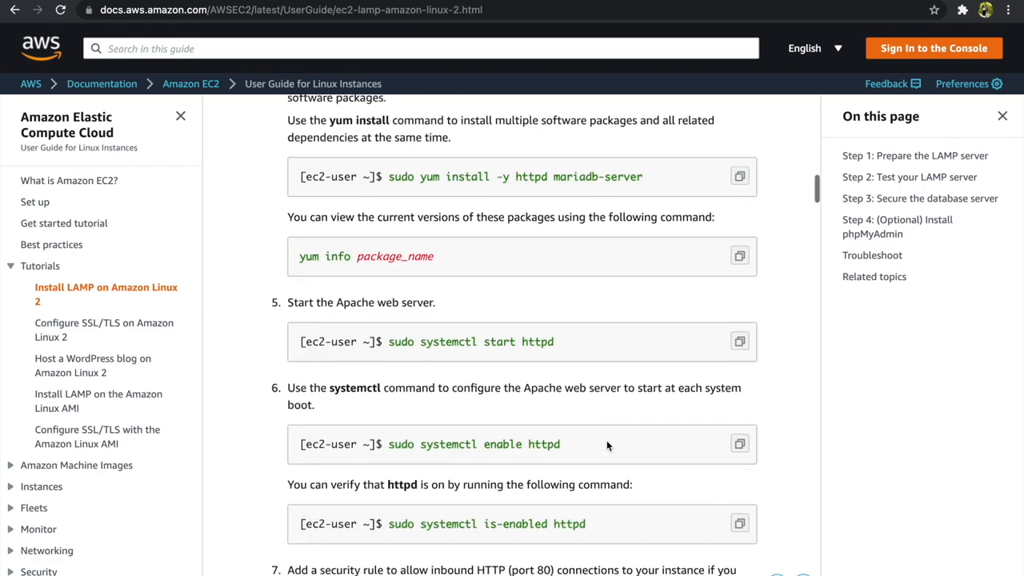
pyautogui.click(736, 425)
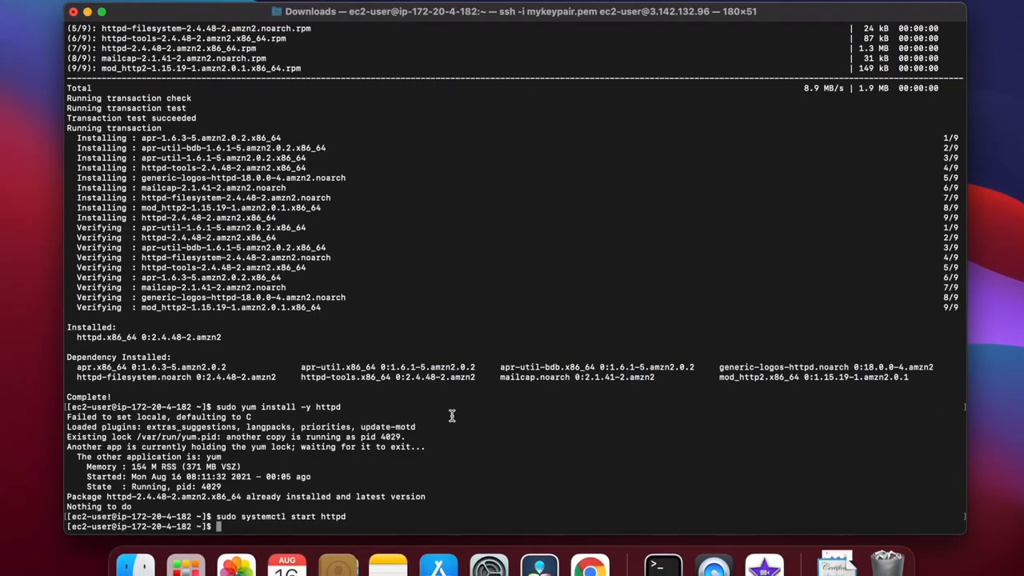
pyautogui.press('super+v')
pyautogui.press('Return')
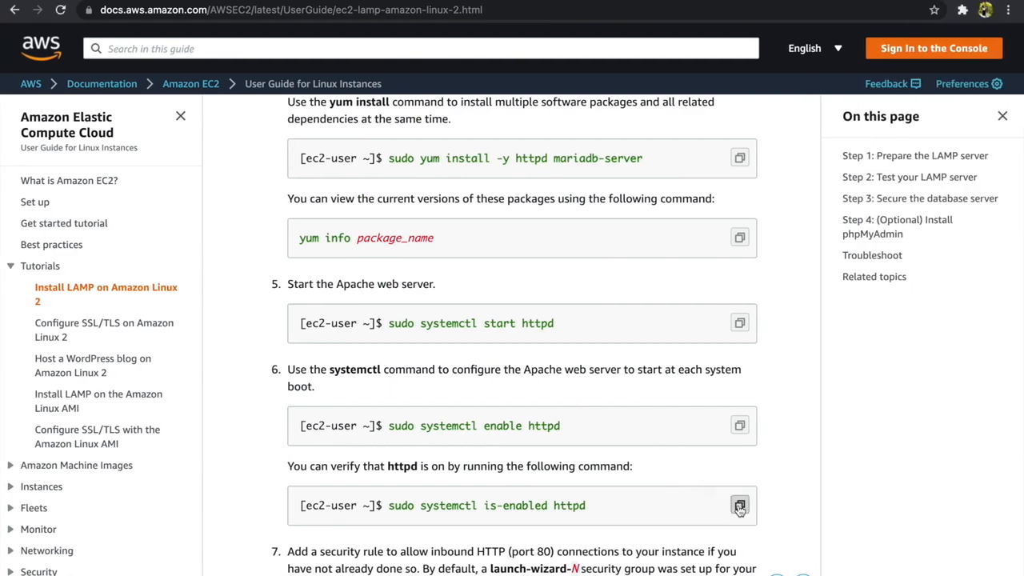
# Check whether Apache launches at boot by running sudo systemctl is-enabled httpd from the tutorial.
pyautogui.click(740, 507)
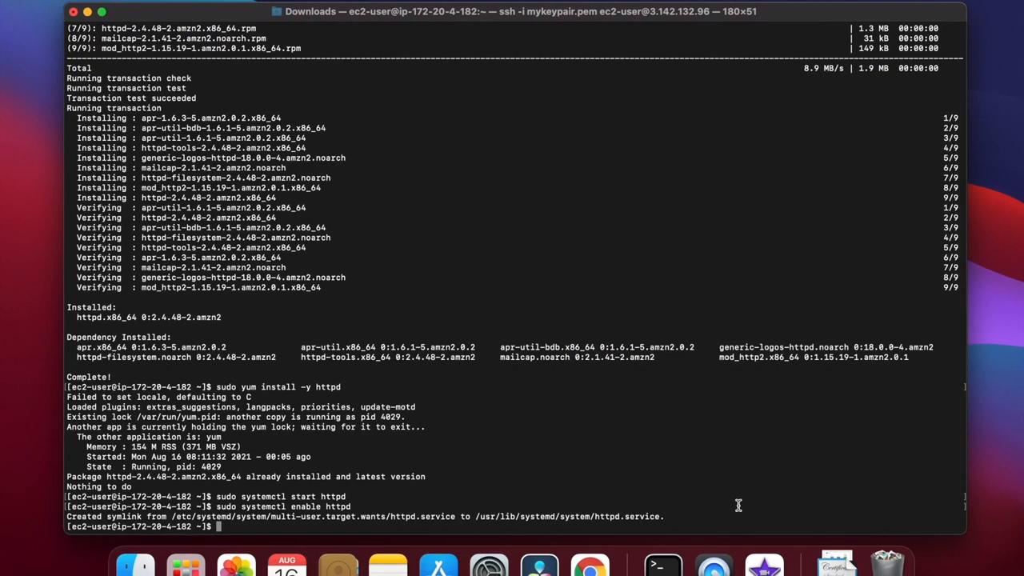
pyautogui.press('super+v')
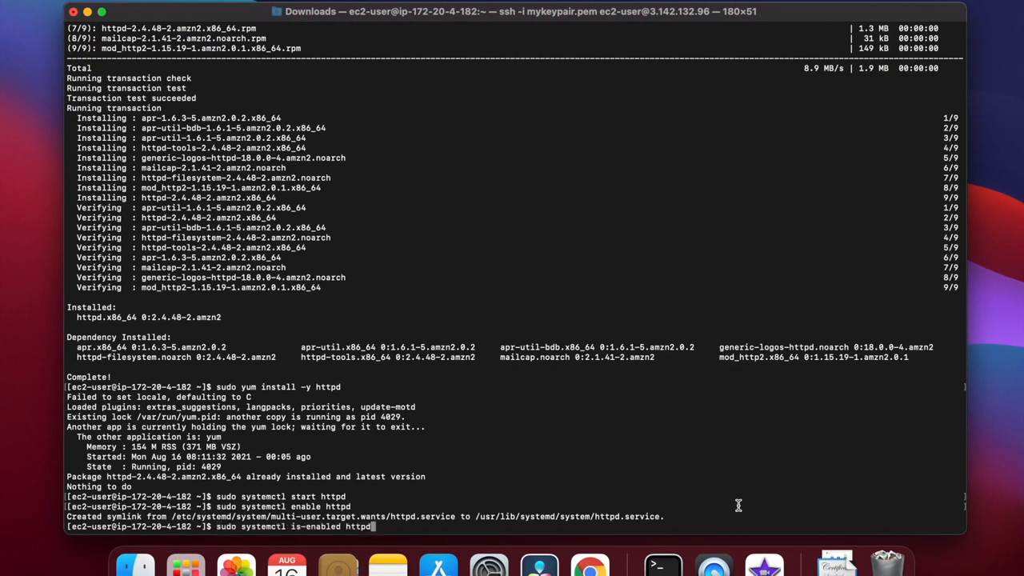
pyautogui.press('Return')
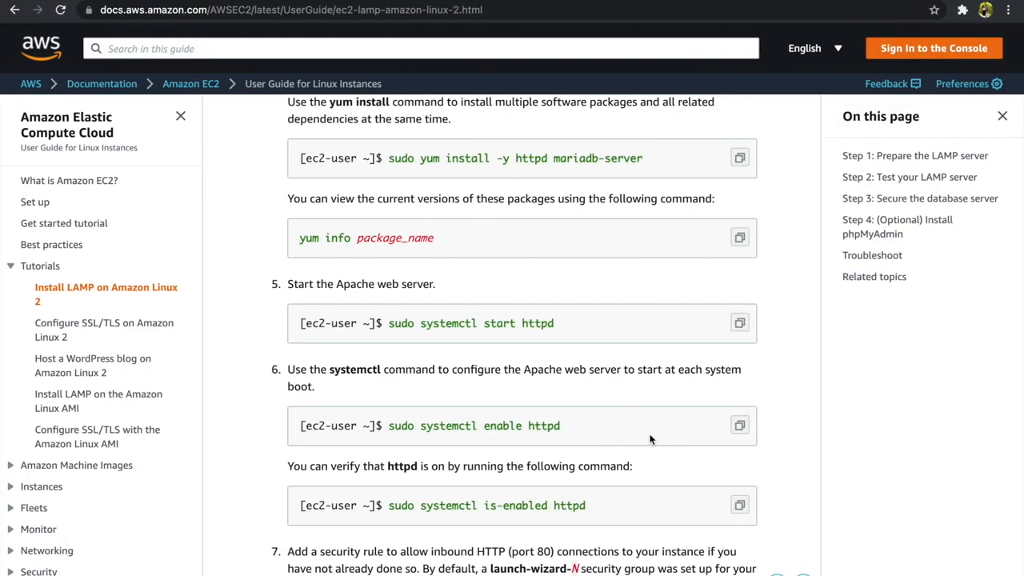
pyautogui.scroll(-5, 651, 439)
pyautogui.scroll(-10, 652, 439)
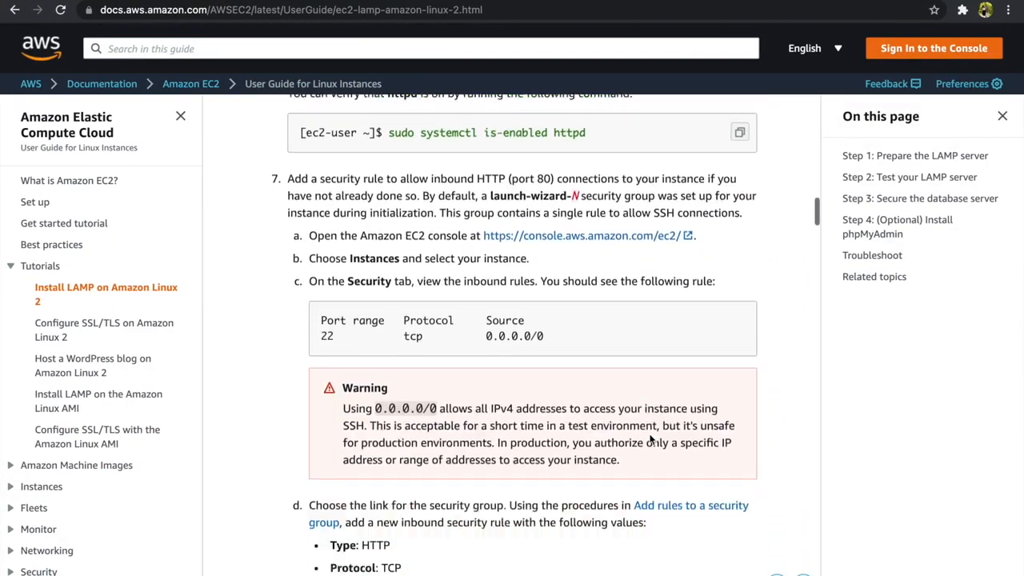
pyautogui.scroll(-5, 652, 439)
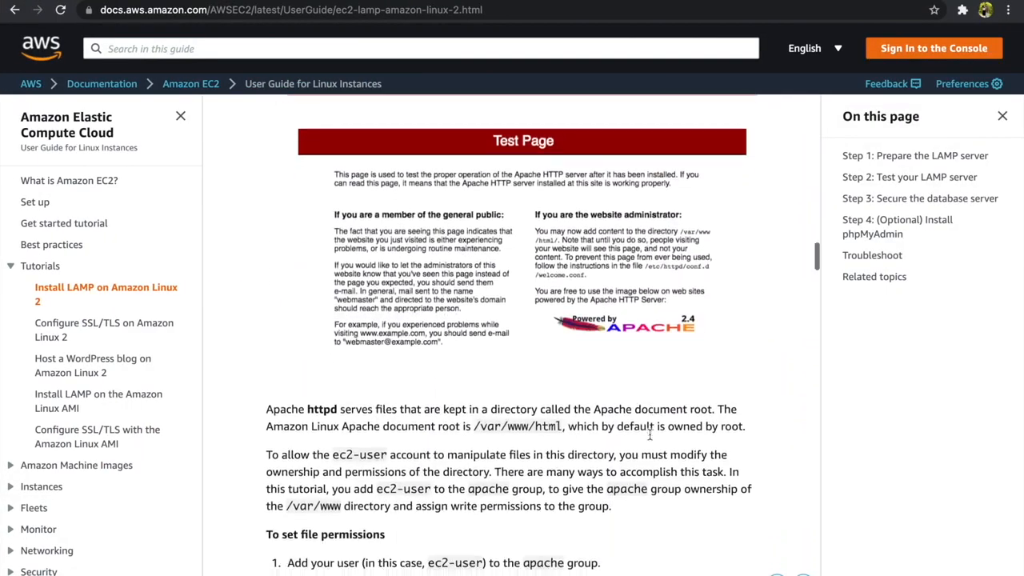
pyautogui.write('curl ')
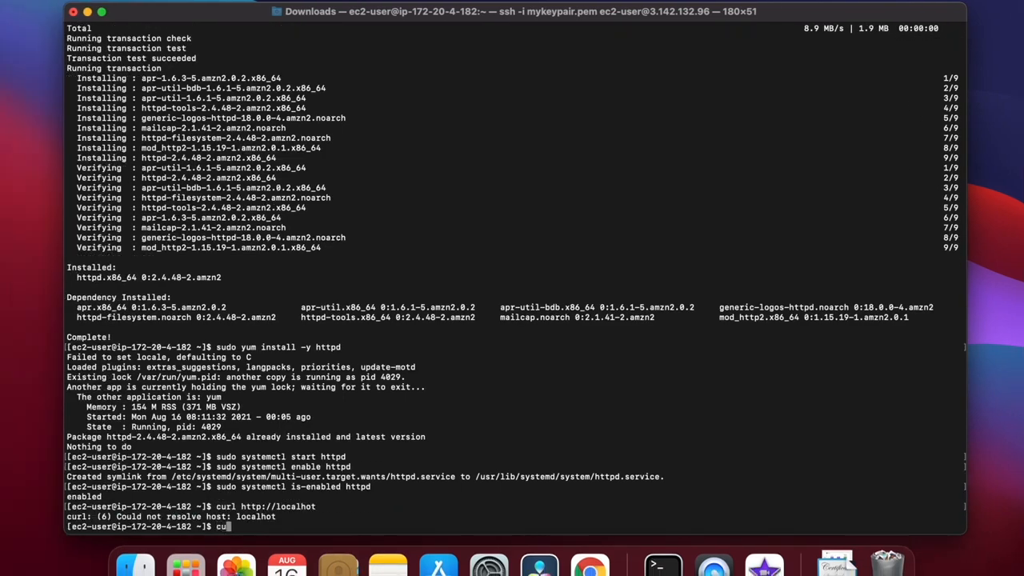
pyautogui.write('http://localhost')
pyautogui.press('Return')
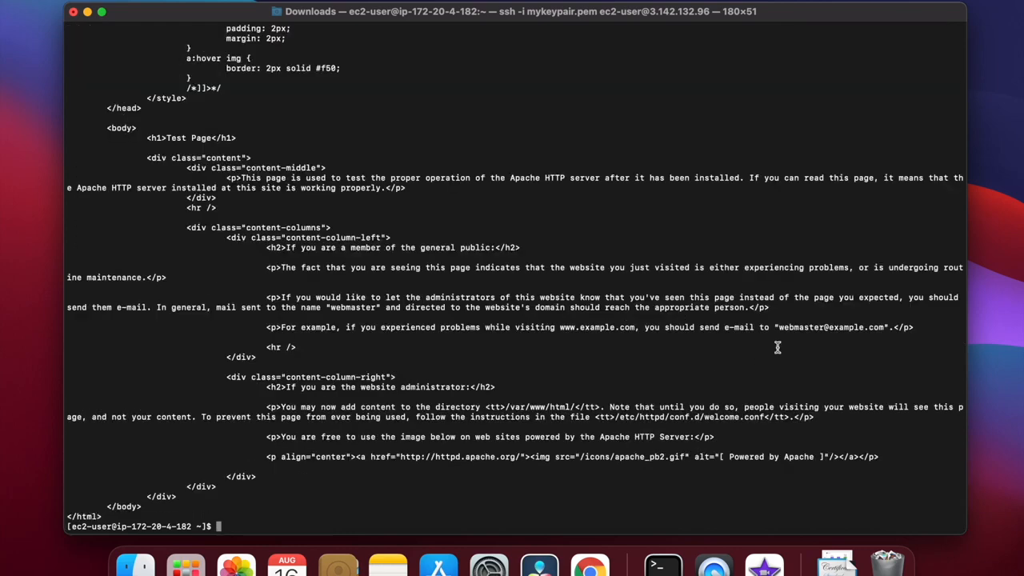
pyautogui.write('clear')
pyautogui.press('Return')
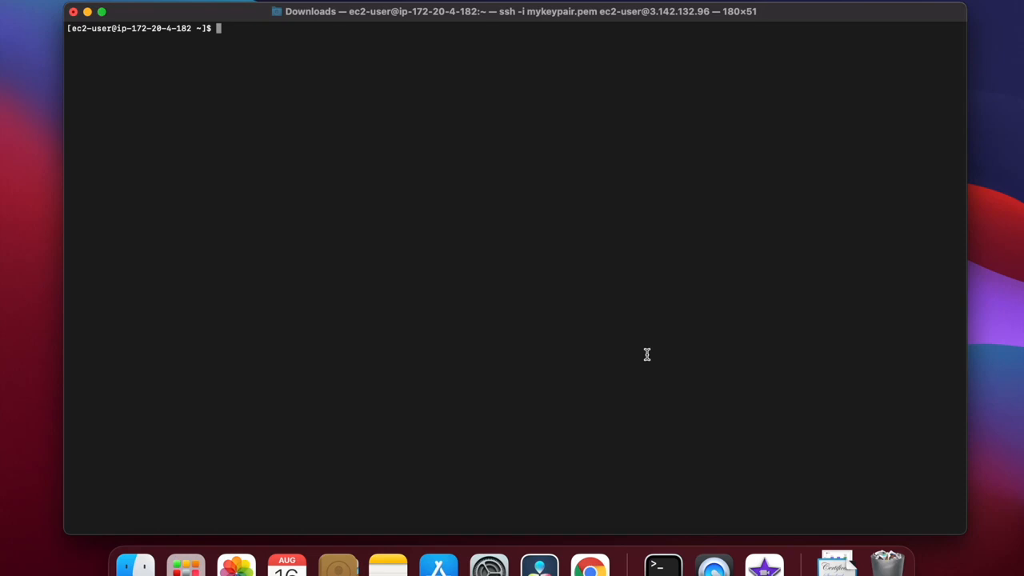
# Add ec2-user to the apache group by running sudo usermod -a -G apache ec2-user from the tutorial.
pyautogui.hotkey('ctrl', 'Right')
pyautogui.scroll(-3, 578, 400)
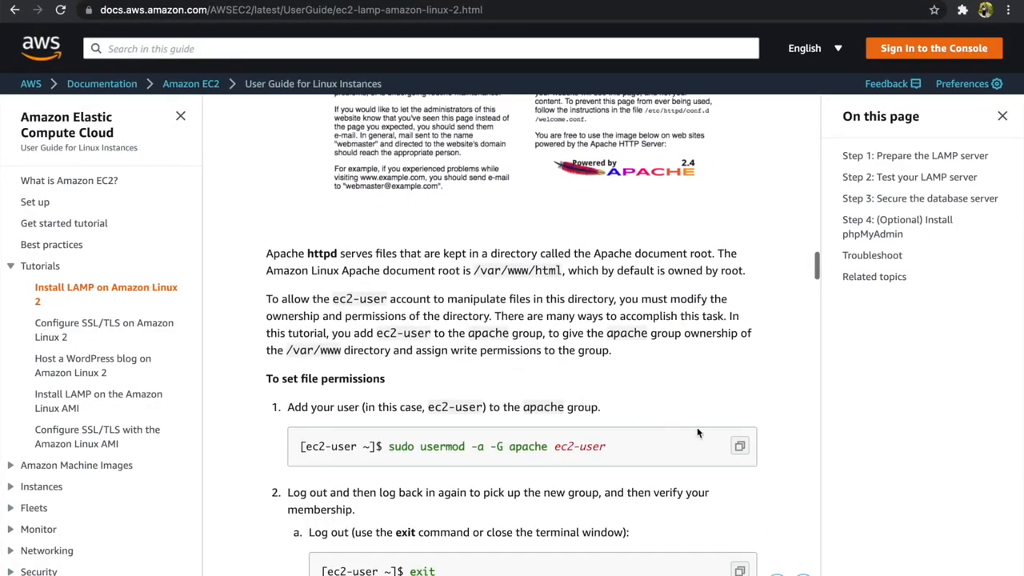
pyautogui.click(739, 445)
pyautogui.hotkey('ctrl', 'Left')
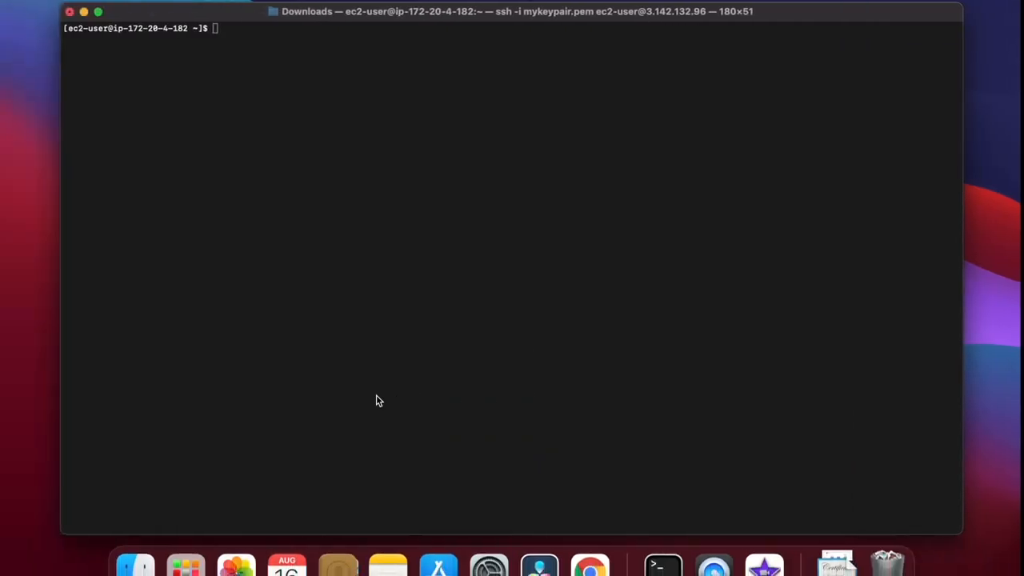
pyautogui.press('super+v')
pyautogui.press('Return')
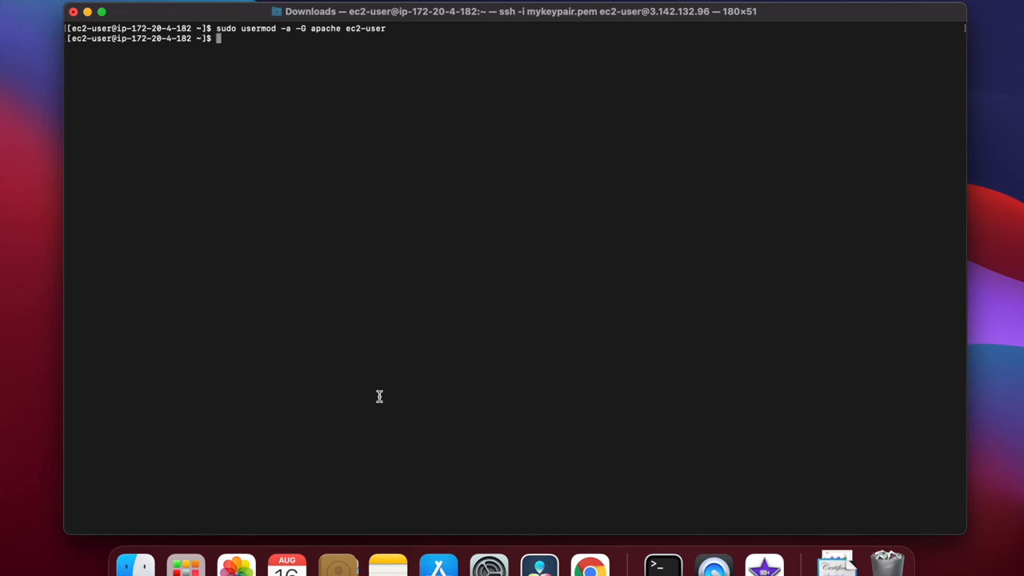
pyautogui.hotkey('ctrl', 'Right')
pyautogui.scroll(-5, 490, 451)
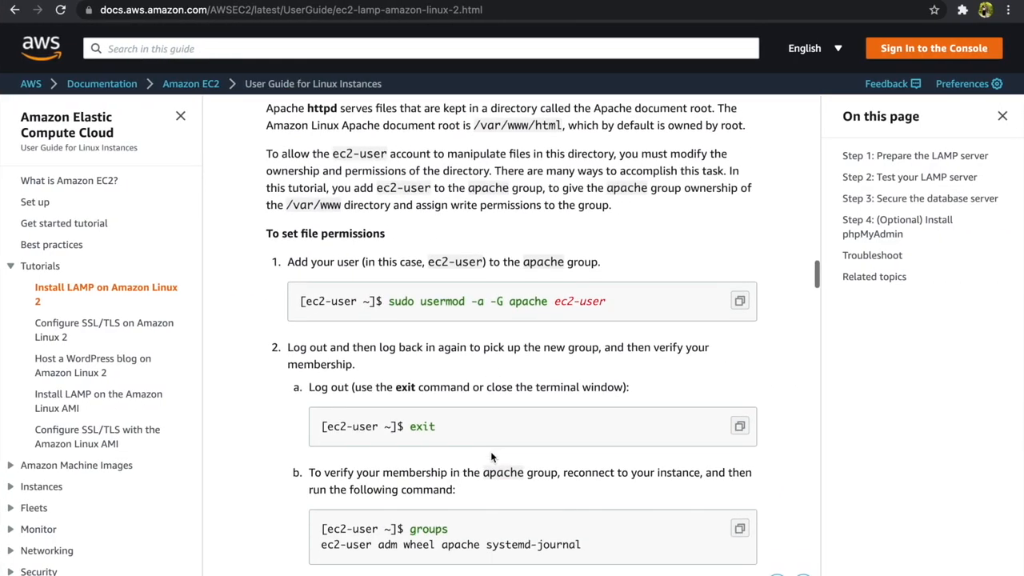
pyautogui.hotkey('ctrl', 'Left')
pyautogui.write('exit')
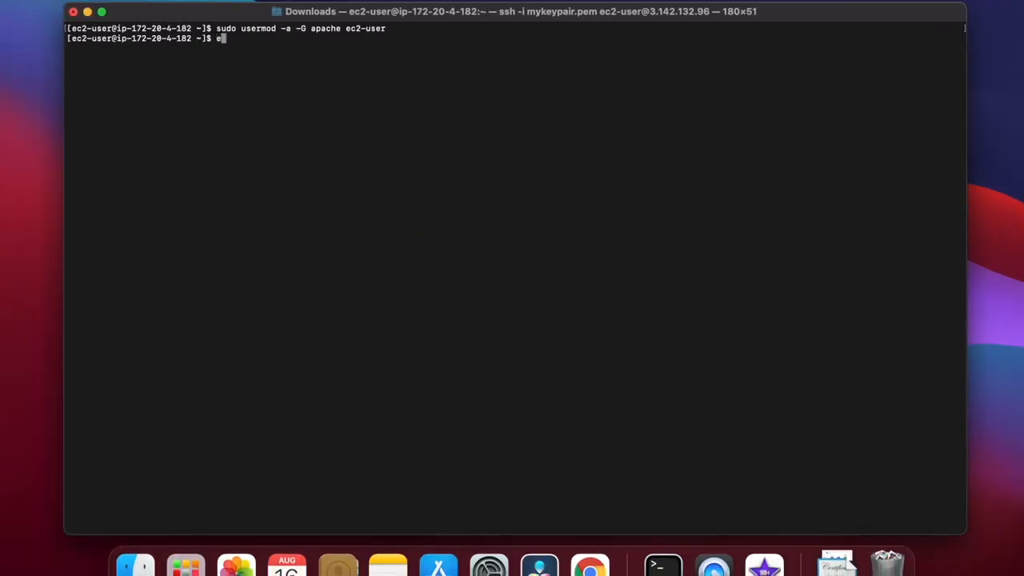
pyautogui.press('Return')
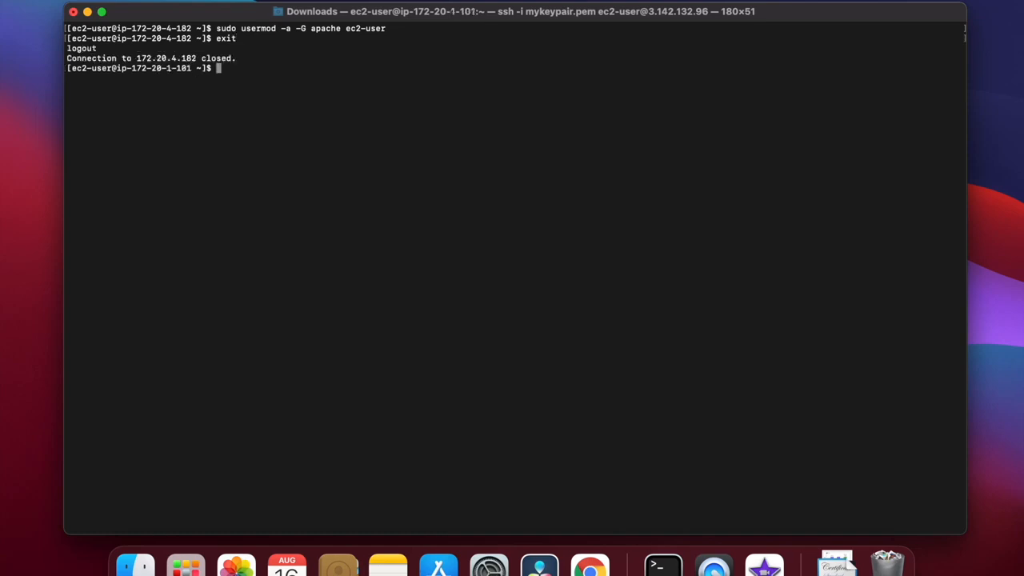
pyautogui.press('Up')
pyautogui.press('Return')
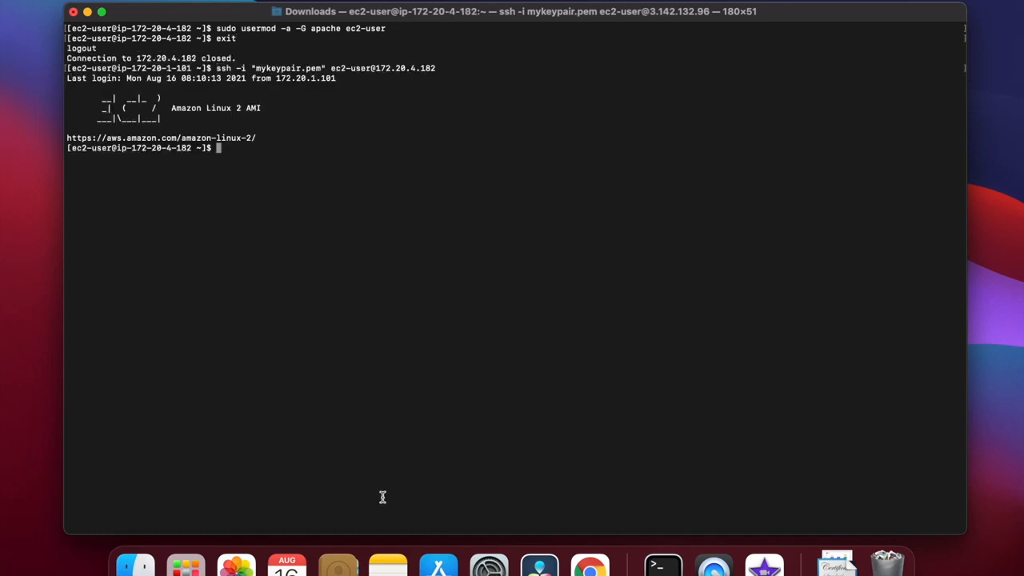
# Try to list the account's group membership by running group, and check the command in the tutorial.
pyautogui.write('group')
pyautogui.press('Return')
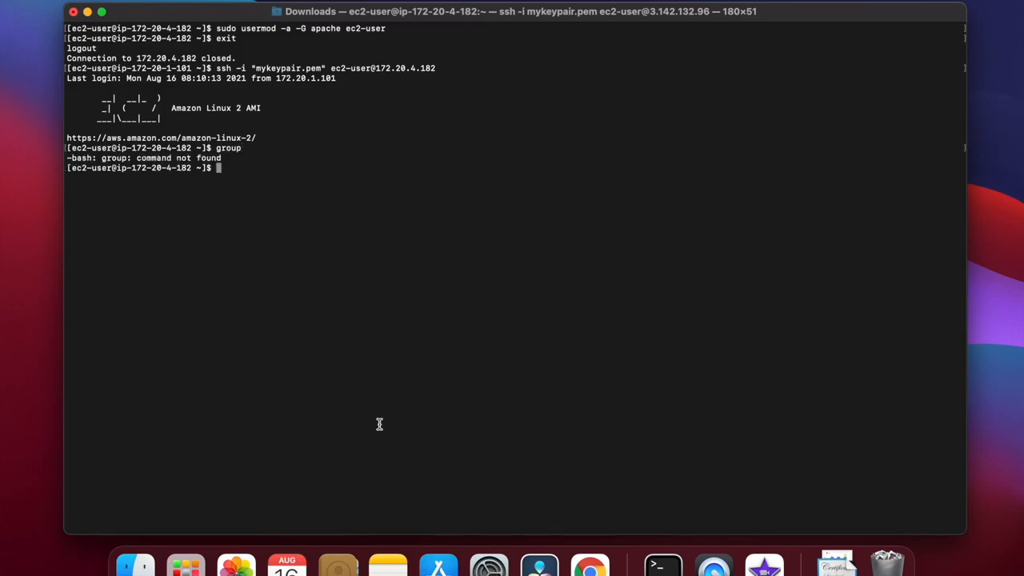
pyautogui.hotkey('ctrl', 'Right')
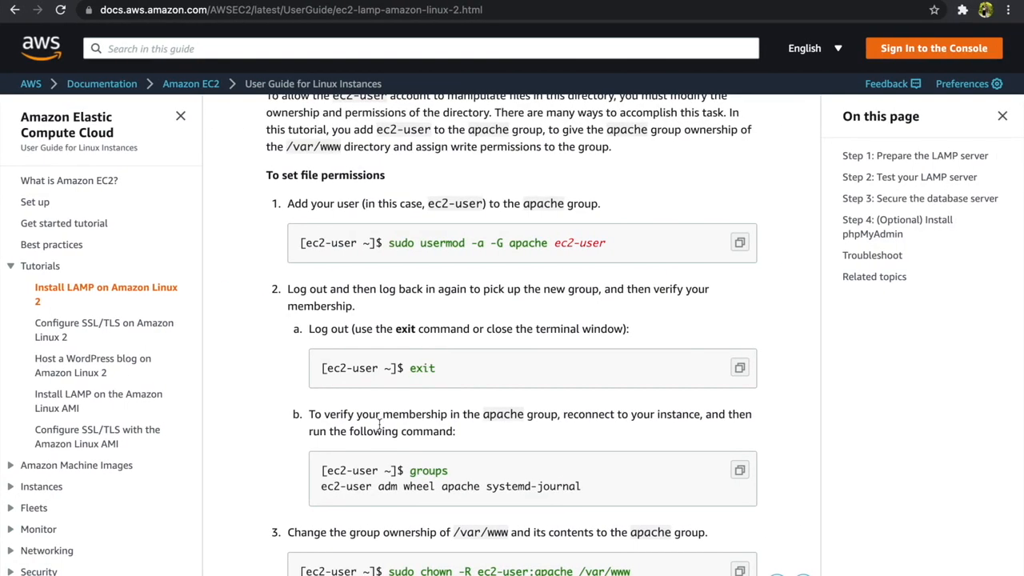
pyautogui.hotkey('ctrl', 'Left')
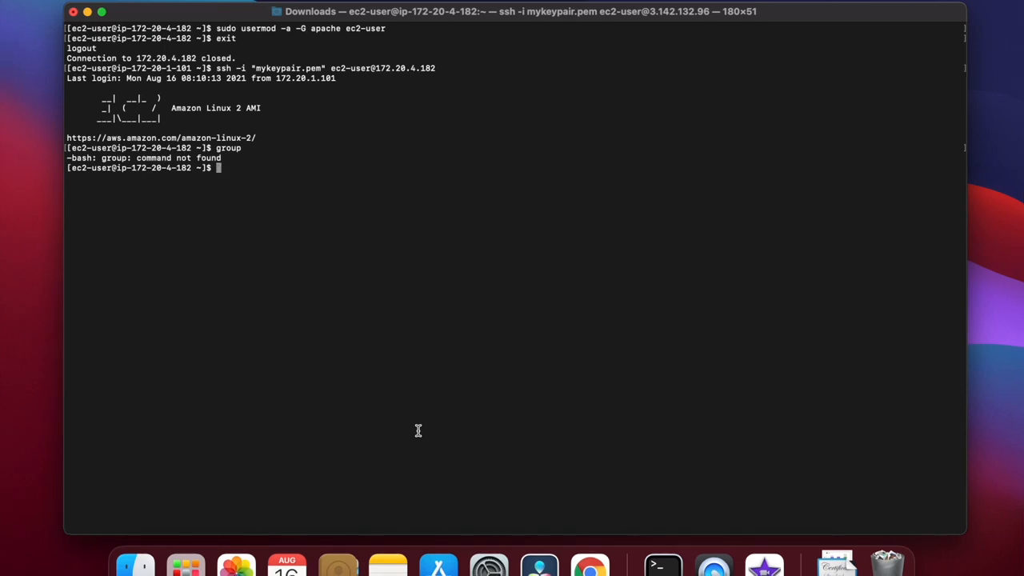
# Clear the terminal and verify membership in the apache group by running groups.
pyautogui.write('clear')
pyautogui.press('Return')
pyautogui.write('groups')
pyautogui.press('Return')
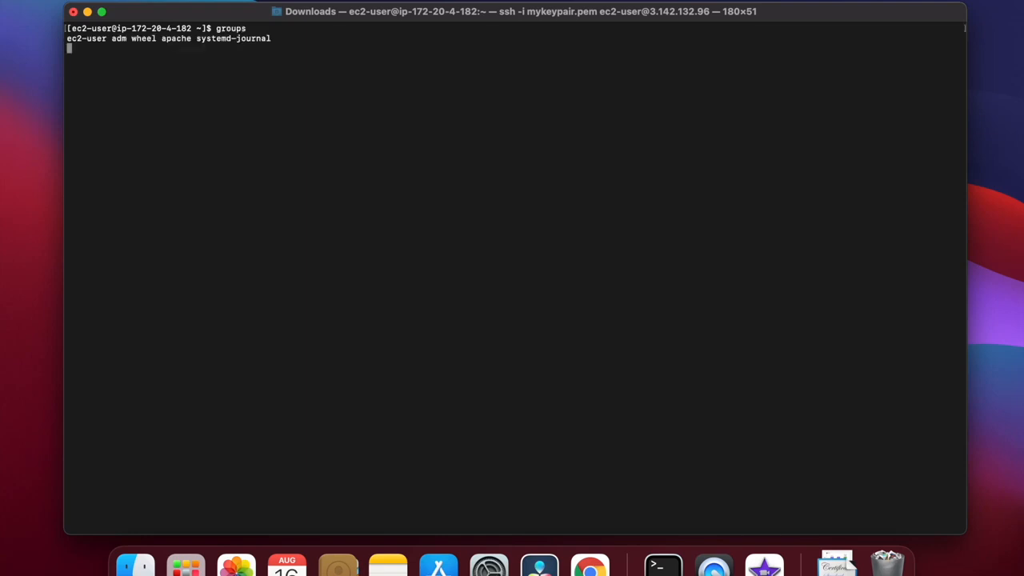
pyautogui.hotkey('ctrl', 'Right')
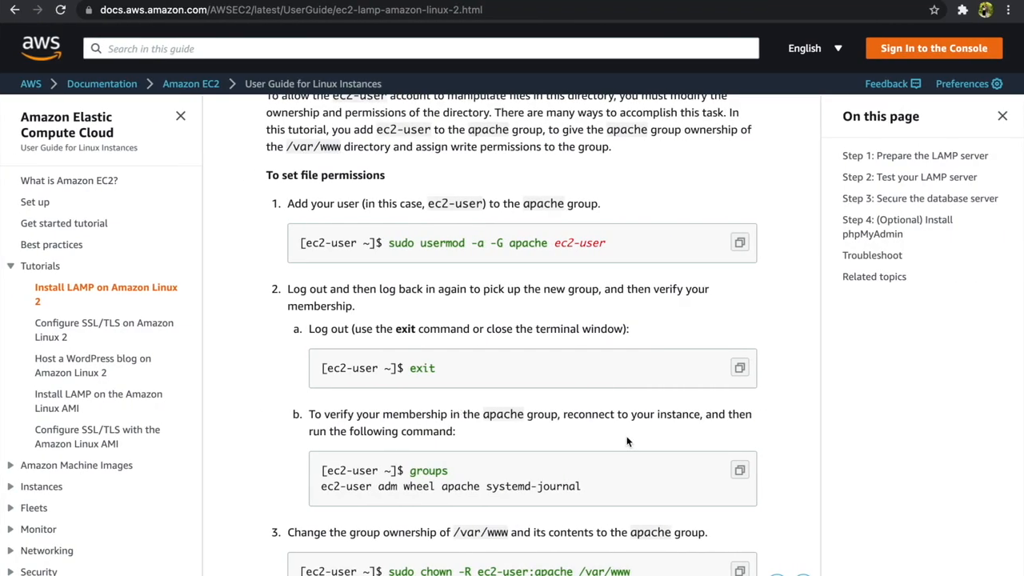
pyautogui.scroll(-3, 627, 440)
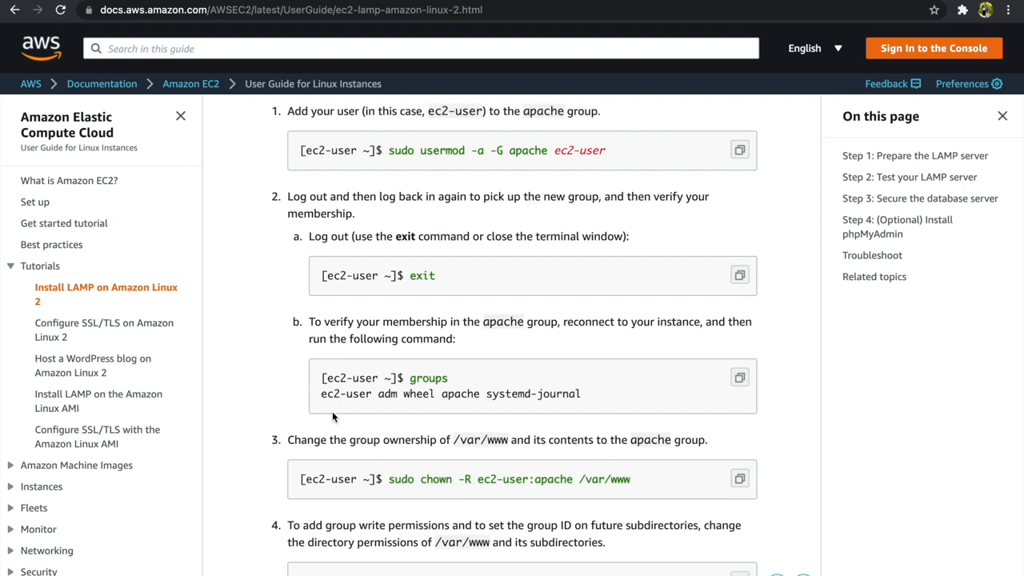
pyautogui.hotkey('ctrl', 'Left')
pyautogui.press('super+v')
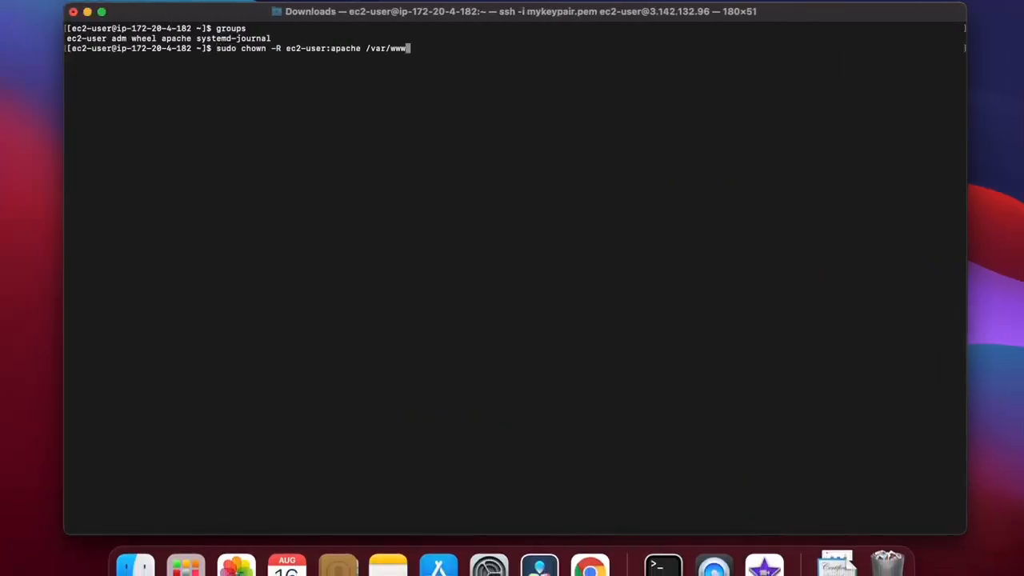
pyautogui.press('Return')
# Set directory permissions with the tutorial's sudo chmod 2775 /var/www && find /var/www -type d -exec sudo chmod 2775 {} \;.
pyautogui.hotkey('ctrl', 'Right')
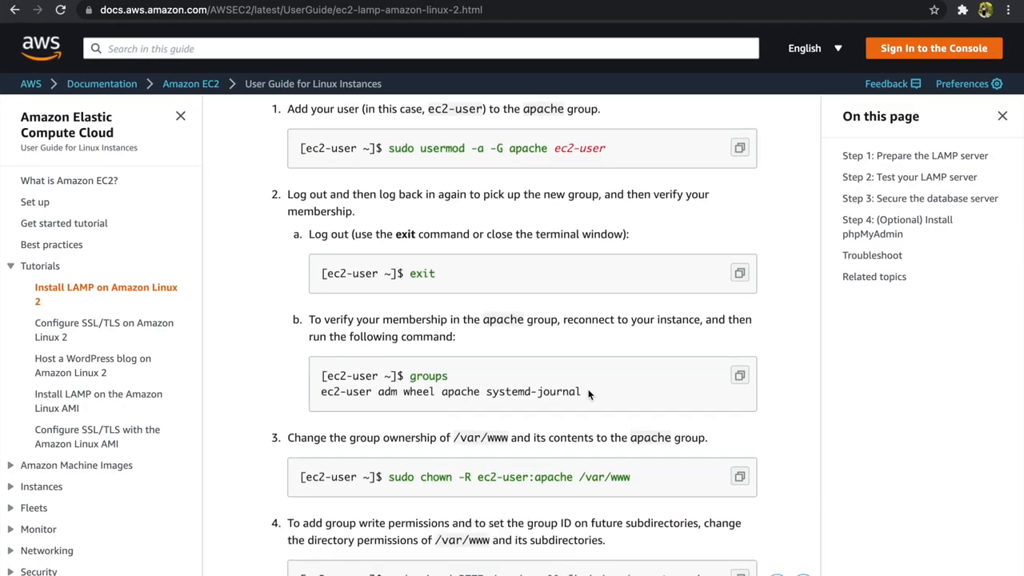
pyautogui.scroll(-2, 588, 389)
pyautogui.click(740, 508)
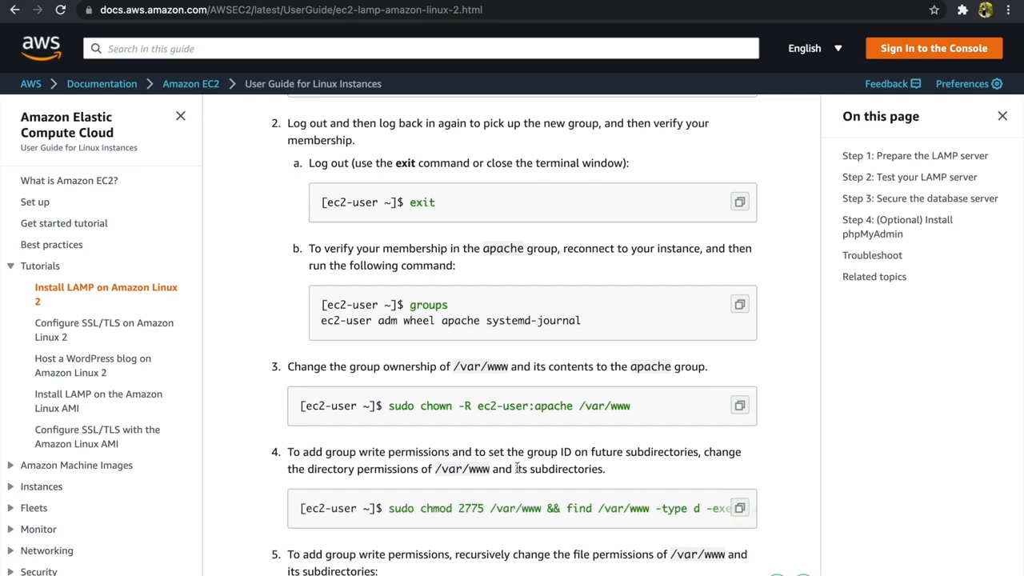
pyautogui.hotkey('ctrl', 'Left')
pyautogui.press('super+v')
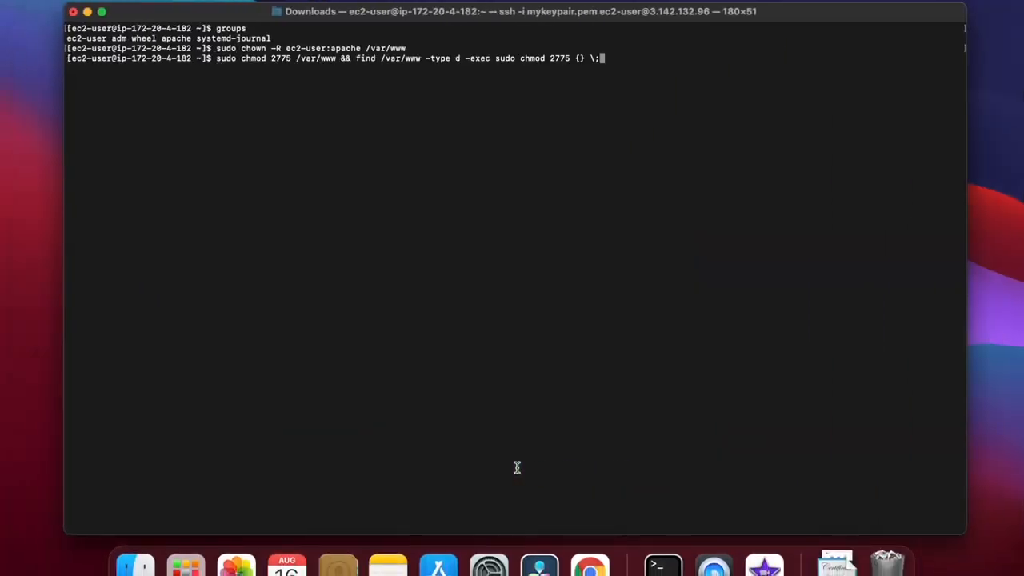
pyautogui.press('Return')
# Set file permissions recursively with find /var/www -type f -exec sudo chmod 0664 {} \; from the tutorial.
pyautogui.hotkey('ctrl', 'Right')
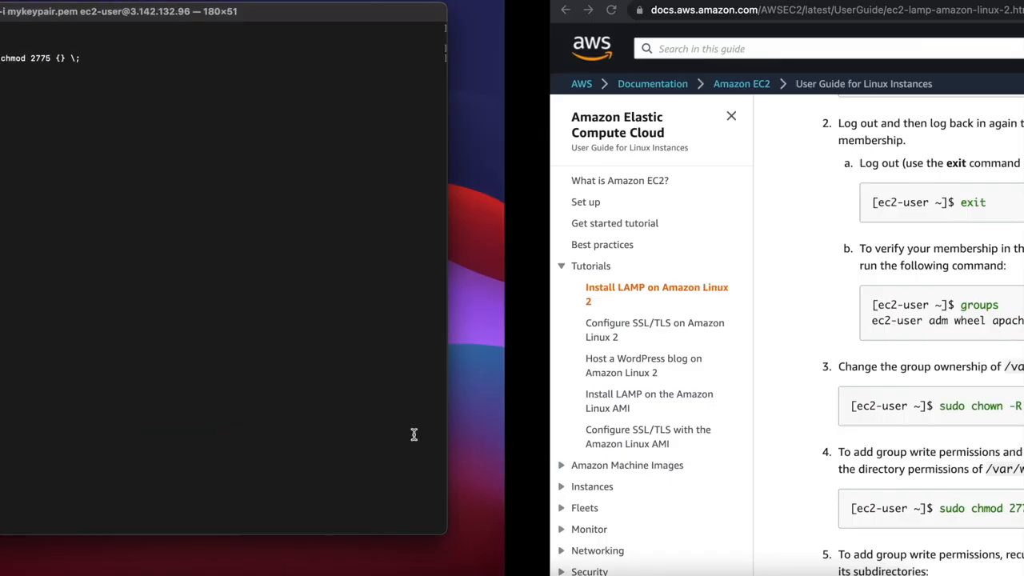
pyautogui.scroll(-4, 560, 448)
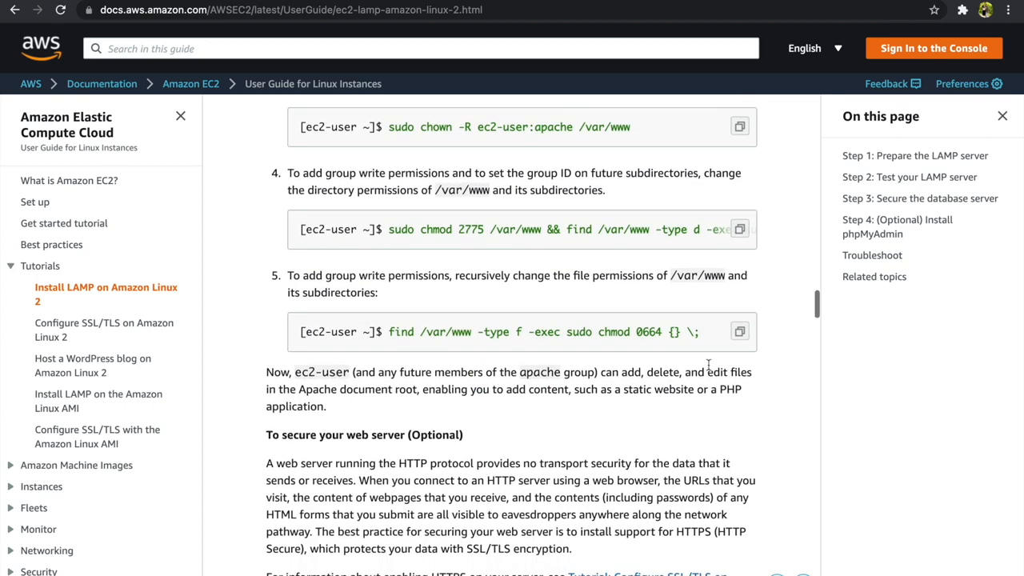
pyautogui.click(739, 331)
pyautogui.hotkey('ctrl', 'Left')
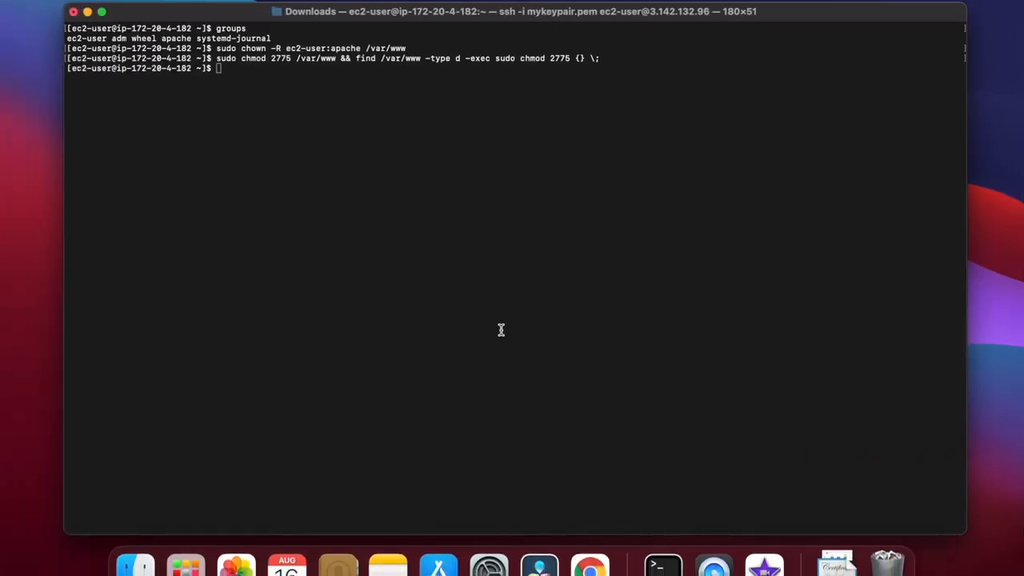
pyautogui.press('super+v')
pyautogui.press('Return')
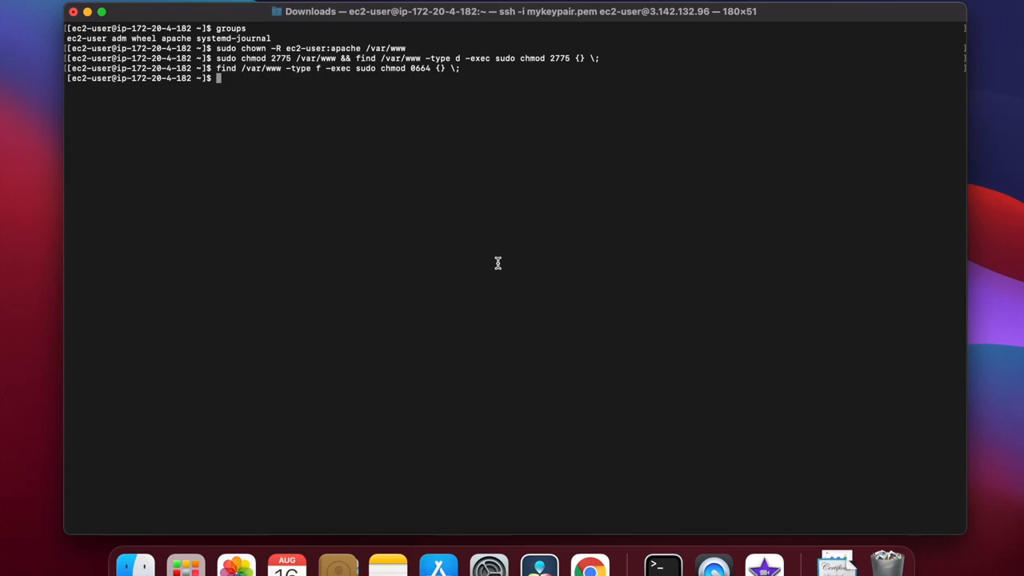
# Look through the tutorial's server test and database security sections, up to the optional phpMyAdmin installation.
pyautogui.hotkey('ctrl', 'Right')
pyautogui.scroll(-3, 508, 326)
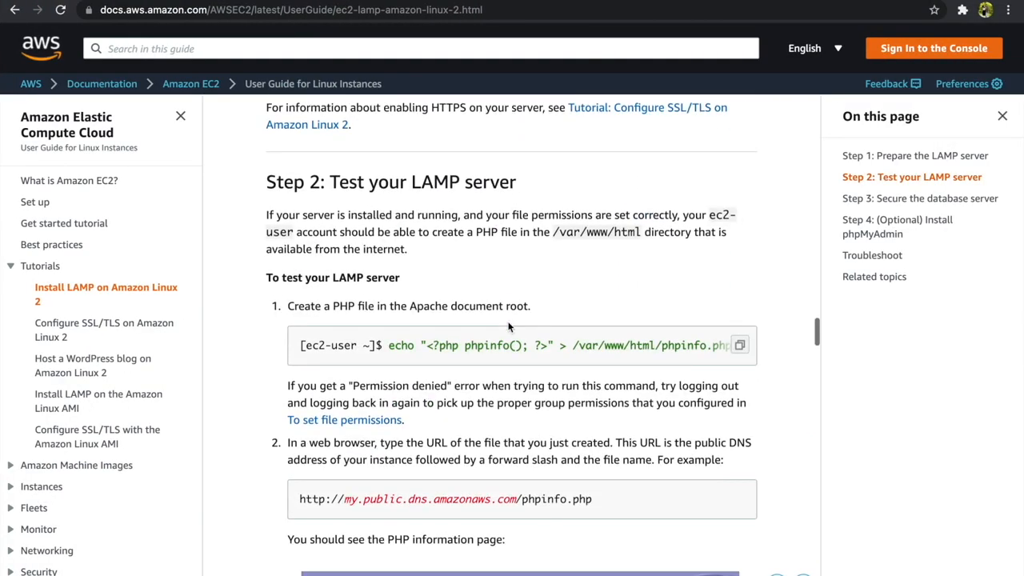
pyautogui.scroll(-1, 508, 326)
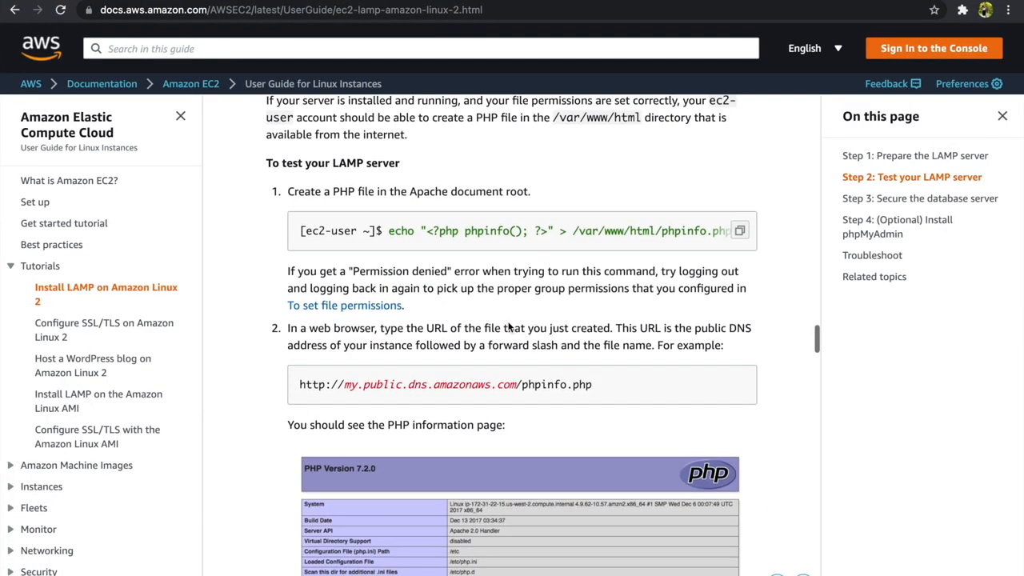
pyautogui.scroll(-1, 507, 326)
pyautogui.scroll(-4, 508, 326)
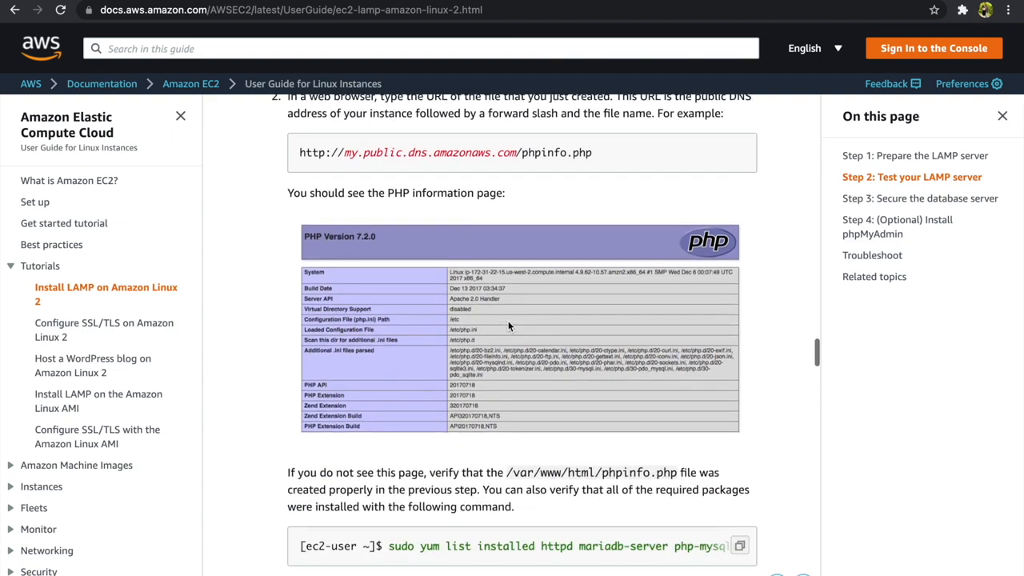
pyautogui.scroll(-1, 508, 327)
pyautogui.scroll(-1, 508, 326)
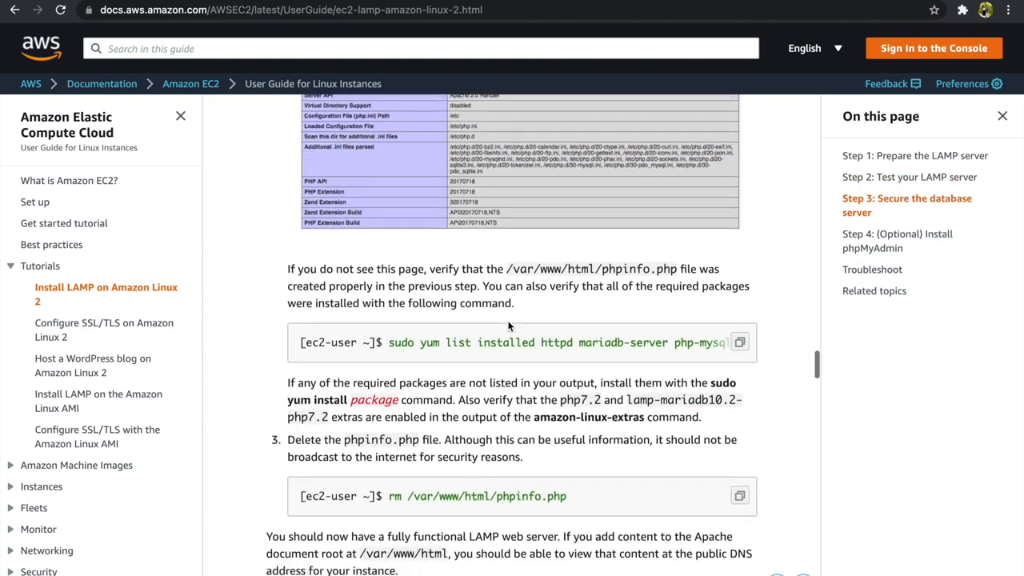
pyautogui.scroll(-4, 508, 327)
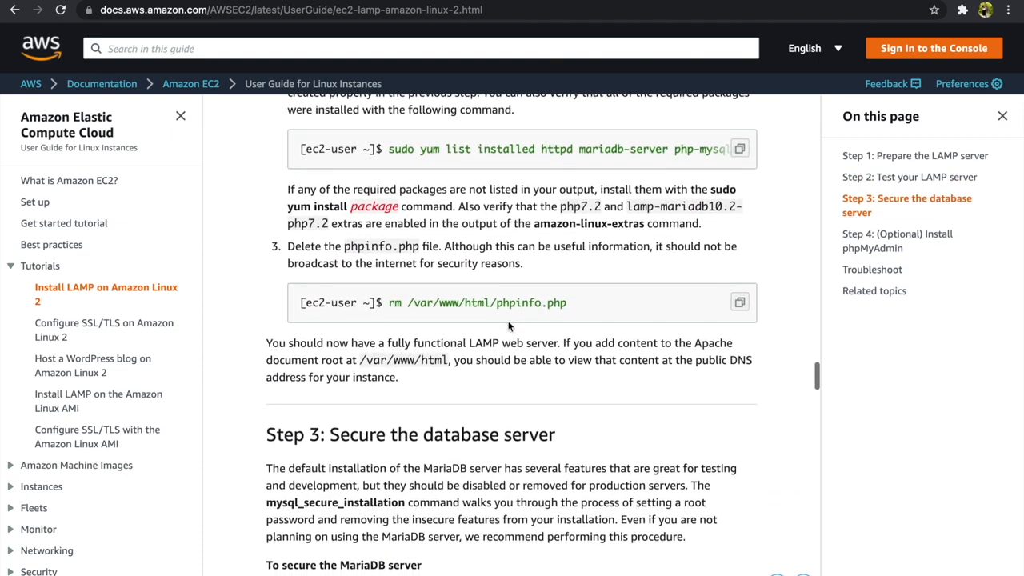
pyautogui.scroll(-4, 508, 327)
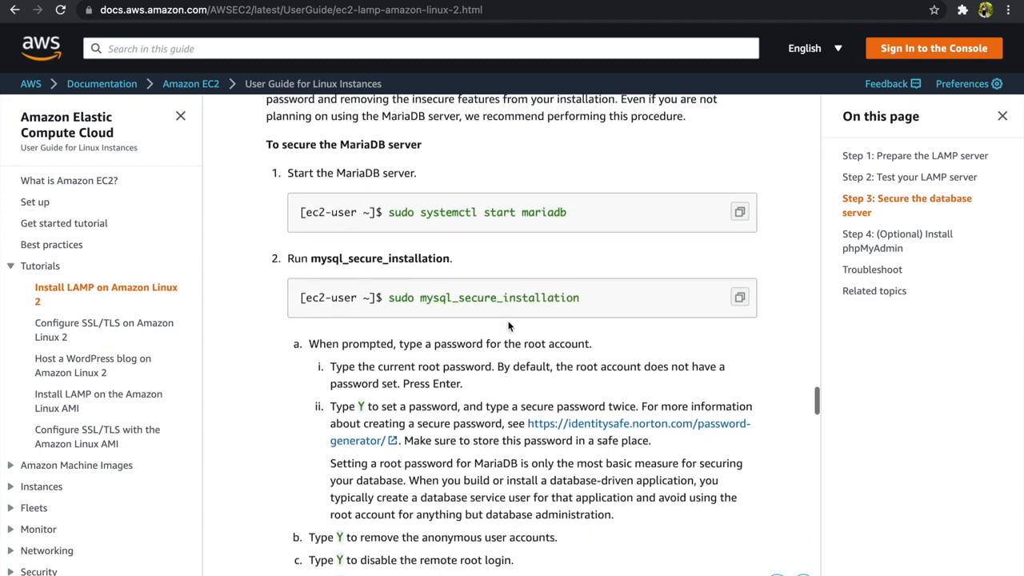
pyautogui.scroll(-6, 508, 326)
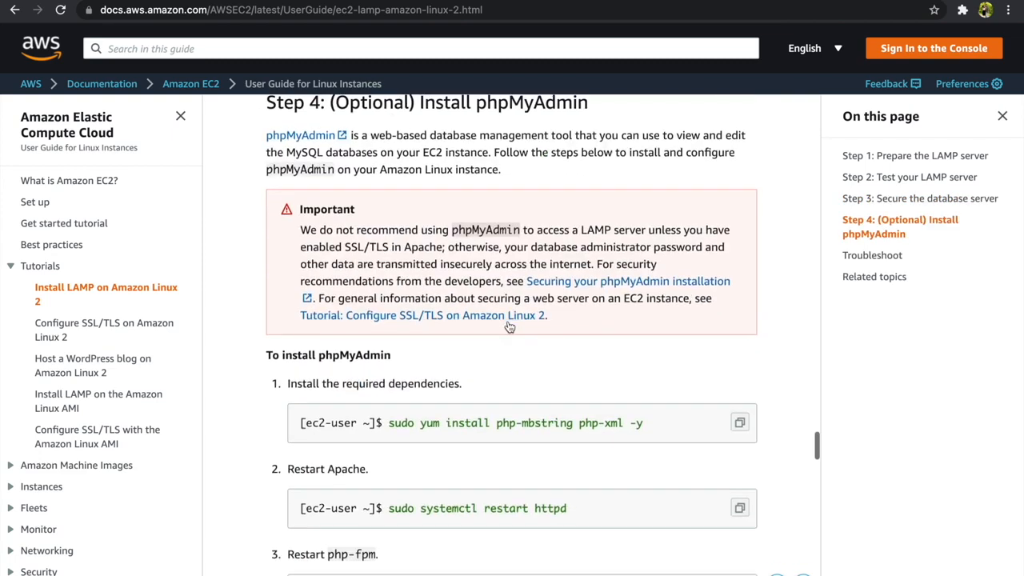
# Install the phpMyAdmin dependencies with sudo yum install php-mbstring php-xml -y.
pyautogui.click(739, 423)
pyautogui.hotkey('ctrl', 'Left')
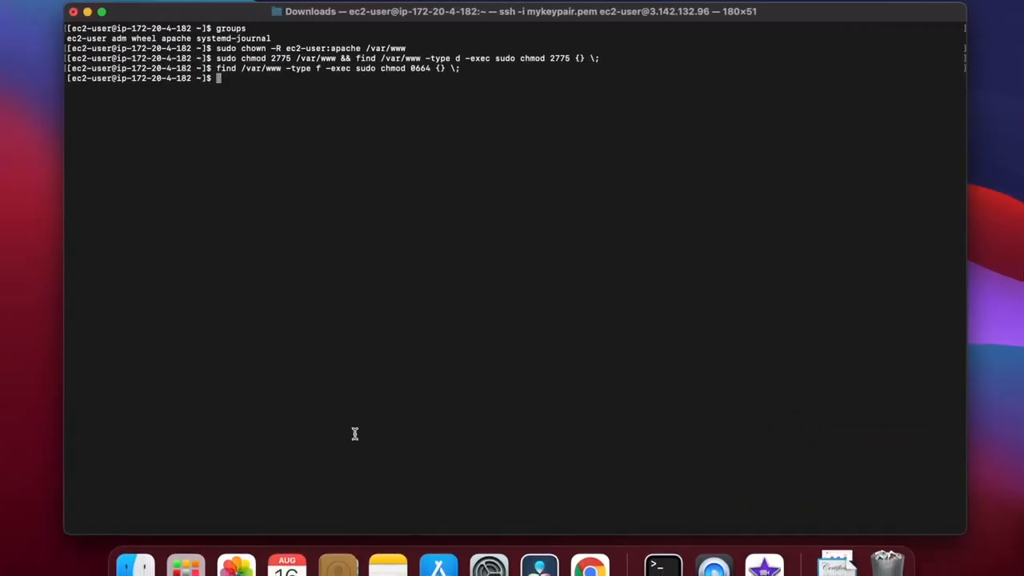
pyautogui.press('super+v')
pyautogui.press('Return')
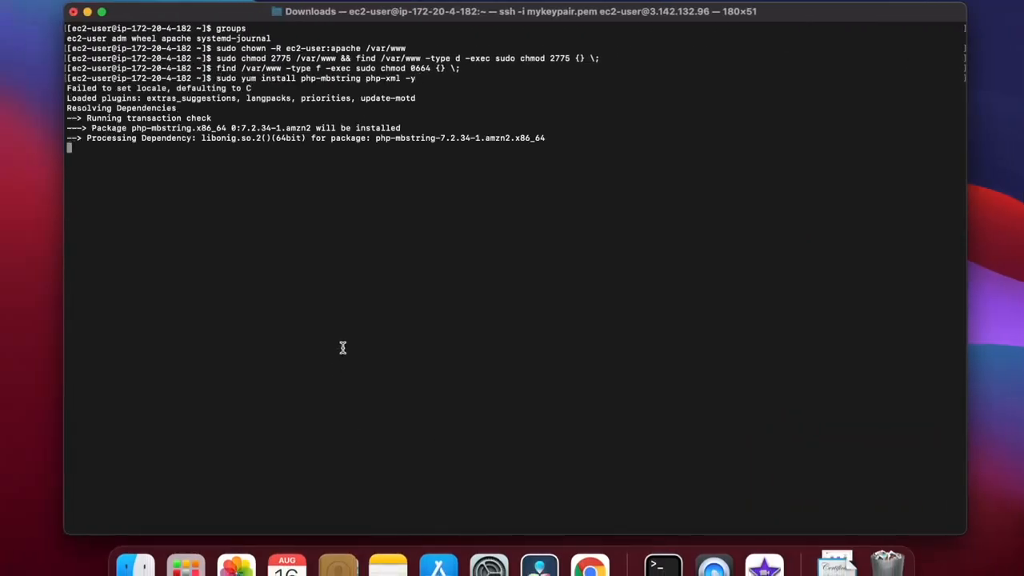
# Restart Apache by running the tutorial's sudo systemctl restart httpd command.
pyautogui.hotkey('ctrl', 'Right')
pyautogui.scroll(-2, 589, 438)
pyautogui.click(739, 420)
pyautogui.hotkey('ctrl', 'Left')
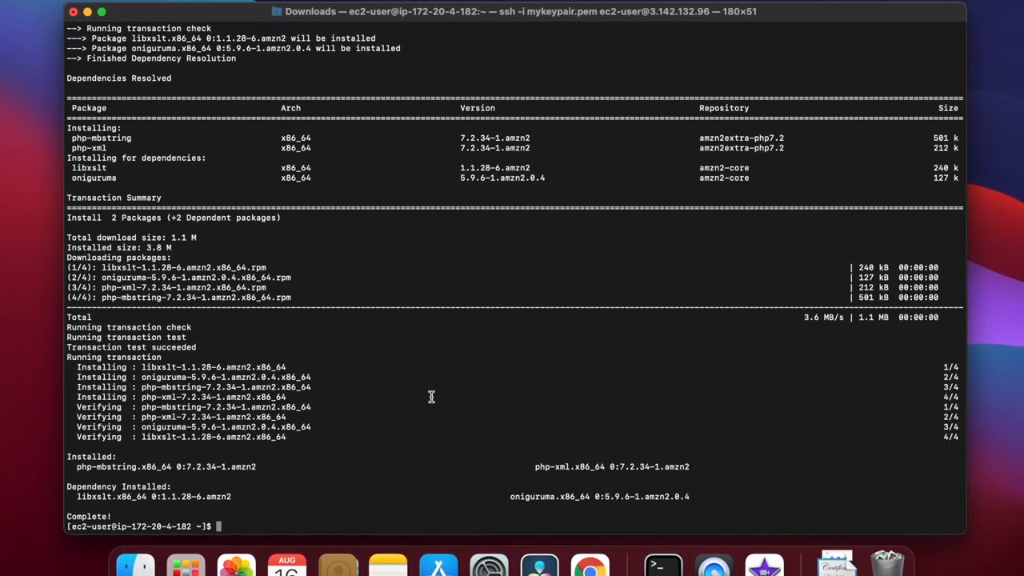
pyautogui.press('super+v')
pyautogui.press('Return')
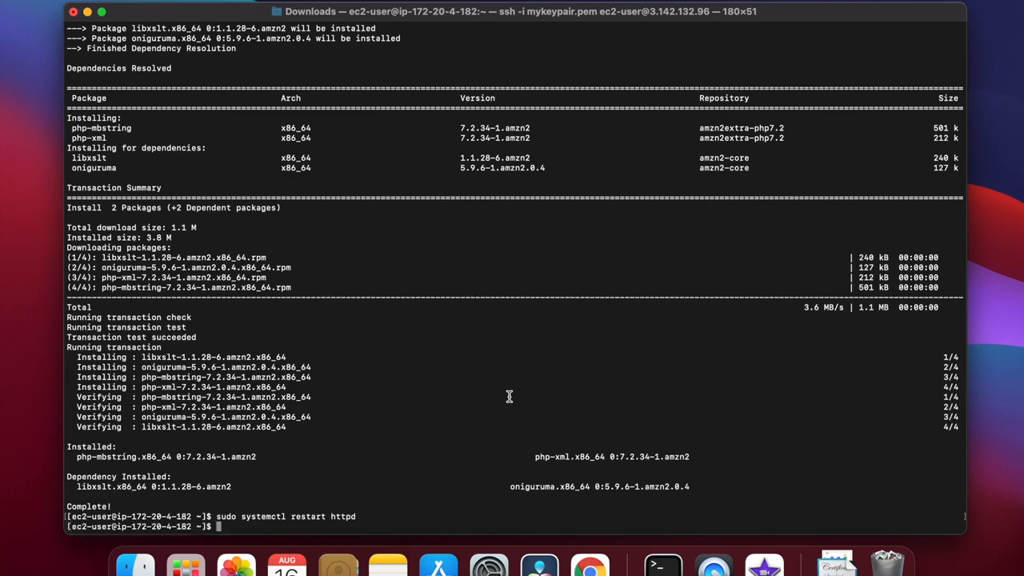
# Restart php-fpm with sudo systemctl restart php-fpm from the tutorial, and return to the tutorial page.
pyautogui.hotkey('ctrl', 'Right')
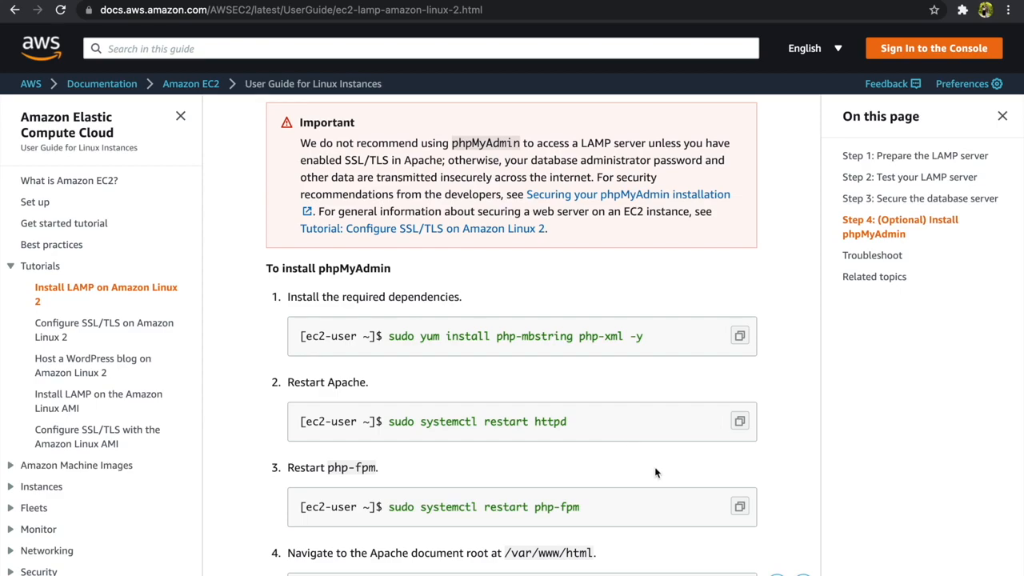
pyautogui.click(739, 506)
pyautogui.hotkey('ctrl', 'Left')
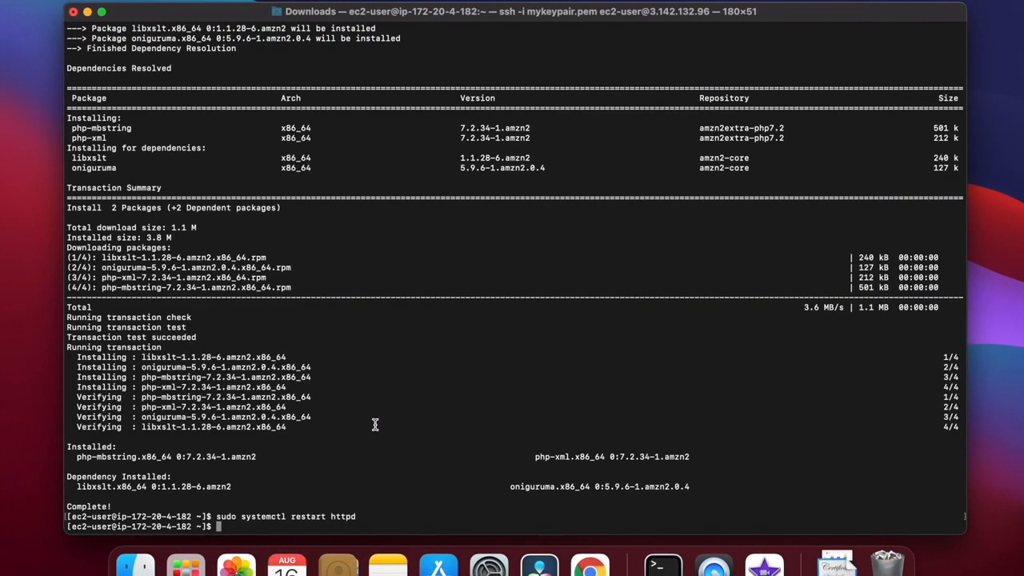
pyautogui.press('super+v')
pyautogui.press('Return')
pyautogui.hotkey('ctrl', 'Right')
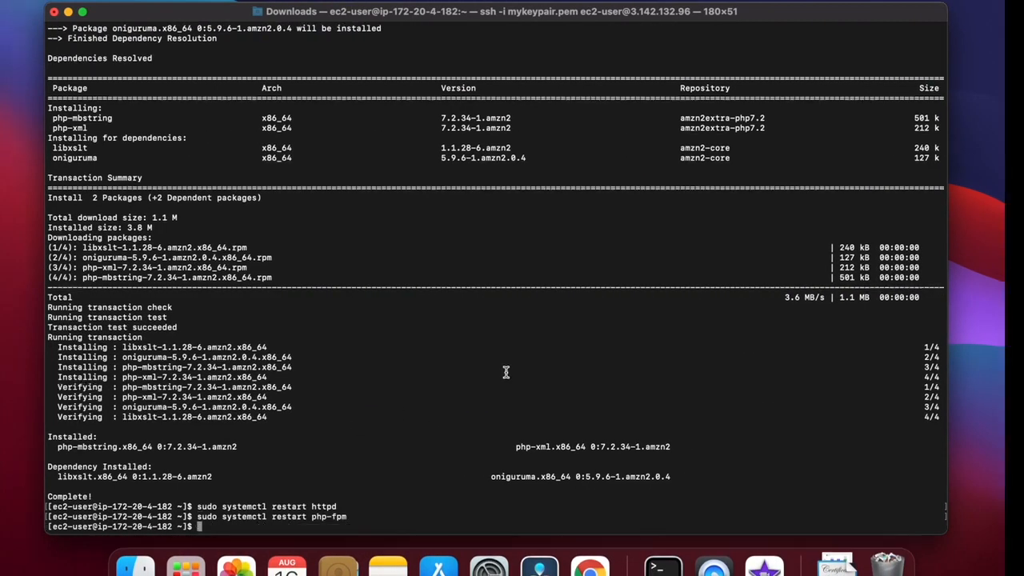
# Change to the Apache document root in the terminal with cd /var/www/html from the tutorial.
pyautogui.scroll(-3, 516, 392)
pyautogui.click(739, 491)
pyautogui.hotkey('ctrl', 'Left')
pyautogui.press('super+v')
pyautogui.press('Return')
pyautogui.hotkey('ctrl', 'Right')
pyautogui.scroll(-2, 595, 433)
pyautogui.scroll(-2, 665, 421)
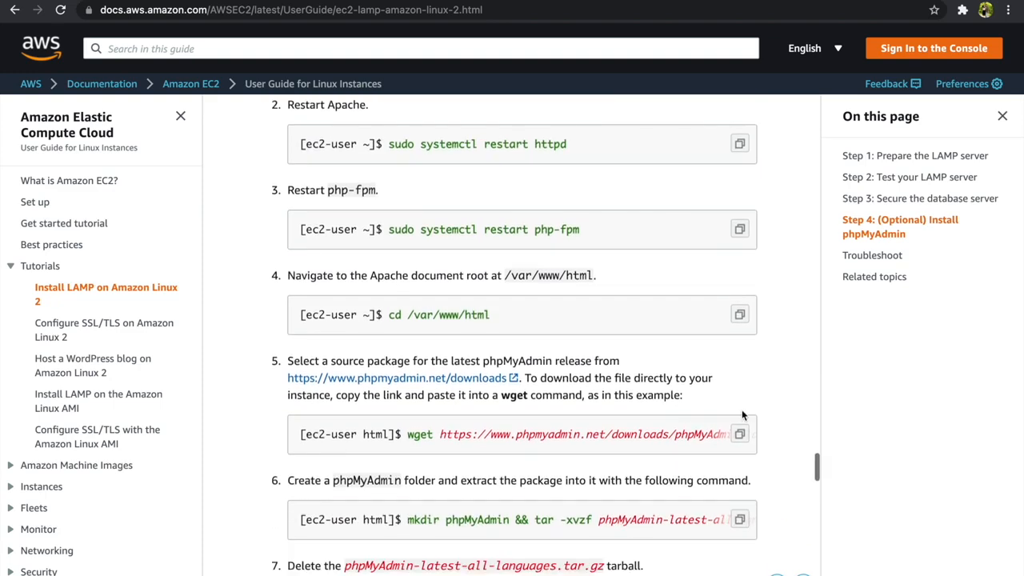
pyautogui.hotkey('ctrl', 'Left')
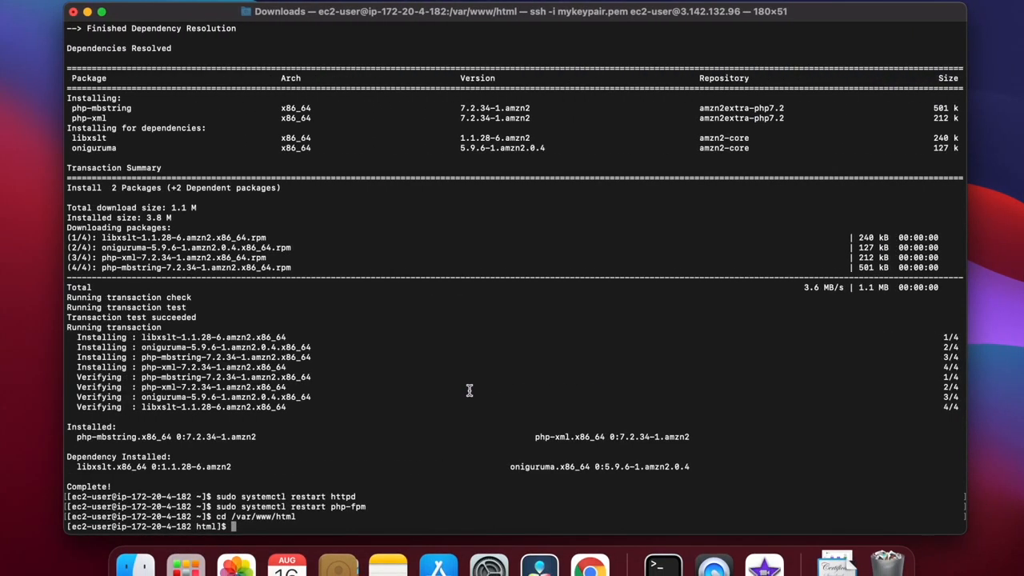
pyautogui.press('super+v')
pyautogui.press('Return')
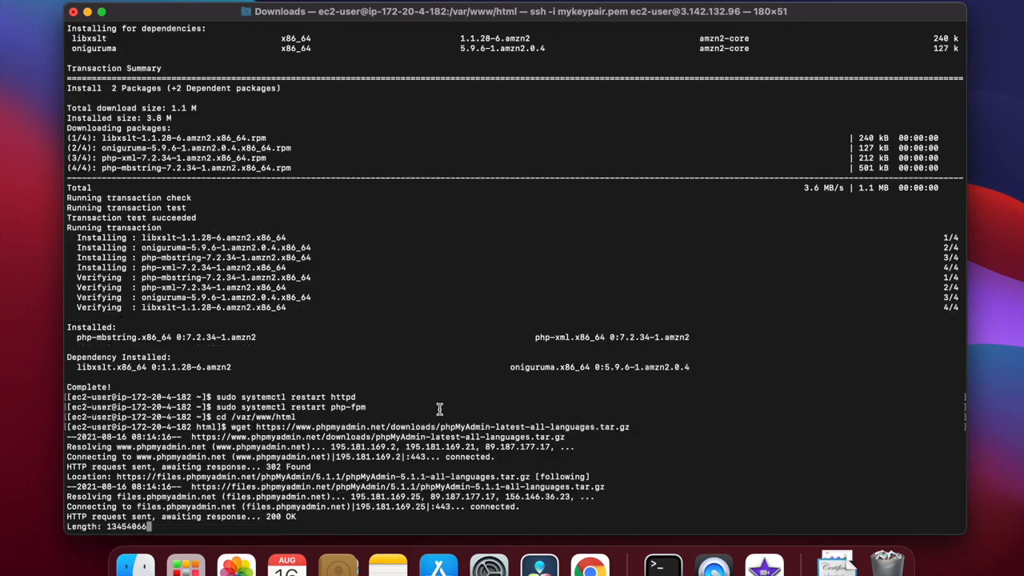
# Create a phpMyAdmin folder and extract the package with mkdir phpMyAdmin && tar -xvzf phpMyAdmin-latest-all-languages.tar.gz -C phpMyAdmin --strip-components 1.
pyautogui.hotkey('ctrl', 'Right')
pyautogui.scroll(-2, 770, 375)
pyautogui.click(739, 409)
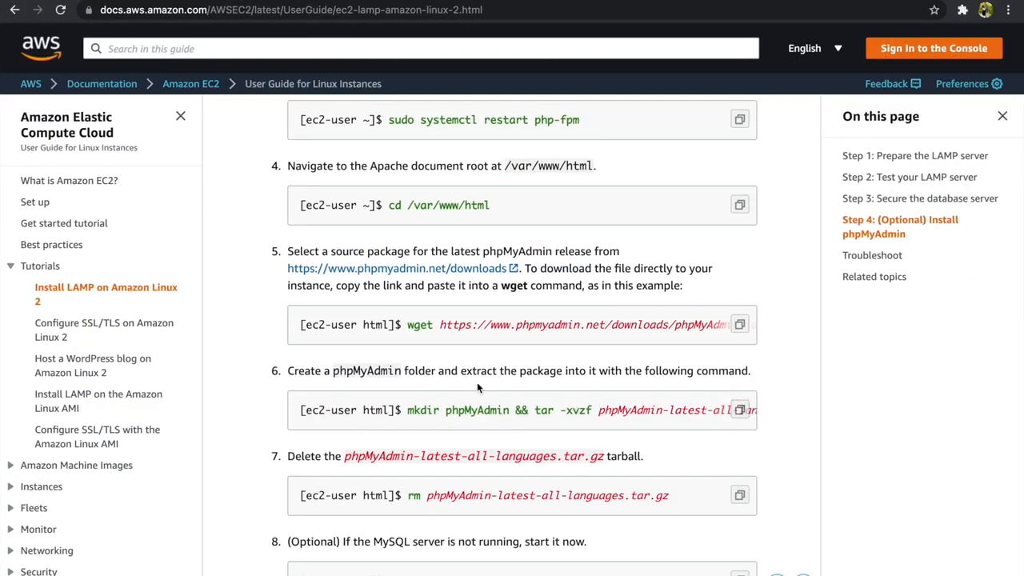
pyautogui.hotkey('ctrl', 'Left')
pyautogui.press('super+v')
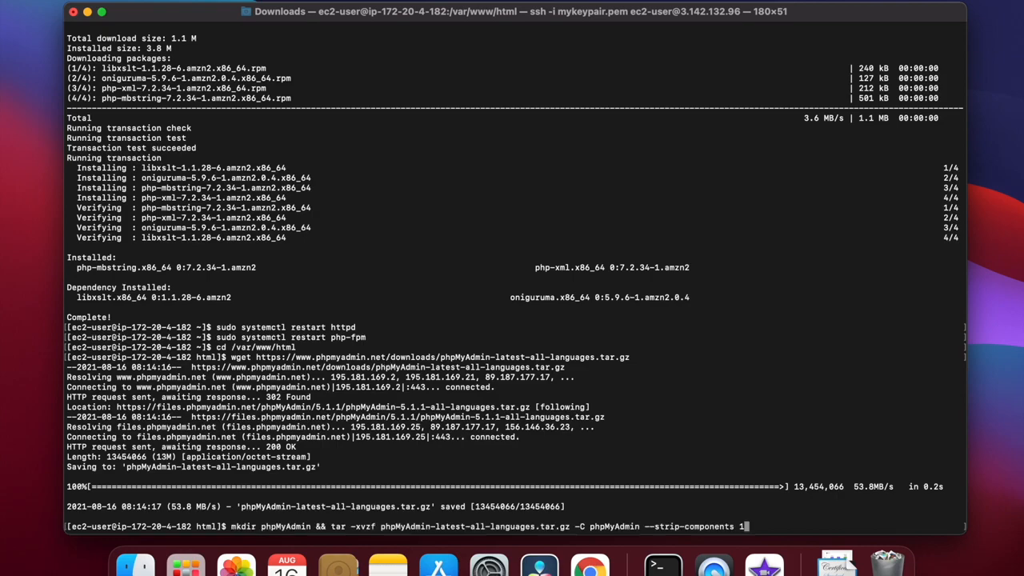
pyautogui.press('Return')
# Delete the downloaded archive with the tutorial's rm phpMyAdmin-latest-all-languages.tar.gz command.
pyautogui.hotkey('ctrl', 'Right')
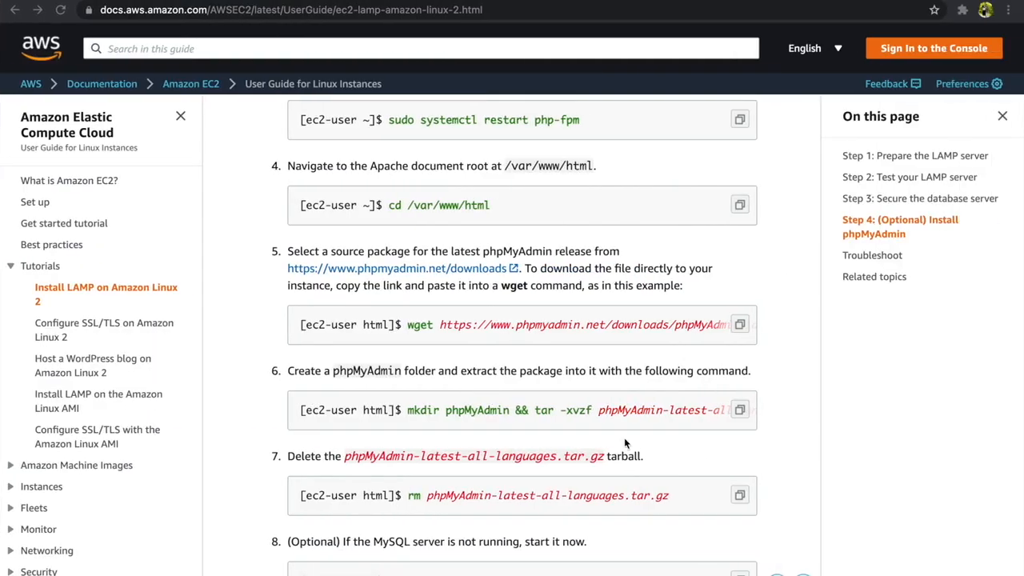
pyautogui.click(738, 495)
pyautogui.hotkey('ctrl', 'Left')
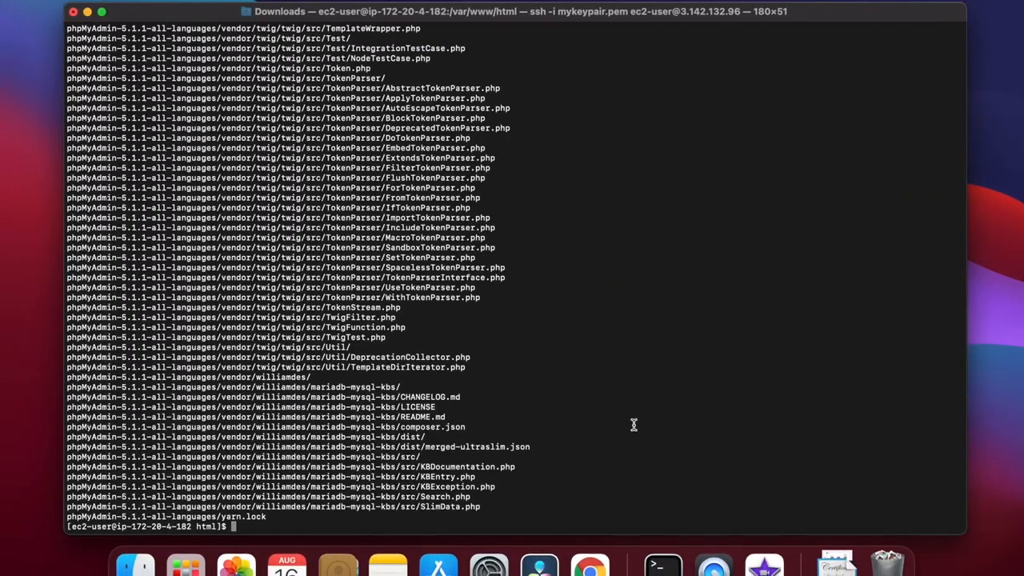
pyautogui.press('super+v')
pyautogui.press('Return')
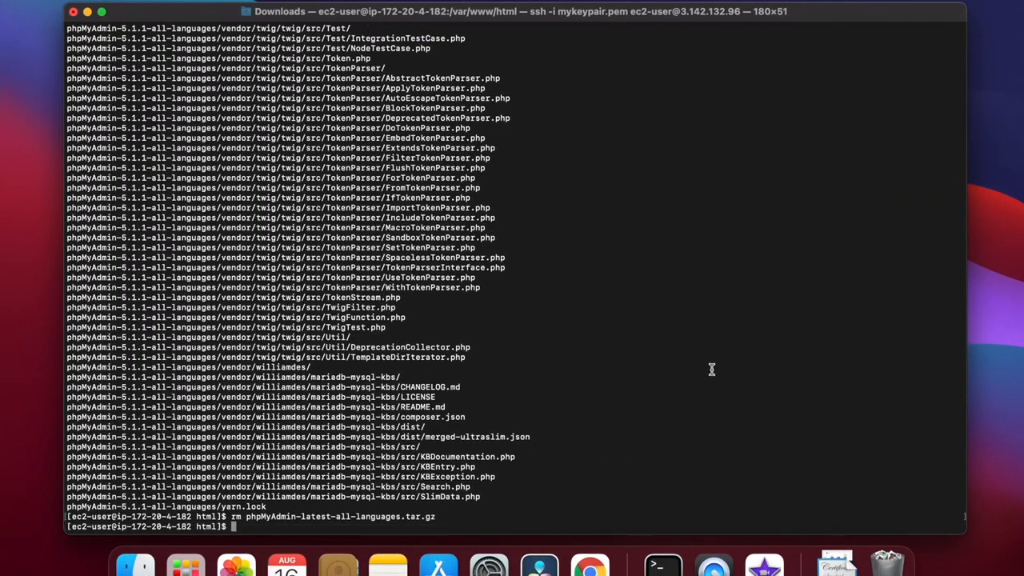
# Look through the tutorial's remaining phpMyAdmin steps on starting MariaDB, logging in and creating the configuration file.
pyautogui.hotkey('ctrl', 'Right')
pyautogui.scroll(-3, 687, 472)
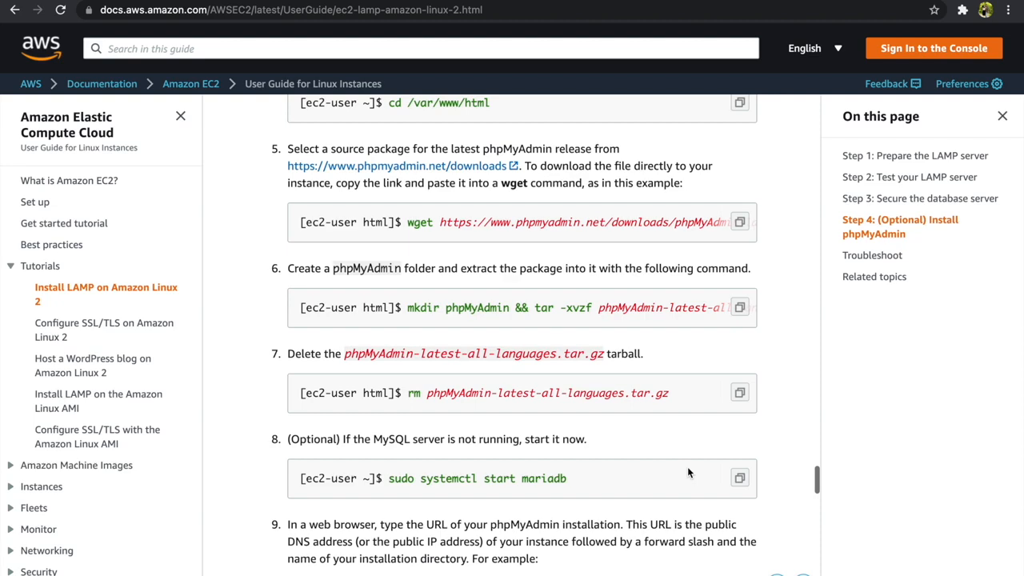
pyautogui.scroll(-10, 699, 475)
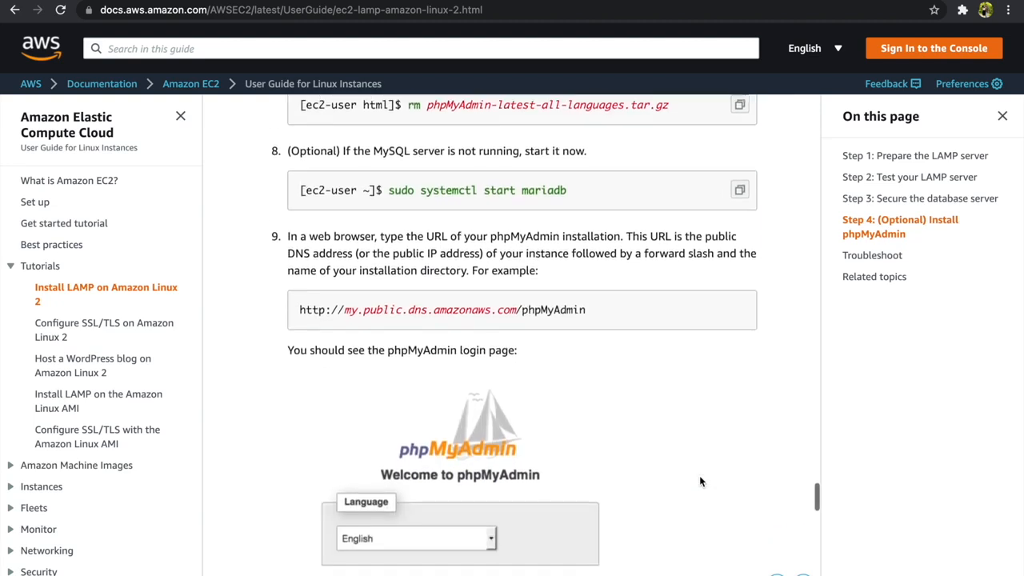
pyautogui.scroll(-8, 699, 481)
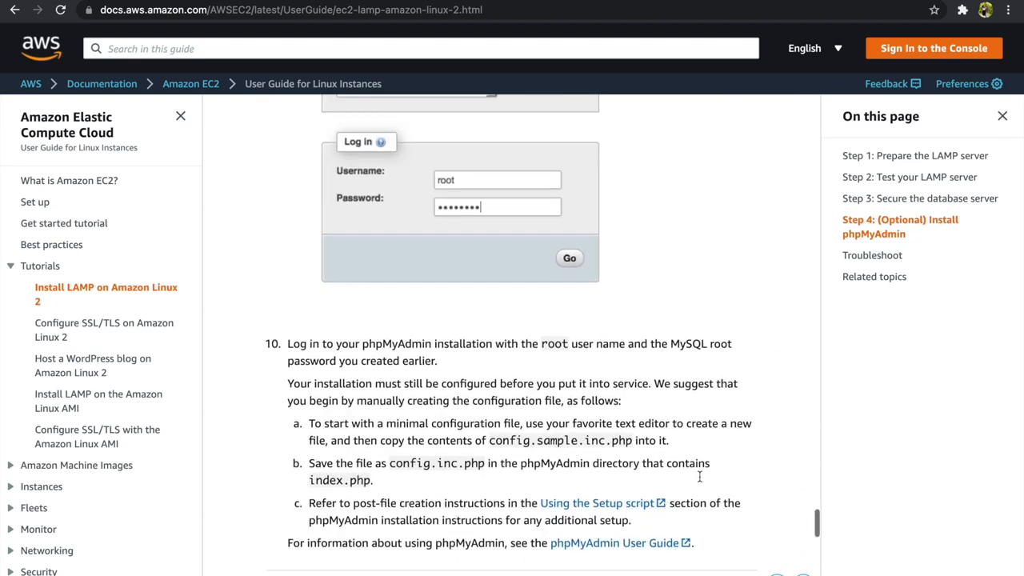
# Start creating an Application Load Balancer in the EC2 console and name it my-alb.
pyautogui.hotkey('ctrl', 'Left')
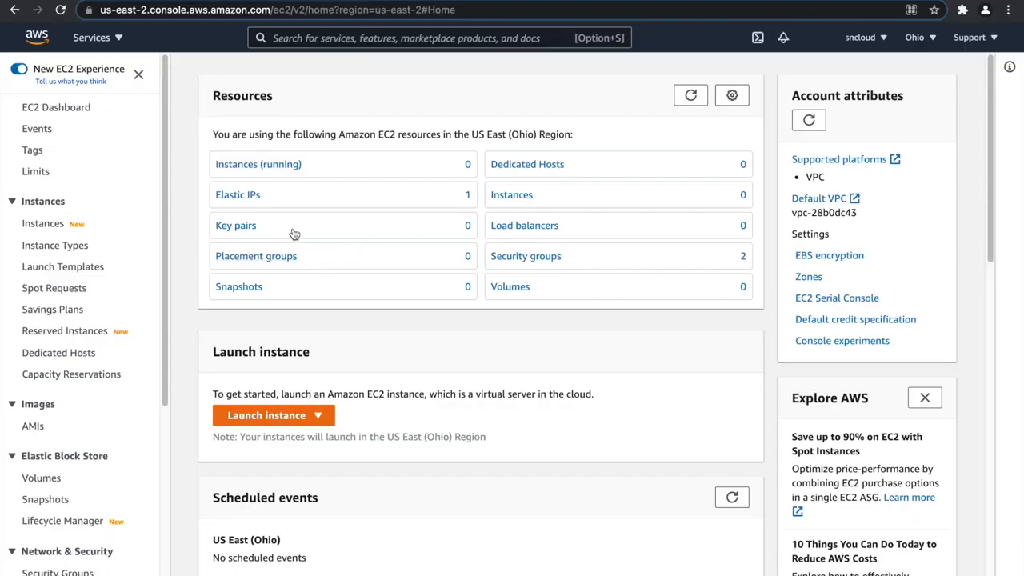
pyautogui.scroll(-2, 60, 236)
pyautogui.scroll(-2, 60, 236)
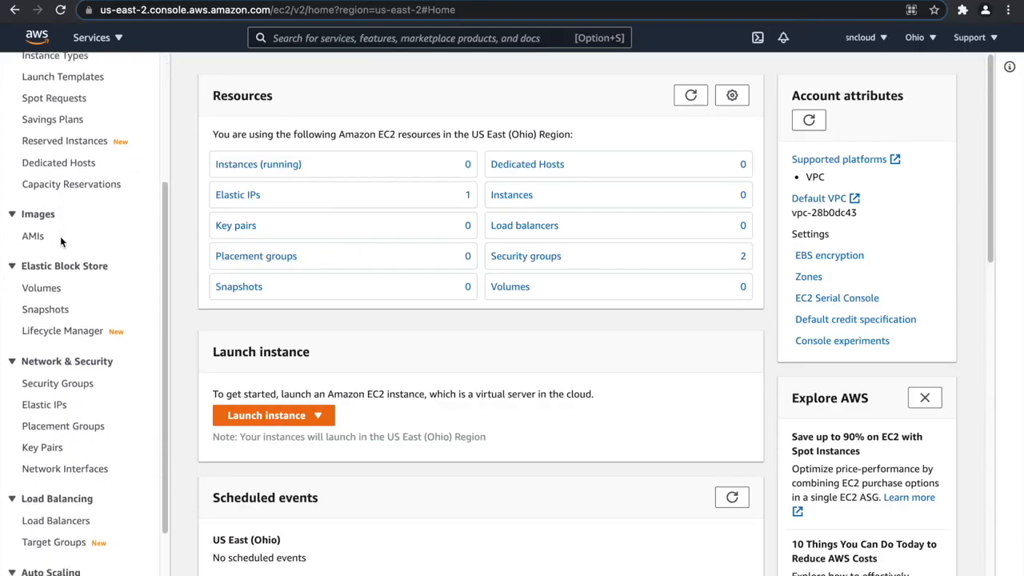
pyautogui.click(76, 521)
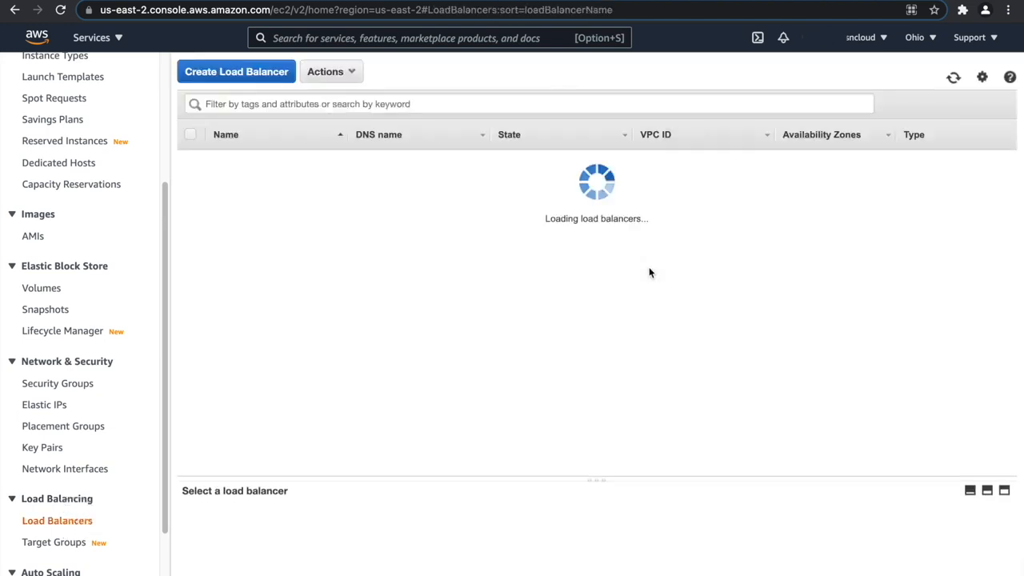
pyautogui.click(253, 78)
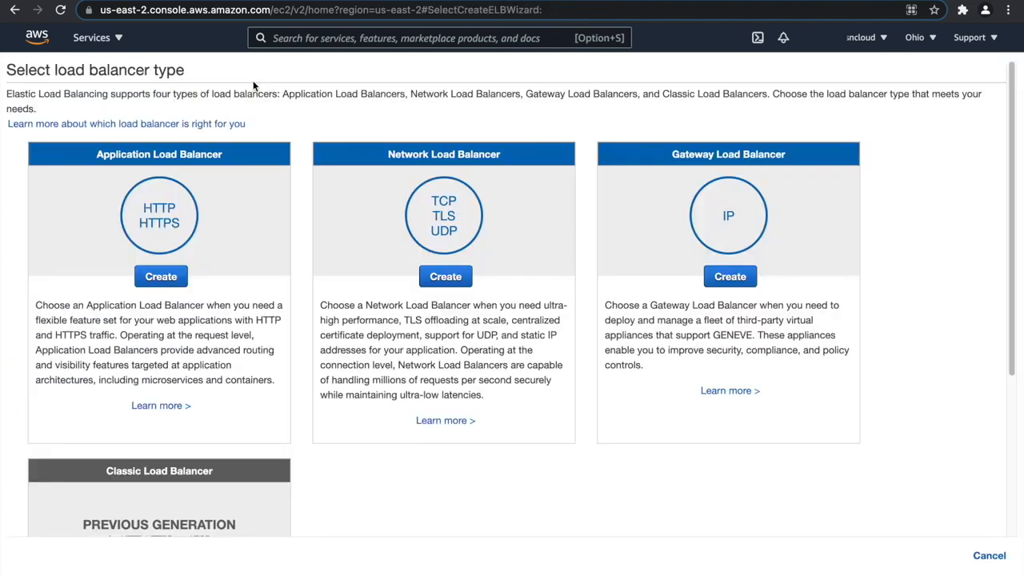
pyautogui.click(160, 276)
pyautogui.click(260, 184)
pyautogui.write('my-alb')
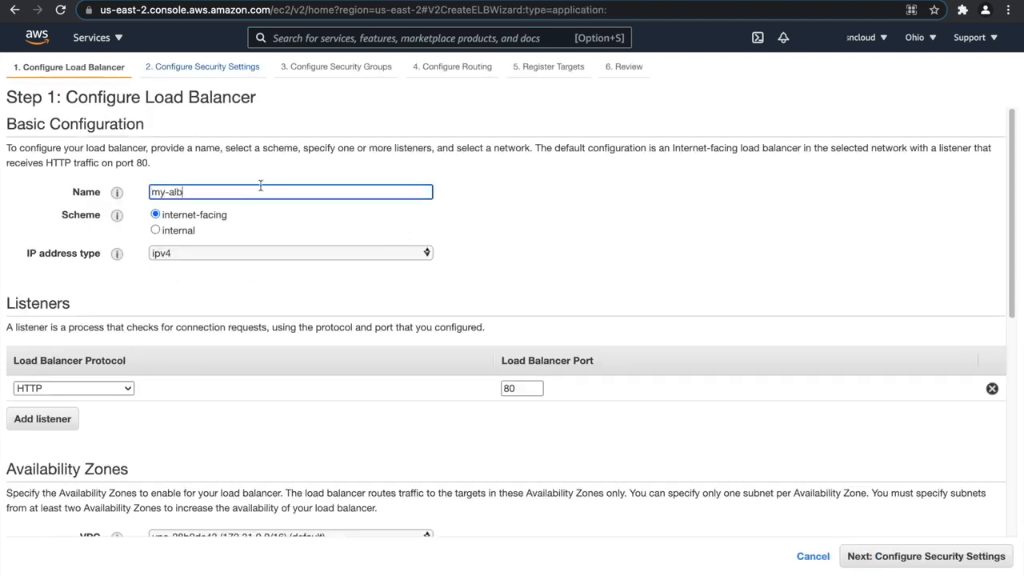
# Set the load balancer's VPC to my-vpc and enable the us-east-2a and us-east-2b availability zones.
pyautogui.scroll(-3, 213, 255)
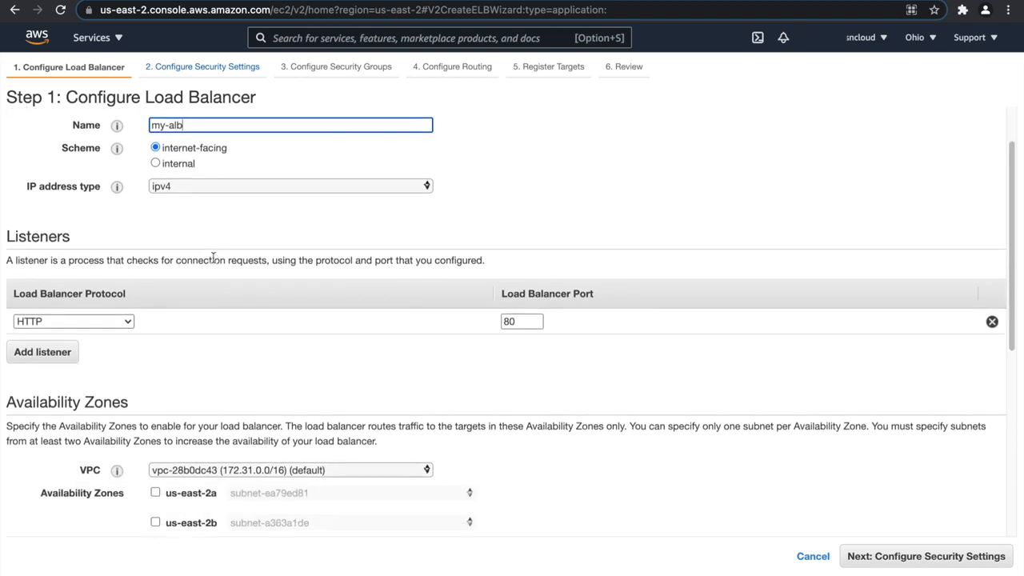
pyautogui.scroll(-3, 298, 372)
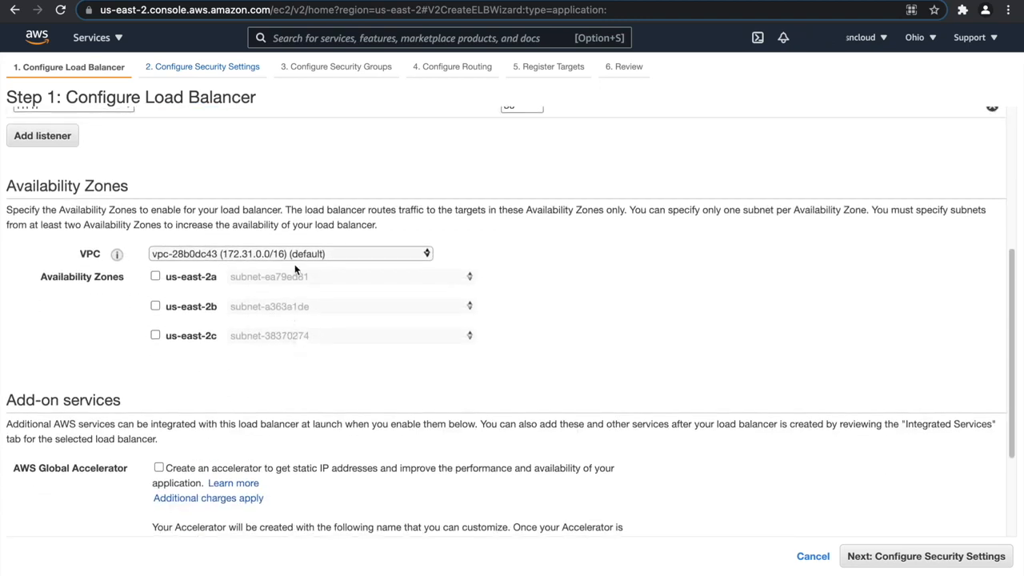
pyautogui.click(294, 255)
pyautogui.click(296, 272)
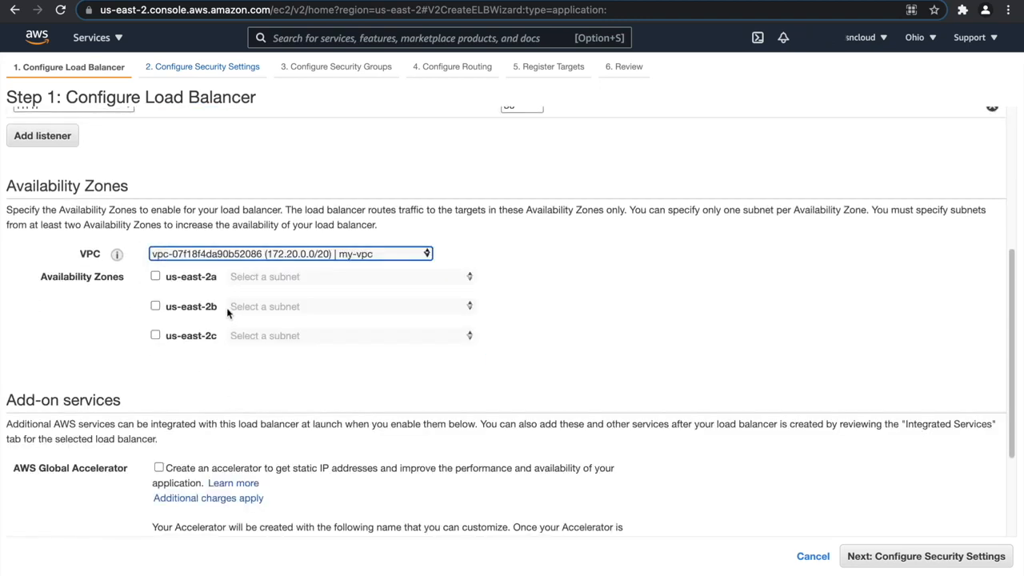
pyautogui.click(155, 276)
pyautogui.click(155, 306)
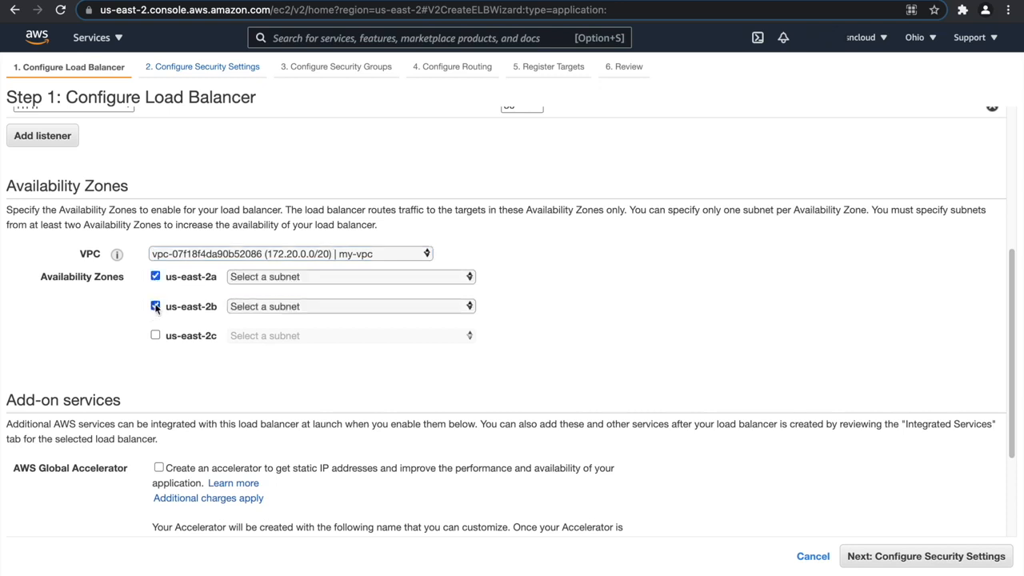
# Assign my-public-web-subnet-1 to us-east-2a and my-public-web-subnet-2 to us-east-2b, and continue to the security settings.
pyautogui.click(307, 280)
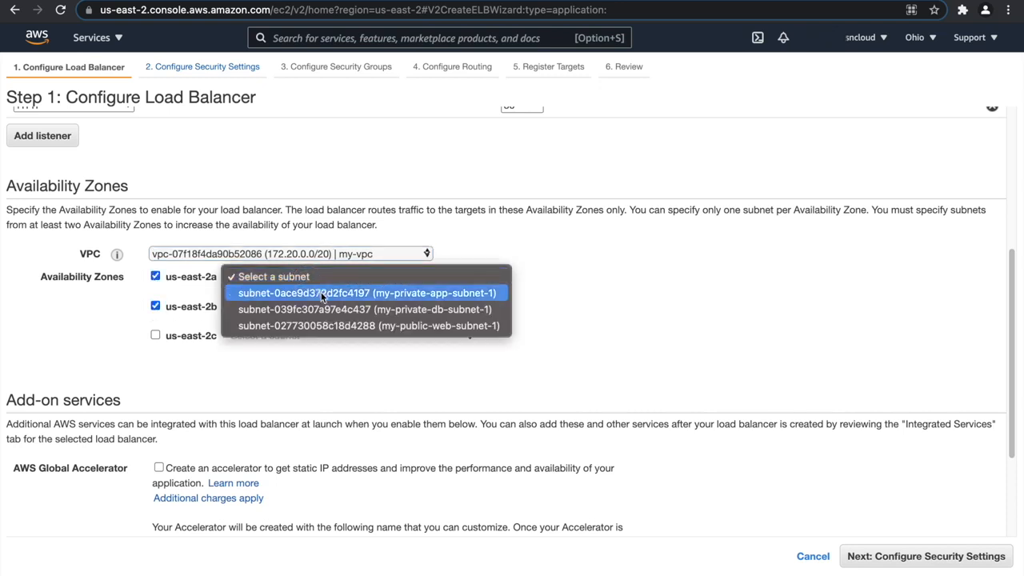
pyautogui.click(332, 326)
pyautogui.click(304, 330)
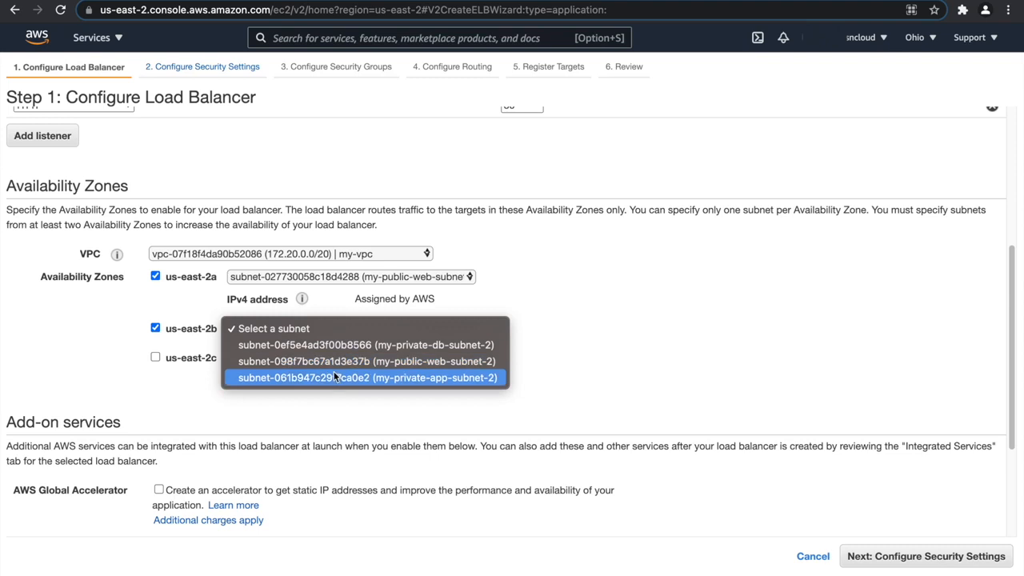
pyautogui.click(336, 360)
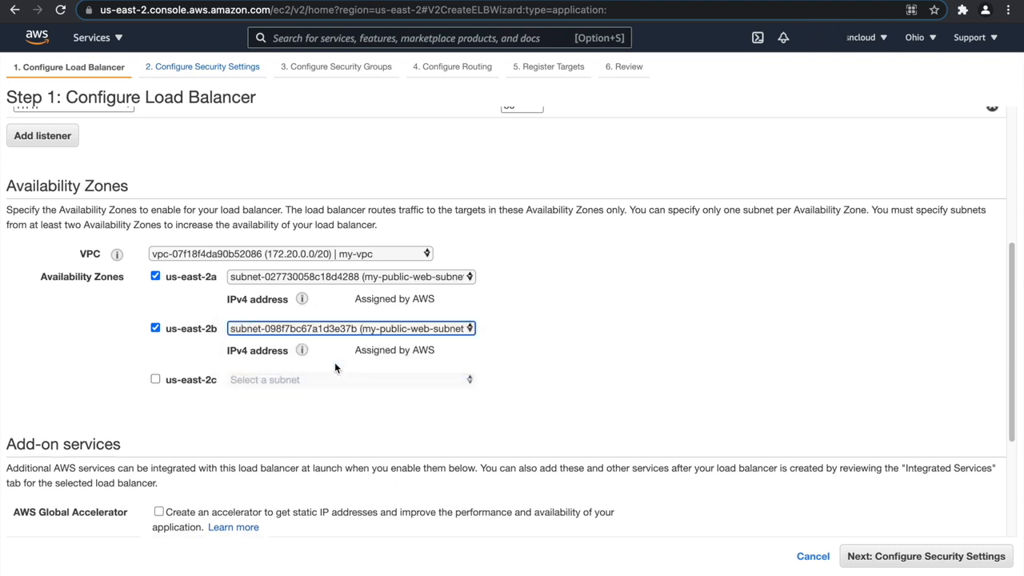
pyautogui.scroll(-5, 510, 328)
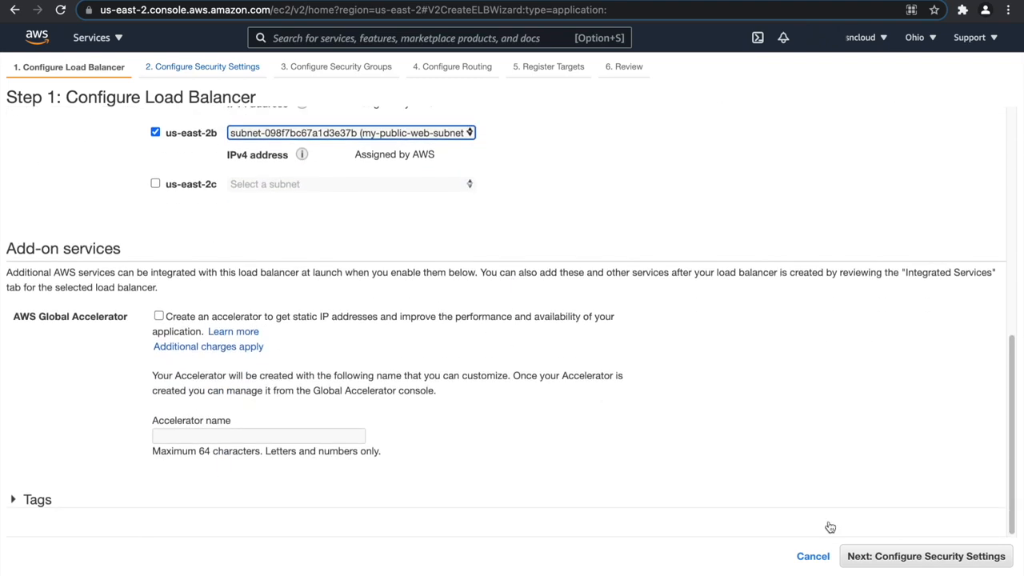
pyautogui.click(893, 558)
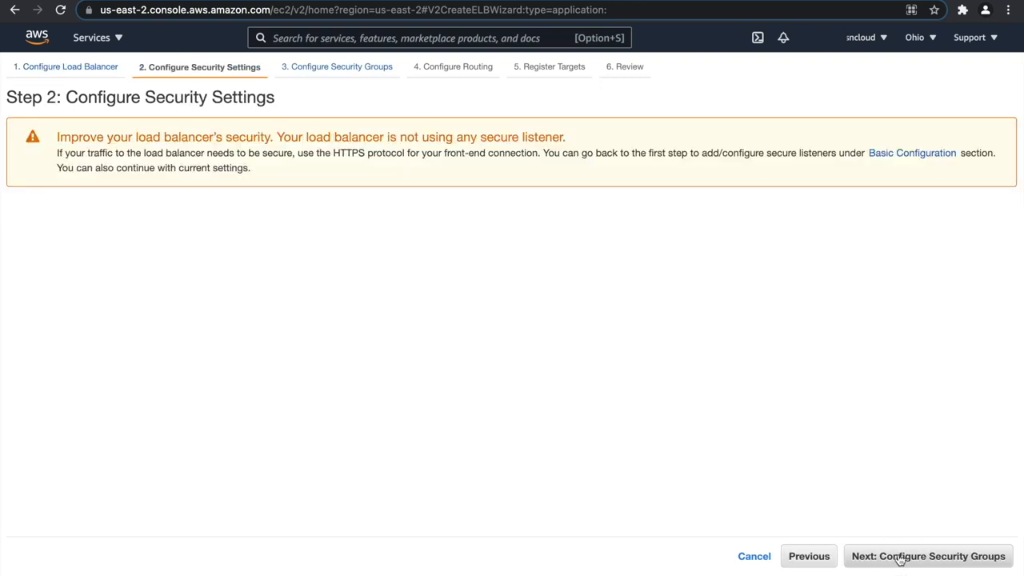
# Create a new security group for the load balancer with my-alb-sg as name and description, and continue to routing.
pyautogui.click(899, 558)
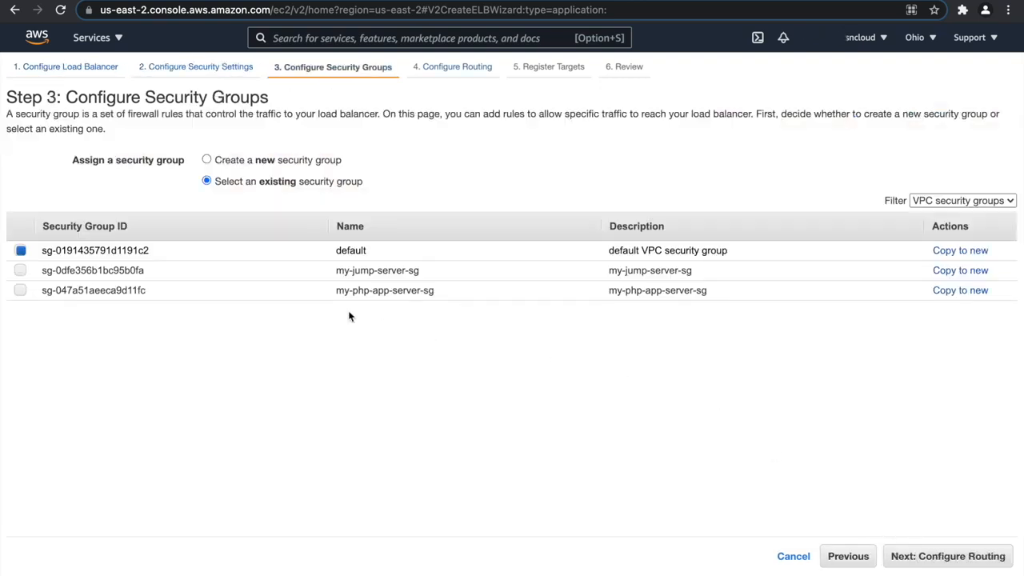
pyautogui.click(206, 160)
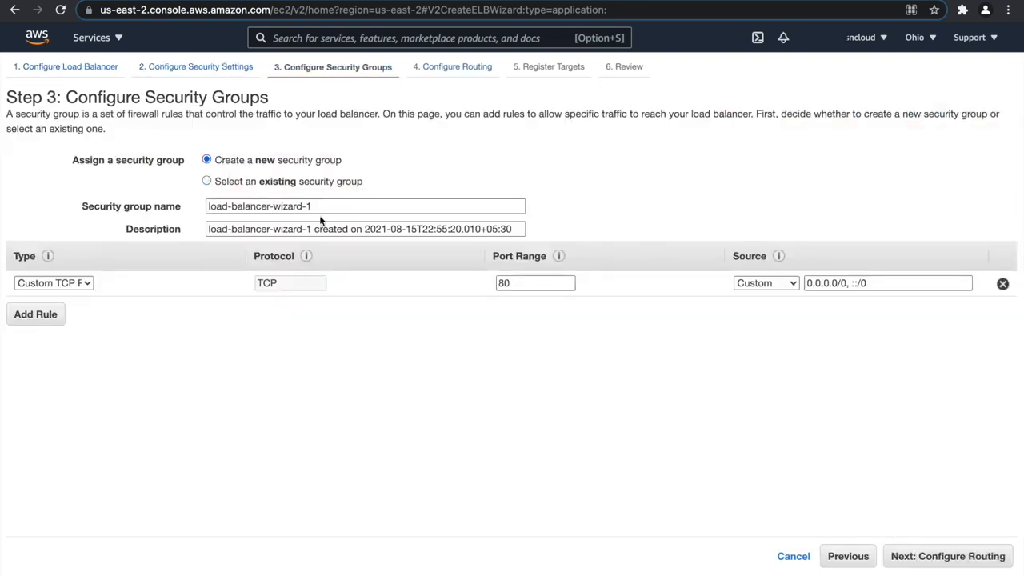
pyautogui.moveTo(318, 208); pyautogui.dragTo(209, 207)
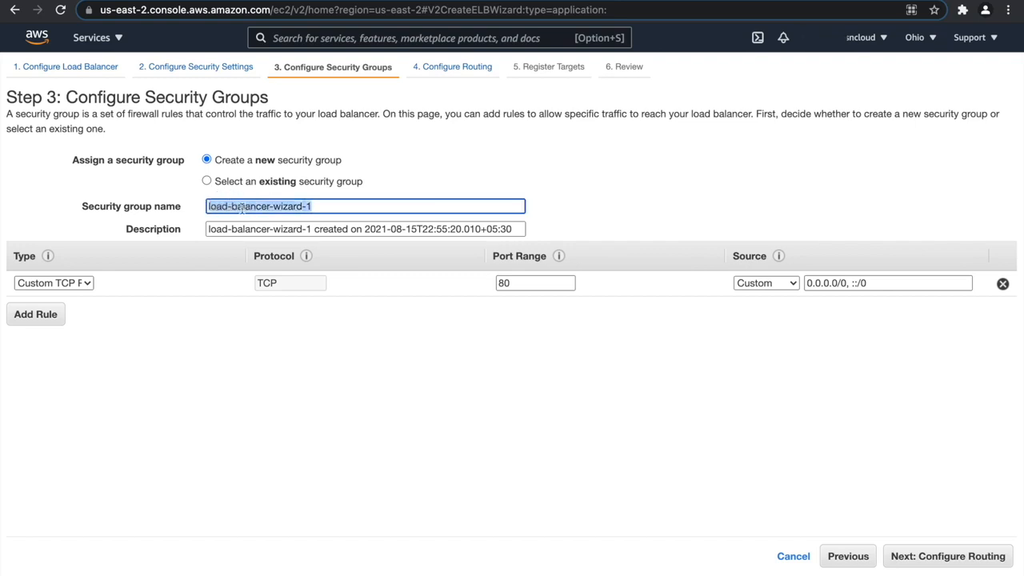
pyautogui.write('my-alb-sg')
pyautogui.press('super+a')
pyautogui.press('super+c')
pyautogui.press('Tab')
pyautogui.press('super+v')
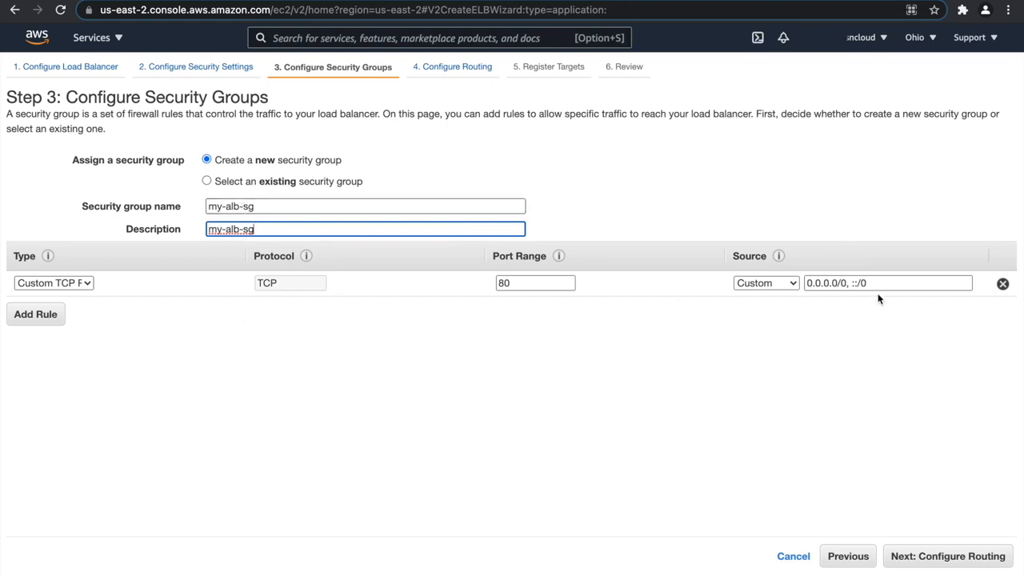
pyautogui.click(925, 556)
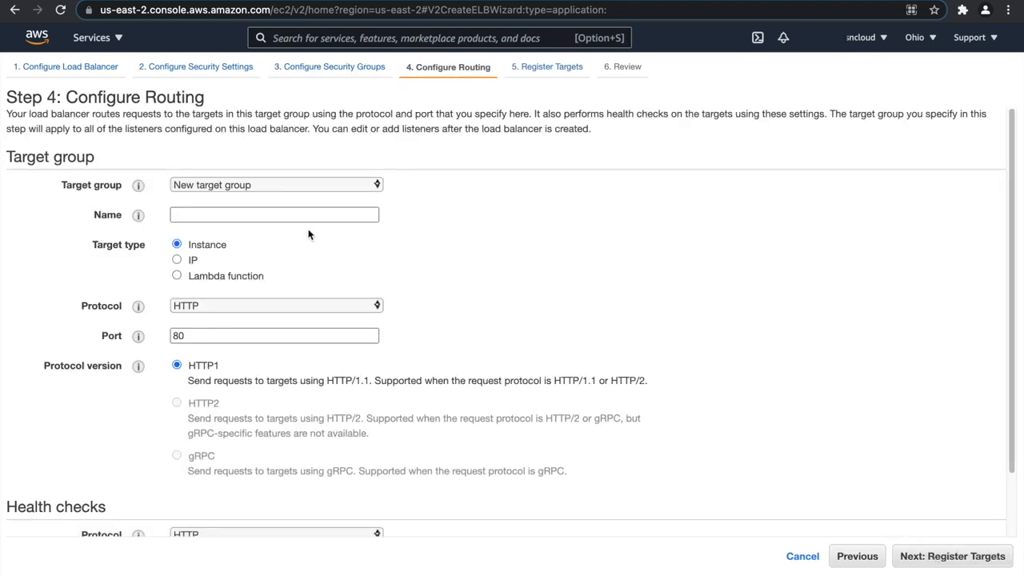
# Name the new target group my-alb-php-tg and continue to target registration.
pyautogui.click(251, 216)
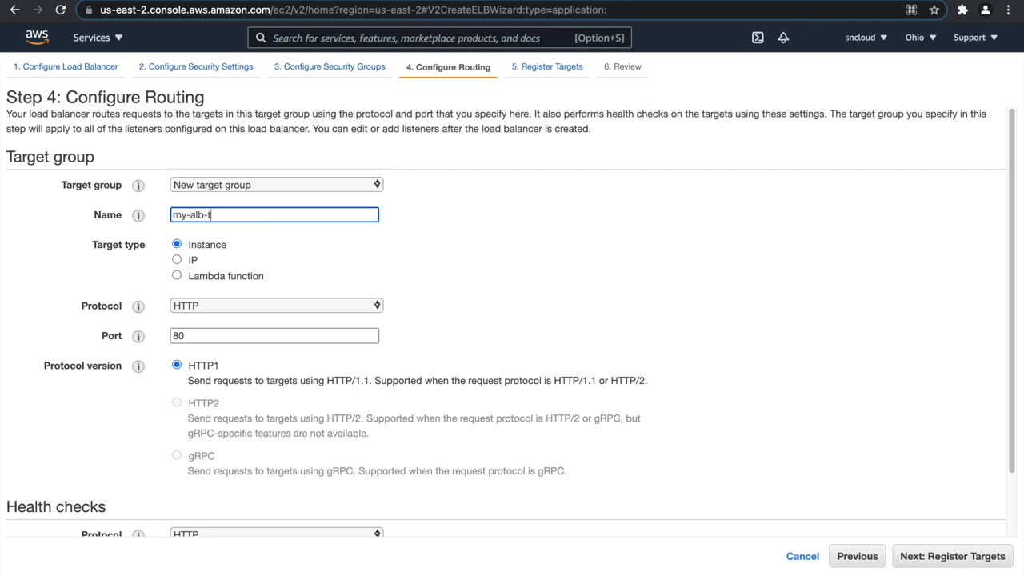
pyautogui.click(208, 215)
pyautogui.write('php-')
pyautogui.scroll(-3, 254, 373)
pyautogui.click(932, 559)
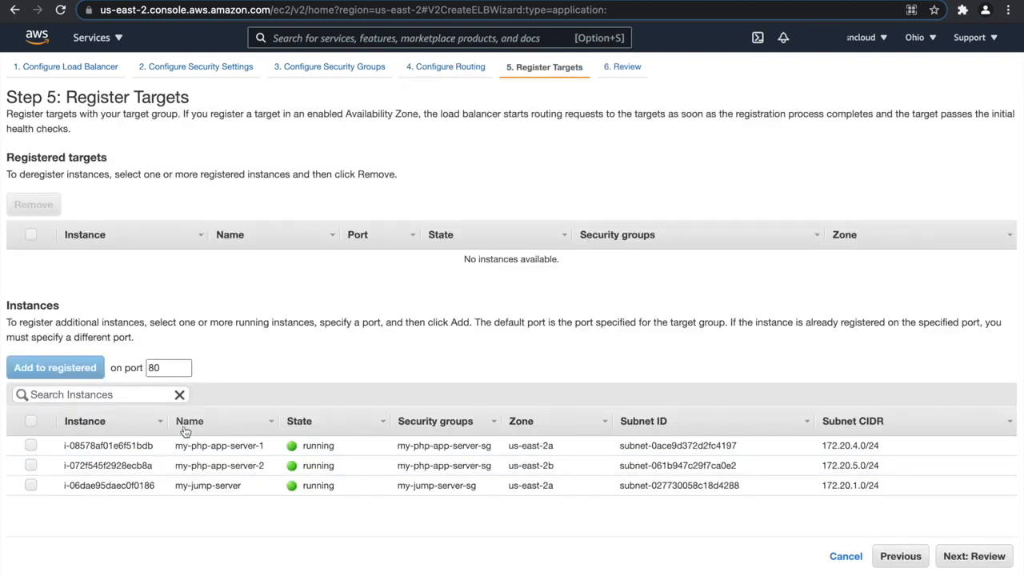
# Register my-php-app-server-1 and my-php-app-server-2 as targets on port 80 and create the load balancer.
pyautogui.click(31, 446)
pyautogui.click(31, 465)
pyautogui.click(54, 367)
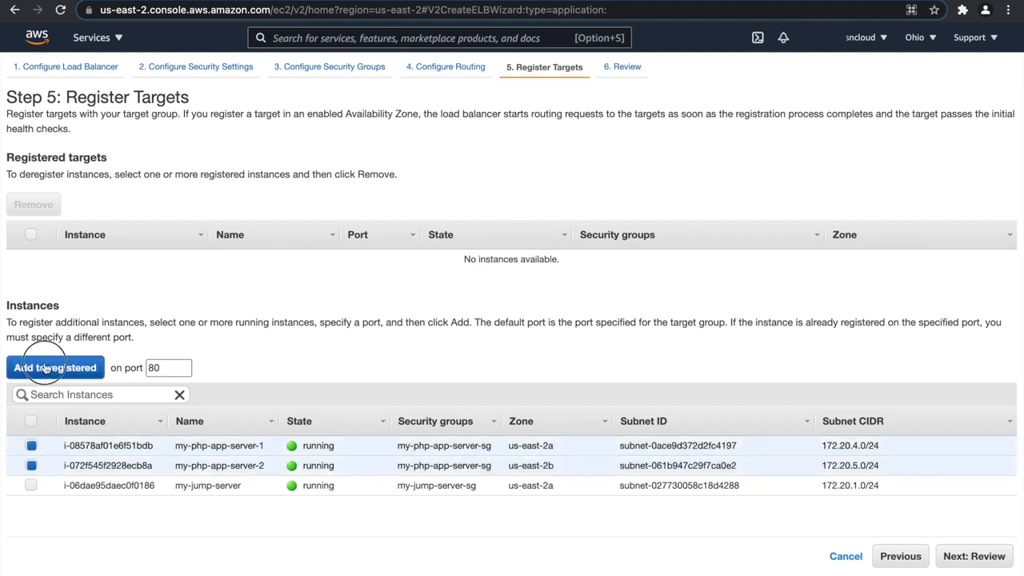
pyautogui.click(987, 556)
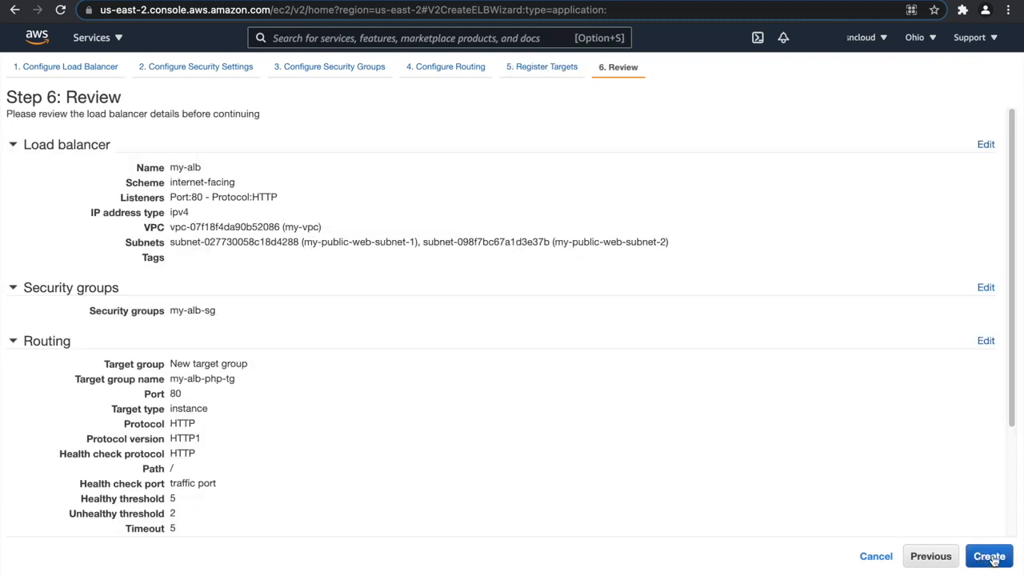
pyautogui.click(990, 555)
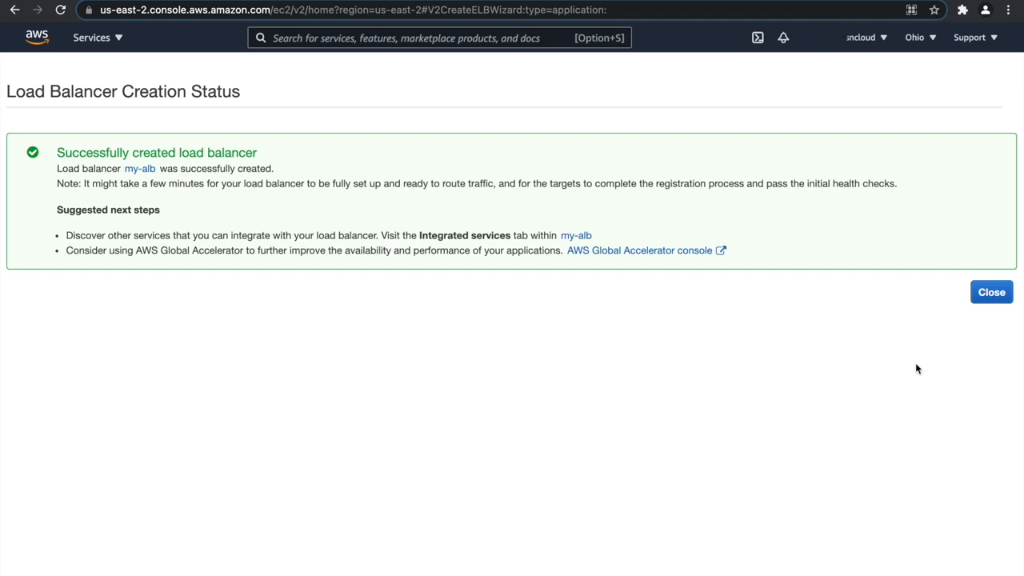
# Leave the load balancer creation status and check the health of the registered targets in the my-alb-php-tg target group.
pyautogui.click(993, 297)
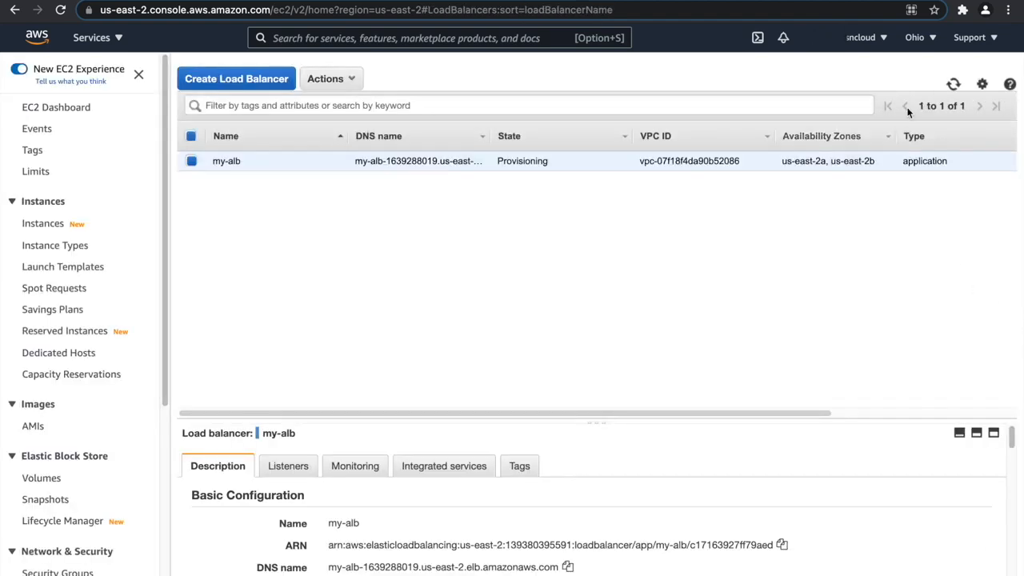
pyautogui.click(952, 84)
pyautogui.scroll(-3, 104, 355)
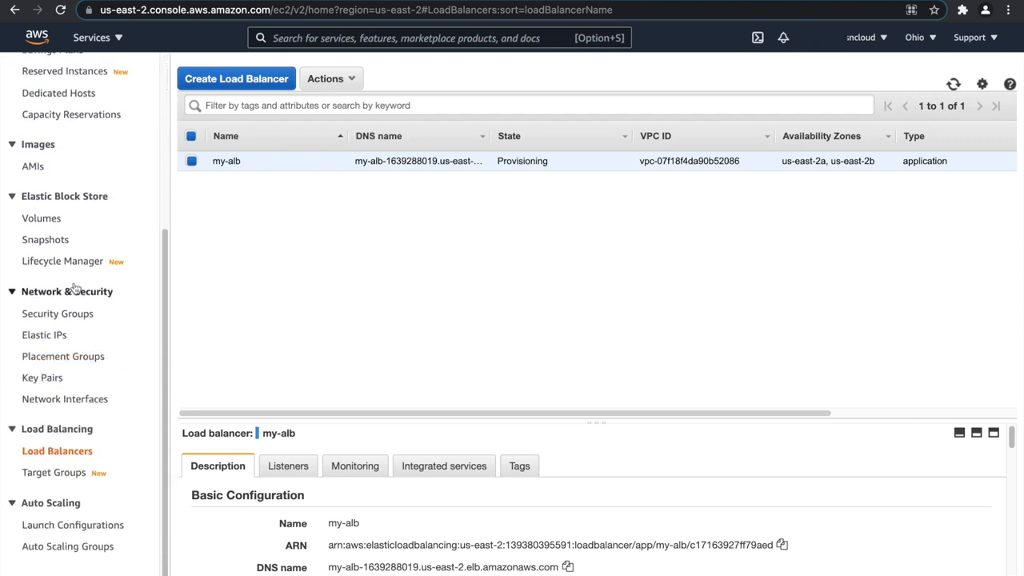
pyautogui.scroll(1, 107, 349)
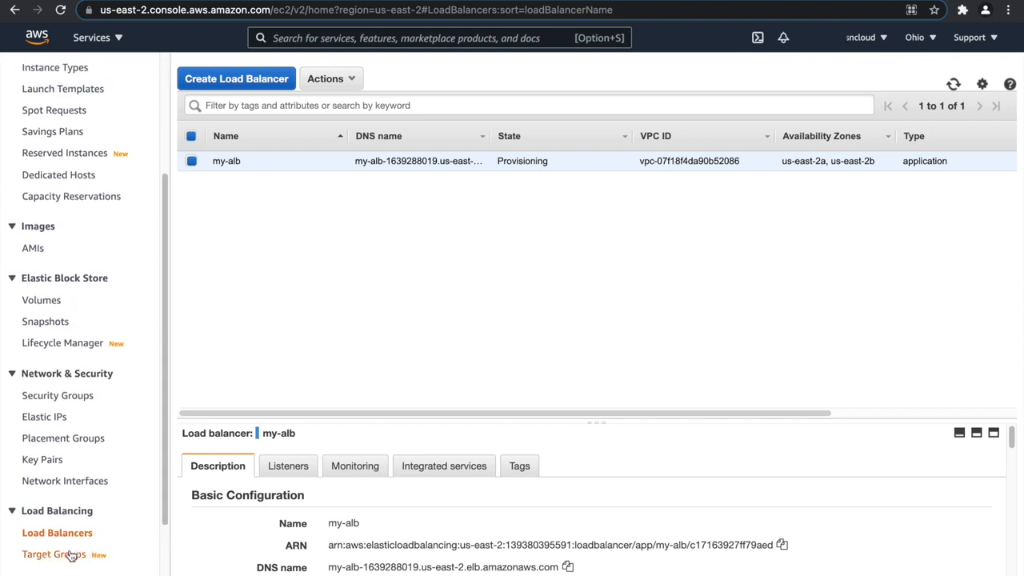
pyautogui.click(69, 554)
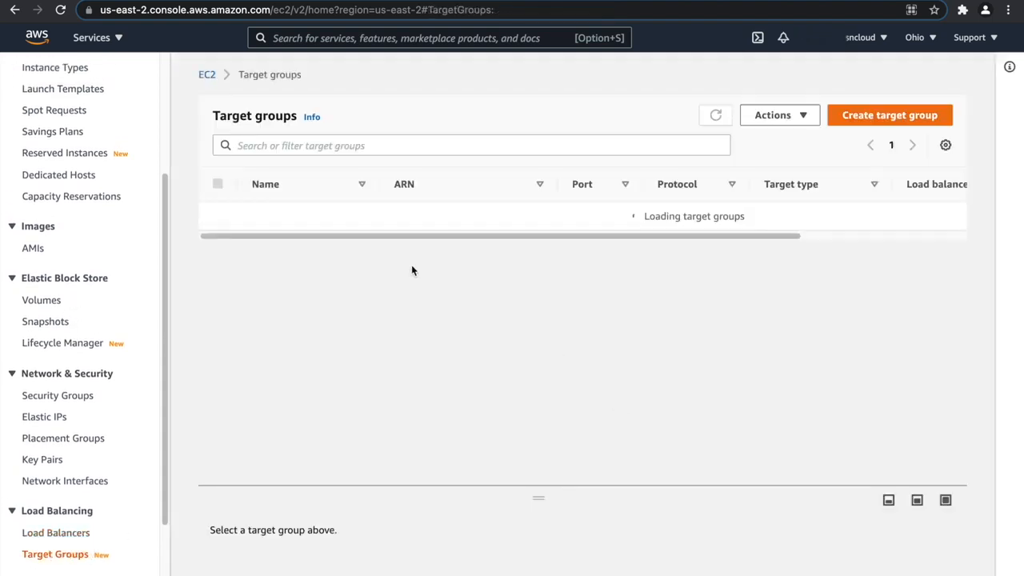
pyautogui.click(300, 222)
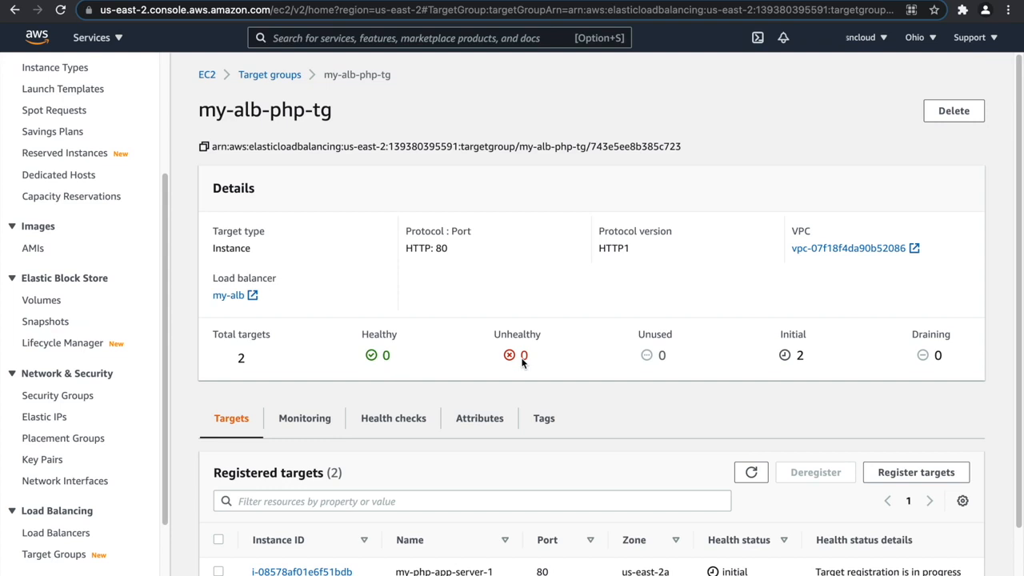
pyautogui.scroll(-1, 519, 364)
pyautogui.click(750, 414)
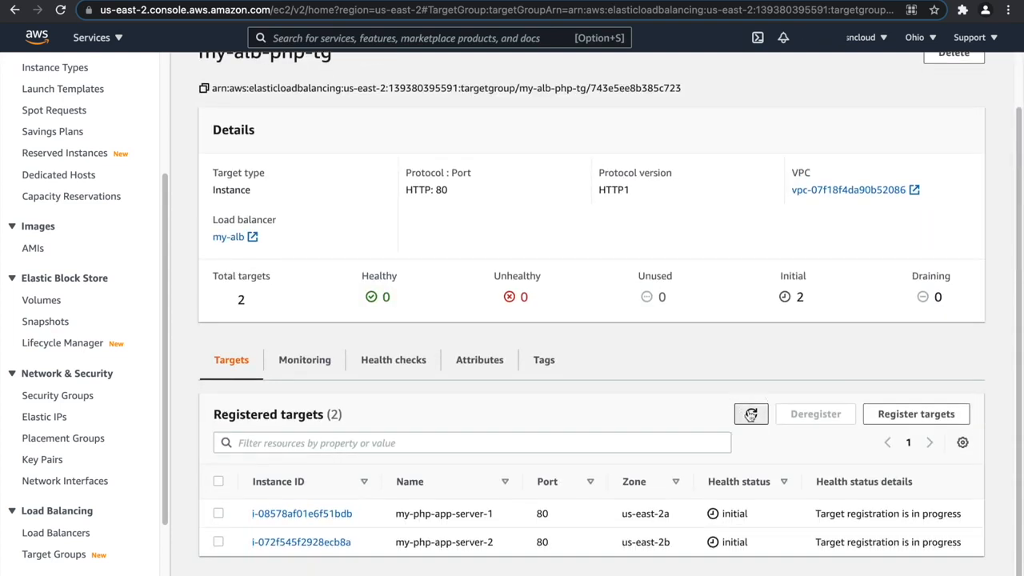
pyautogui.click(751, 413)
pyautogui.scroll(1, 100, 277)
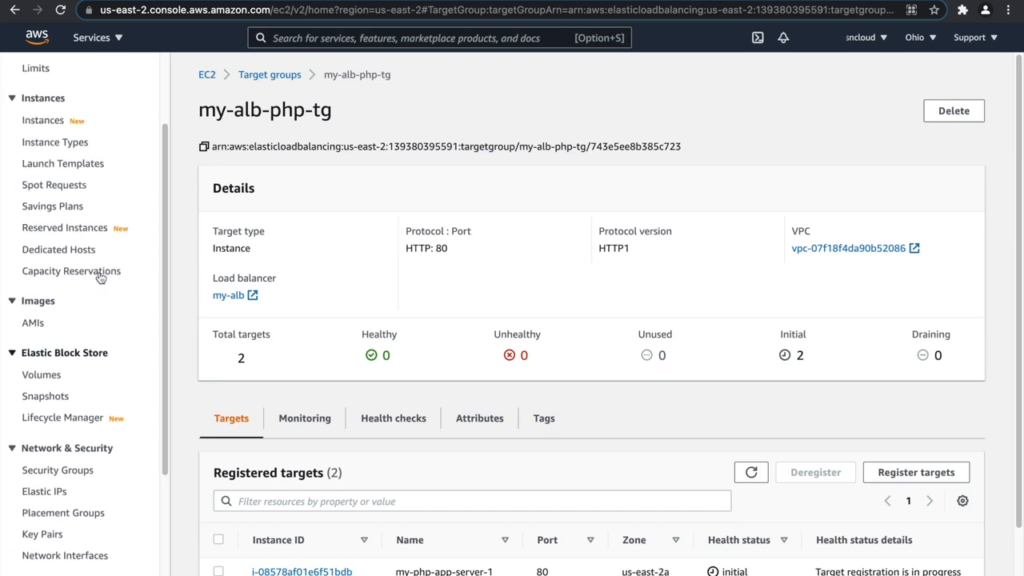
# Open the inbound rules of my-php-app-server-sg, the security group of my-php-app-server-1, for editing.
pyautogui.scroll(2, 100, 278)
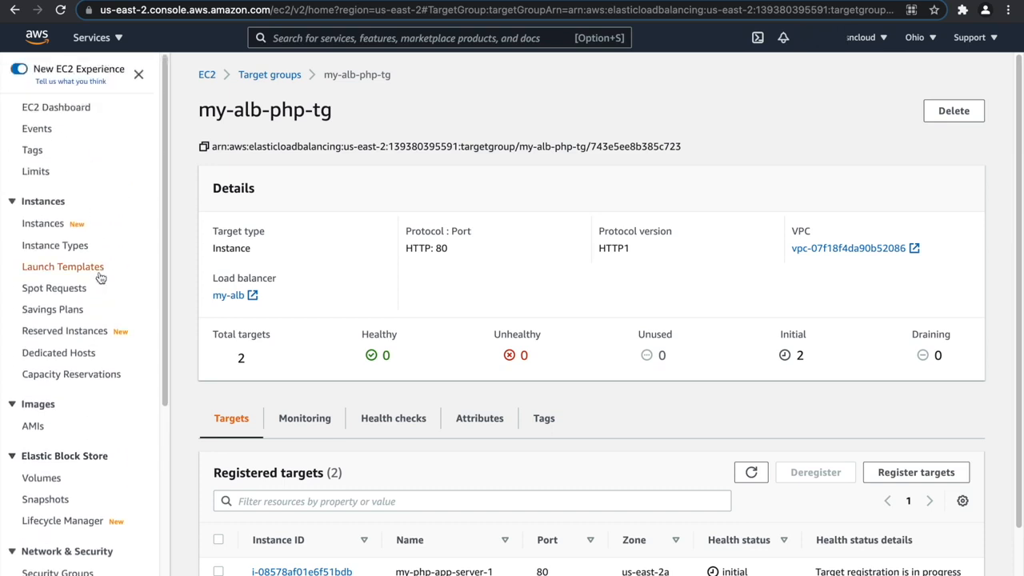
pyautogui.click(56, 224)
pyautogui.click(268, 156)
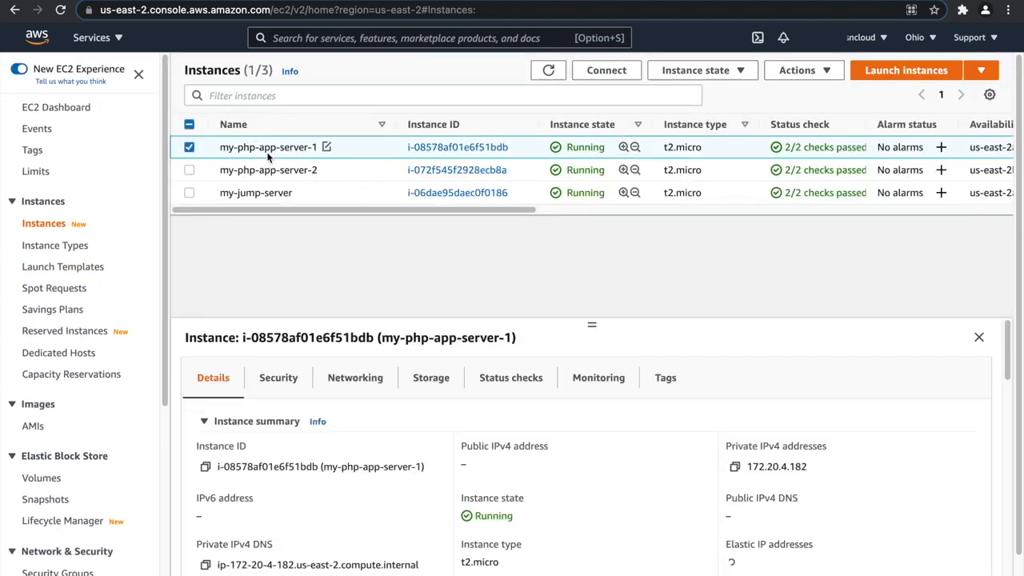
pyautogui.click(279, 377)
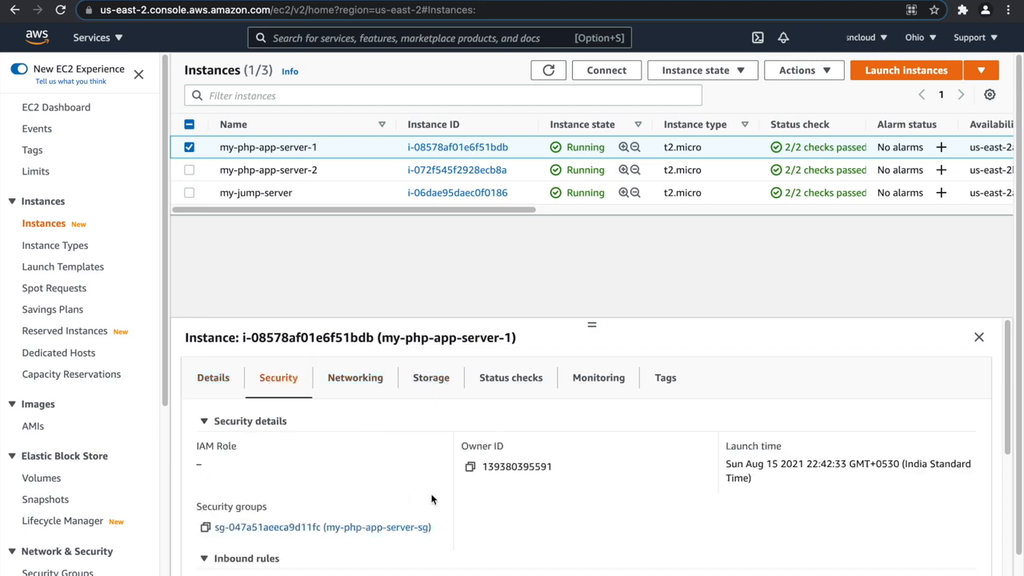
pyautogui.click(376, 527)
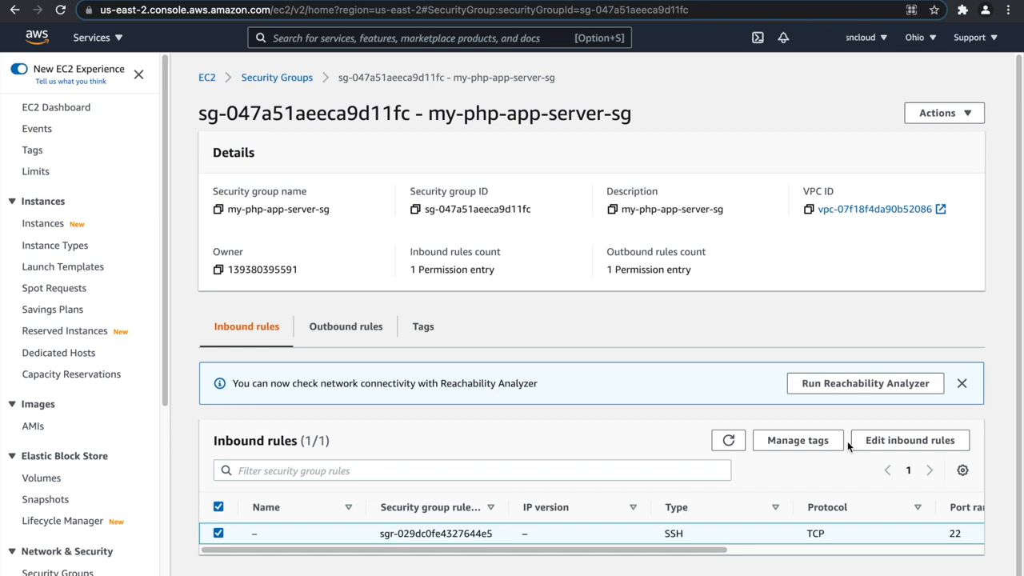
pyautogui.click(934, 441)
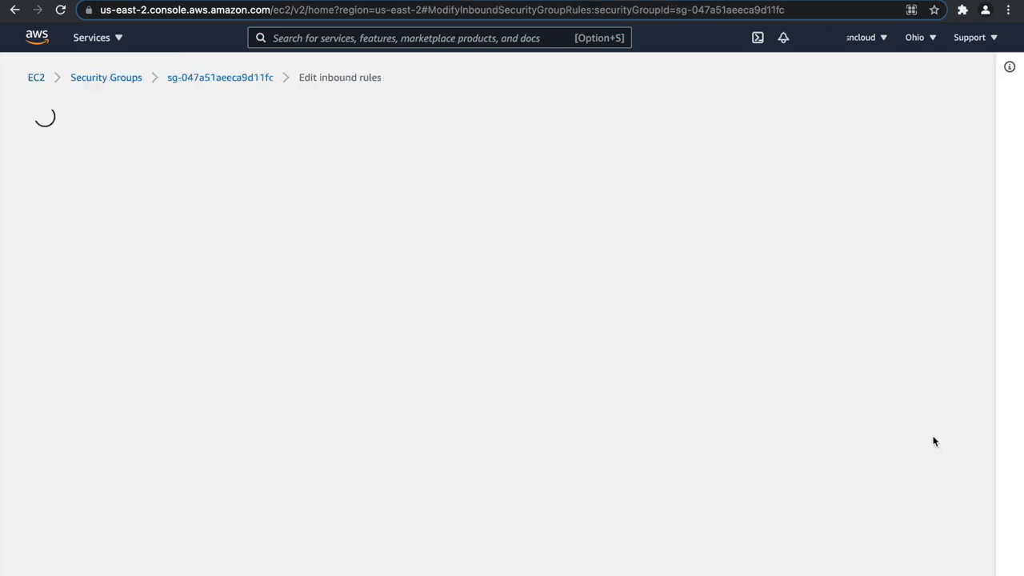
# Add an inbound TCP rule for port 80 with the load balancer's security group as source, and save the rules.
pyautogui.click(91, 361)
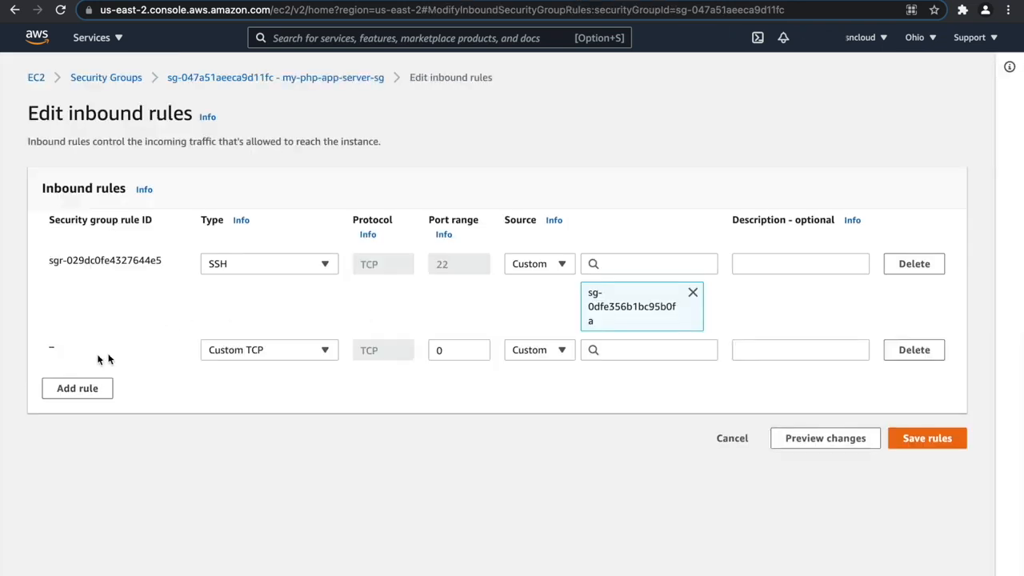
pyautogui.doubleClick(462, 352)
pyautogui.write('80')
pyautogui.click(650, 351)
pyautogui.write('alb')
pyautogui.click(663, 321)
pyautogui.click(923, 498)
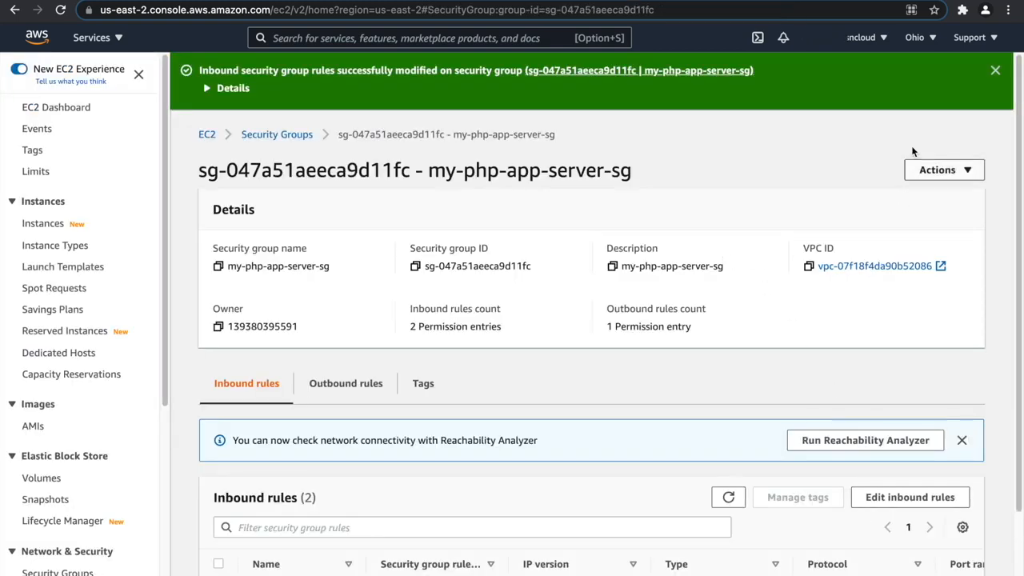
pyautogui.click(995, 70)
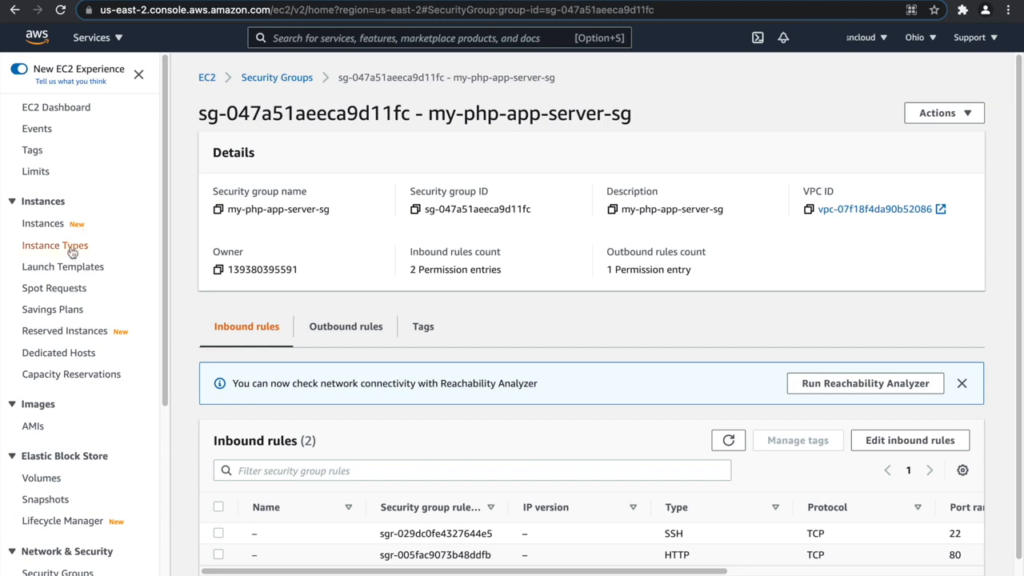
# Copy the DNS name of the my-alb load balancer and open it in the browser.
pyautogui.scroll(-5, 73, 320)
pyautogui.click(69, 504)
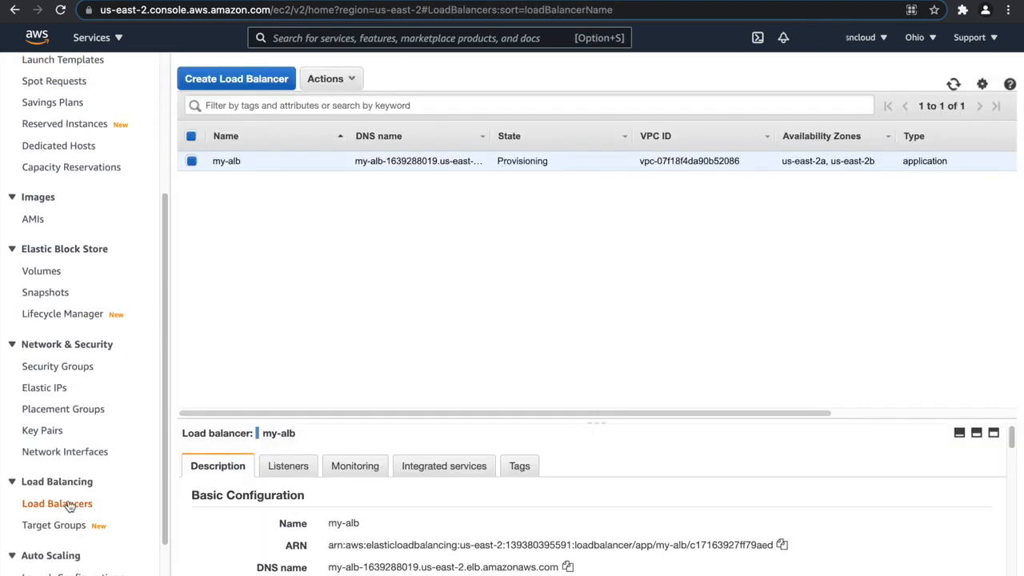
pyautogui.moveTo(372, 415); pyautogui.dragTo(391, 199)
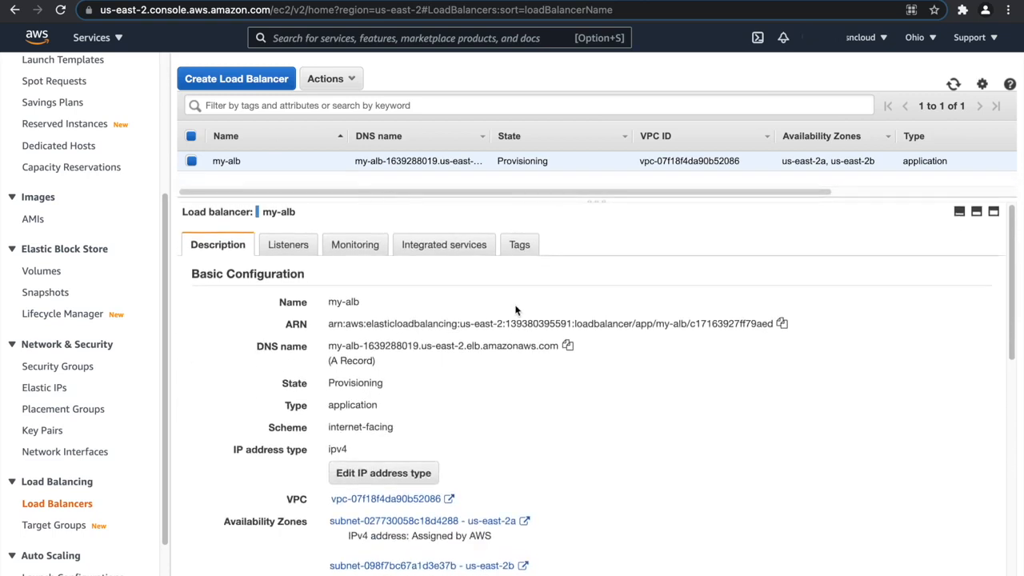
pyautogui.click(567, 345)
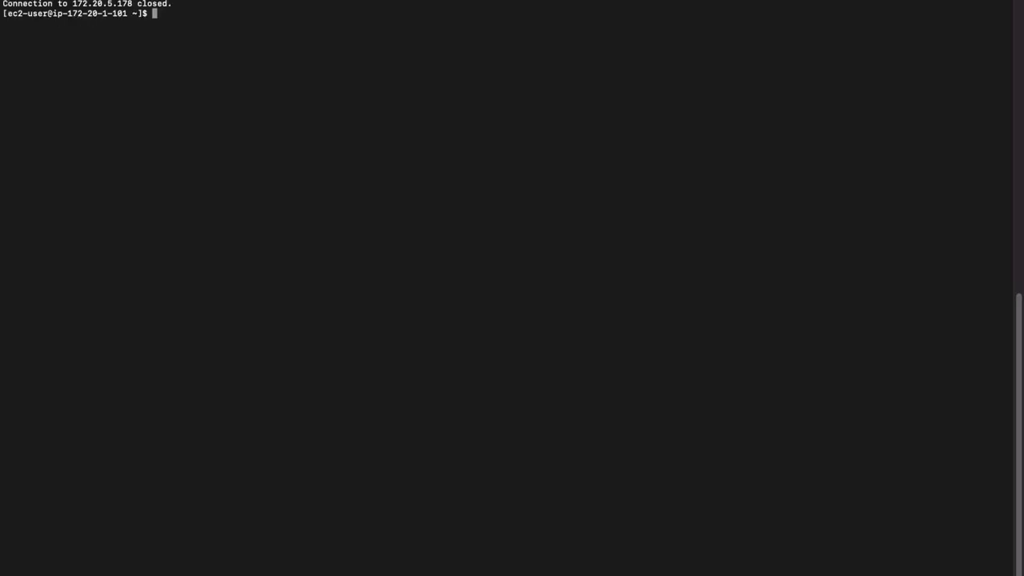
pyautogui.press('Up')
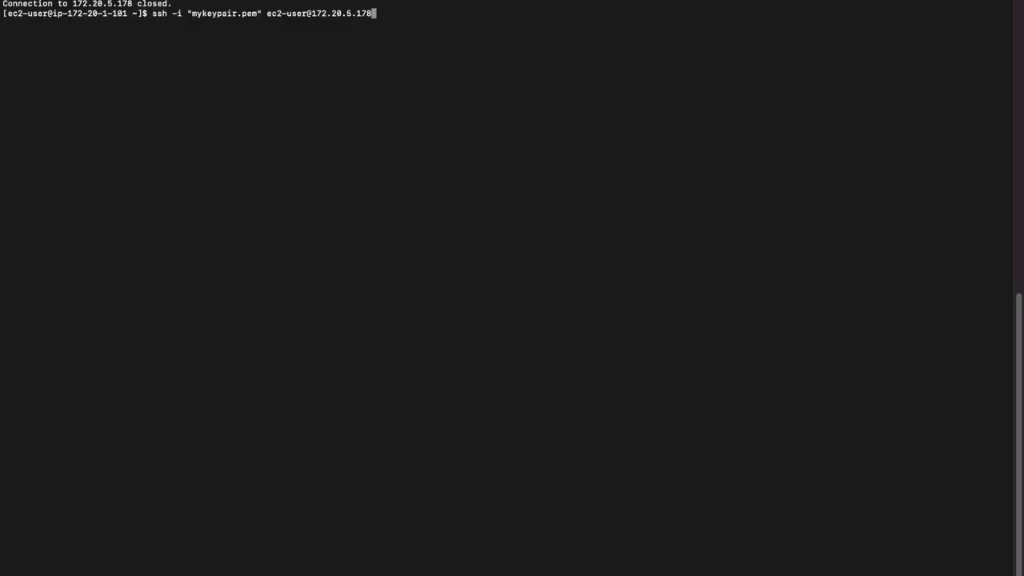
pyautogui.press('Return')
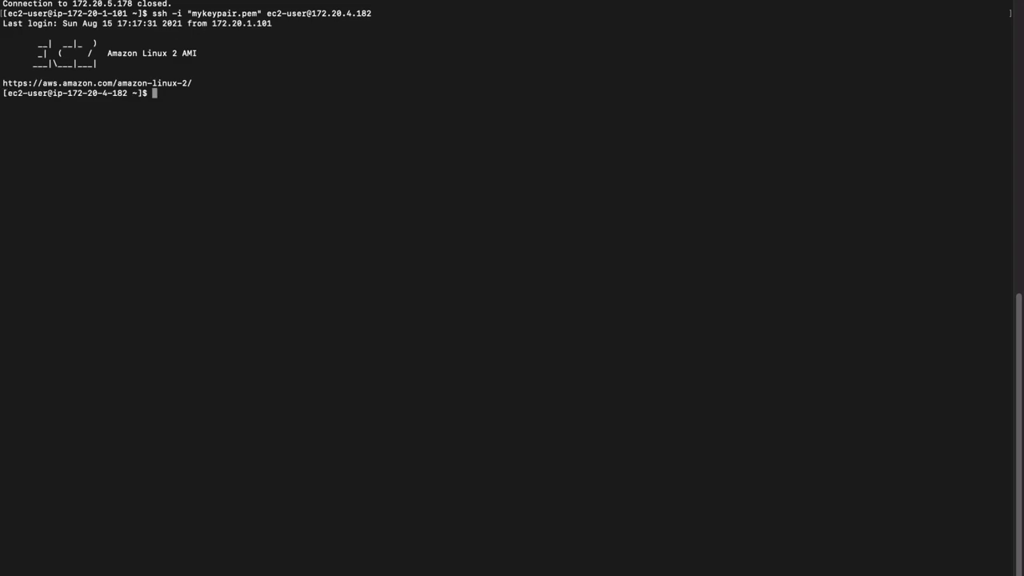
pyautogui.write('cd /var/www/html/')
pyautogui.press('Return')
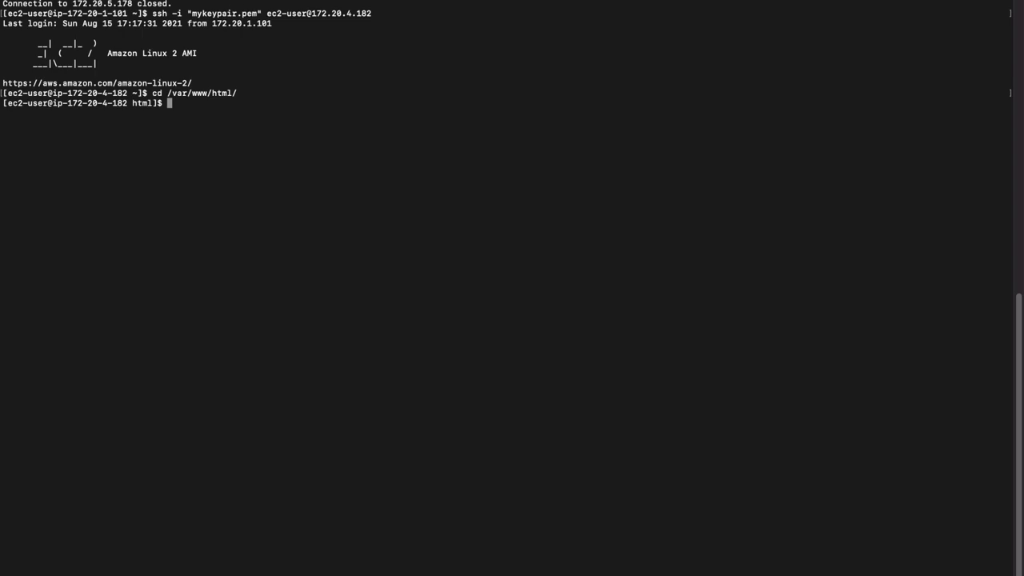
# Create the test page on the first app server by running echo "PHP Server 1" > index.html.
pyautogui.rightClick(320, 2)
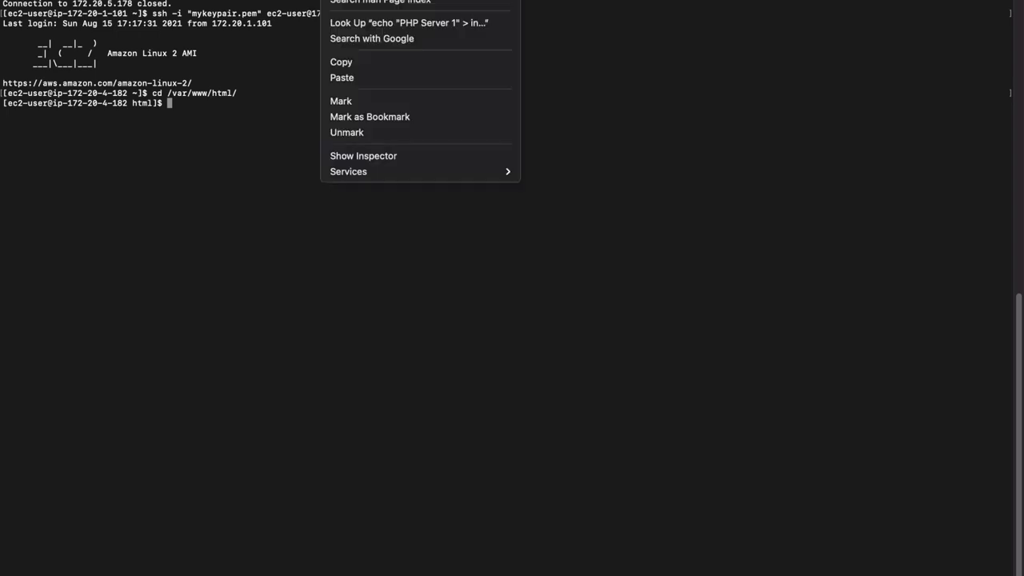
pyautogui.click(342, 62)
pyautogui.rightClick(289, 138)
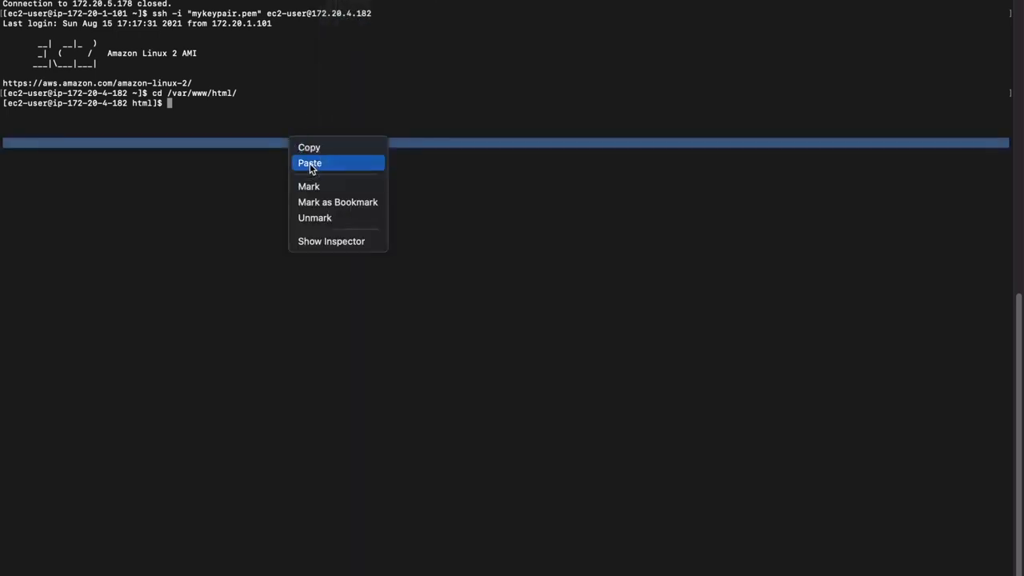
pyautogui.click(312, 164)
pyautogui.press('Left')
pyautogui.press('Left')
pyautogui.press('Left')
pyautogui.press('Left')
pyautogui.press('Left')
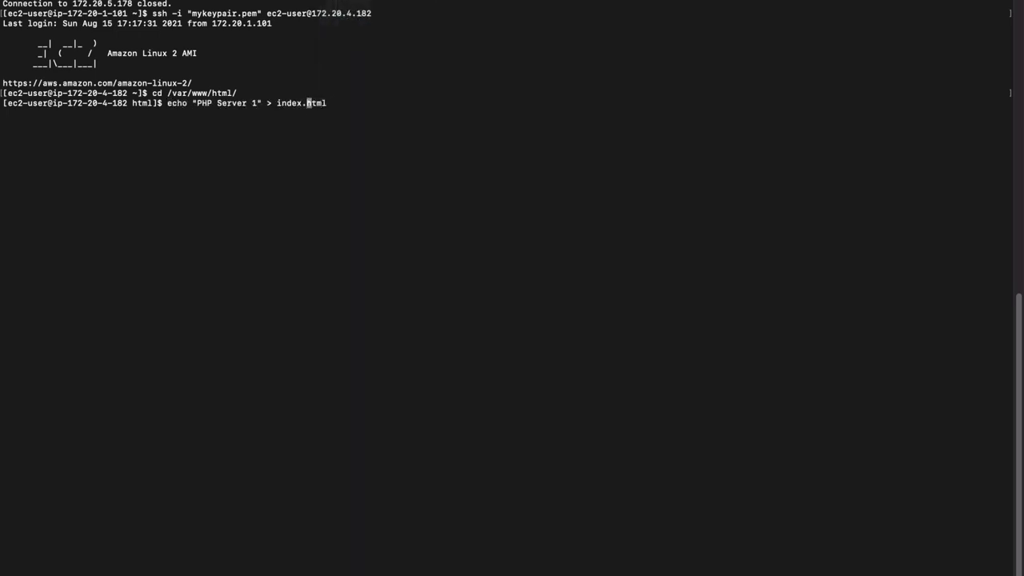
pyautogui.press('Left')
pyautogui.press('Left')
pyautogui.press('Left')
pyautogui.press('Left')
pyautogui.press('Left')
pyautogui.press('Left')
pyautogui.press('Left')
pyautogui.press('Left')
pyautogui.press('Left')
pyautogui.press('Left')
pyautogui.press('Right')
pyautogui.press('Return')
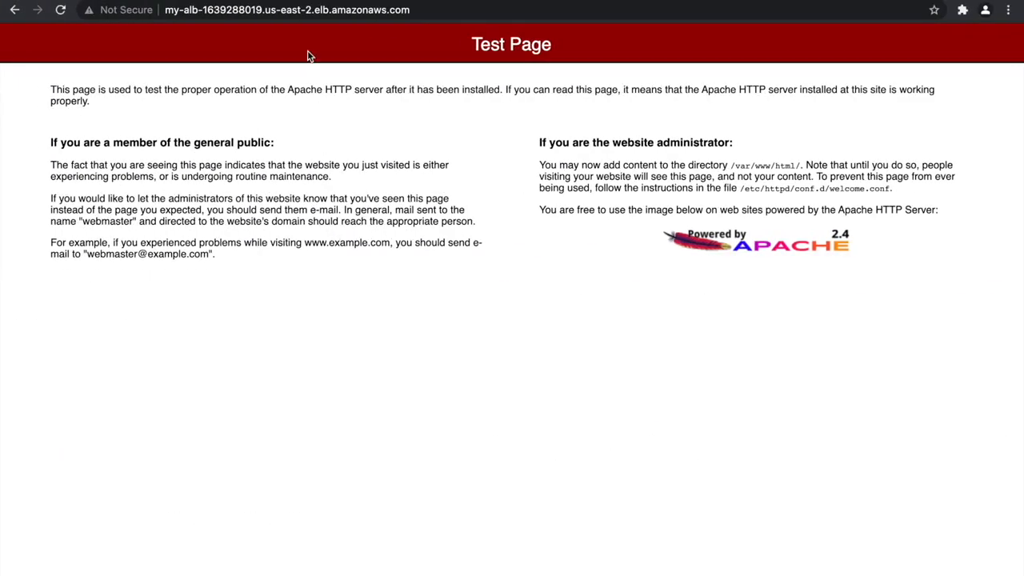
# In the browser, open /index.html on the load balancer's address and reload it to test the traffic distribution.
pyautogui.click(464, 15)
pyautogui.click(464, 14)
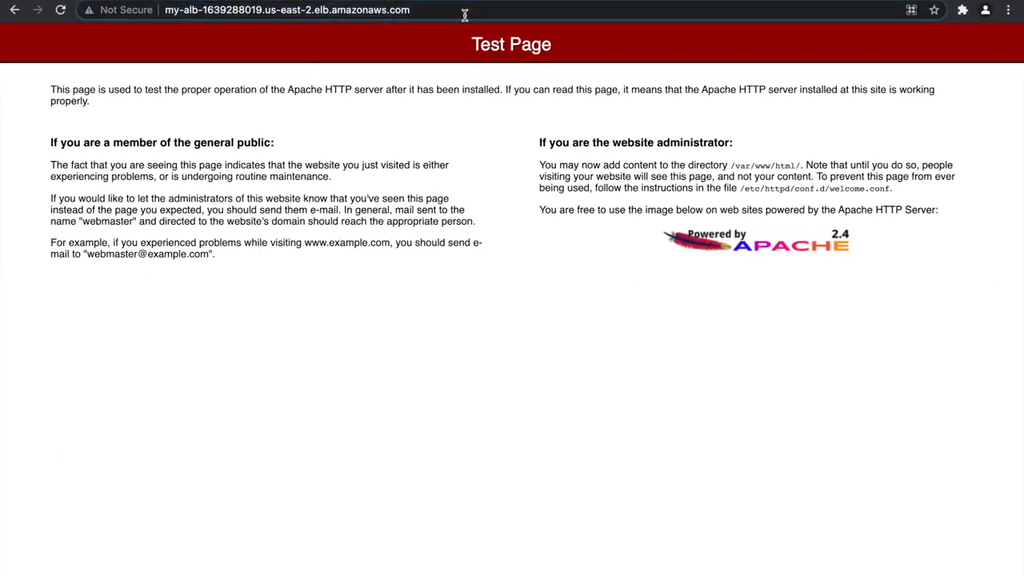
pyautogui.write('/index.html')
pyautogui.press('Return')
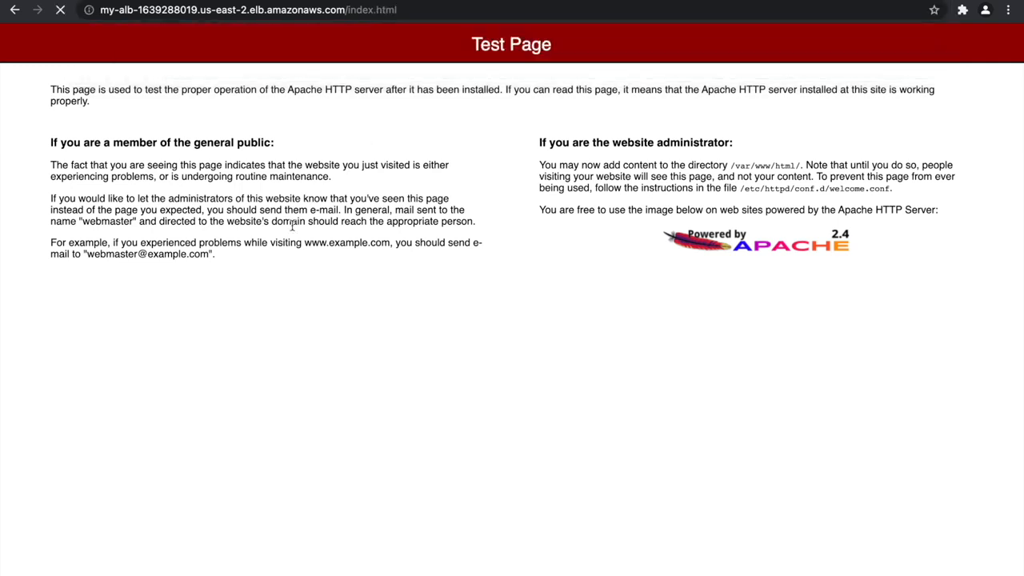
pyautogui.press('super+r')
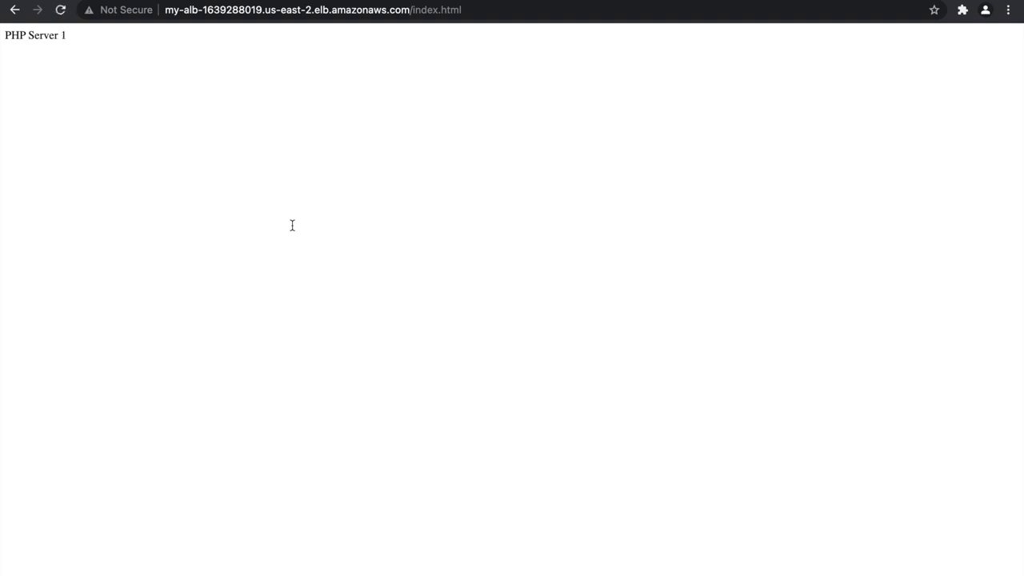
pyautogui.press('super+r')
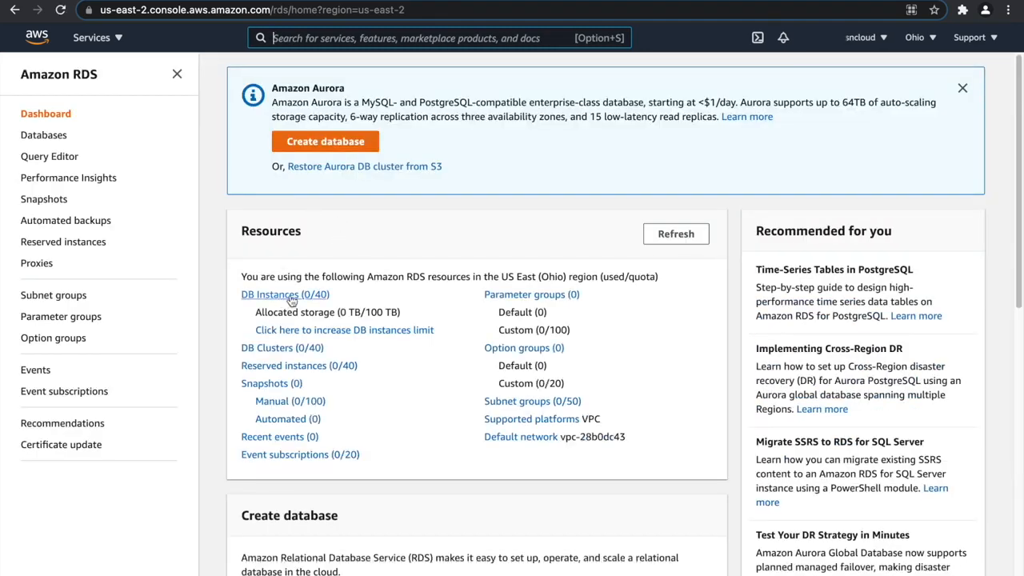
# In RDS, set up a new DB subnet group with my-db-subnet-group as name and description, using my-vpc.
pyautogui.click(52, 295)
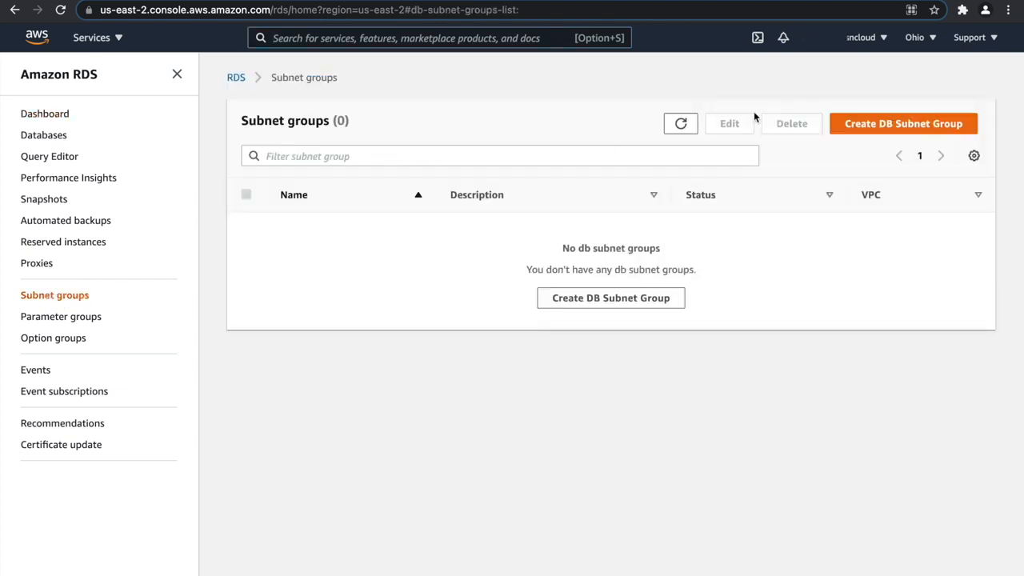
pyautogui.click(831, 124)
pyautogui.click(268, 256)
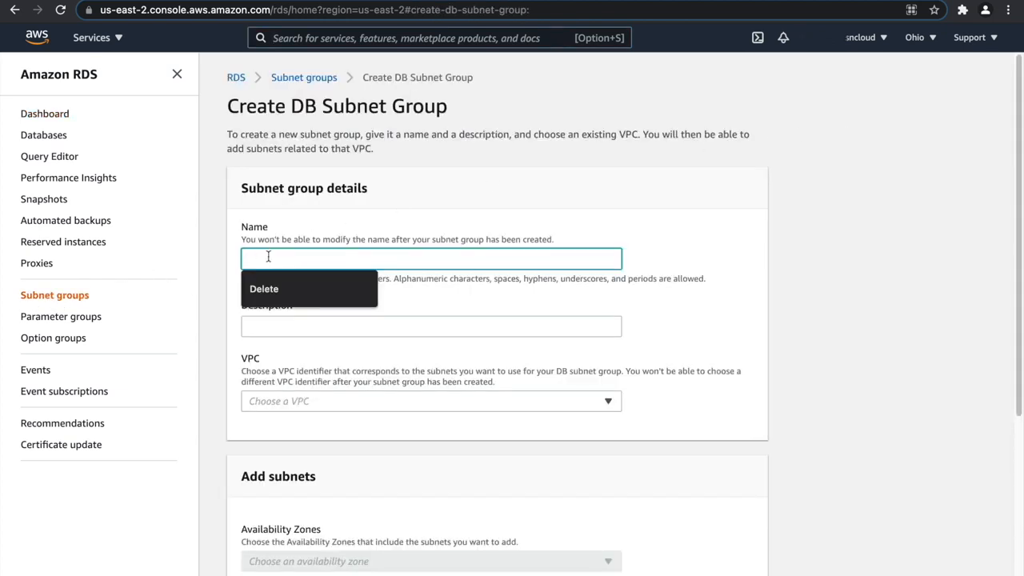
pyautogui.write('my-d')
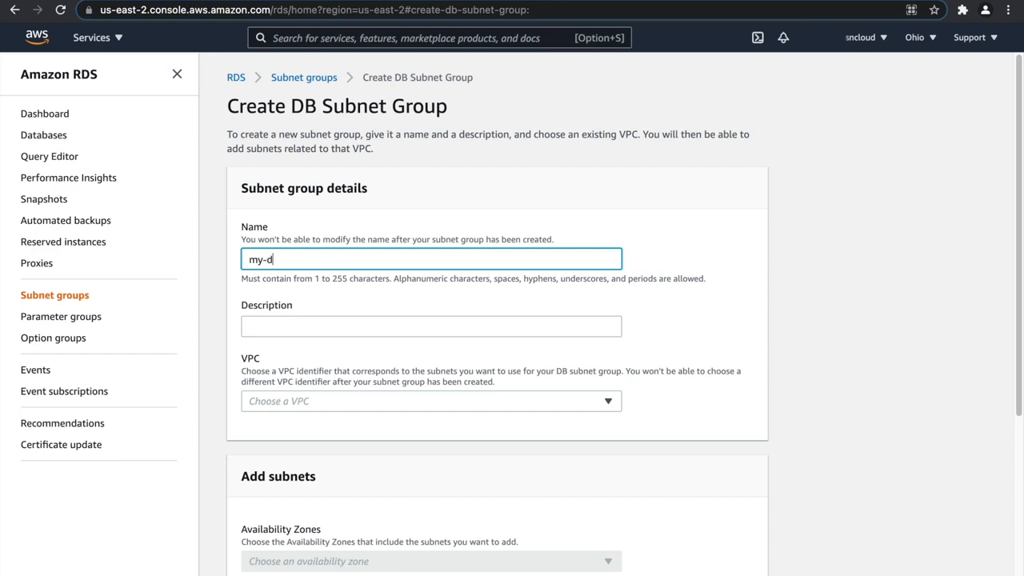
pyautogui.write('b-subnet-group')
pyautogui.hotkey('ctrl', 'a')
pyautogui.hotkey('ctrl', 'c')
pyautogui.click(313, 328)
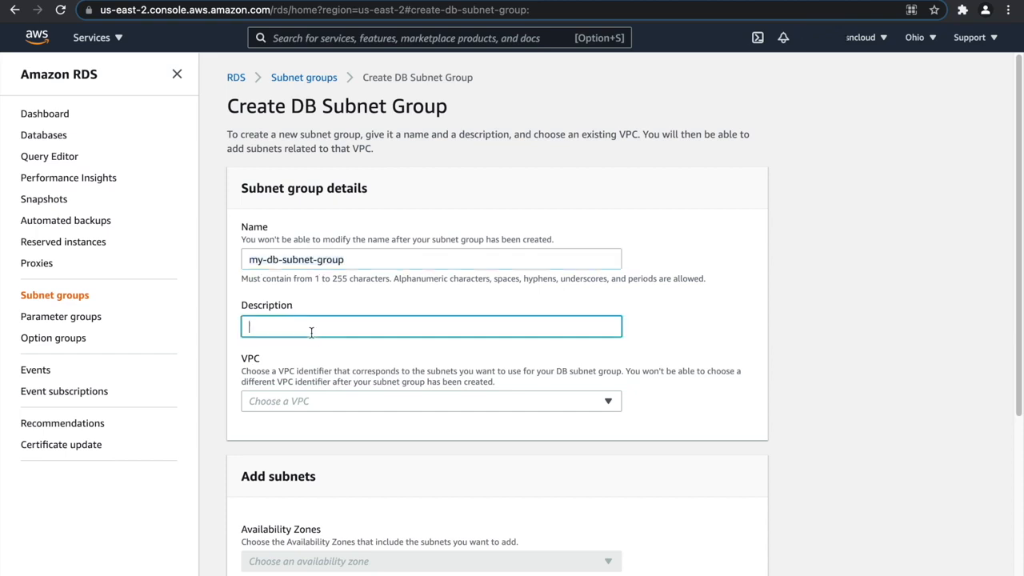
pyautogui.hotkey('ctrl', 'v')
pyautogui.click(317, 400)
pyautogui.click(320, 439)
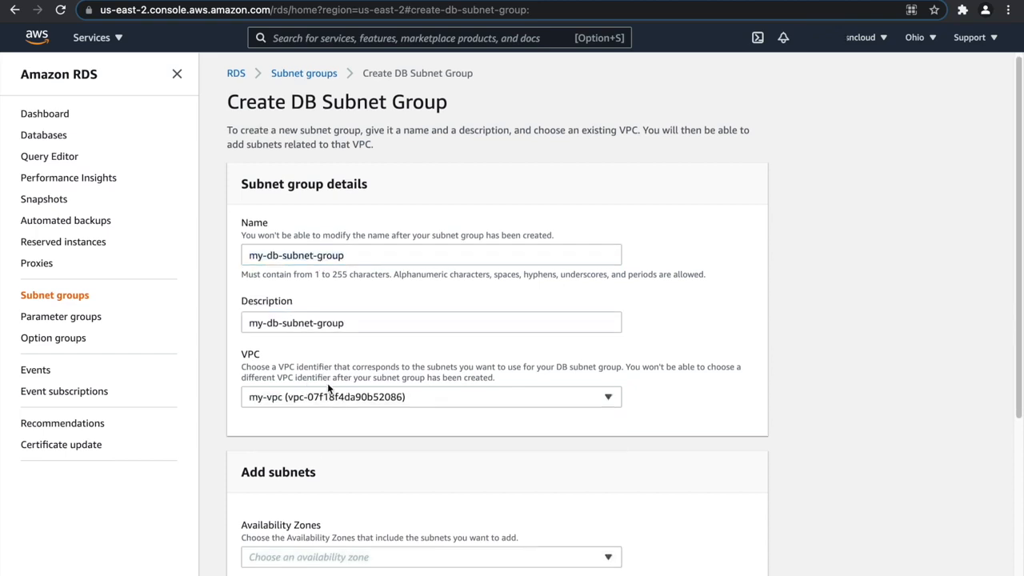
# Add the us-east-2a and us-east-2b Availability Zones to the DB subnet group.
pyautogui.scroll(-3, 323, 425)
pyautogui.click(335, 443)
pyautogui.click(328, 464)
pyautogui.click(325, 486)
pyautogui.scroll(-3, 384, 379)
pyautogui.click(715, 377)
# Add subnets 172.20.7.0/24 and 172.20.8.0/24, create the DB subnet group and dismiss the notification.
pyautogui.click(354, 388)
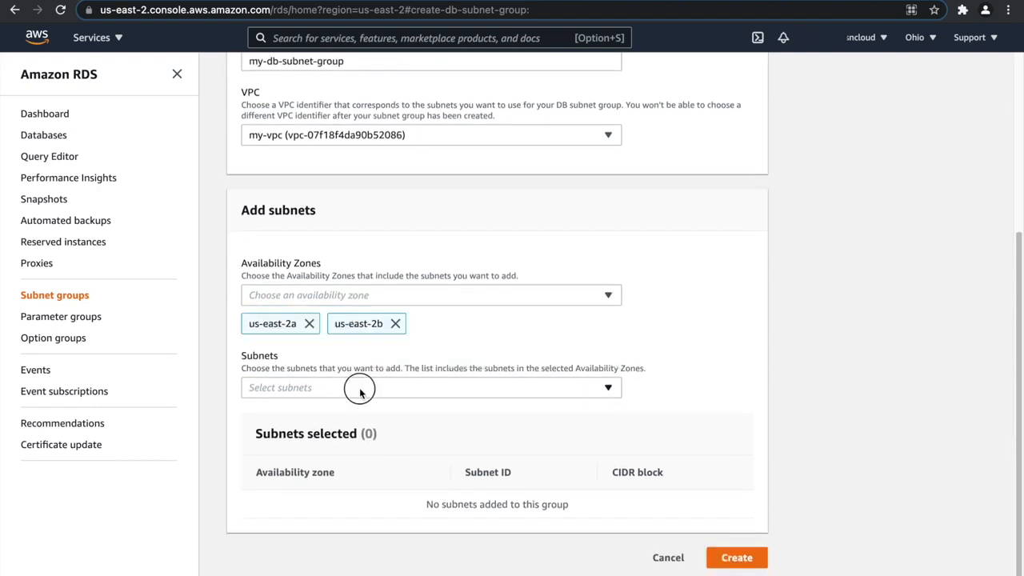
pyautogui.click(389, 349)
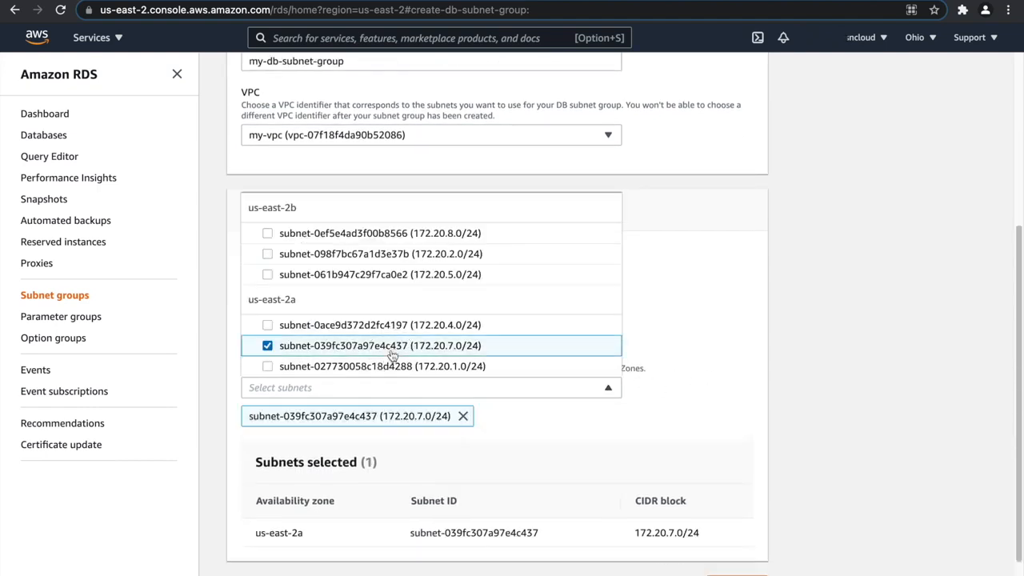
pyautogui.click(384, 235)
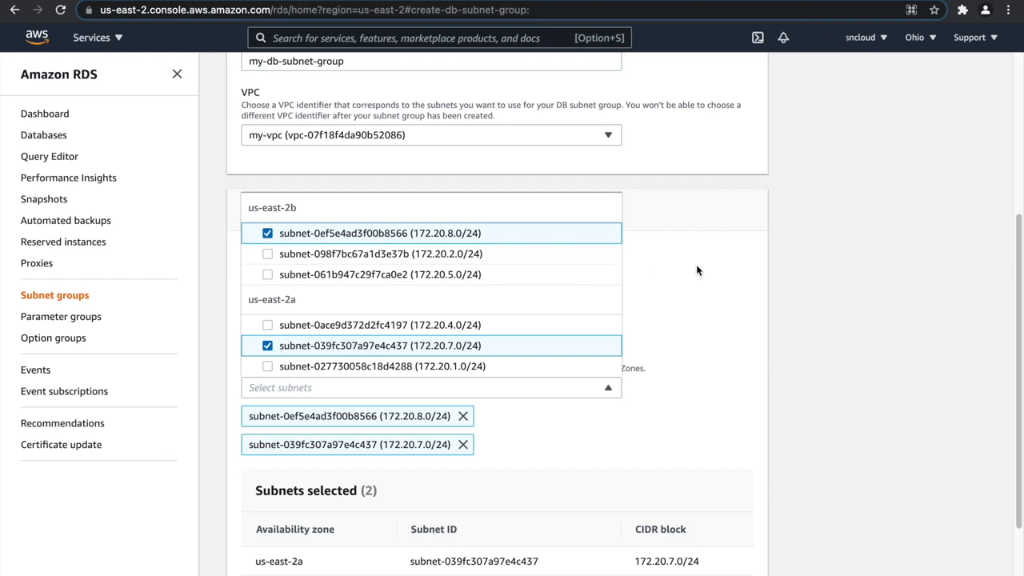
pyautogui.click(737, 267)
pyautogui.scroll(-2, 496, 290)
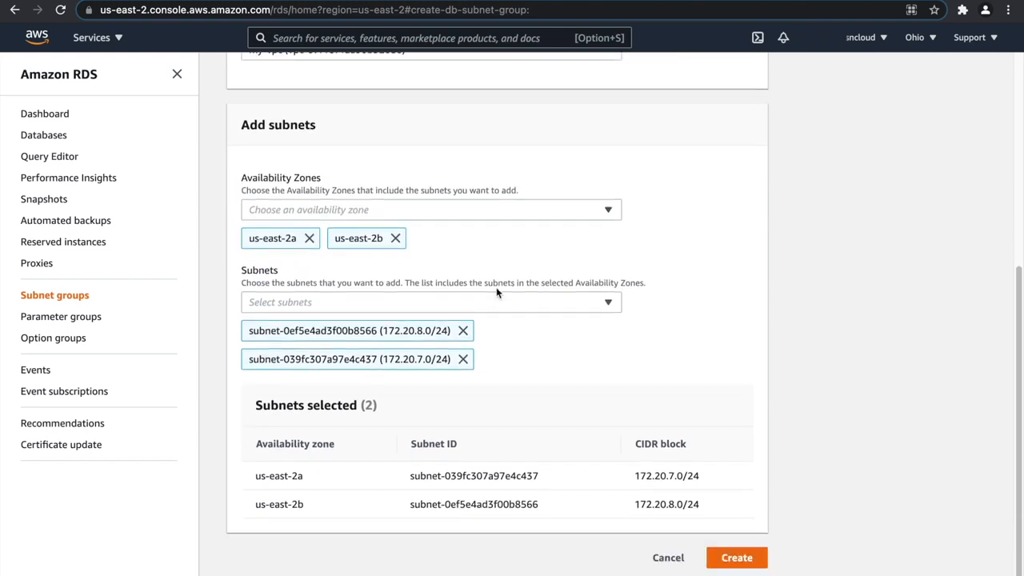
pyautogui.click(741, 566)
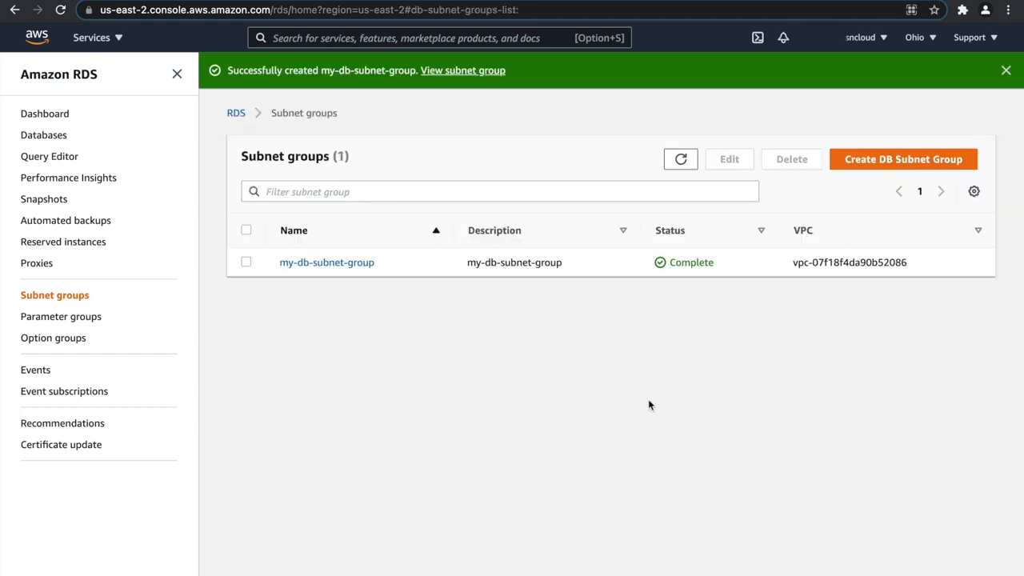
pyautogui.click(1004, 73)
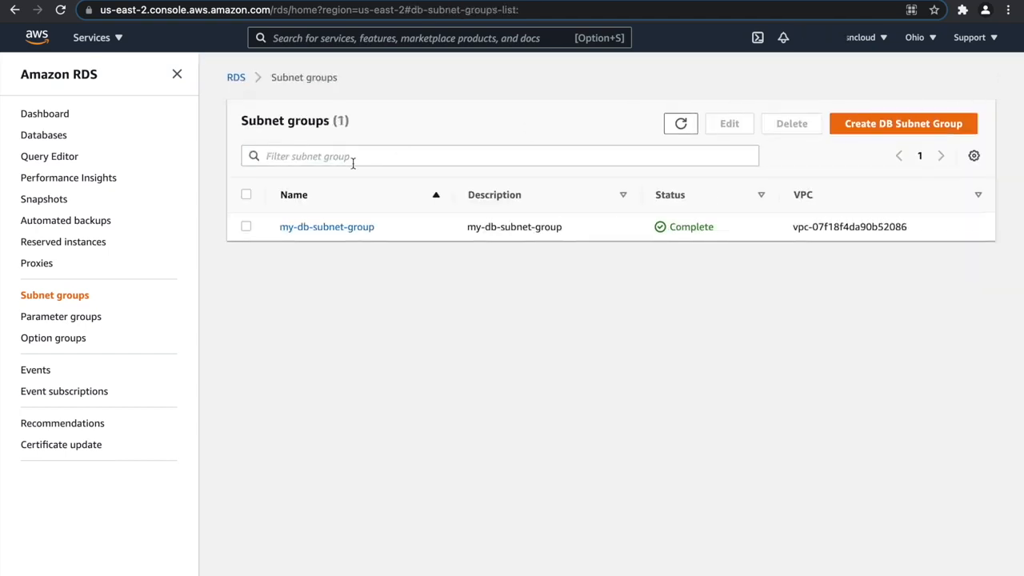
# Start creating an RDS database with the MySQL engine and the Free tier template.
pyautogui.click(47, 114)
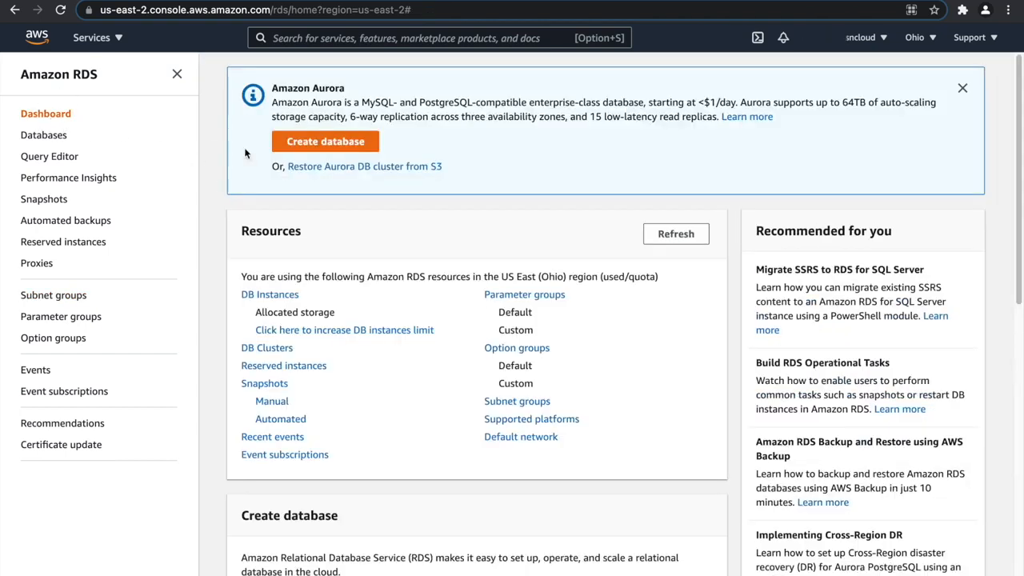
pyautogui.click(329, 141)
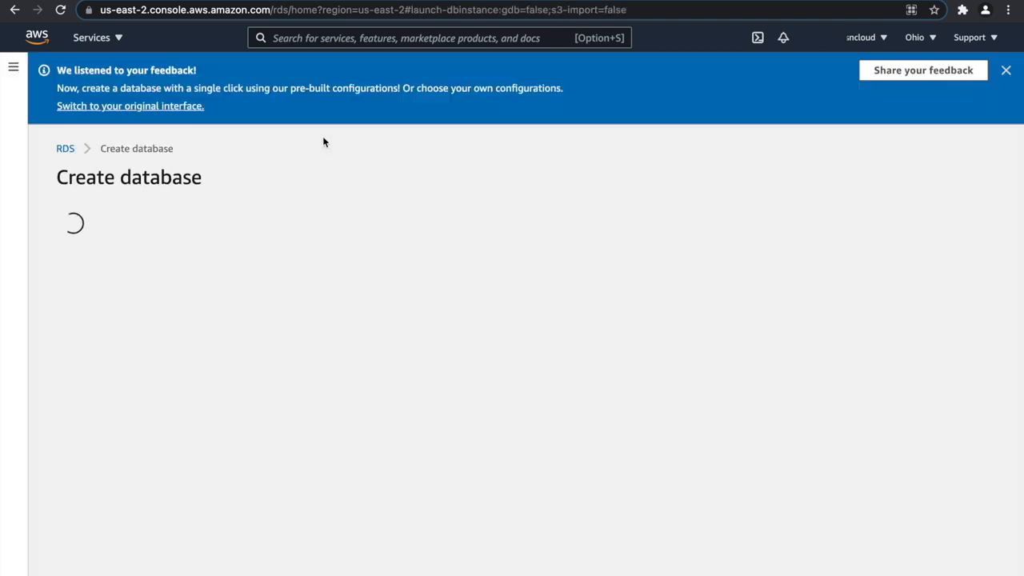
pyautogui.click(1006, 72)
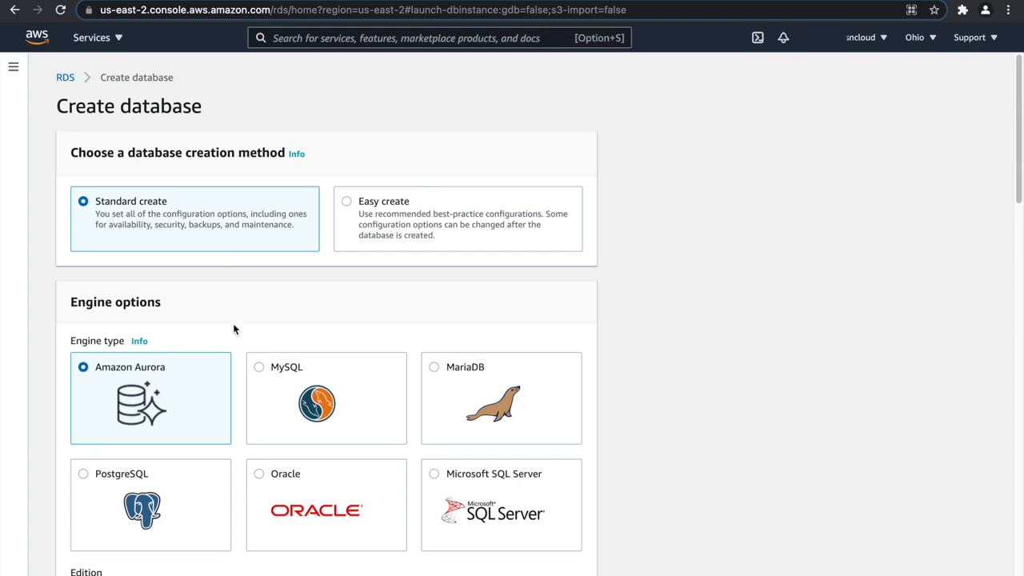
pyautogui.click(264, 375)
pyautogui.scroll(-3, 335, 278)
pyautogui.scroll(-2, 245, 349)
pyautogui.scroll(-5, 391, 356)
pyautogui.click(491, 227)
# Set the DB instance identifier to my-db, then enter and confirm the master password.
pyautogui.tripleClick(160, 411)
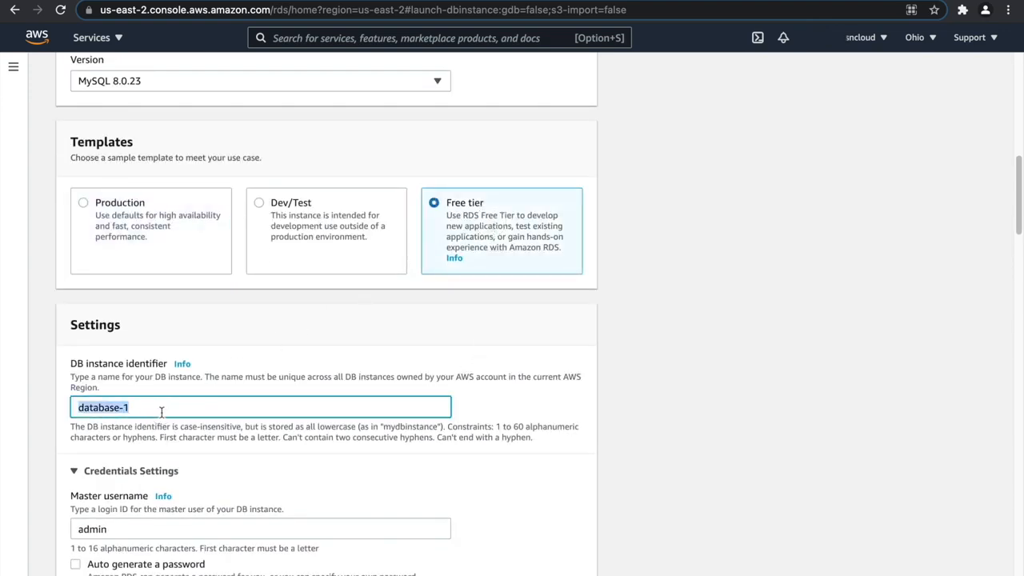
pyautogui.write('my-db')
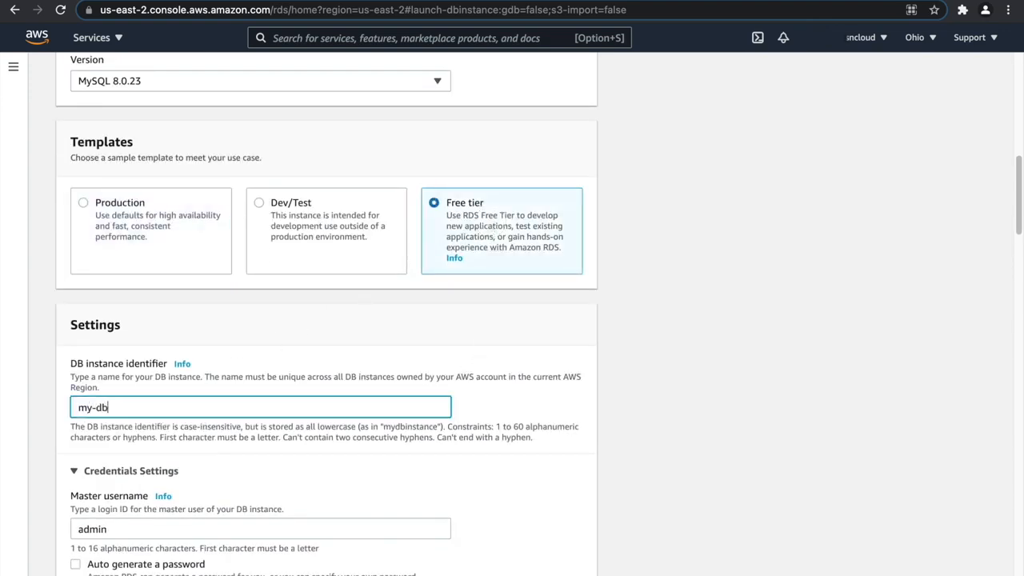
pyautogui.scroll(-3, 80, 440)
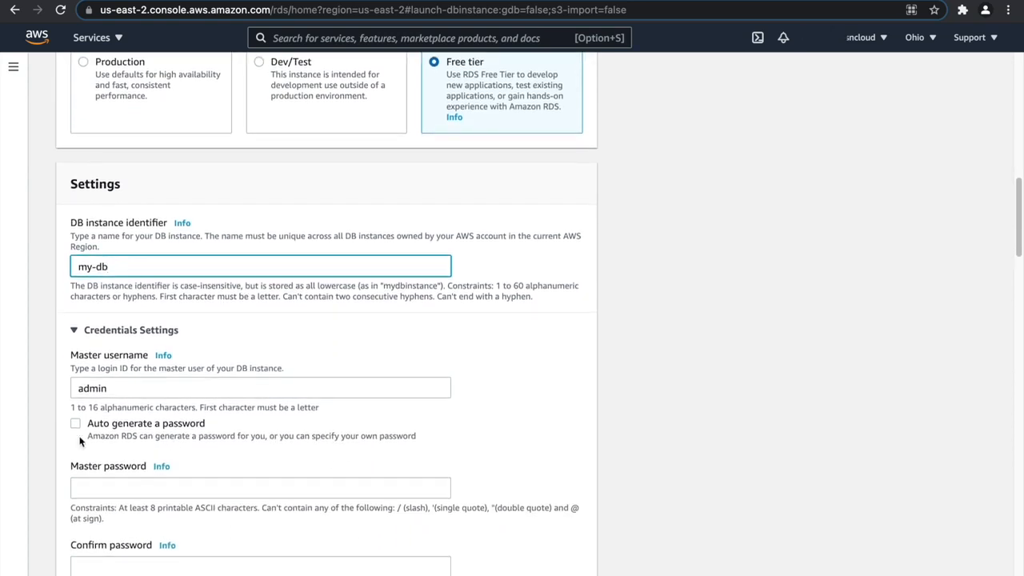
pyautogui.click(113, 465)
pyautogui.write('pa')
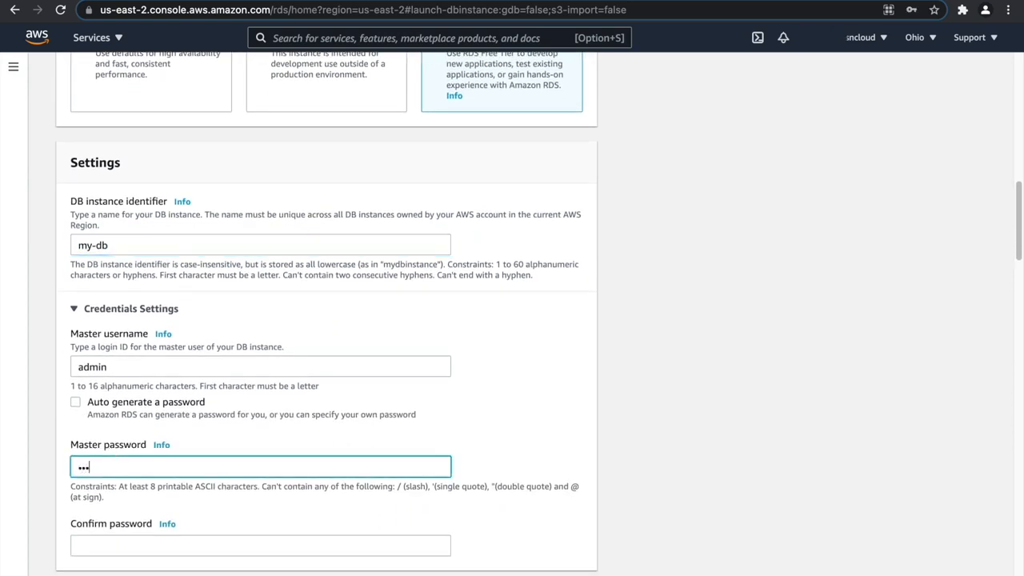
pyautogui.write('ssword')
pyautogui.scroll(-1, 141, 487)
pyautogui.click(148, 501)
pyautogui.write('pa')
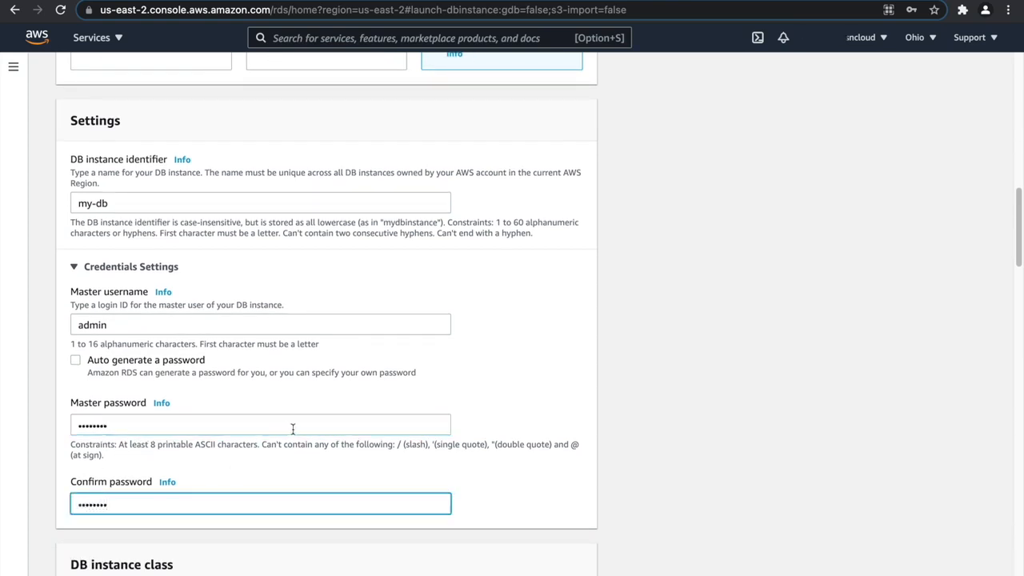
# Disable storage autoscaling for the new database.
pyautogui.scroll(-3, 296, 427)
pyautogui.scroll(-7, 286, 428)
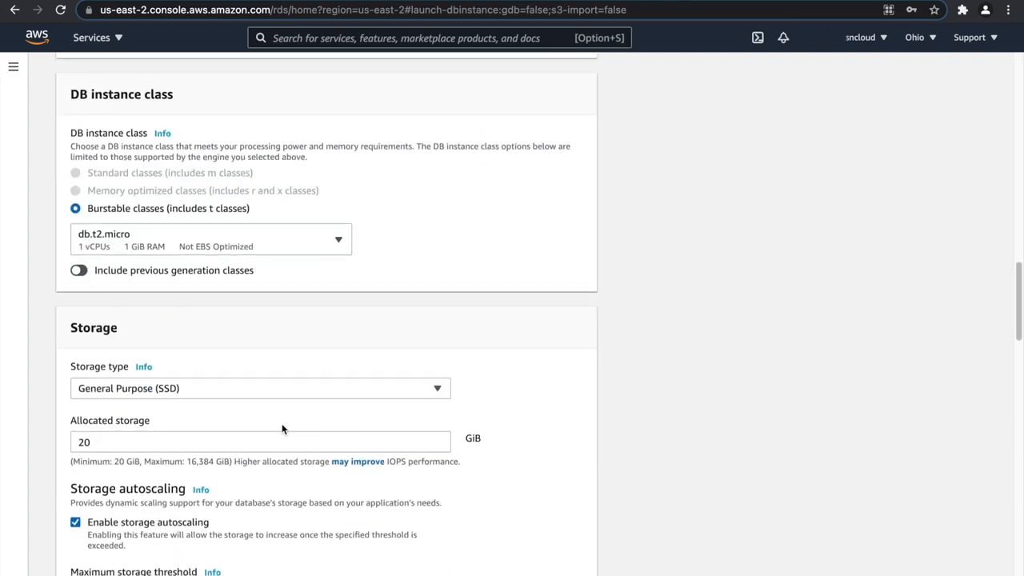
pyautogui.scroll(-1, 191, 354)
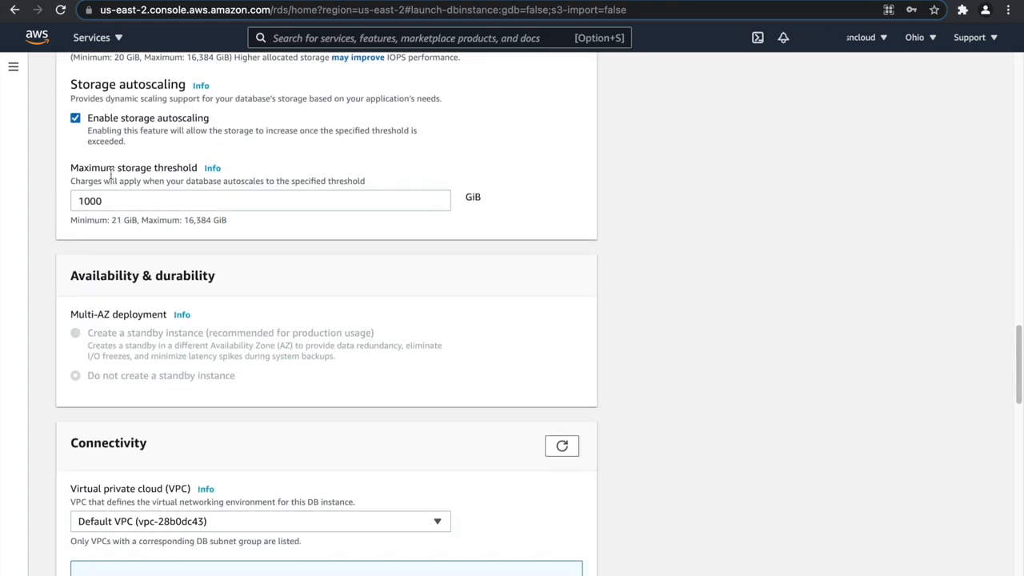
pyautogui.click(75, 118)
# Place the database in my-vpc under the connectivity settings.
pyautogui.scroll(-3, 160, 232)
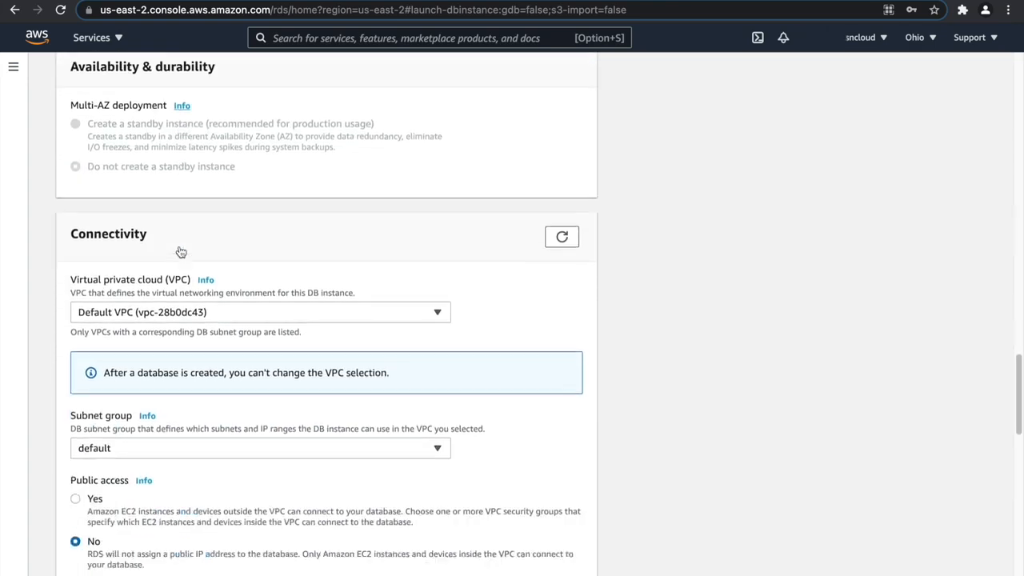
pyautogui.click(189, 228)
pyautogui.click(175, 272)
# Create a new VPC security group named my-db-sg for the database and set the Availability Zone to us-east-2a.
pyautogui.scroll(-1, 195, 288)
pyautogui.scroll(-3, 196, 288)
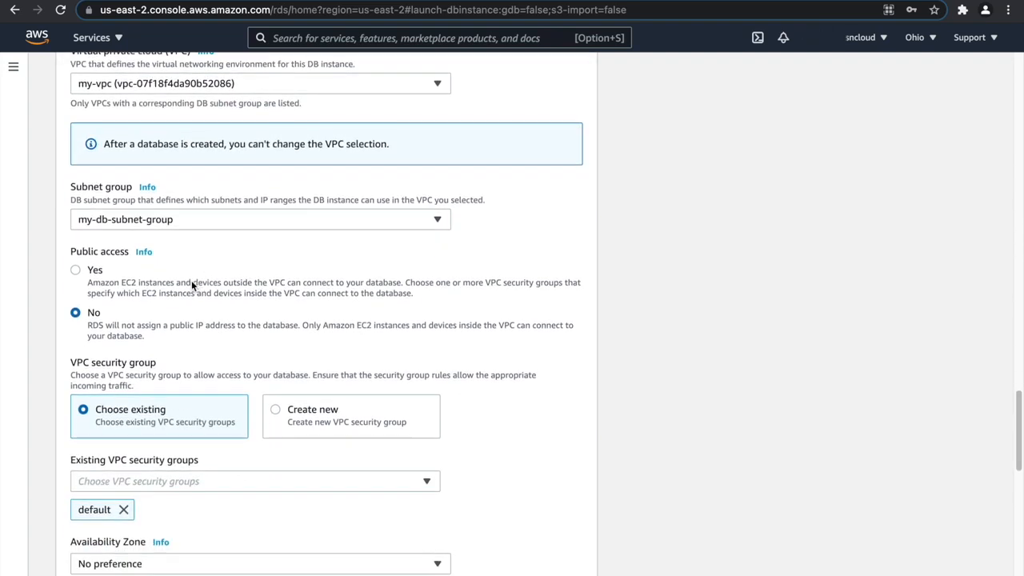
pyautogui.click(309, 344)
pyautogui.click(158, 408)
pyautogui.write('my-db-sg')
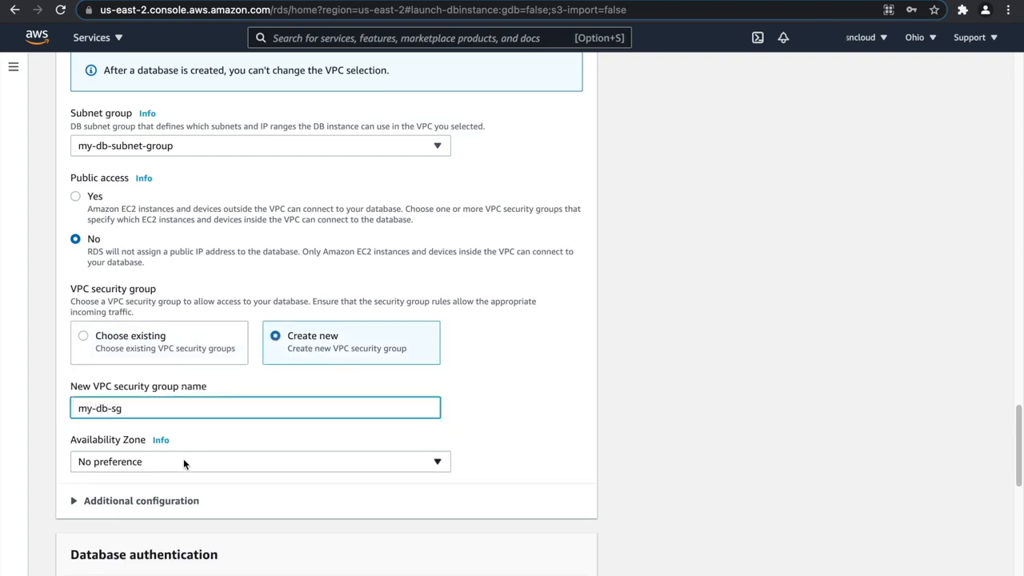
pyautogui.click(183, 461)
pyautogui.click(176, 503)
# Review the remaining settings, create the database and decline the browser's offer to save the password.
pyautogui.scroll(-6, 248, 380)
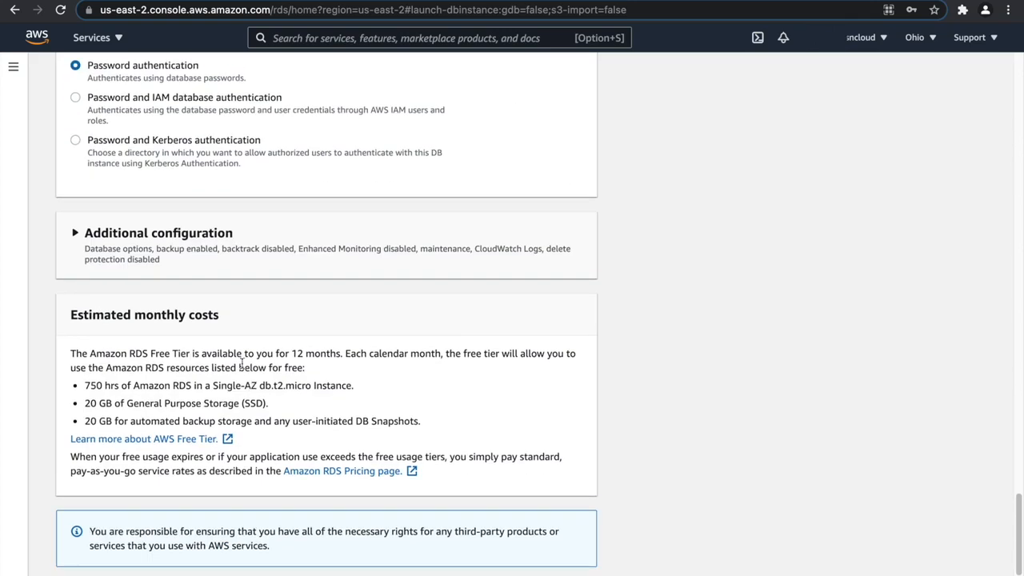
pyautogui.scroll(2, 264, 360)
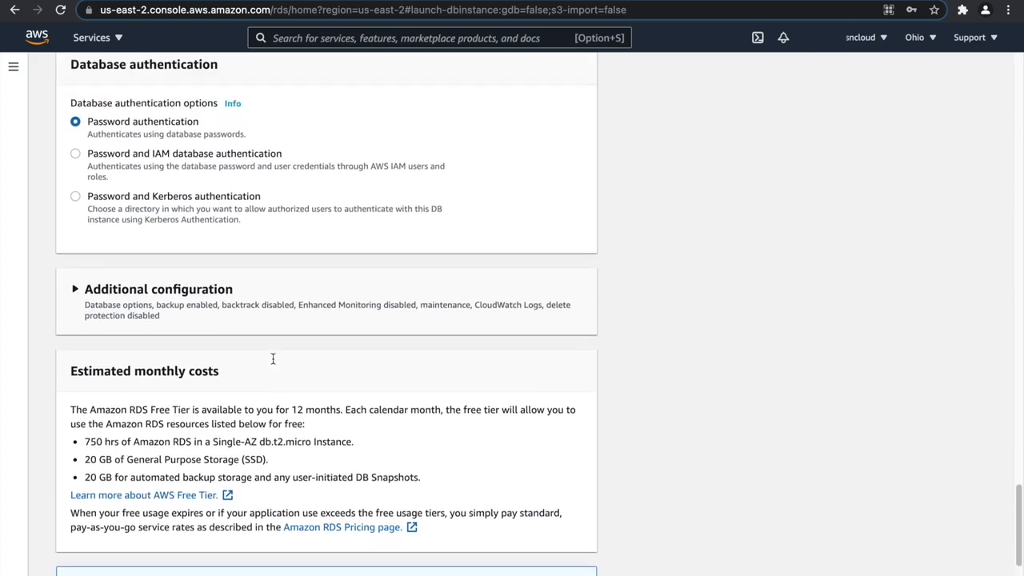
pyautogui.scroll(-3, 273, 359)
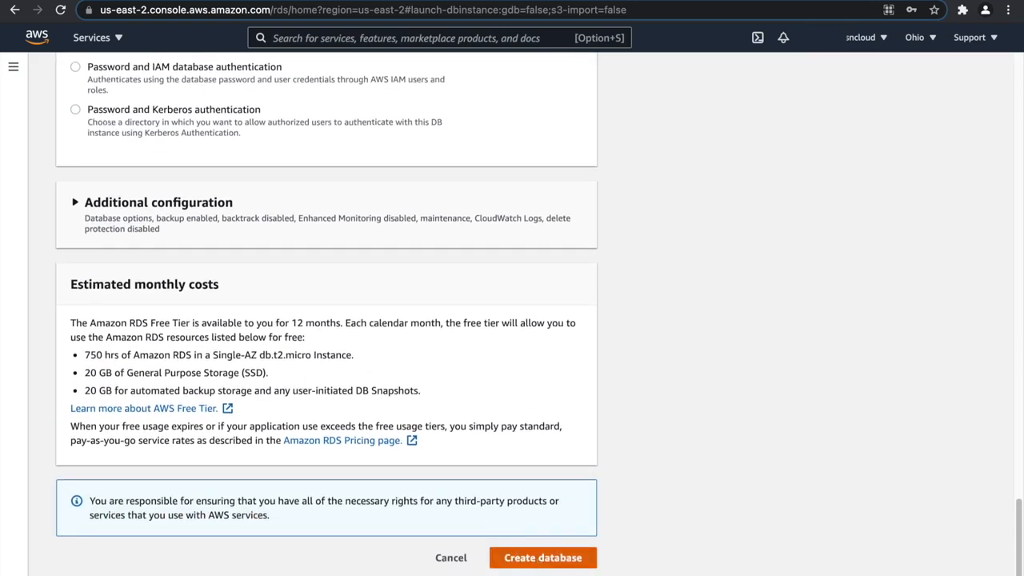
pyautogui.click(539, 560)
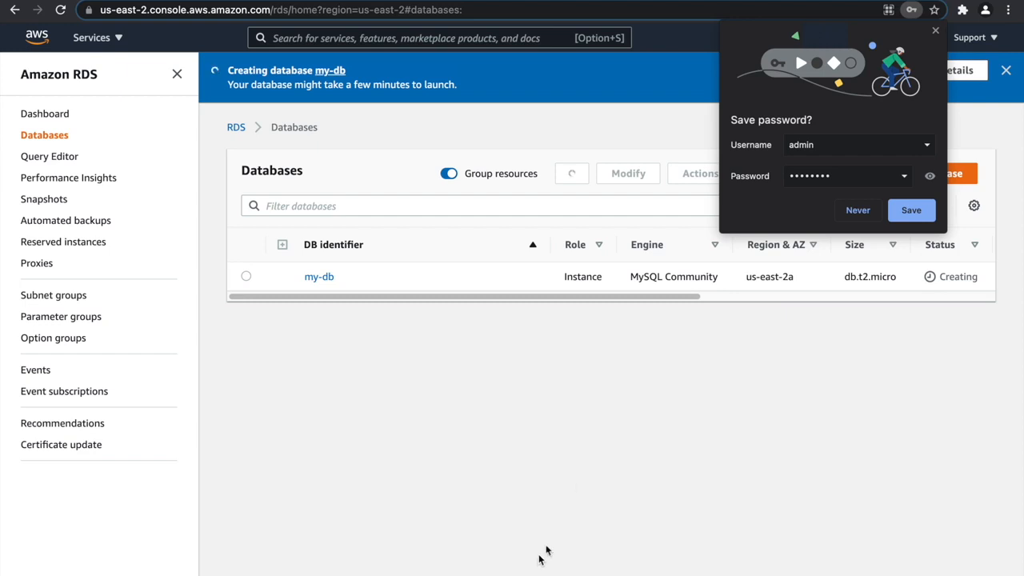
pyautogui.click(856, 211)
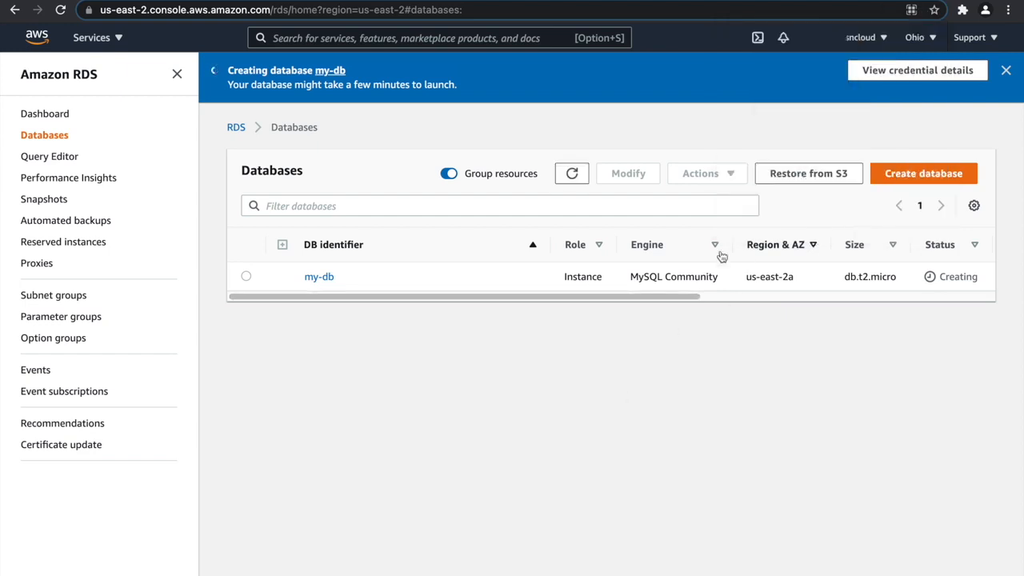
# Open the my-db database and examine its configuration and its connectivity and security details.
pyautogui.click(325, 279)
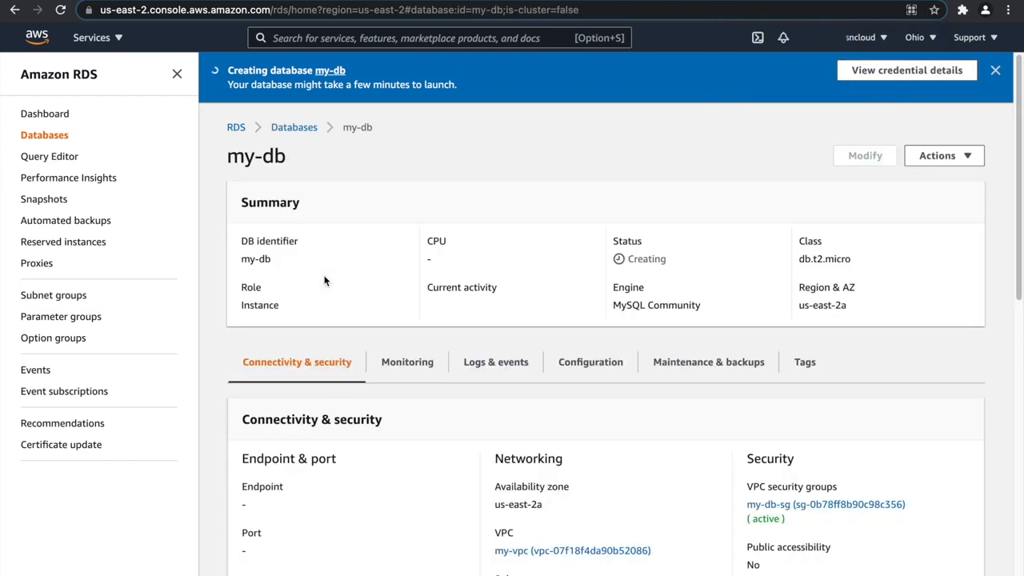
pyautogui.click(593, 363)
pyautogui.scroll(-6, 389, 344)
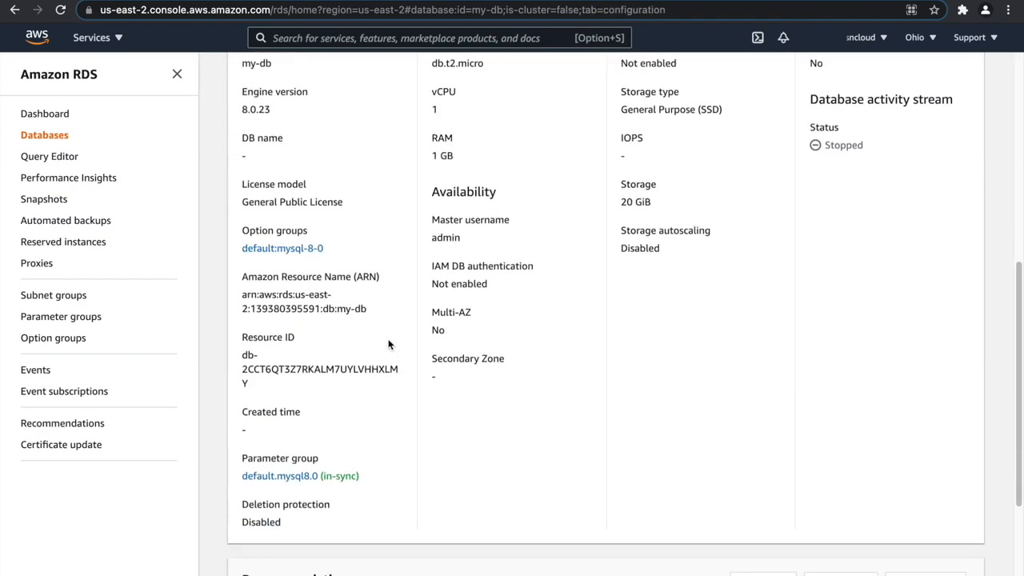
pyautogui.scroll(-2, 389, 344)
pyautogui.scroll(4, 388, 344)
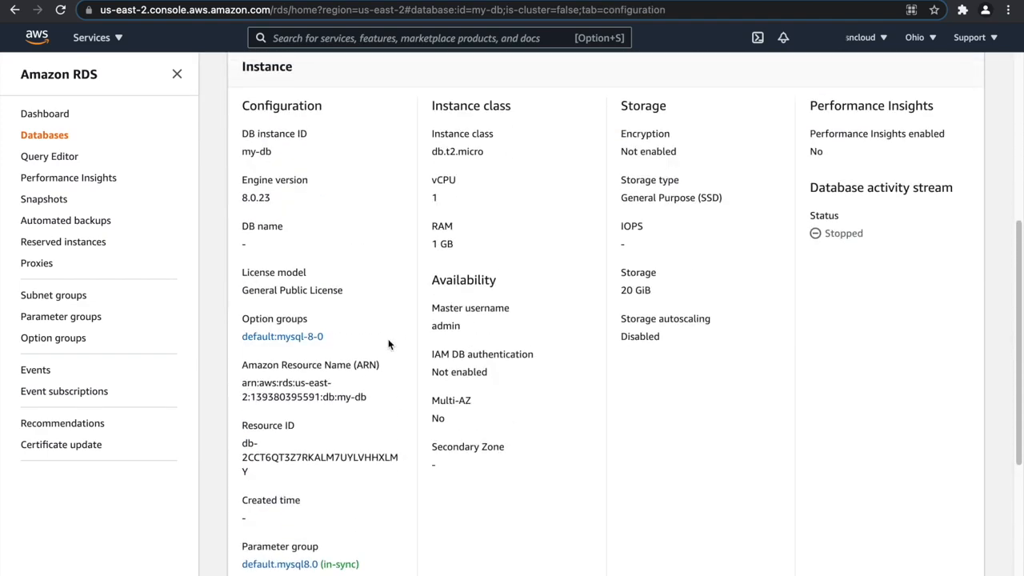
pyautogui.scroll(2, 387, 344)
pyautogui.click(263, 235)
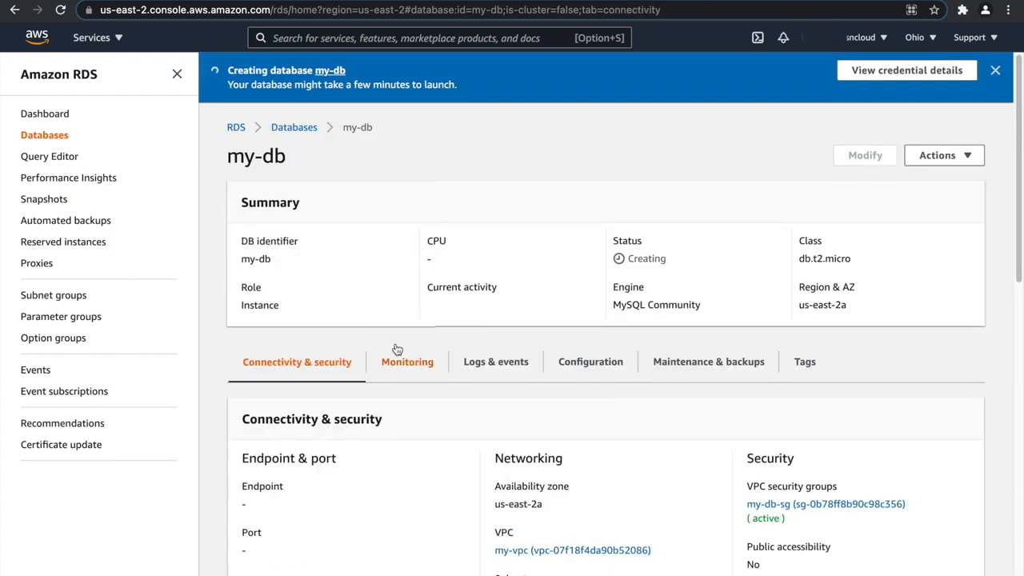
# Open the database's my-db-sg security group and start editing its inbound rules.
pyautogui.scroll(-1, 537, 409)
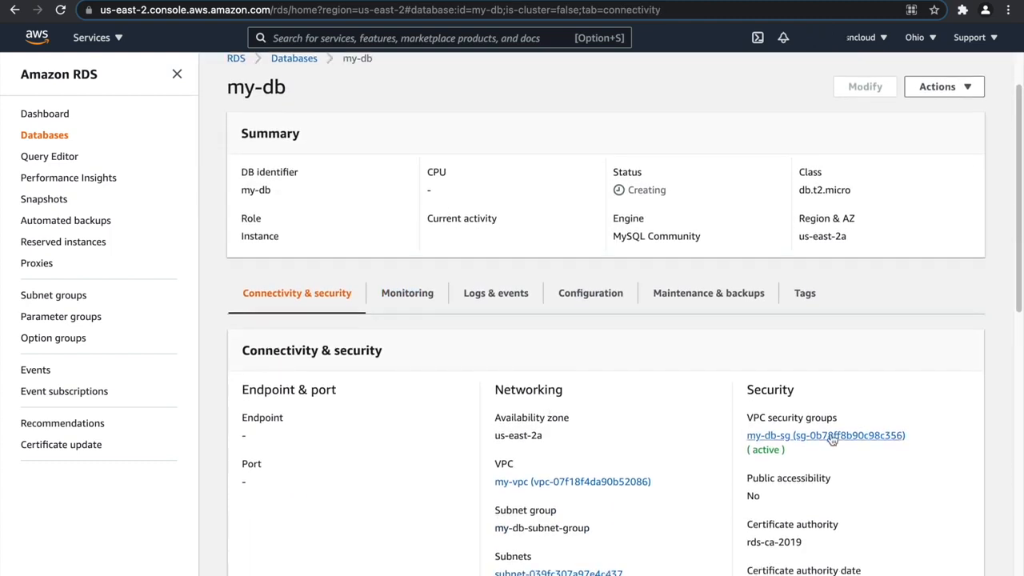
pyautogui.click(829, 438)
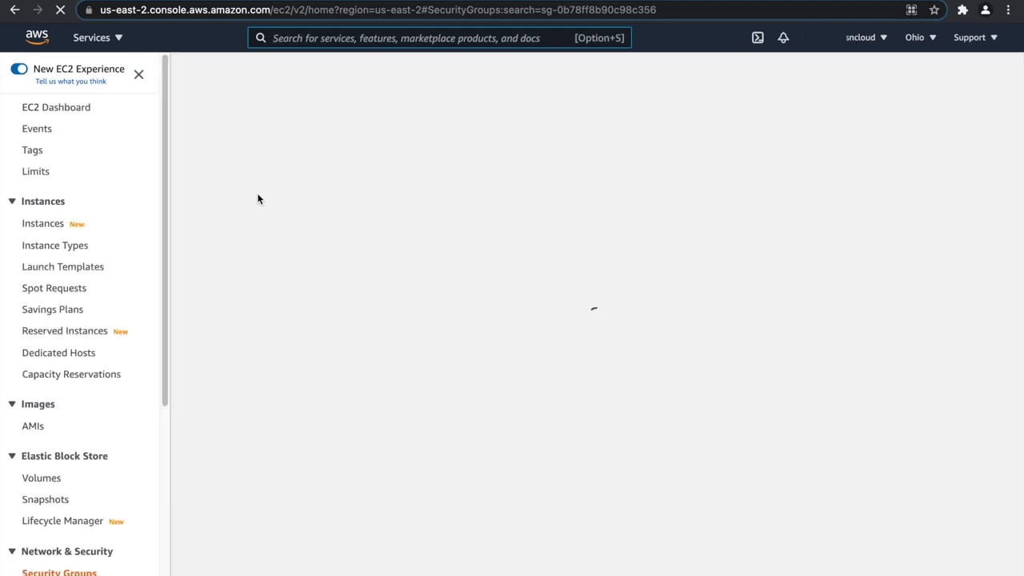
pyautogui.click(407, 203)
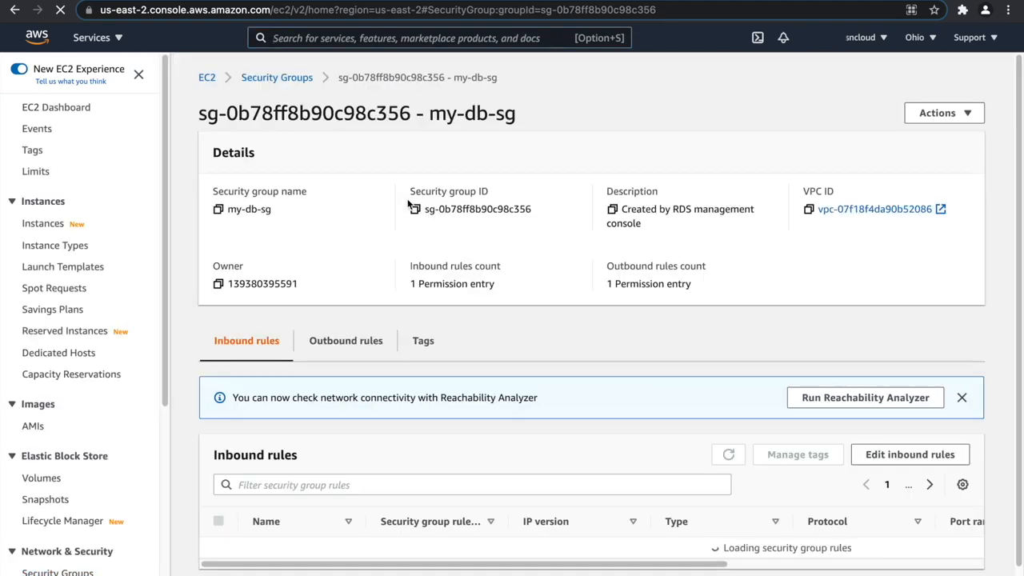
pyautogui.click(873, 454)
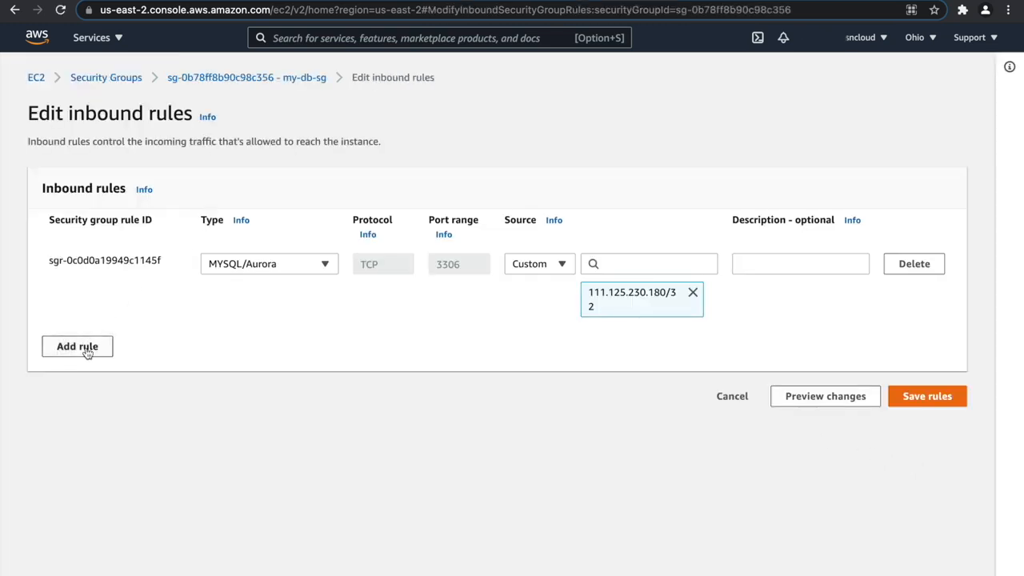
# Add a Custom TCP inbound rule for port 3306 from my-php-app-server-sg, delete the MYSQL/Aurora rule and save the rules.
pyautogui.click(80, 345)
pyautogui.click(294, 341)
pyautogui.click(474, 337)
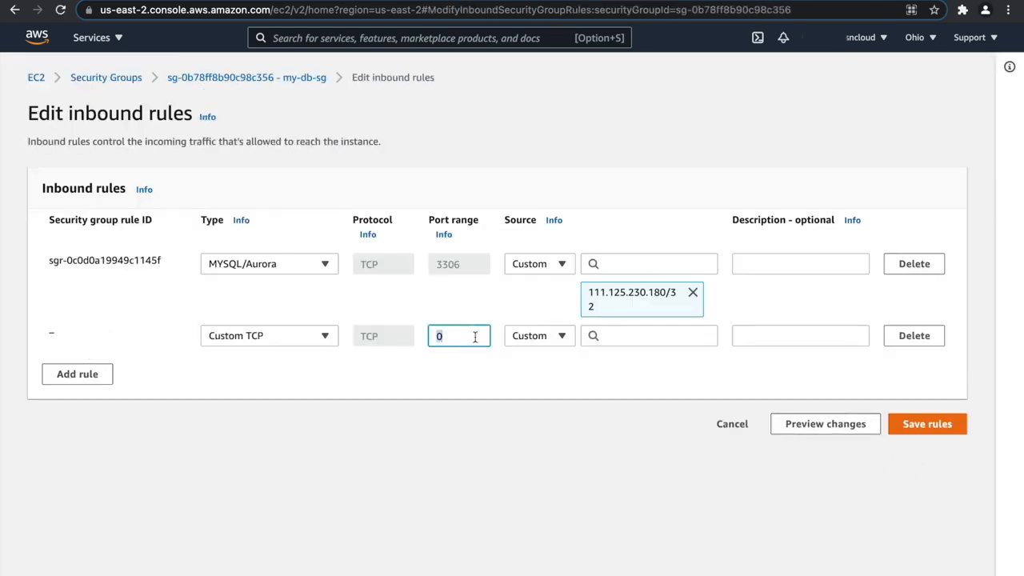
pyautogui.write('33')
pyautogui.press('Tab')
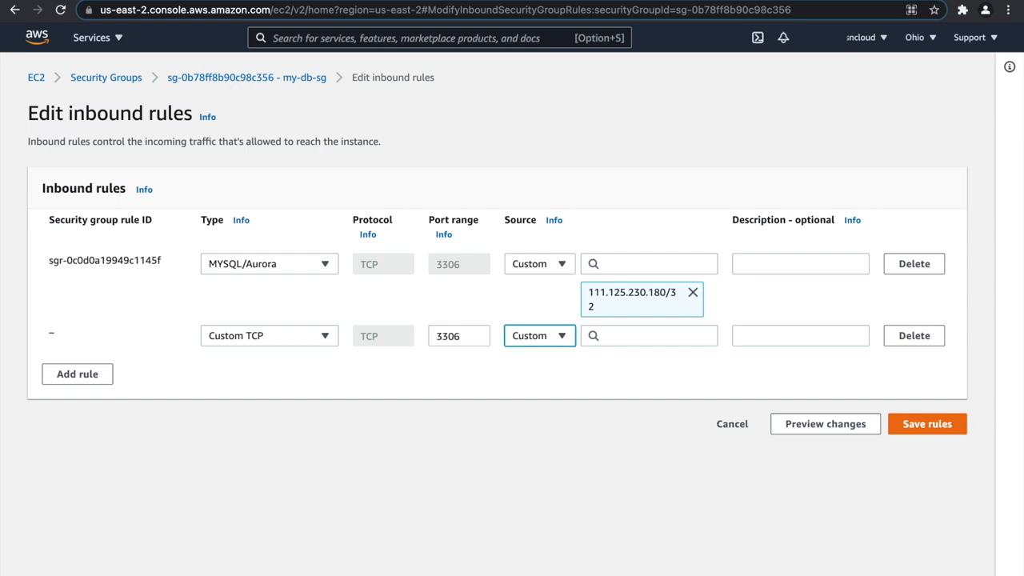
pyautogui.press('Tab')
pyautogui.write('my')
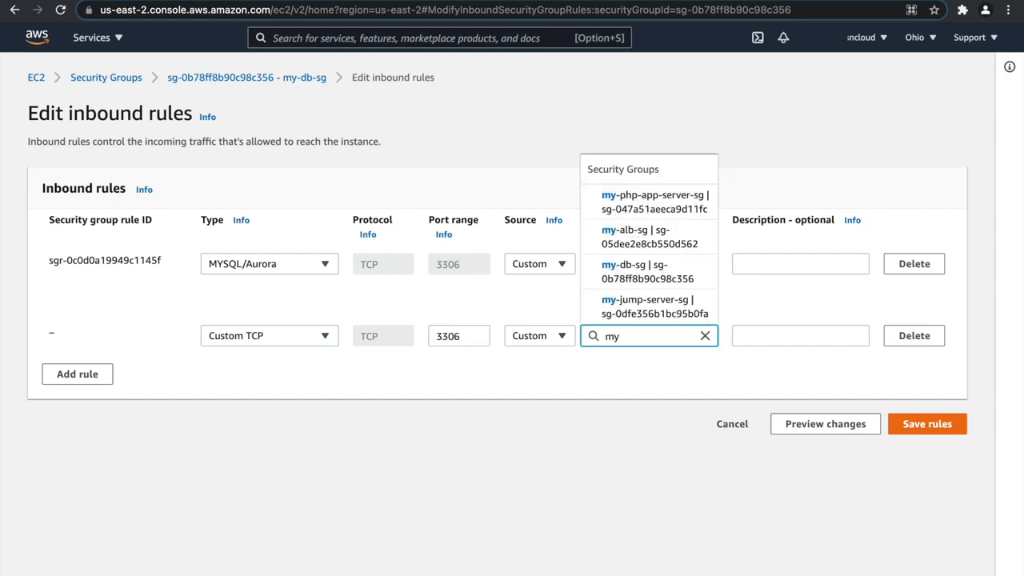
pyautogui.click(648, 207)
pyautogui.click(911, 265)
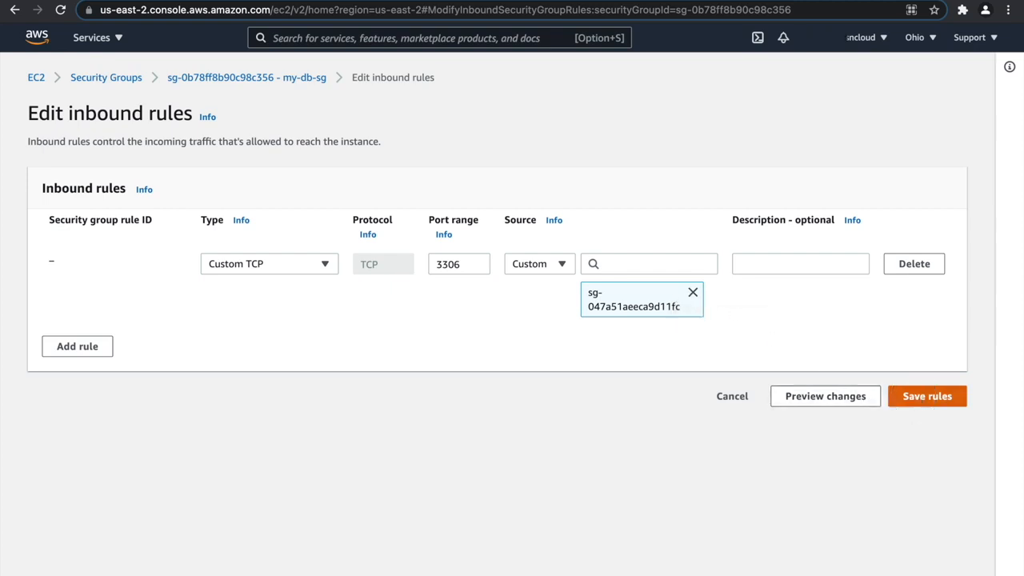
pyautogui.click(915, 398)
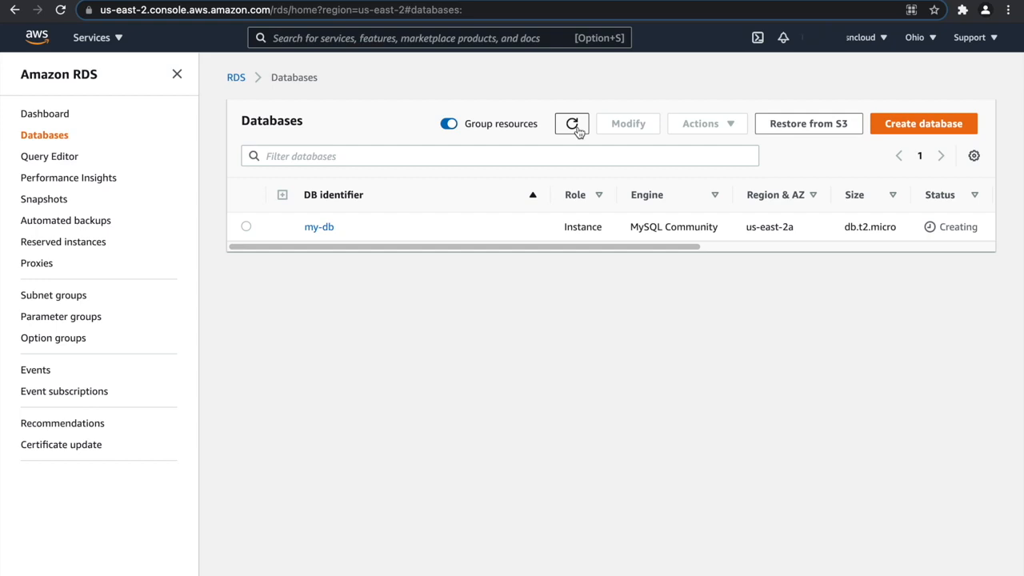
# Refresh the RDS databases list, open my-db and copy its endpoint address.
pyautogui.click(577, 130)
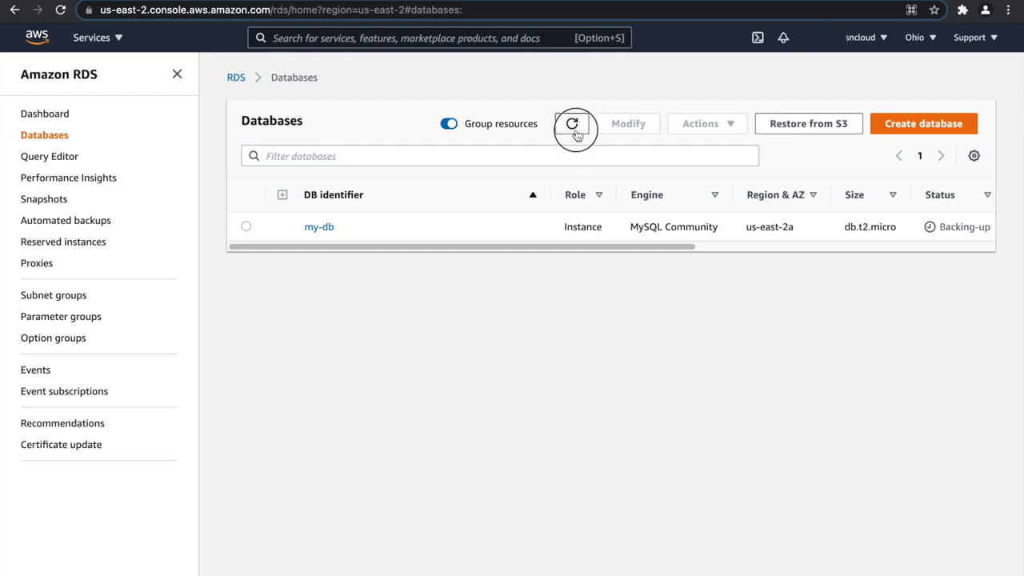
pyautogui.click(319, 227)
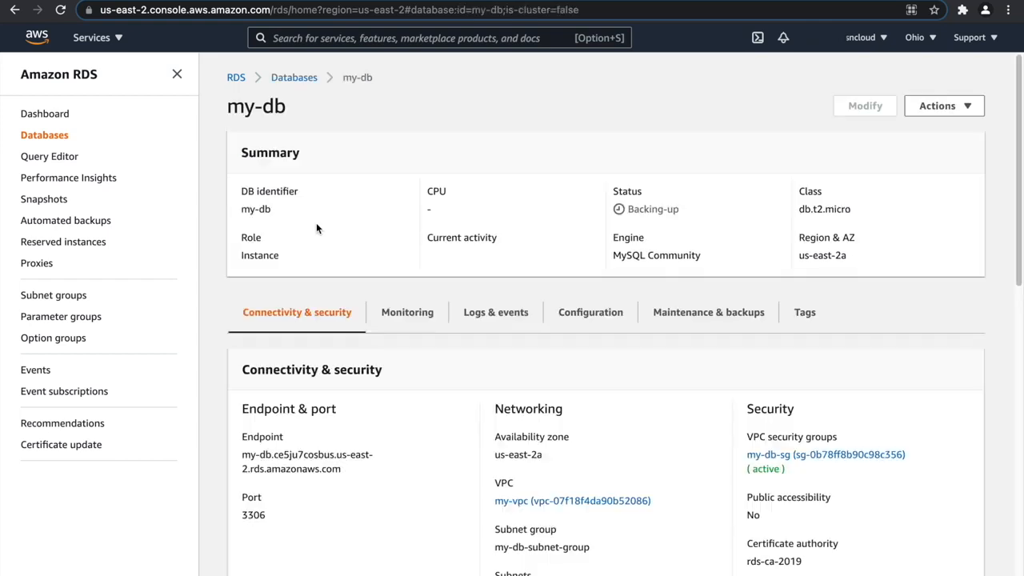
pyautogui.tripleClick(306, 469)
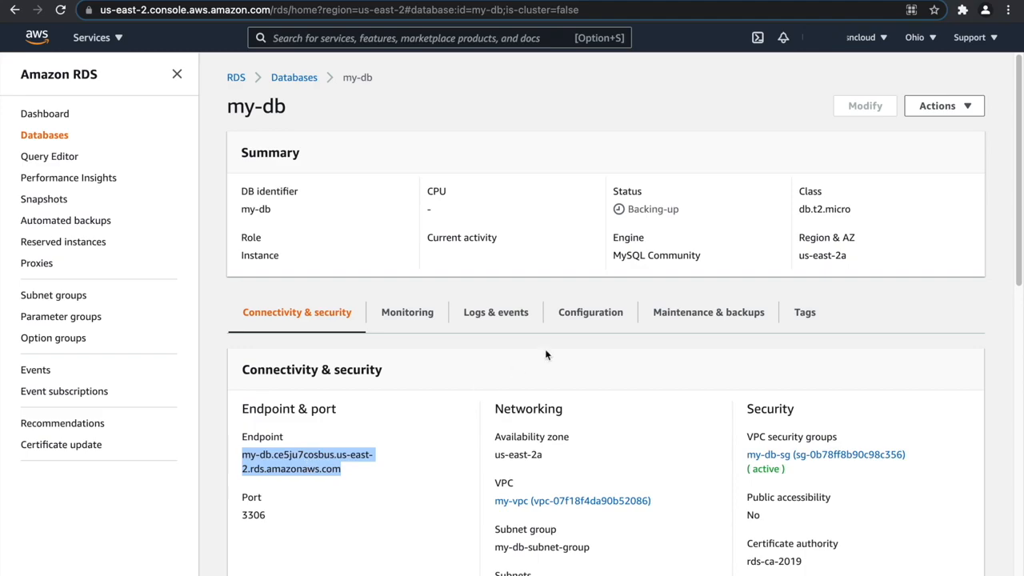
# Switch to the PHP server's terminal, change into the phpMyAdmin directory and list its files.
pyautogui.hotkey('ctrl', 'Right')
pyautogui.hotkey('ctrl', 'Right')
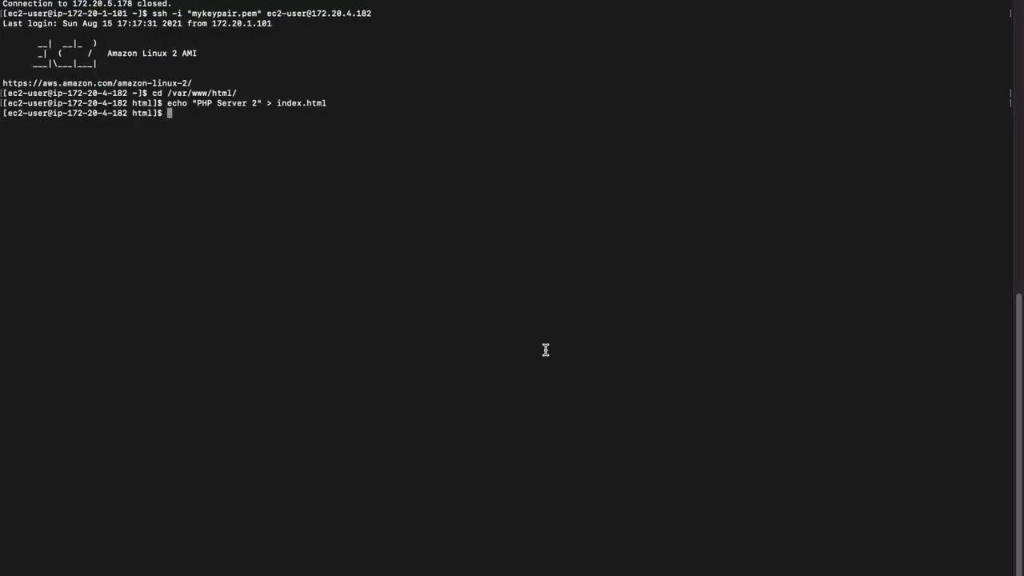
pyautogui.write('ls')
pyautogui.press('Return')
pyautogui.write('cd ph')
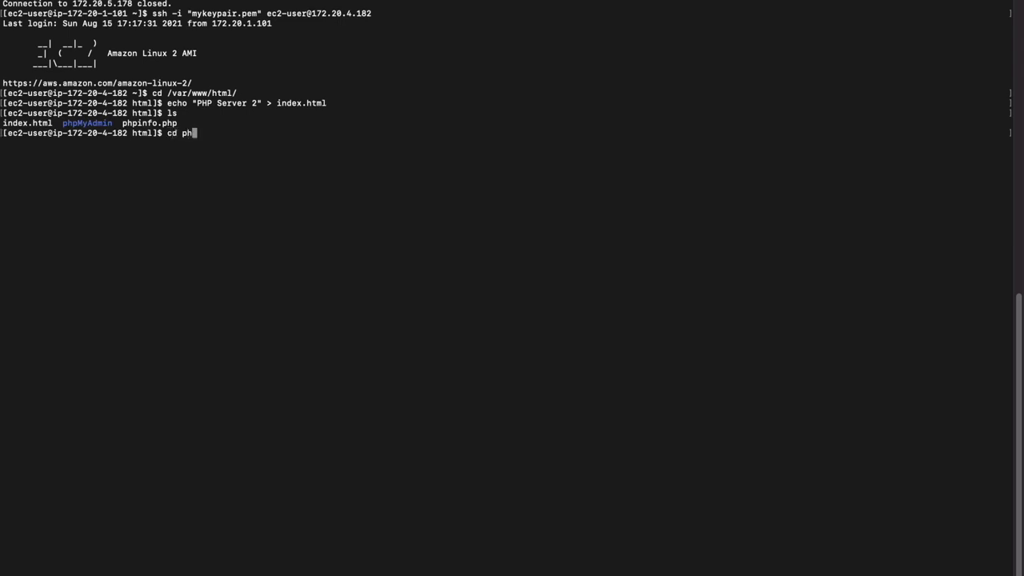
pyautogui.press('Tab')
pyautogui.press('Return')
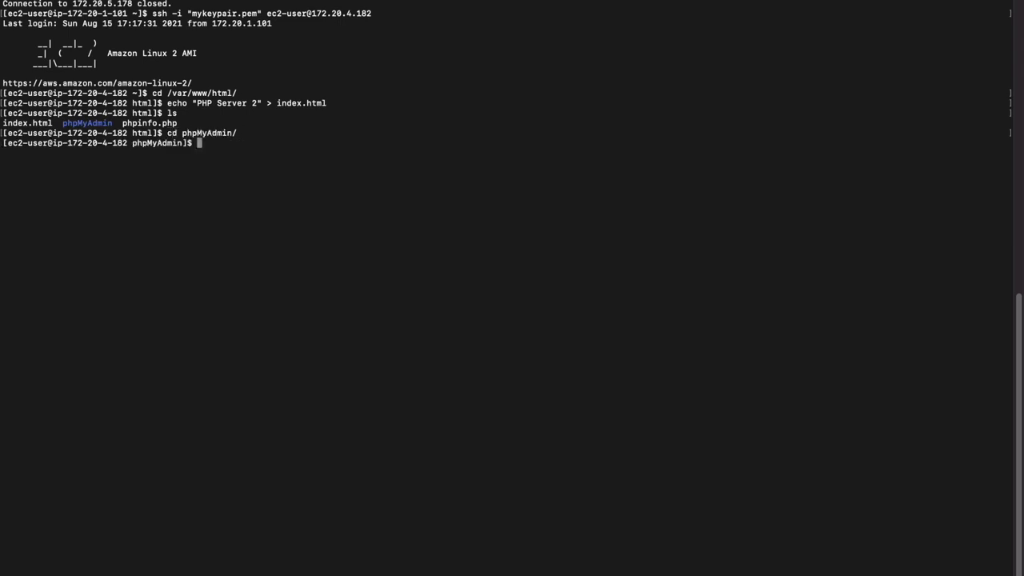
pyautogui.write('ls')
pyautogui.press('Return')
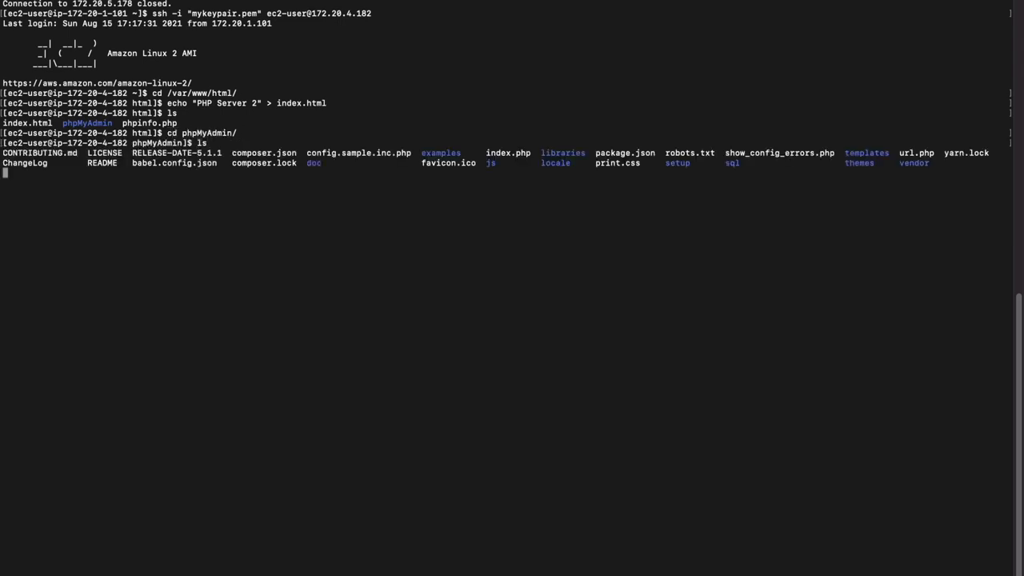
# Rename config.sample.inc.php to config.inc.php with the mv command.
pyautogui.write('mv ')
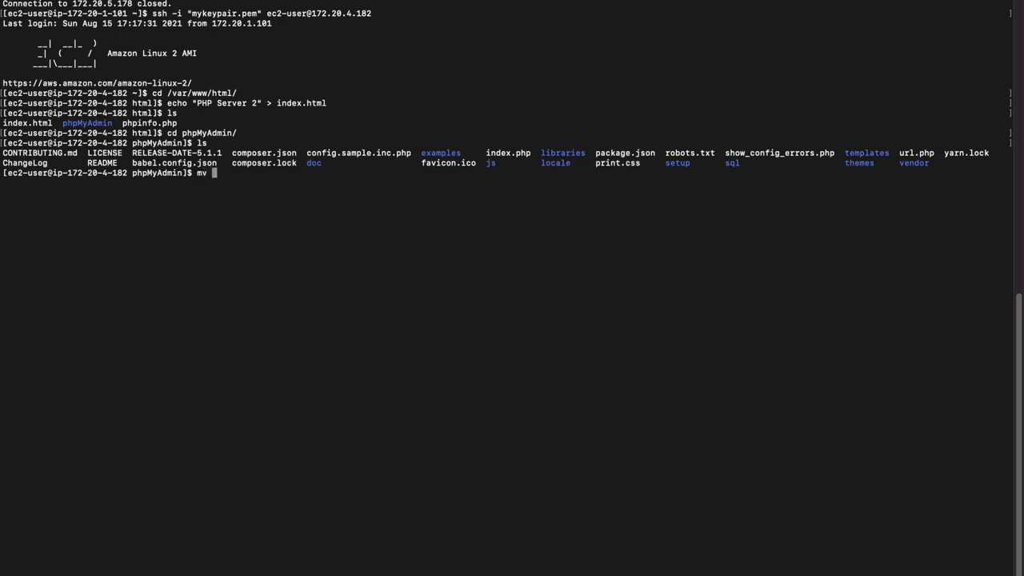
pyautogui.write('con')
pyautogui.press('Tab')
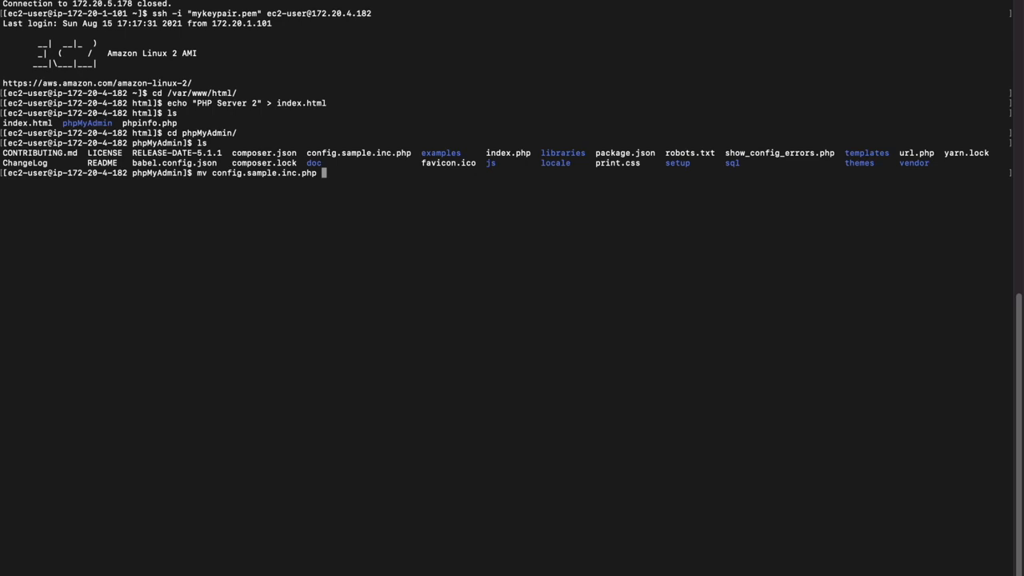
pyautogui.write('con')
pyautogui.press('Tab')
pyautogui.press('Left')
pyautogui.press('Left')
pyautogui.press('Left')
pyautogui.press('Left')
pyautogui.press('Left')
pyautogui.press('Left')
pyautogui.press('Left')
pyautogui.press('Left')
pyautogui.press('Left')
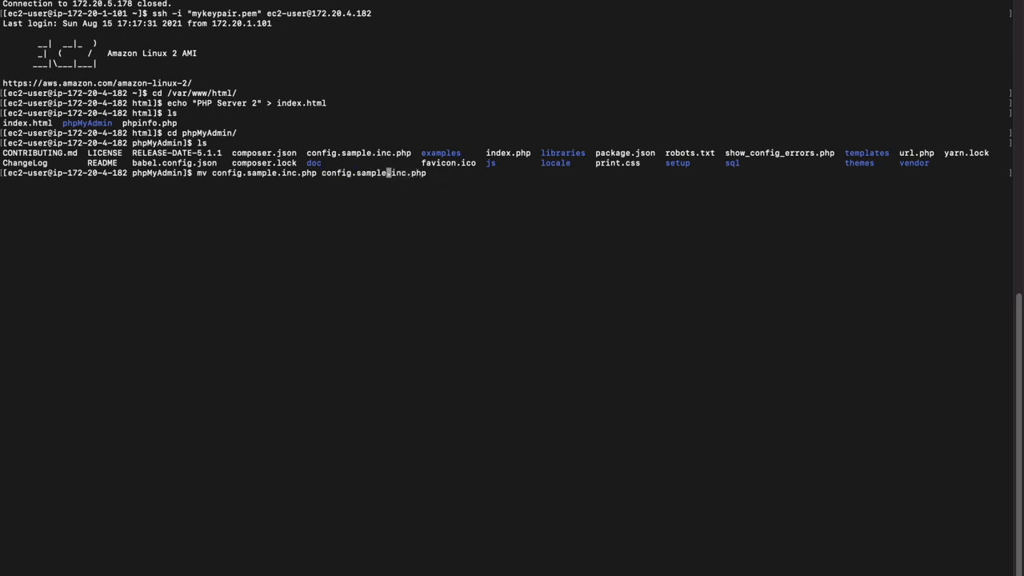
pyautogui.press('BackSpace')
pyautogui.press('BackSpace')
pyautogui.press('BackSpace')
pyautogui.press('BackSpace')
pyautogui.press('BackSpace')
pyautogui.press('BackSpace')
pyautogui.press('BackSpace')
pyautogui.press('Return')
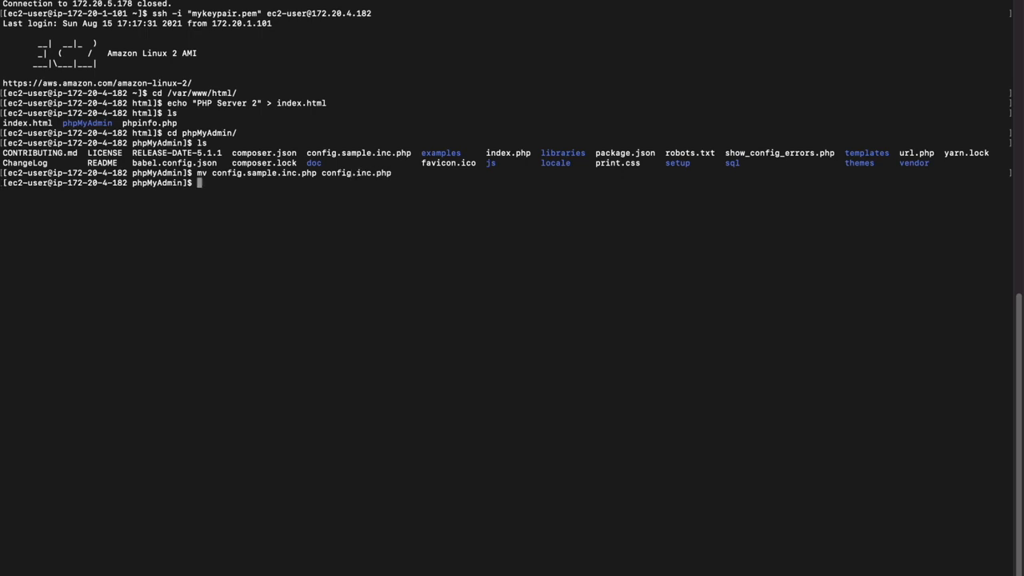
# Edit config.inc.php in vi, replacing the server host localhost with the my-db RDS endpoint, and save the file.
pyautogui.write('vi config.inc.php')
pyautogui.press('Return')
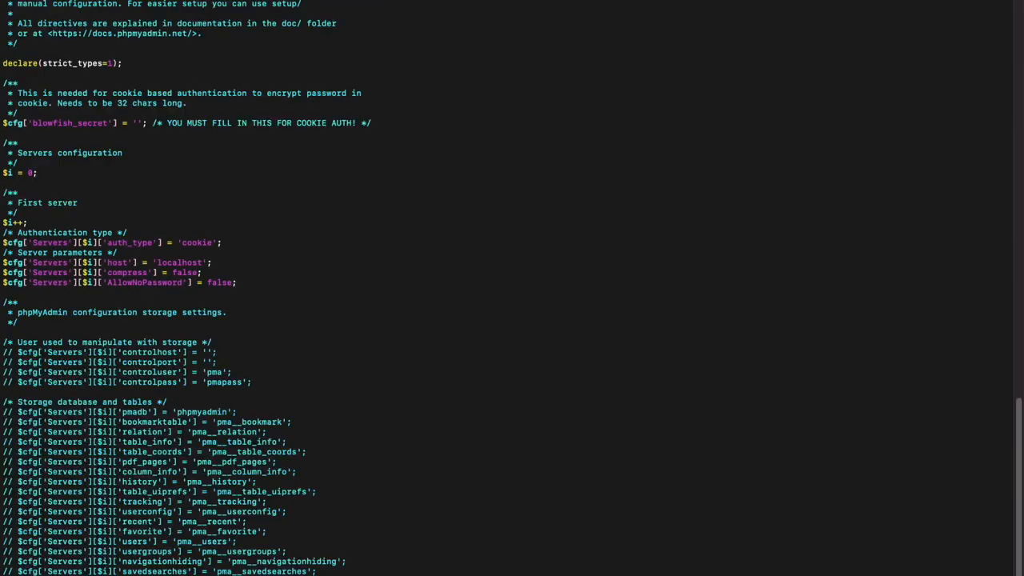
pyautogui.press('Down')
pyautogui.press('Down')
pyautogui.press('Down')
pyautogui.press('Down')
pyautogui.press('Down')
pyautogui.press('Down')
pyautogui.press('Down')
pyautogui.press('Down')
pyautogui.press('Down')
pyautogui.press('Down')
pyautogui.press('Down')
pyautogui.press('Down')
pyautogui.press('Down')
pyautogui.press('Down')
pyautogui.press('Down')
pyautogui.press('Down')
pyautogui.press('Down')
pyautogui.press('Down')
pyautogui.press('Down')
pyautogui.press('Down')
pyautogui.press('Down')
pyautogui.press('Down')
pyautogui.press('Down')
pyautogui.press('Down')
pyautogui.press('Down')
pyautogui.press('Down')
pyautogui.press('Up')
pyautogui.press('Up')
pyautogui.press('Right')
pyautogui.press('Right')
pyautogui.press('Right')
pyautogui.press('Right')
pyautogui.press('Right')
pyautogui.press('Right')
pyautogui.press('Right')
pyautogui.press('Right')
pyautogui.press('Right')
pyautogui.press('Right')
pyautogui.press('Right')
pyautogui.press('Right')
pyautogui.press('Right')
pyautogui.press('Right')
pyautogui.press('Right')
pyautogui.press('Right')
pyautogui.press('Right')
pyautogui.press('Right')
pyautogui.press('Right')
pyautogui.press('Right')
pyautogui.press('Right')
pyautogui.press('Right')
pyautogui.press('Right')
pyautogui.press('Right')
pyautogui.press('Right')
pyautogui.press('Right')
pyautogui.press('Right')
pyautogui.press('Right')
pyautogui.press('Right')
pyautogui.press('Right')
pyautogui.press('Right')
pyautogui.press('Right')
pyautogui.press('Right')
pyautogui.press('Right')
pyautogui.press('Right')
pyautogui.press('Right')
pyautogui.press('Right')
pyautogui.press('Right')
pyautogui.press('Right')
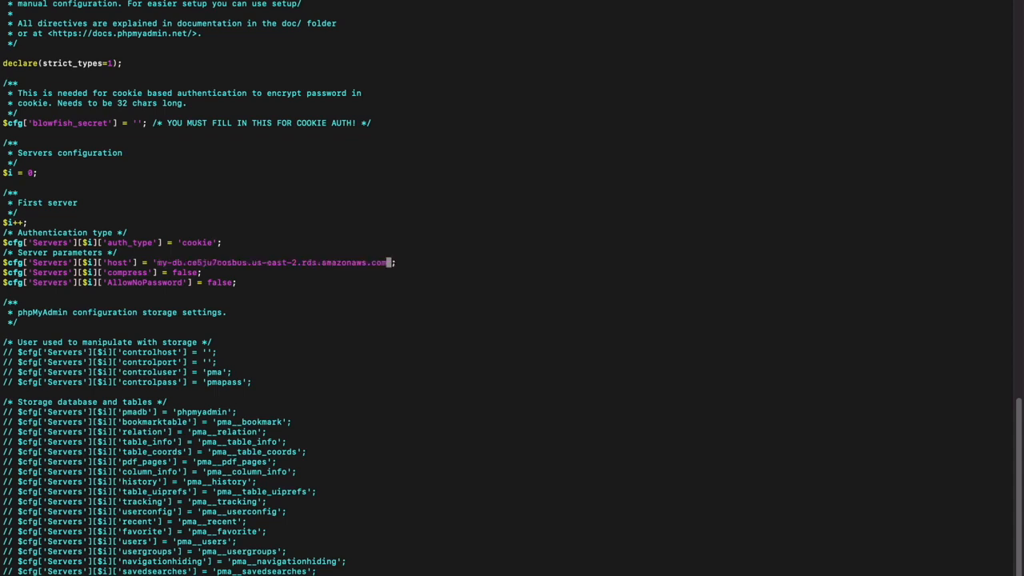
pyautogui.press('Escape')
pyautogui.write(':wq')
pyautogui.press('Return')
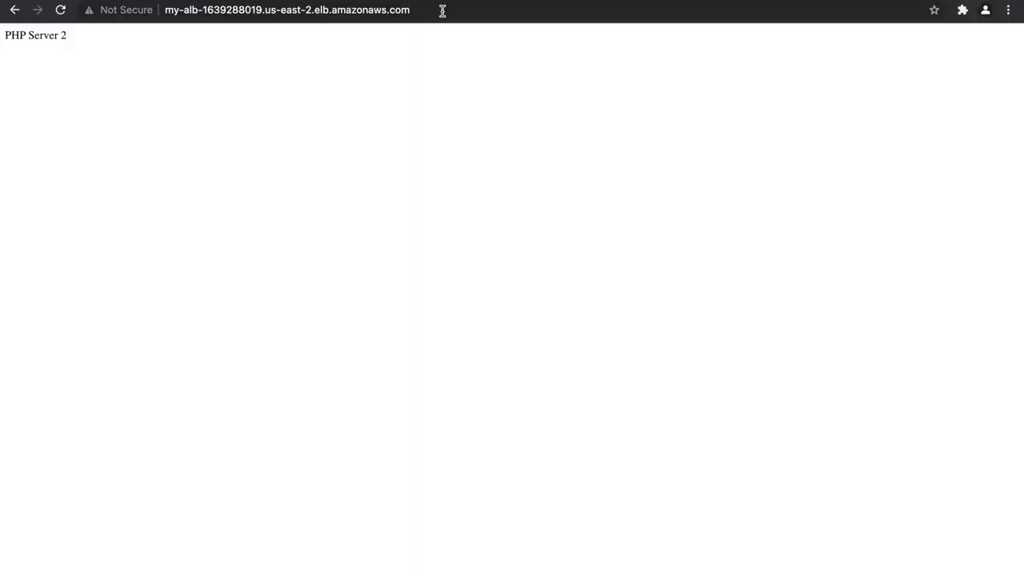
# Switch to the browser and open the /phpMyAdmin path on the my-alb load balancer address.
pyautogui.click(484, 8)
pyautogui.click(487, 10)
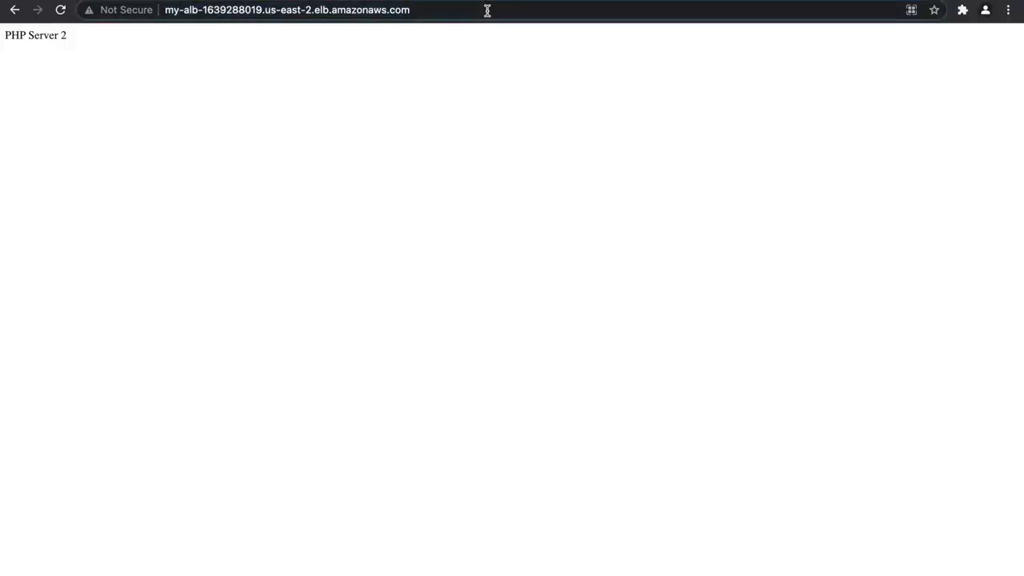
pyautogui.write('/')
pyautogui.press('BackSpace')
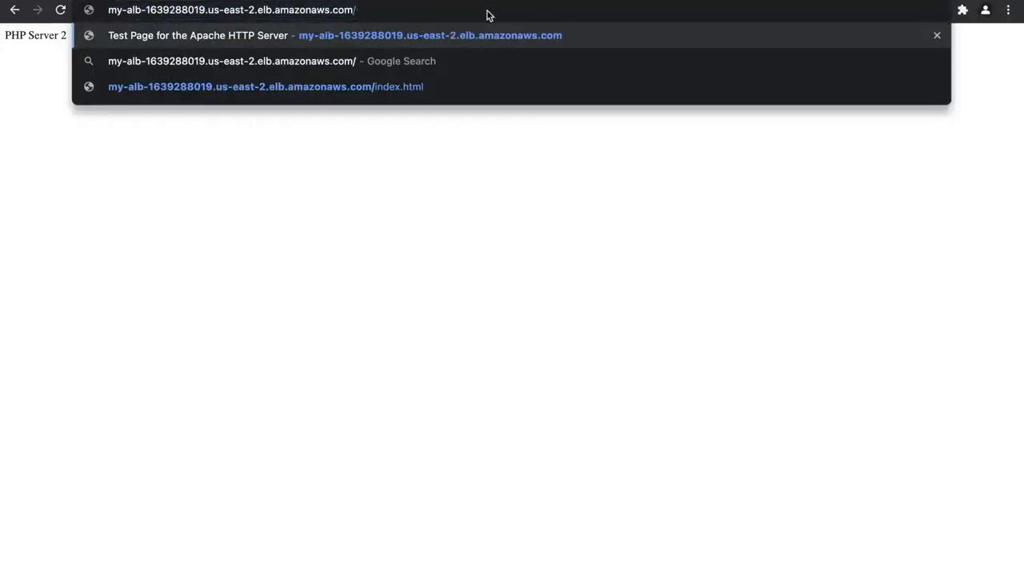
pyautogui.write('phpMya')
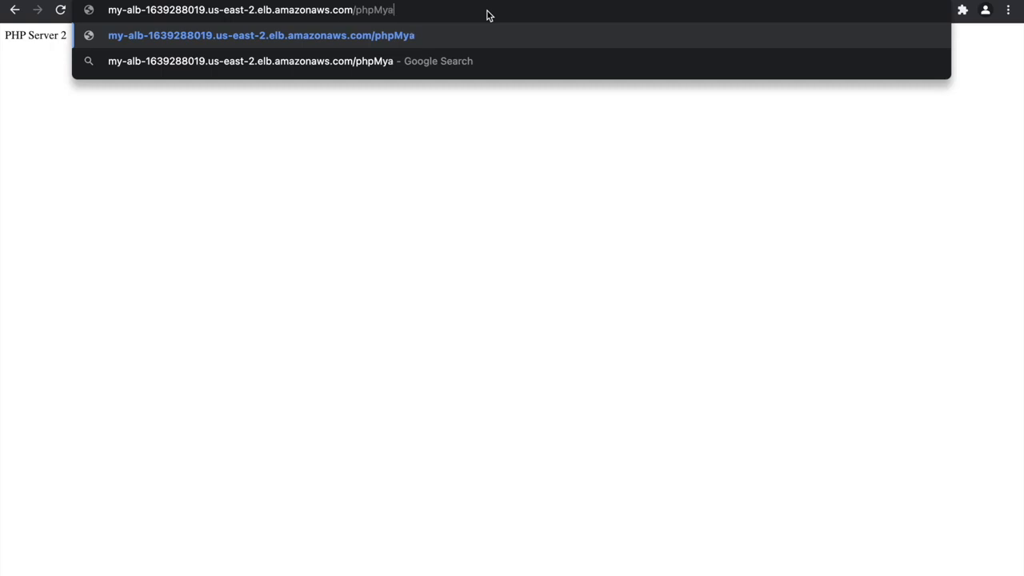
pyautogui.write('dmin')
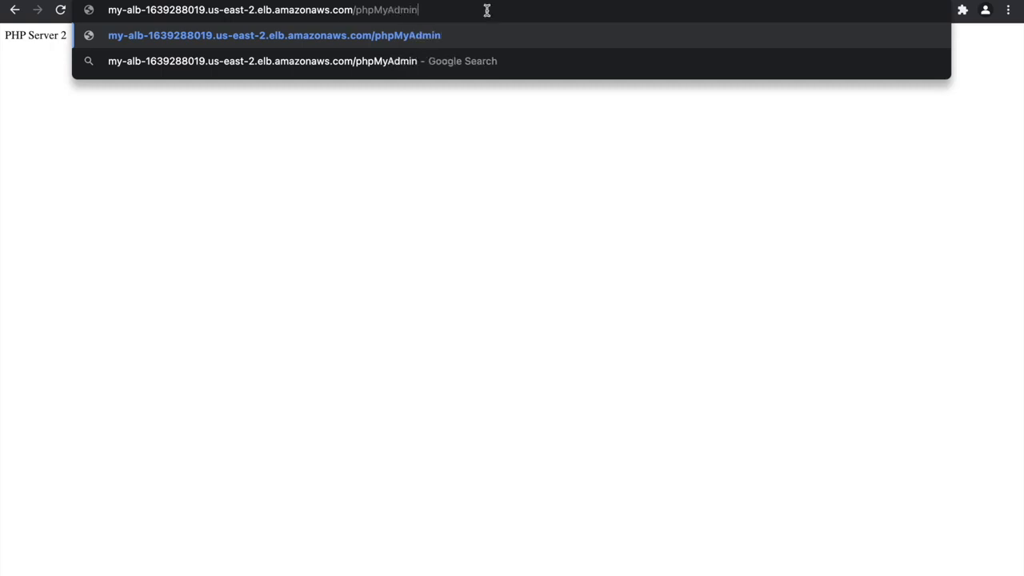
pyautogui.press('Return')
# Try to log in to phpMyAdmin as admin with the database password.
pyautogui.click(510, 240)
pyautogui.click(504, 260)
pyautogui.click(497, 272)
pyautogui.write('•••••')
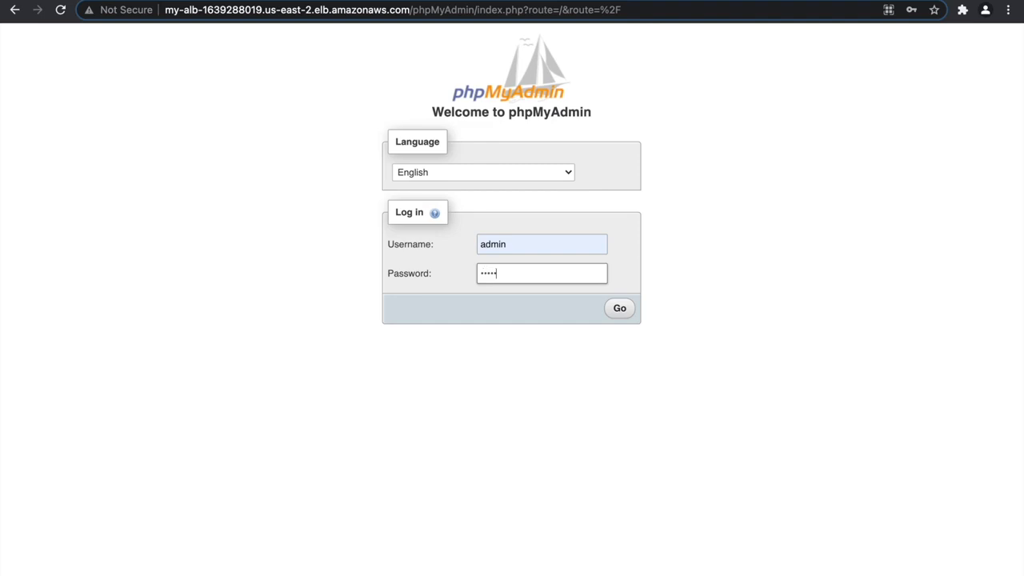
pyautogui.write('•••')
pyautogui.click(606, 313)
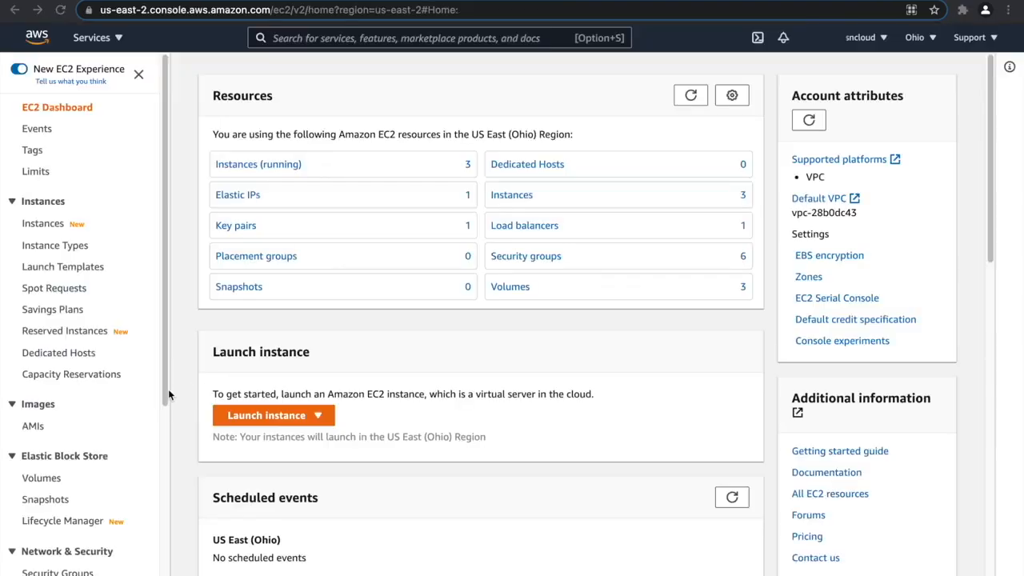
# Enable stickiness in the attributes of the my-alb-php-tg target group in the EC2 console and save the changes.
pyautogui.scroll(-5, 79, 398)
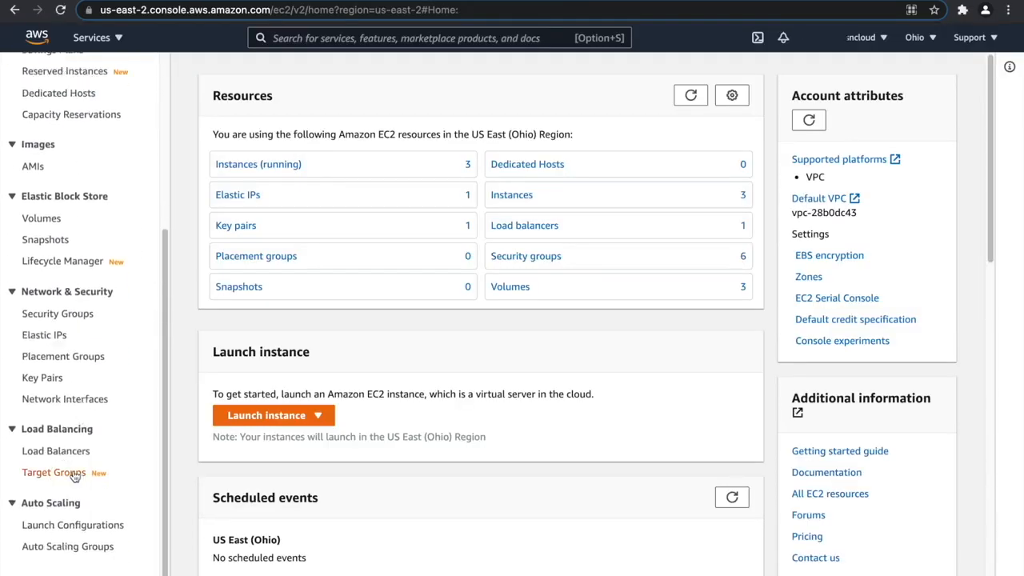
pyautogui.click(72, 472)
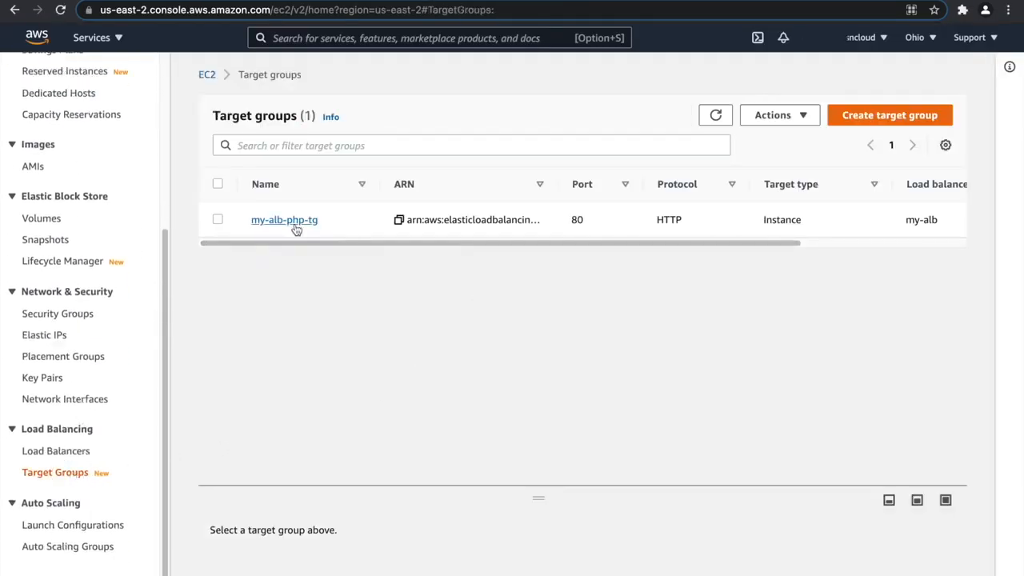
pyautogui.click(292, 222)
pyautogui.scroll(-1, 525, 360)
pyautogui.click(480, 365)
pyautogui.click(939, 418)
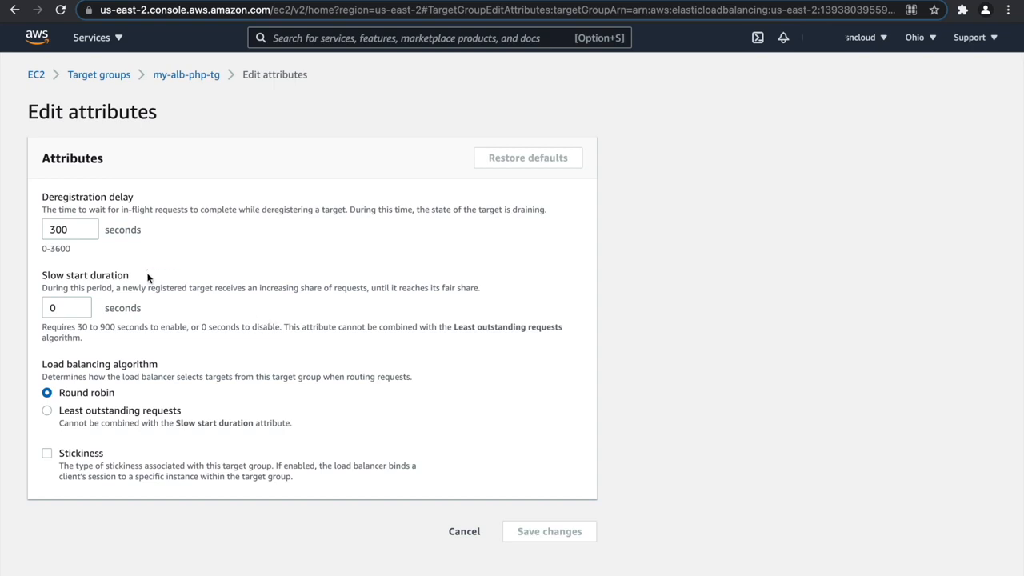
pyautogui.click(47, 454)
pyautogui.scroll(-2, 165, 393)
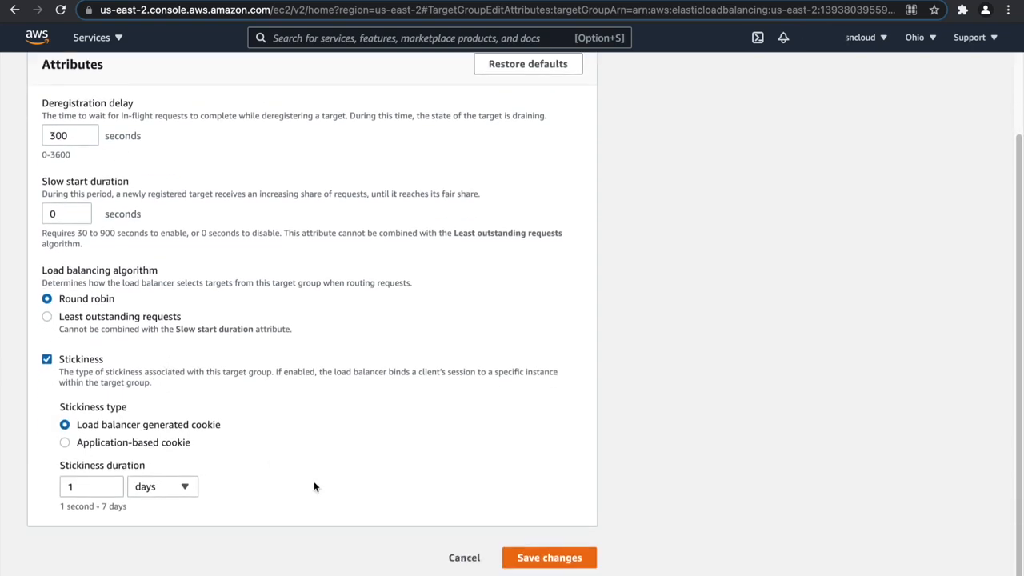
pyautogui.click(530, 557)
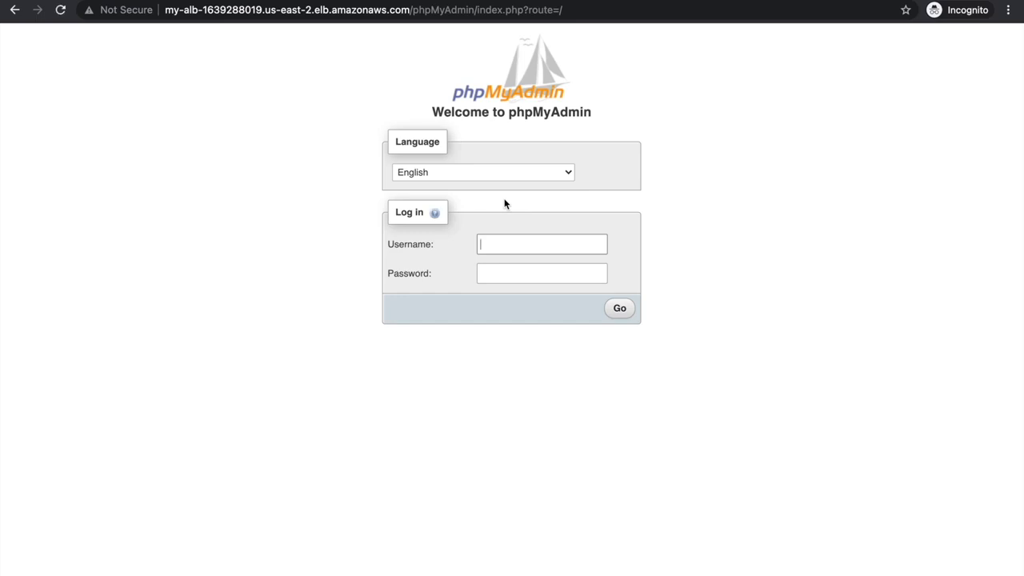
# Log in to phpMyAdmin in the incognito window as admin with the database password and view the server's databases.
pyautogui.write('admin')
pyautogui.press('Tab')
pyautogui.write('••••••')
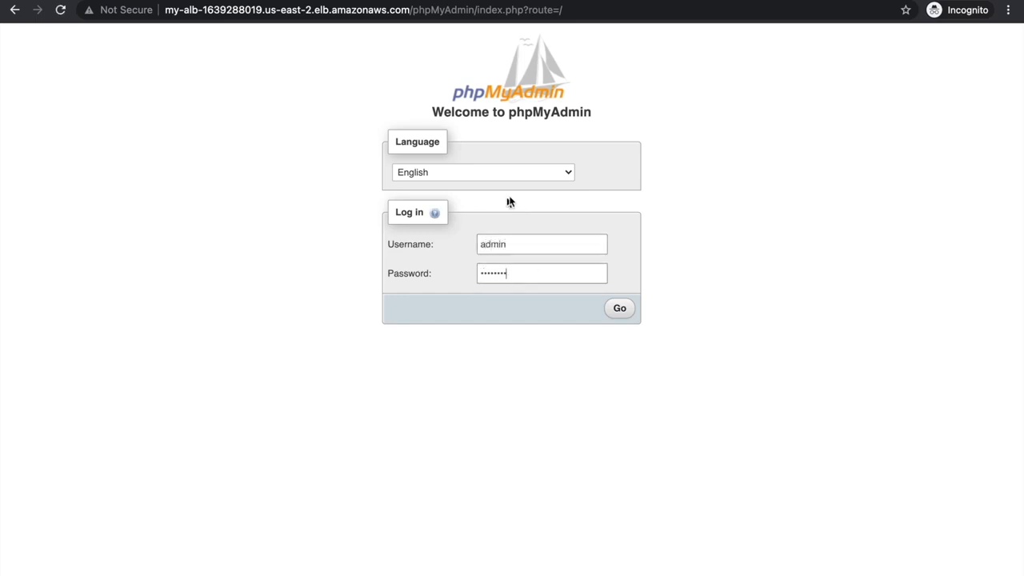
pyautogui.click(618, 310)
pyautogui.click(227, 53)
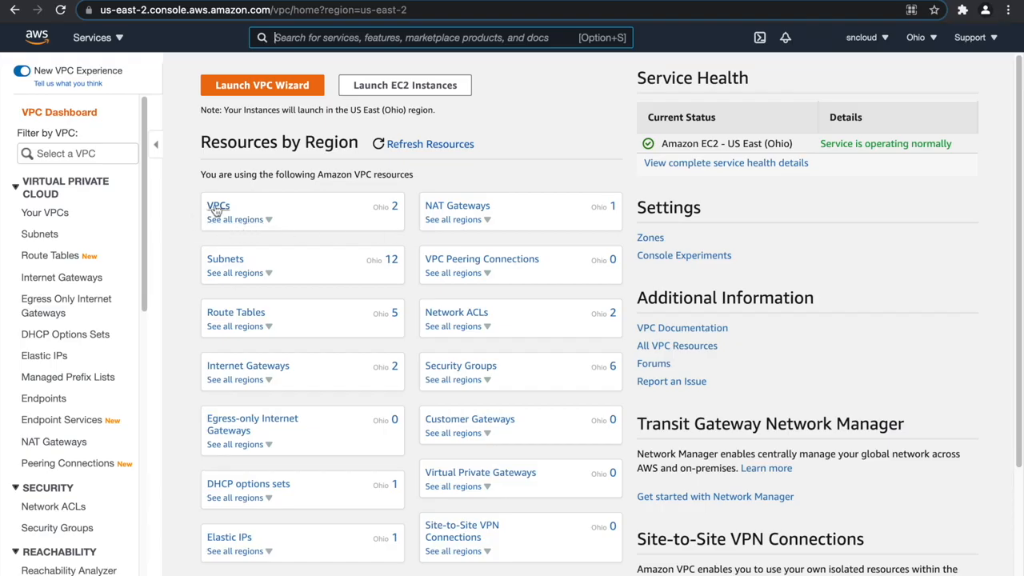
# Return to the VPC console, open the subnets list and enlarge it to review all of my-vpc's subnets.
pyautogui.click(217, 202)
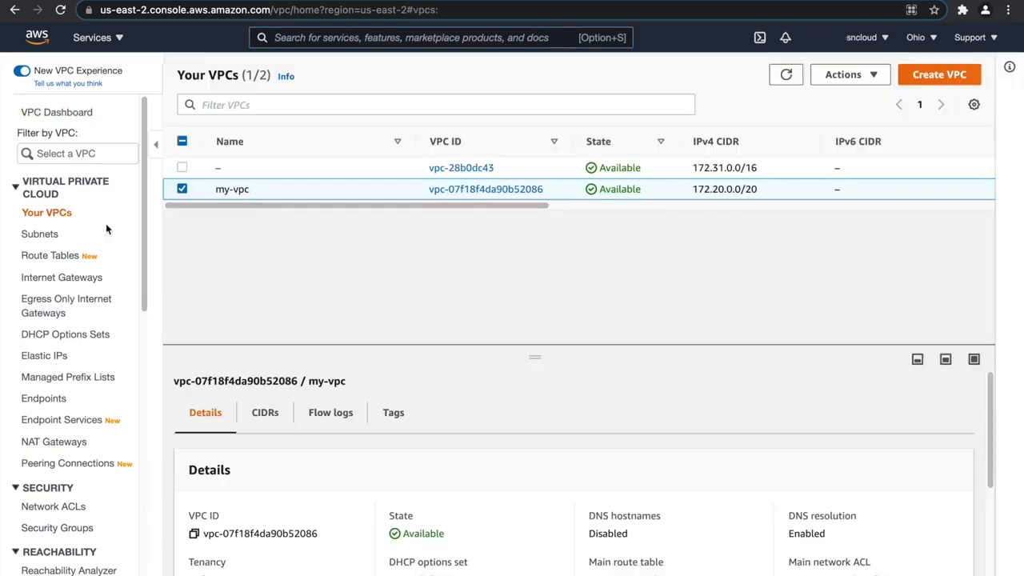
pyautogui.click(39, 234)
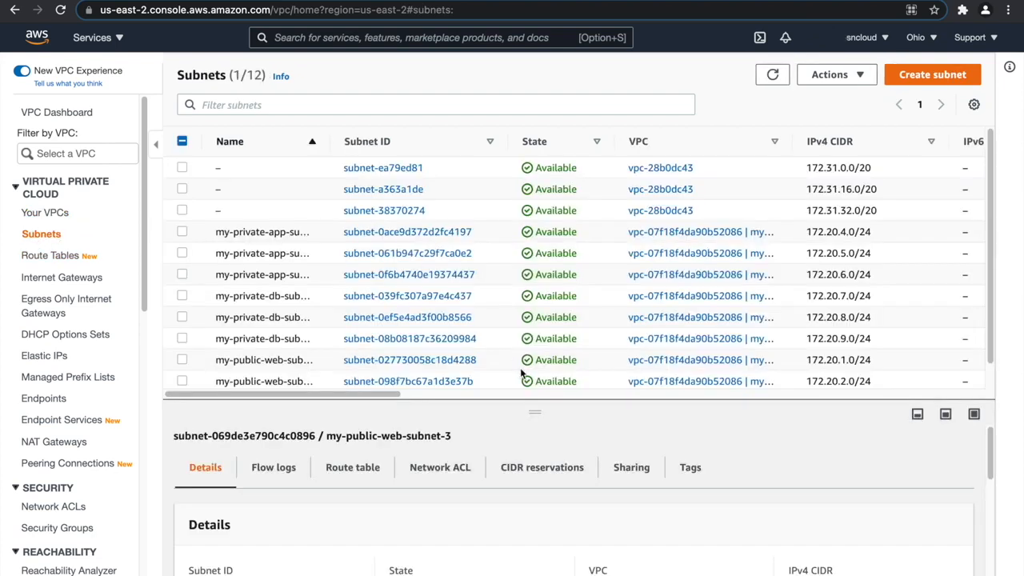
pyautogui.moveTo(534, 412); pyautogui.dragTo(544, 491)
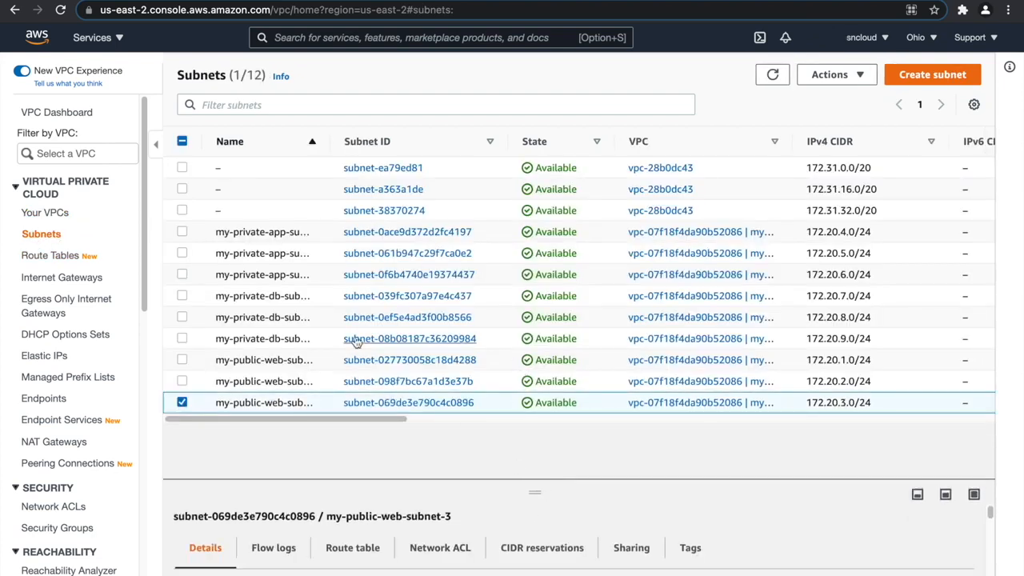
# Review the VPC's route tables and internet gateways, and examine the details of the NAT gateway my-nat-gateway-1.
pyautogui.click(60, 256)
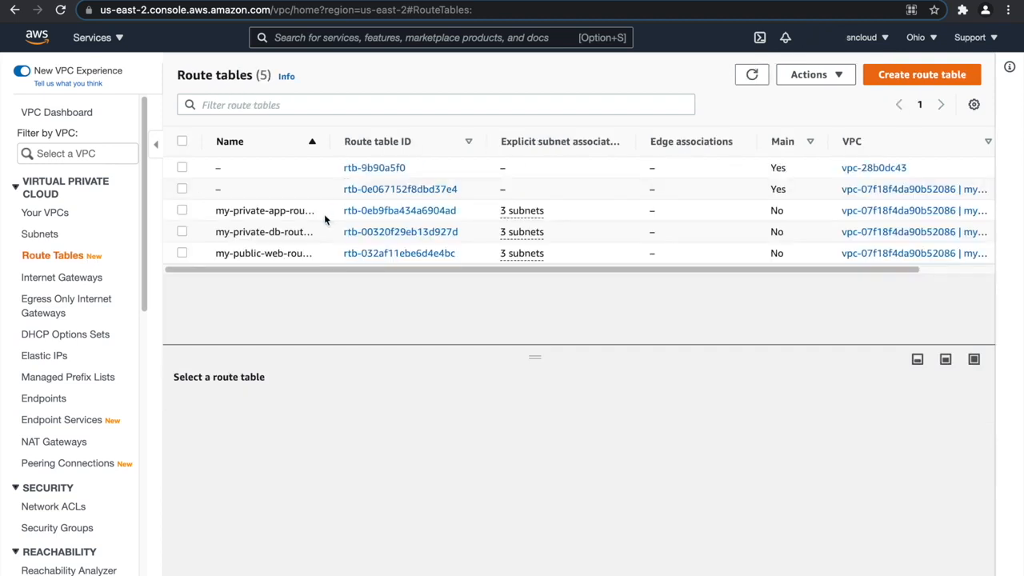
pyautogui.click(57, 279)
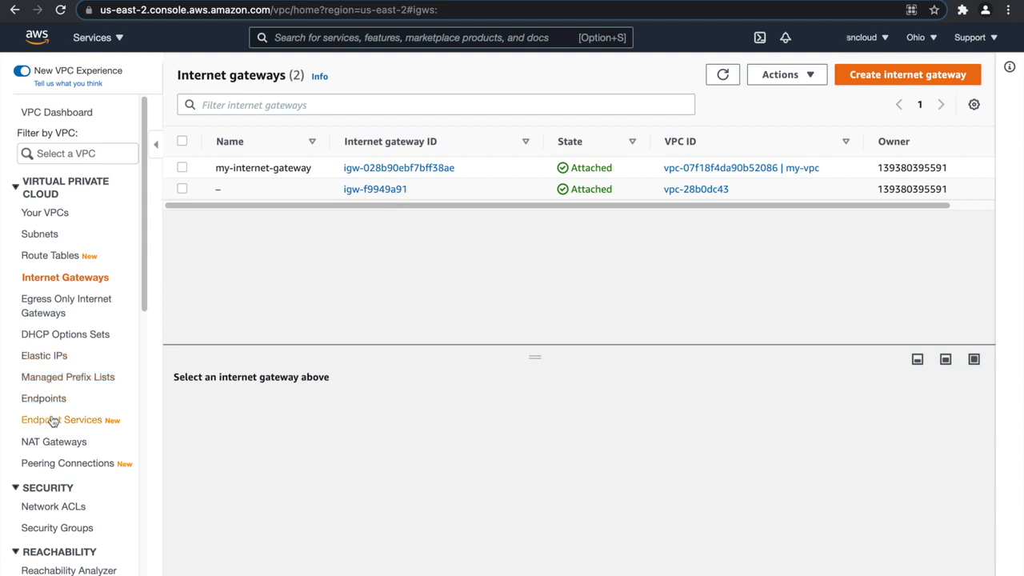
pyautogui.click(56, 444)
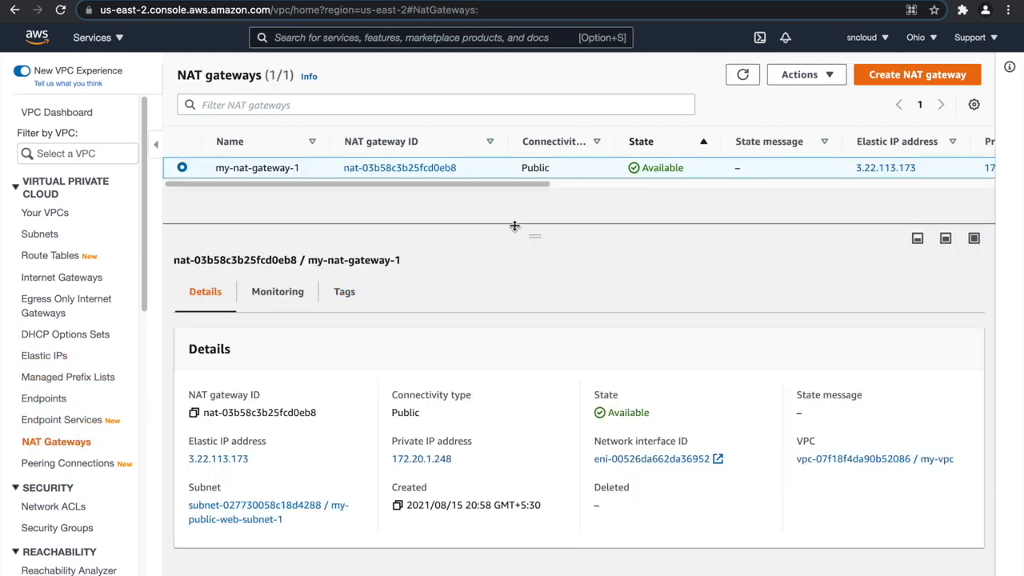
pyautogui.moveTo(514, 226); pyautogui.dragTo(527, 244)
pyautogui.scroll(-4, 56, 352)
pyautogui.scroll(-3, 66, 351)
pyautogui.scroll(6, 66, 348)
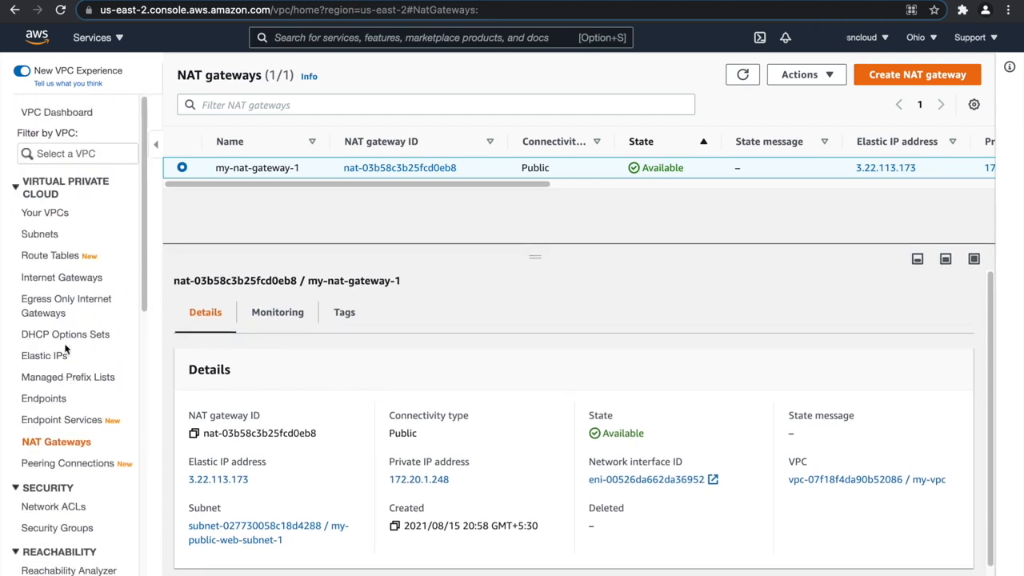
# Switch to the EC2 console and inspect the running instances my-jump-server, my-php-app-server-1 and my-php-app-server-2.
pyautogui.click(100, 38)
pyautogui.click(71, 233)
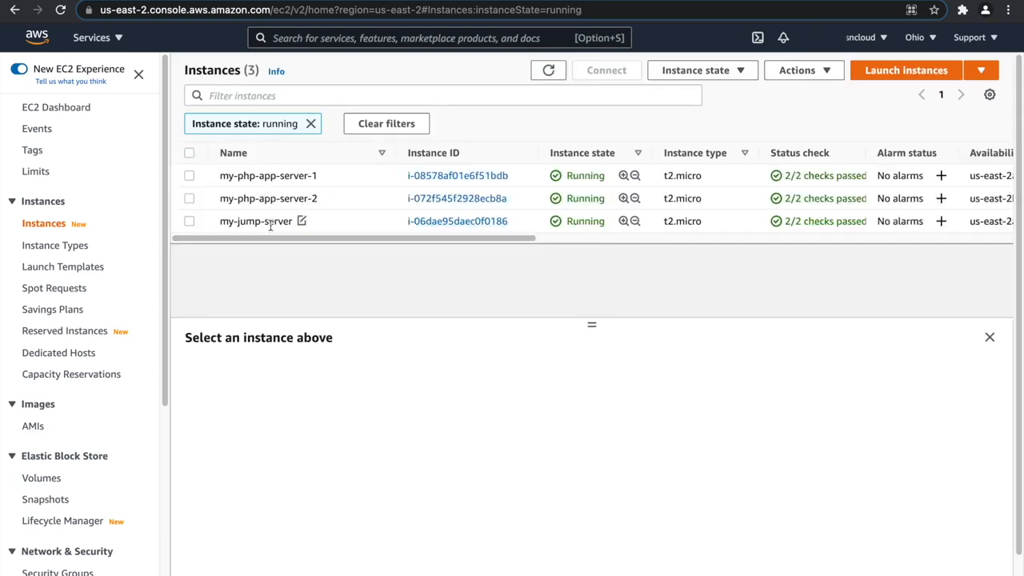
pyautogui.click(270, 224)
pyautogui.click(270, 178)
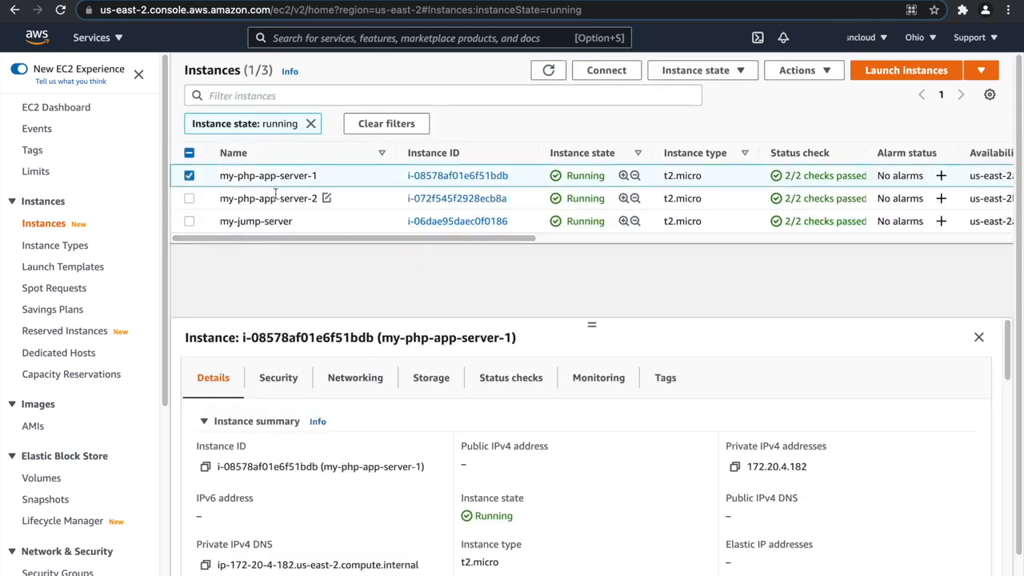
pyautogui.click(275, 195)
# Open the load balancers list and widen the DNS name column to show my-alb's full DNS name.
pyautogui.scroll(-3, 61, 331)
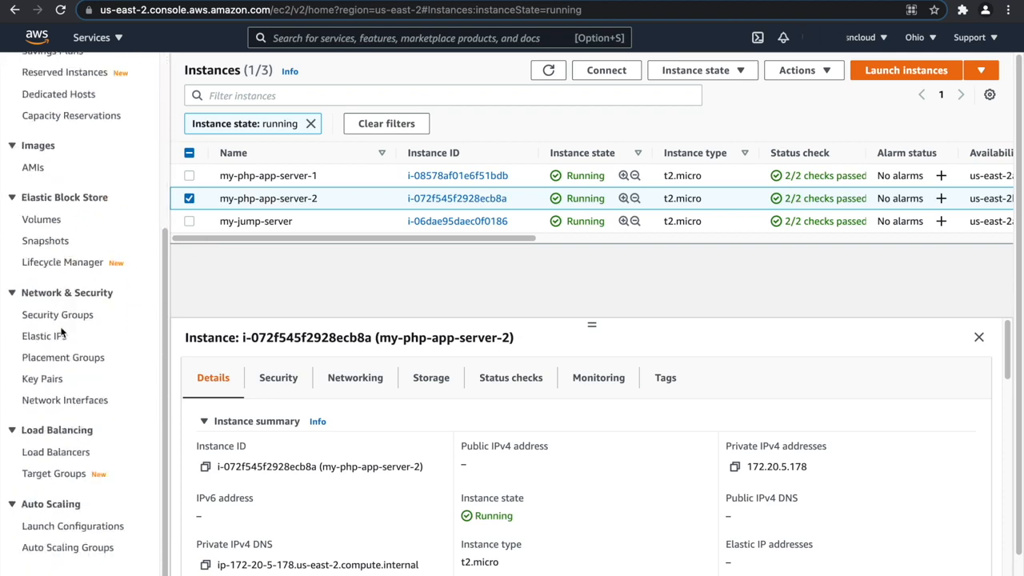
pyautogui.click(56, 452)
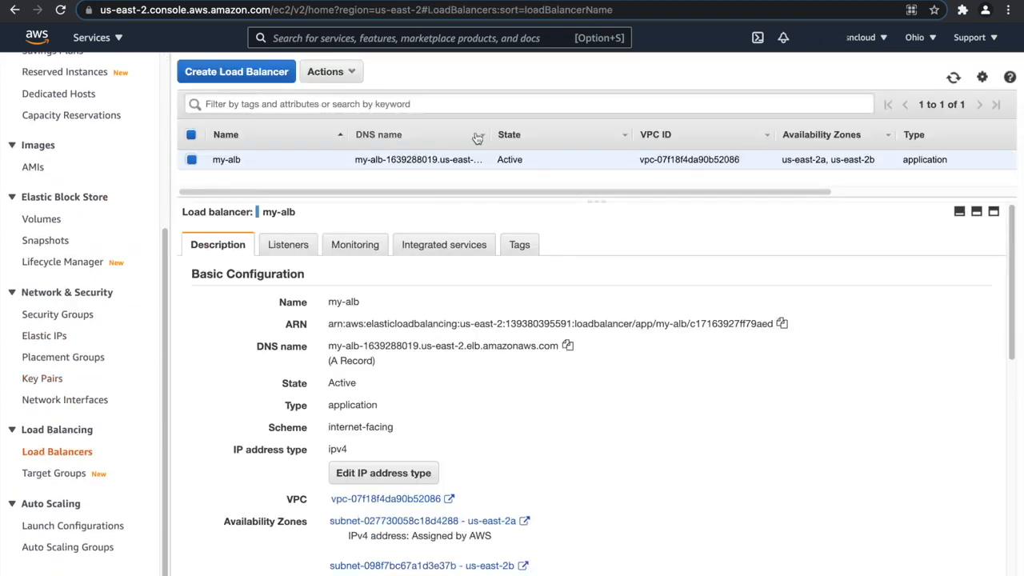
pyautogui.moveTo(485, 137); pyautogui.dragTo(587, 137)
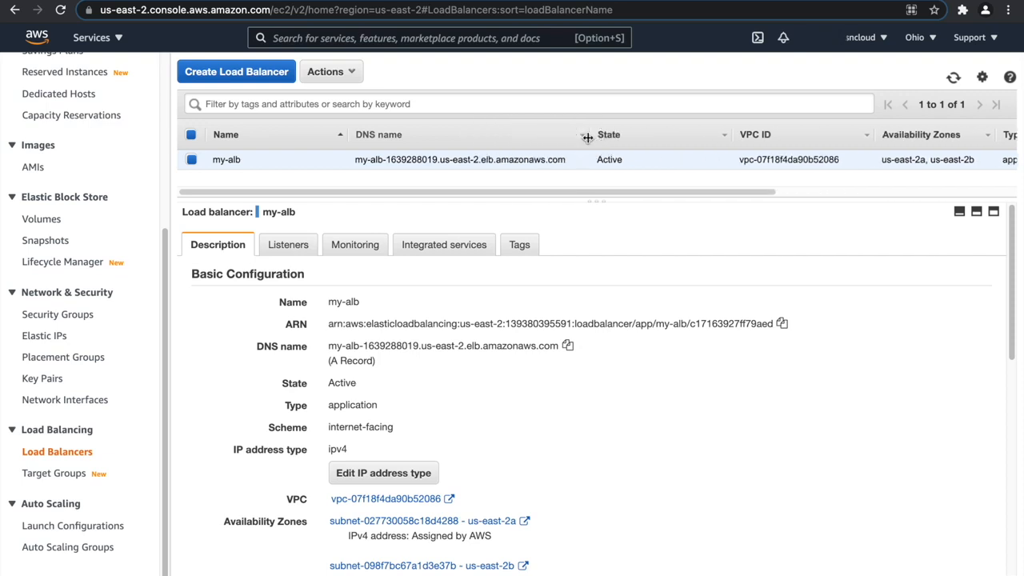
# Switch to the RDS console and open the my-db database to review its connectivity and security details.
pyautogui.click(104, 38)
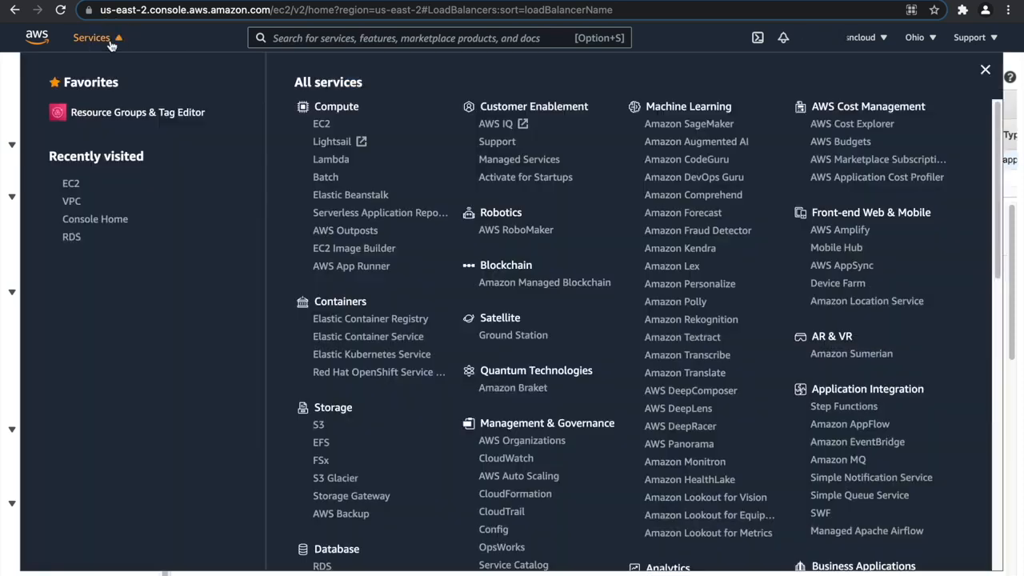
pyautogui.click(70, 241)
pyautogui.click(321, 229)
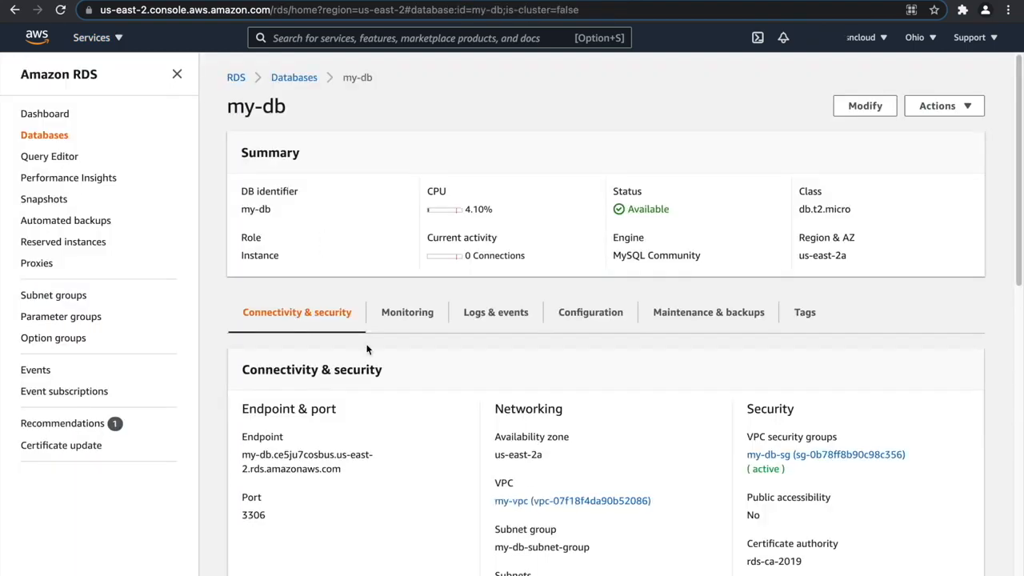